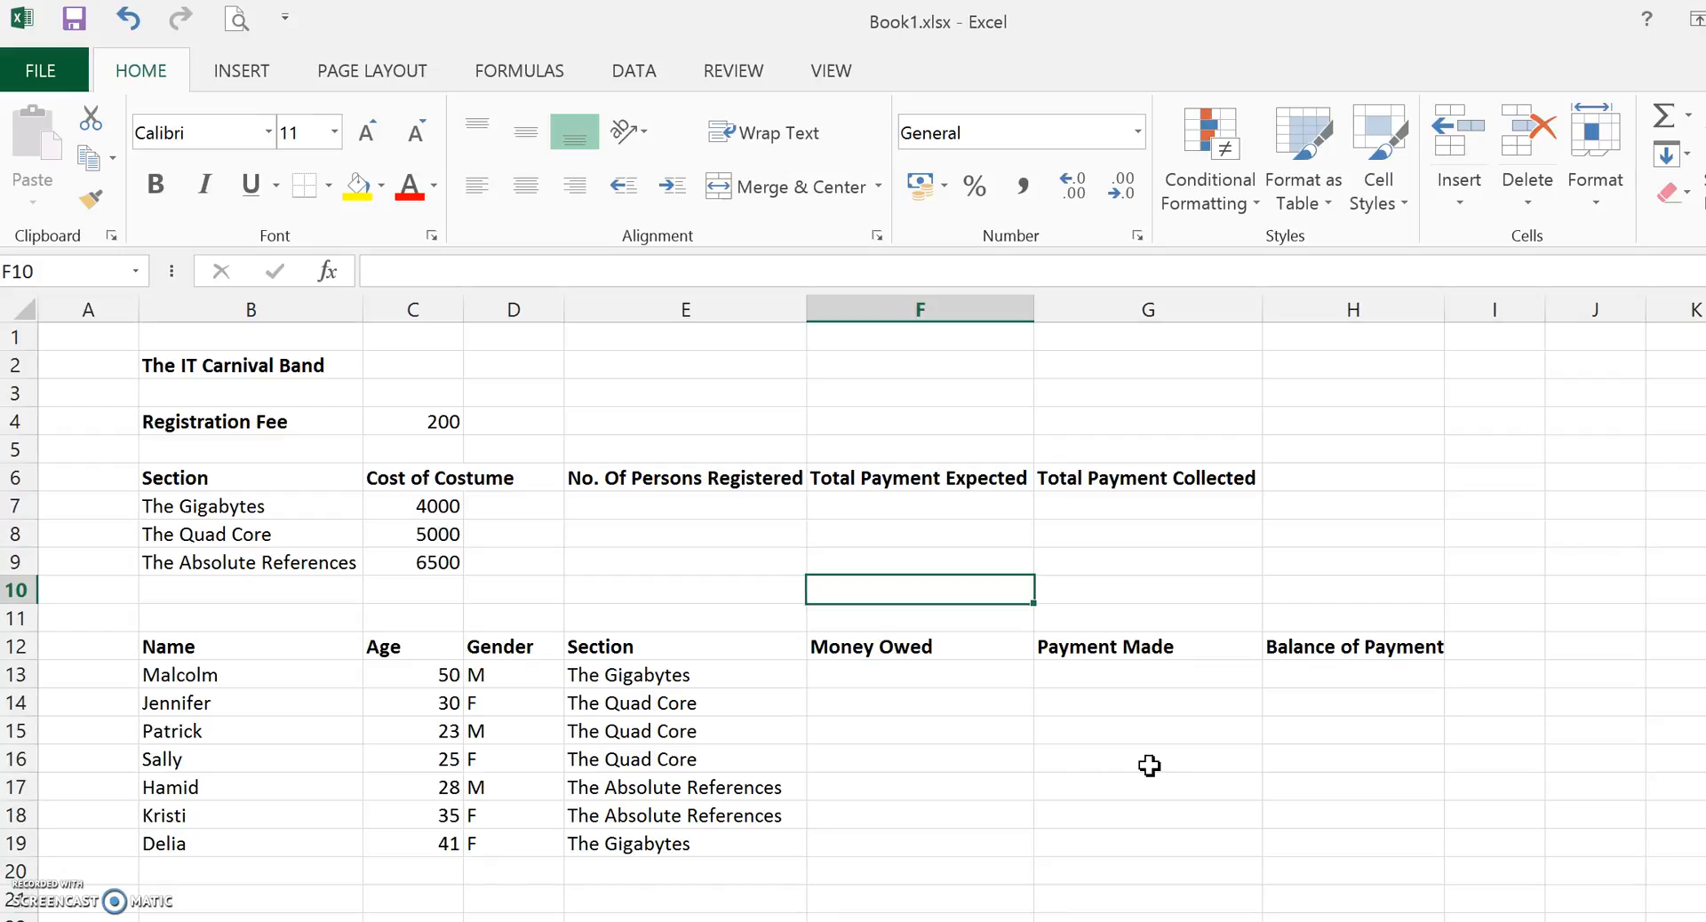
click(1400, 455)
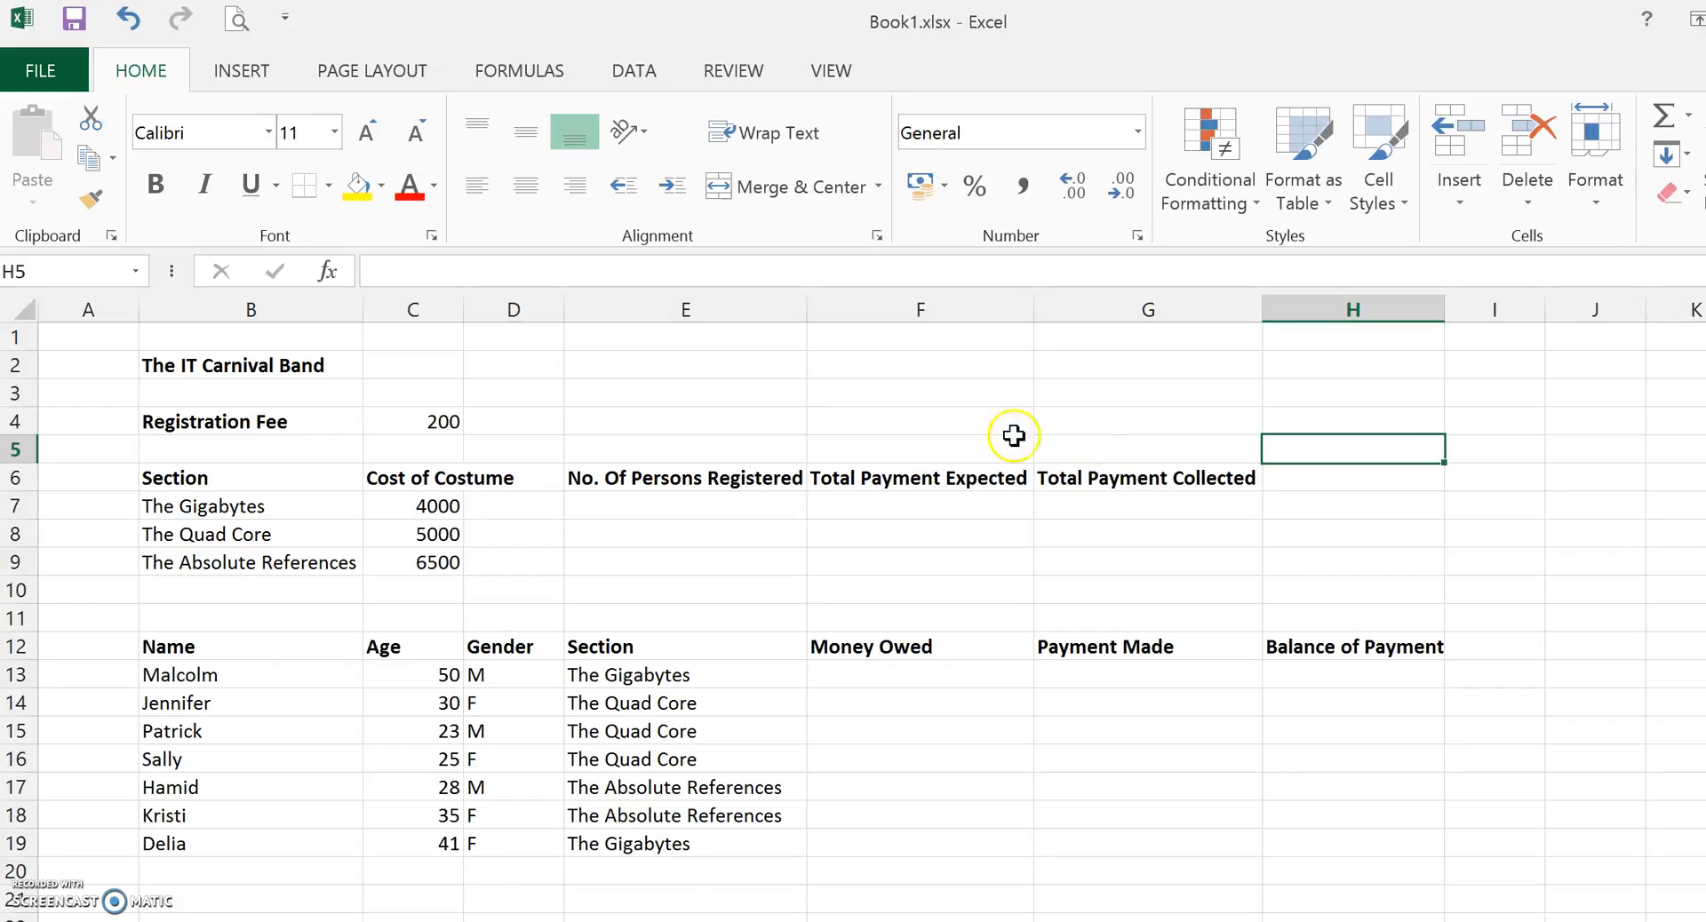
click(85, 377)
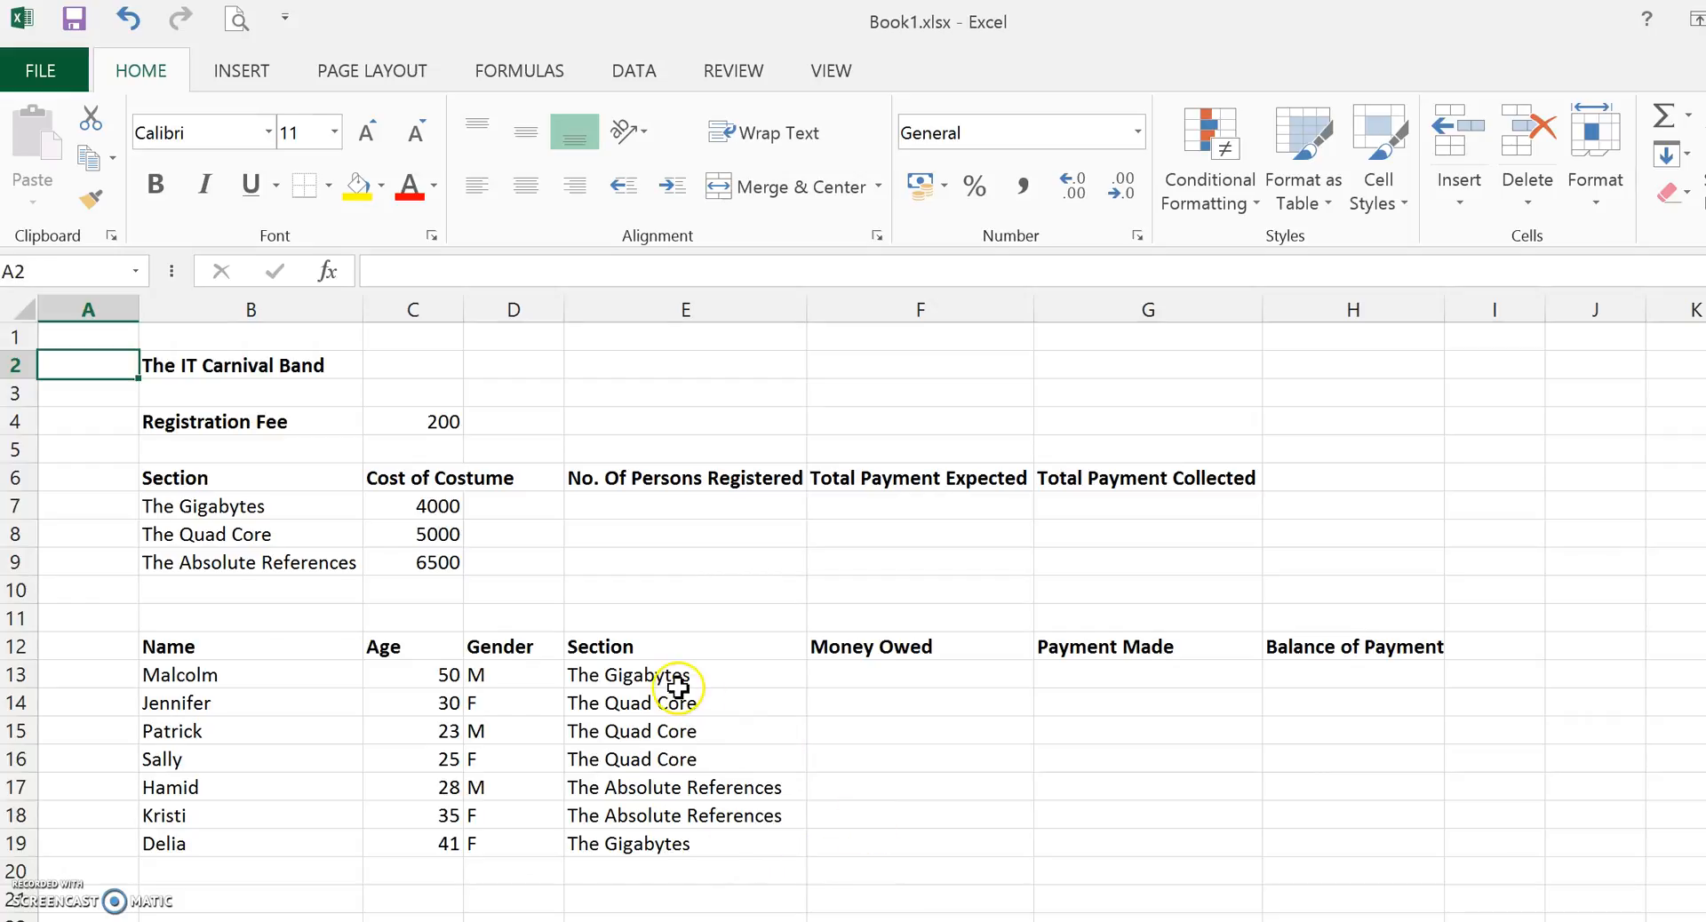
In F13, begin an IF formula testing whether E13 equals B7 and returning C7 when true.
click(892, 672)
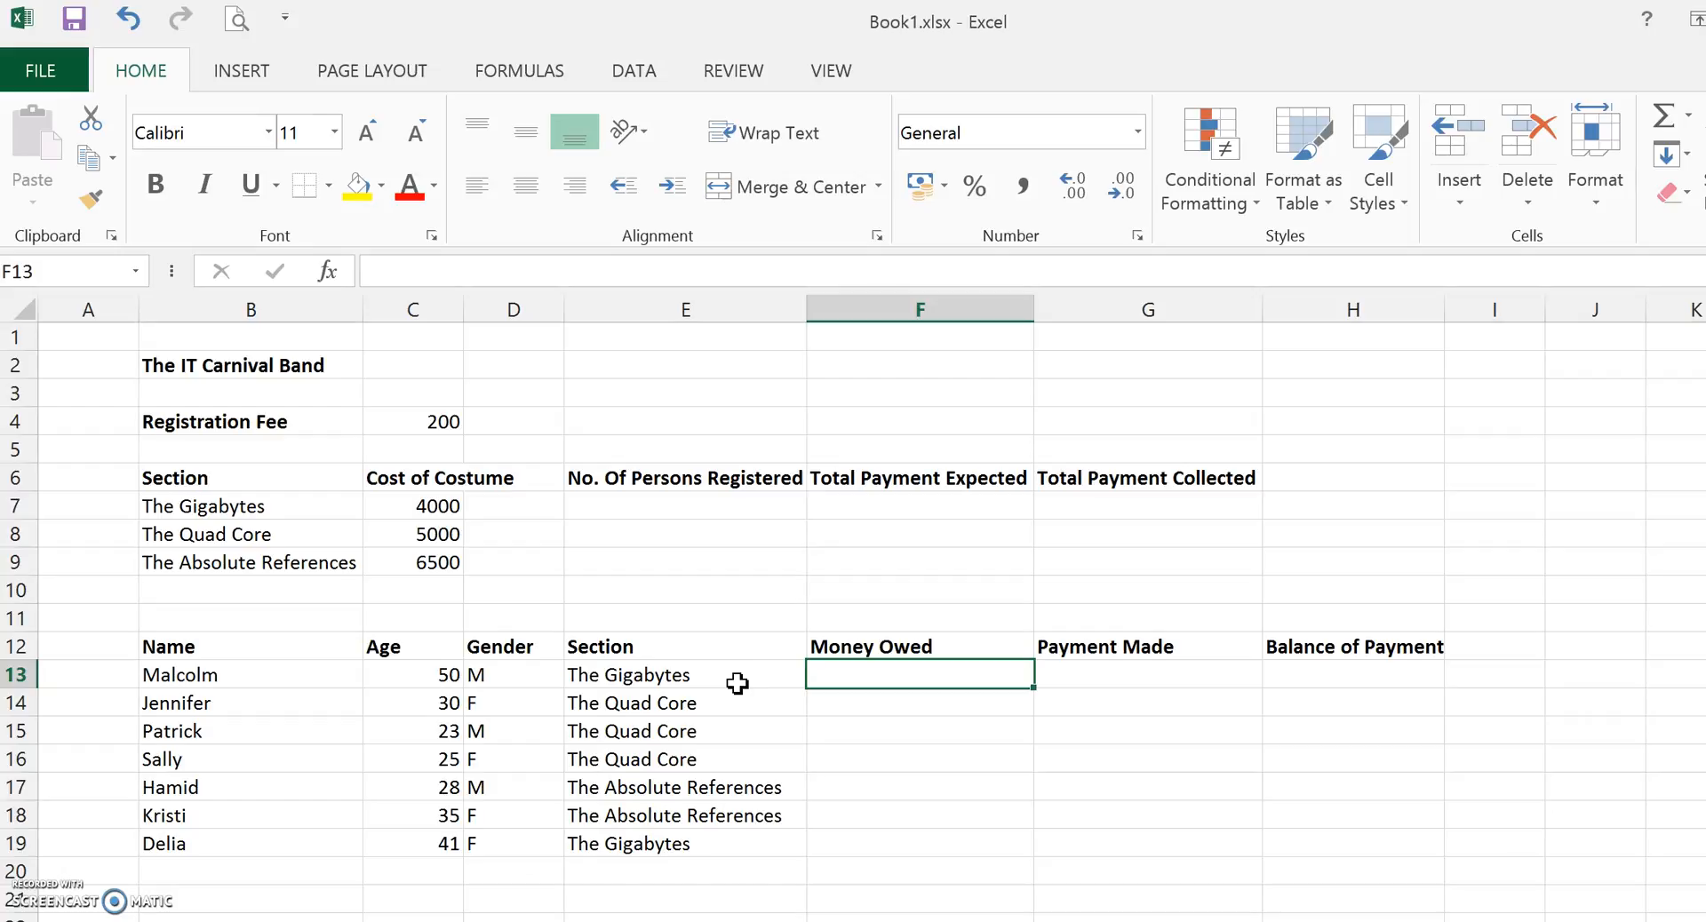
text(=)
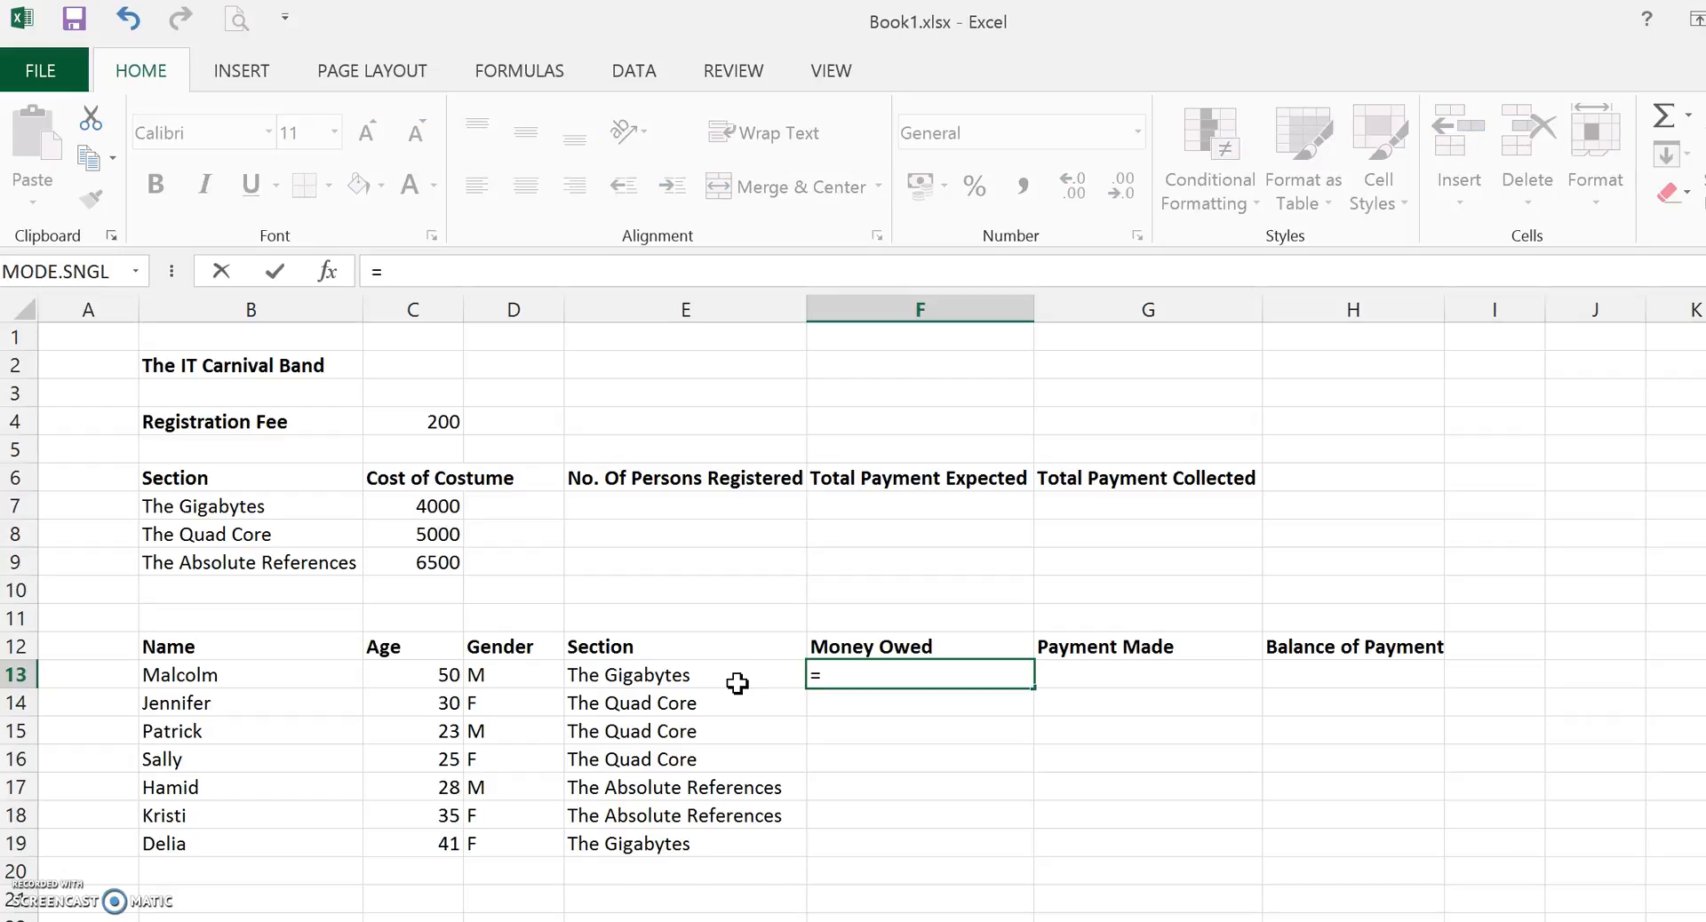
text(if()
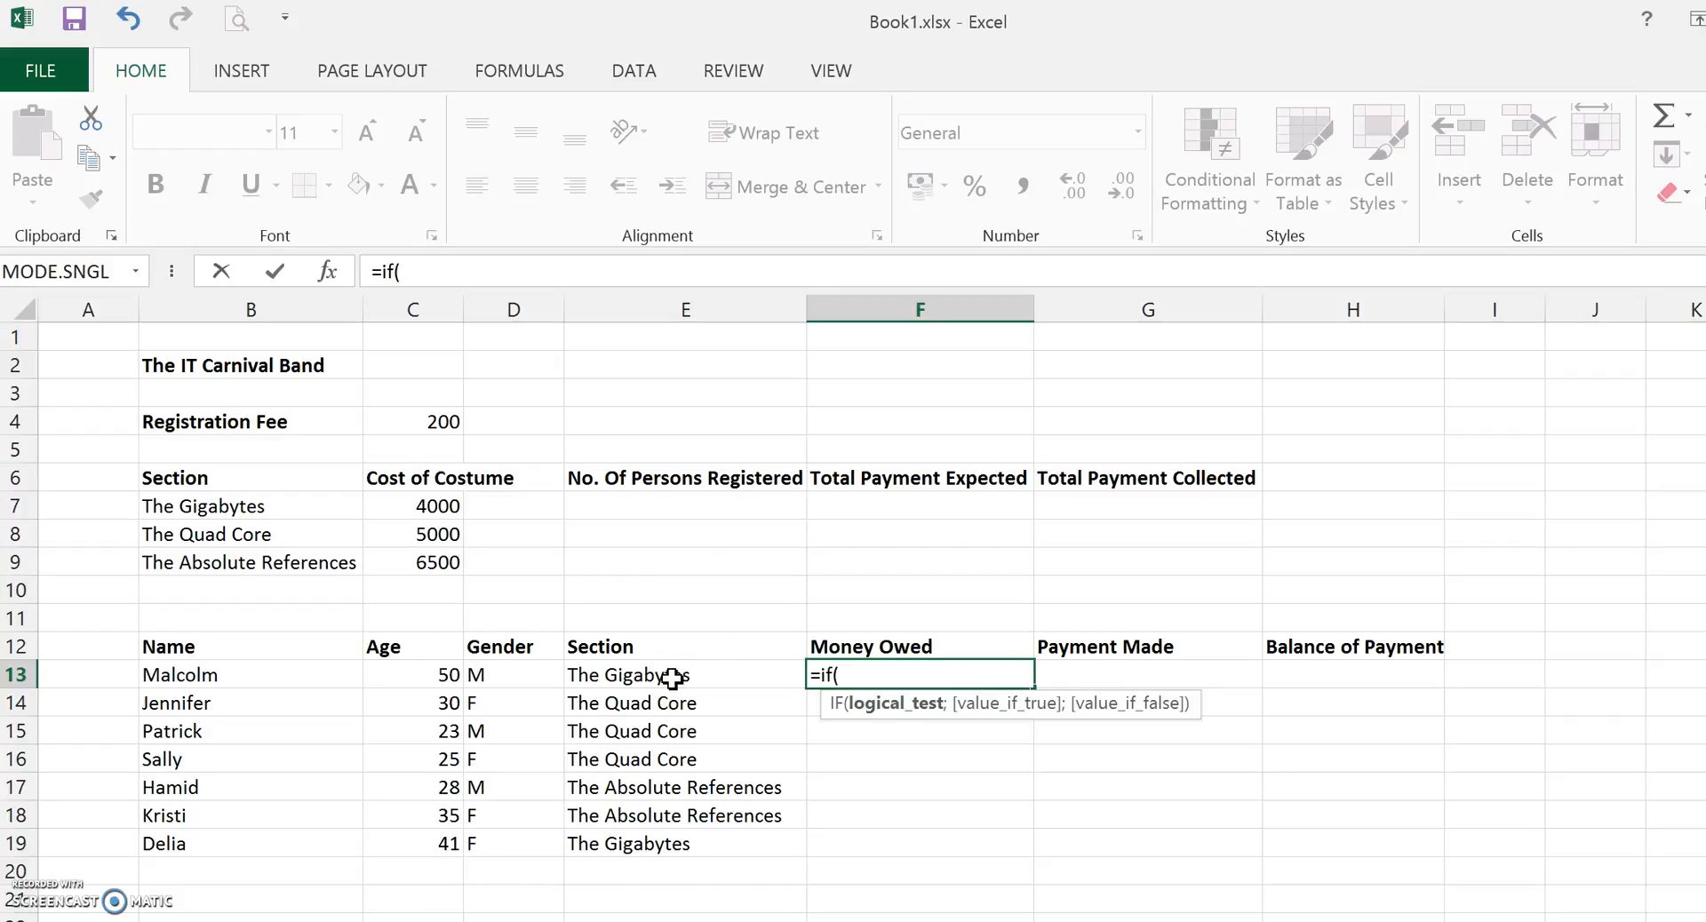
click(729, 679)
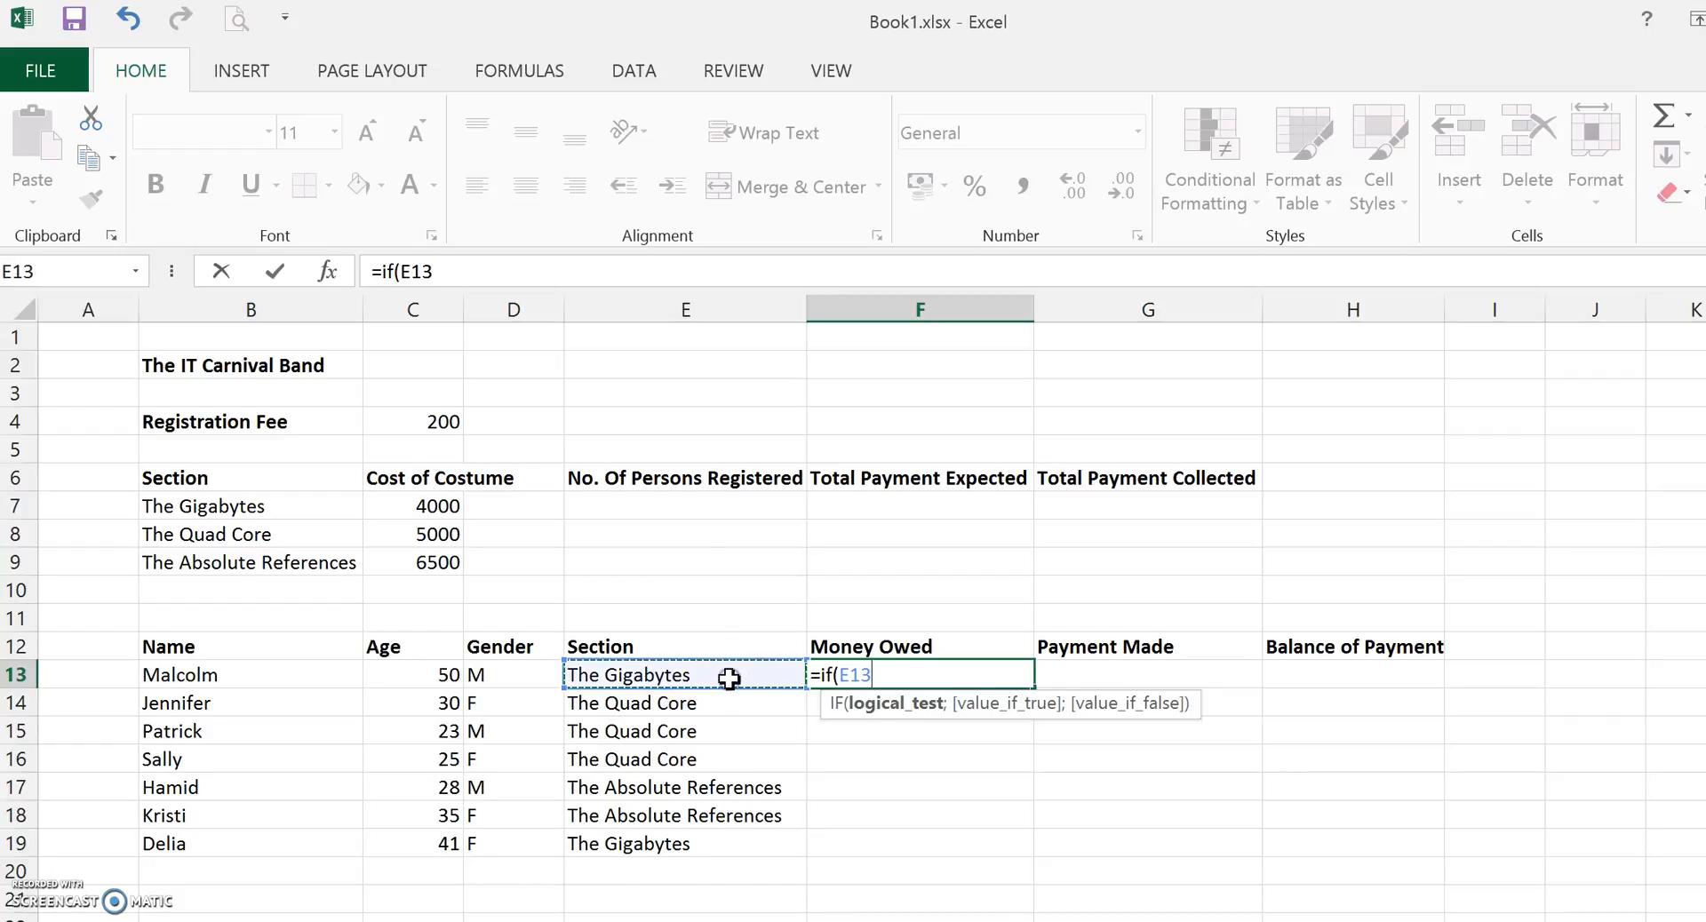
text(=)
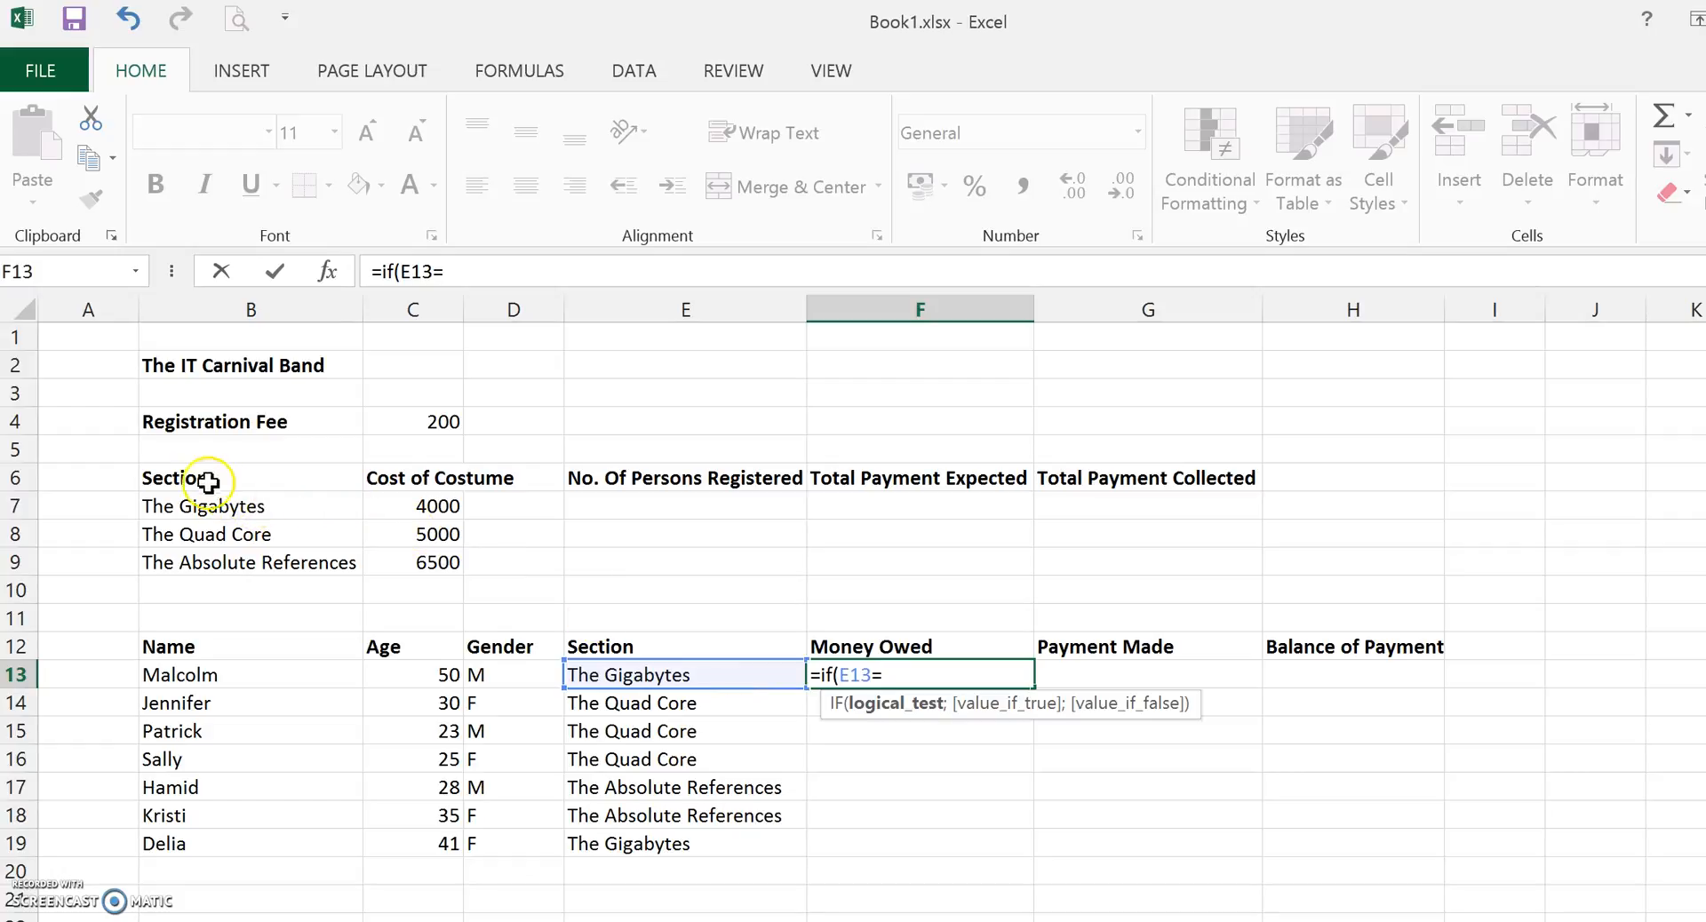
click(251, 511)
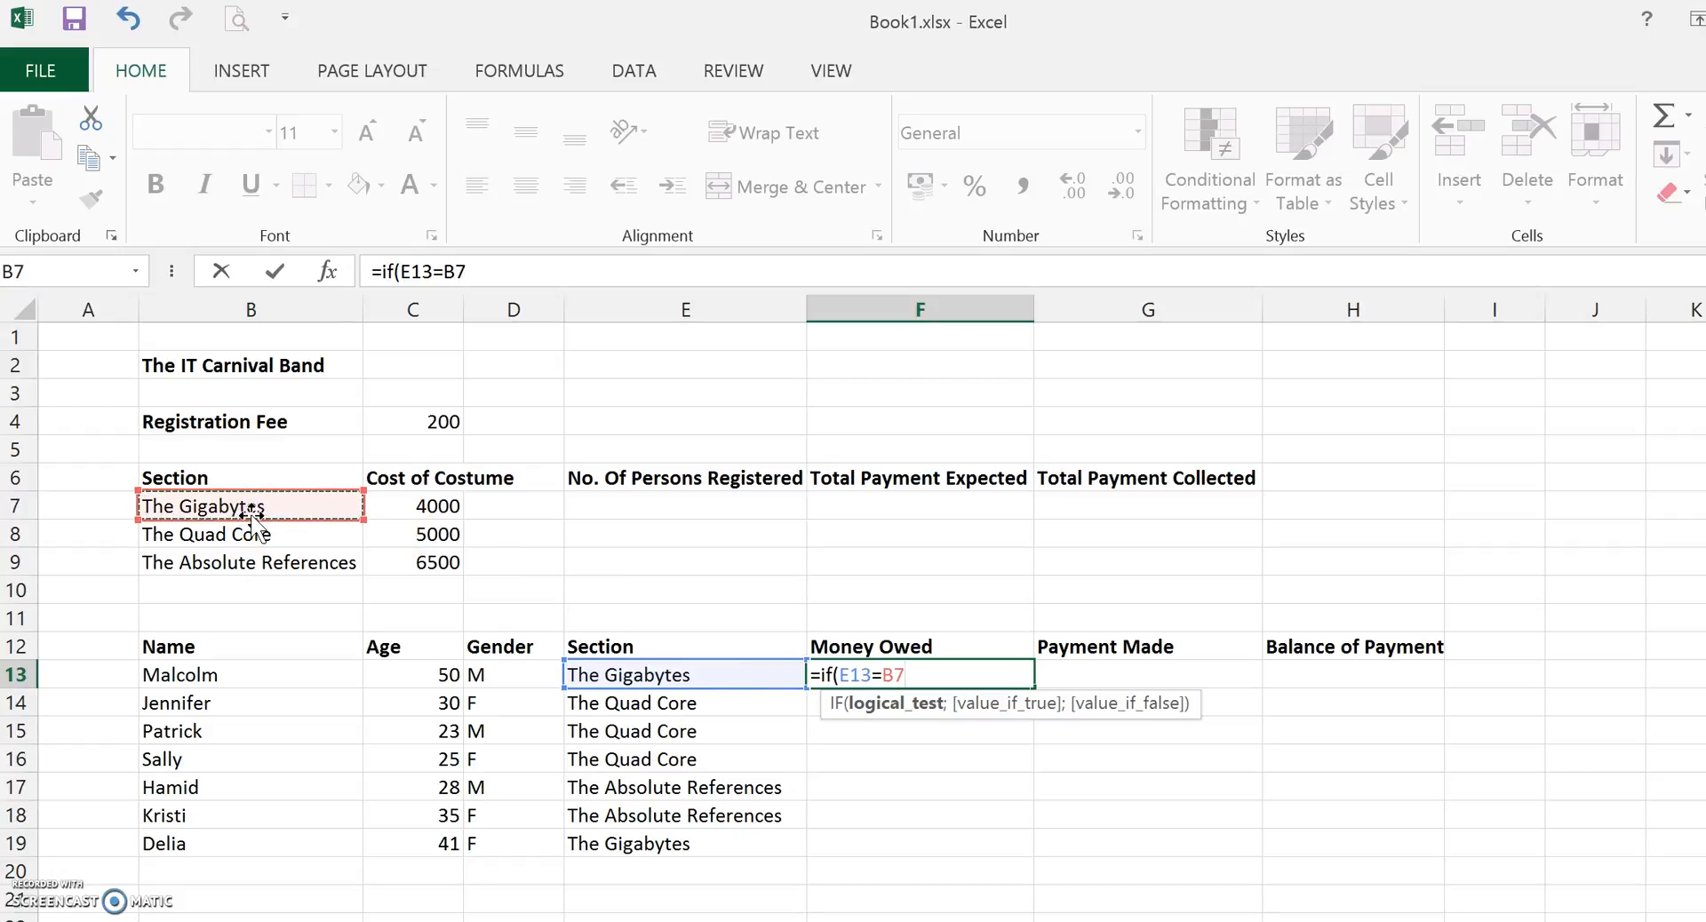
text(;)
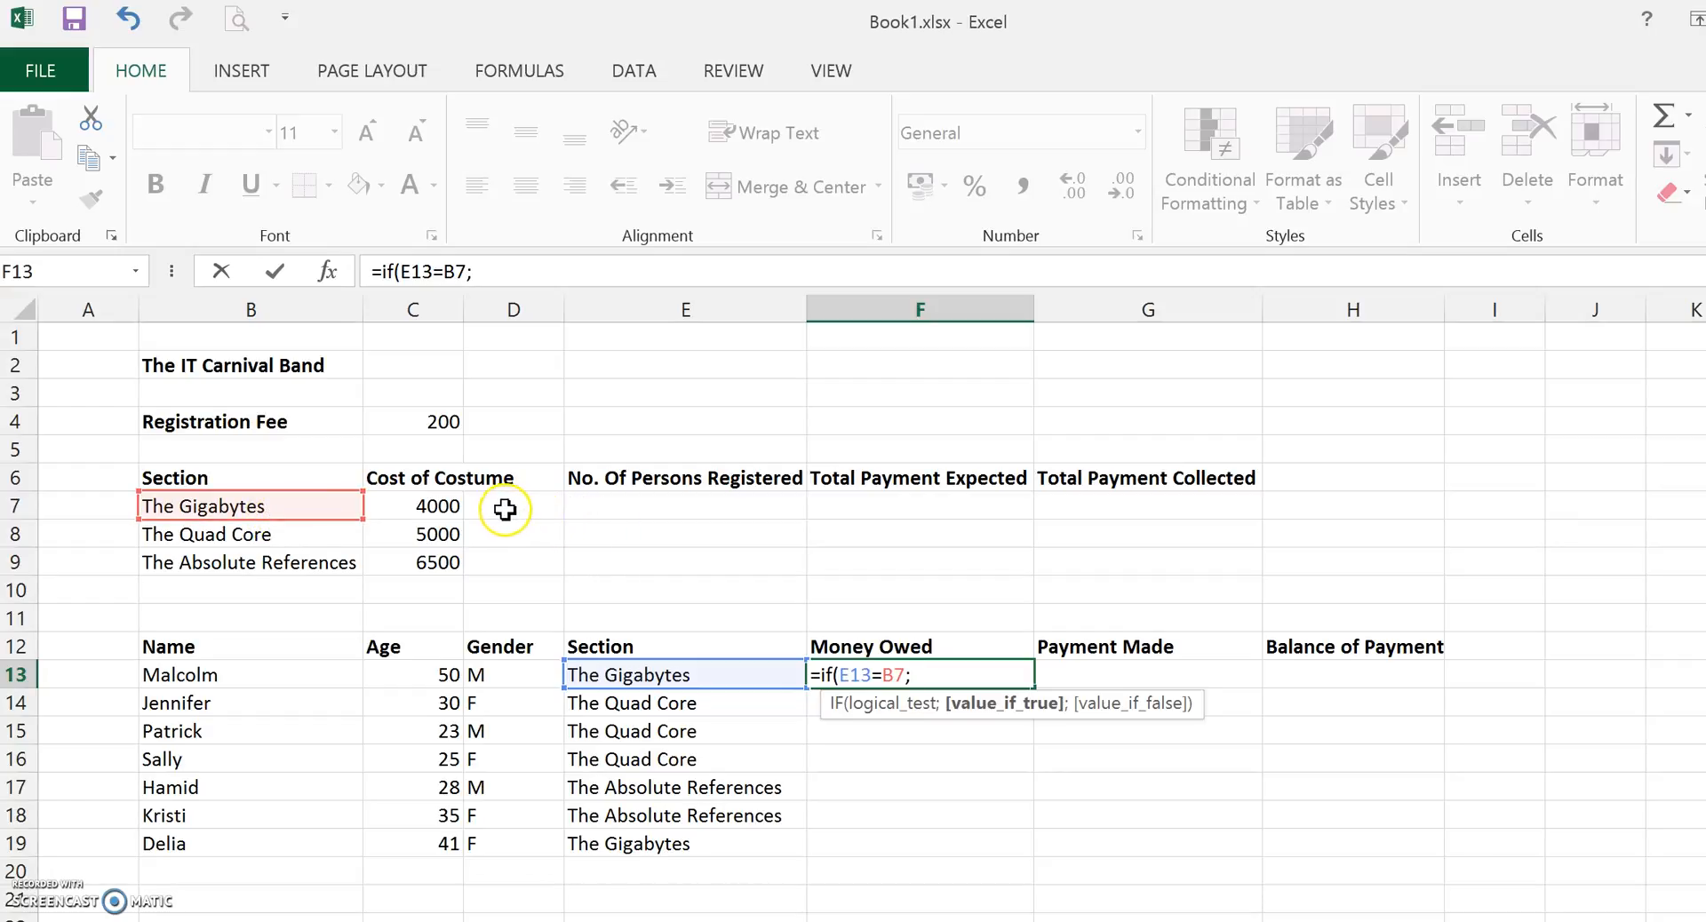
click(418, 505)
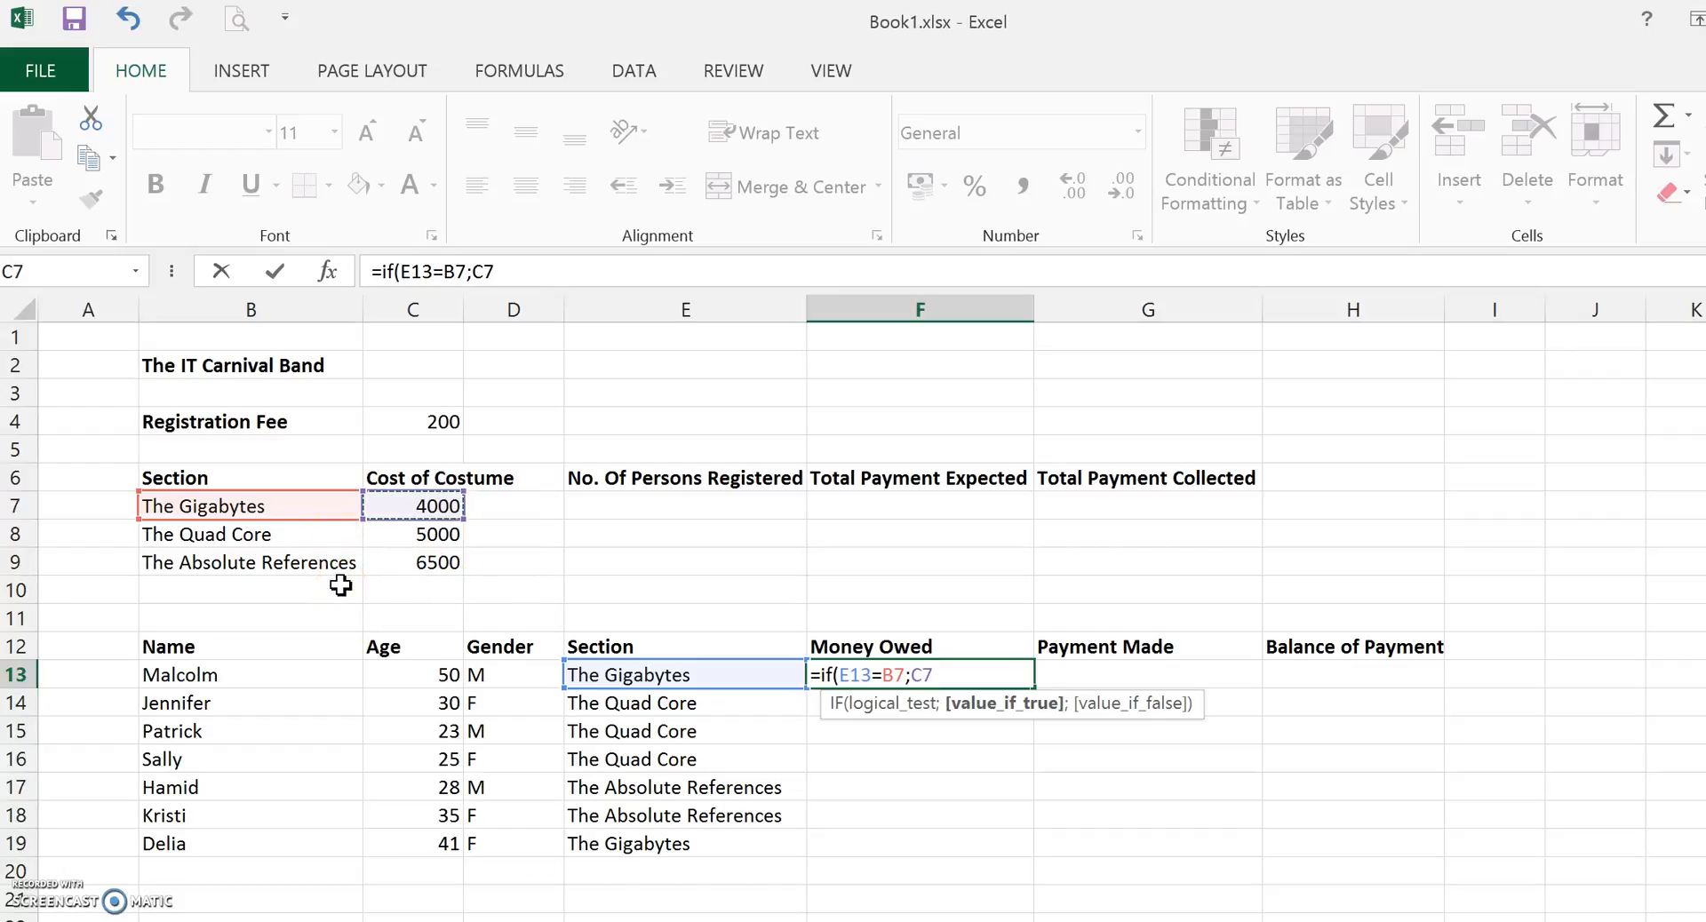
text(;)
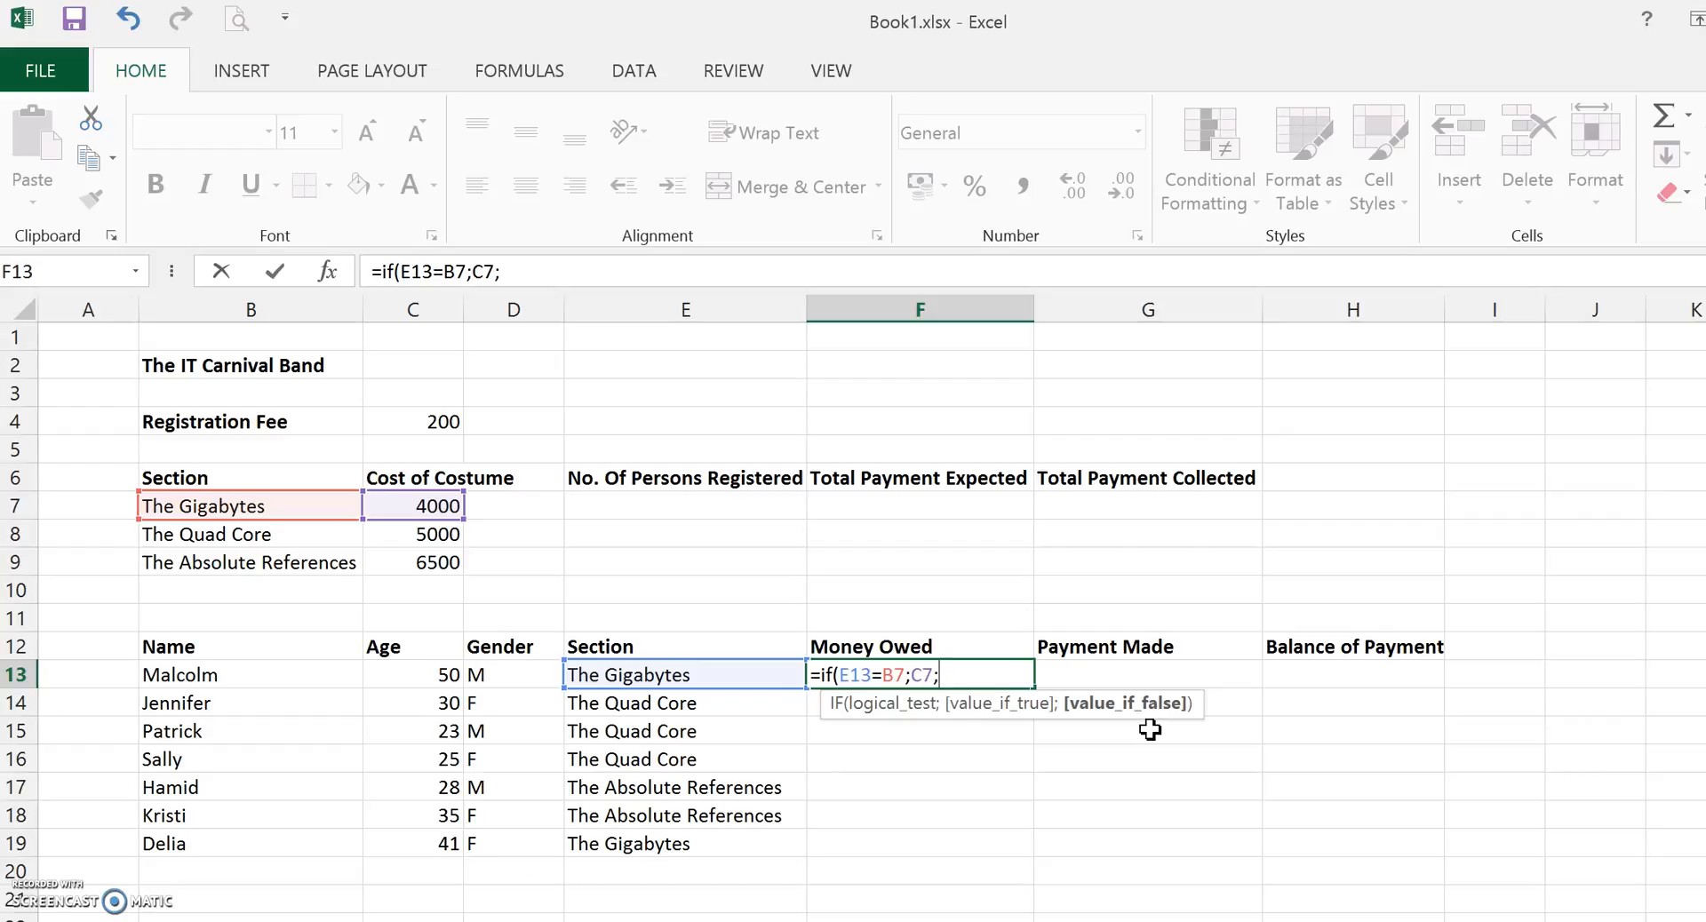
Nest a second IF testing E13 against B8, returning C8 or otherwise C9, and enter the completed formula.
text(if)
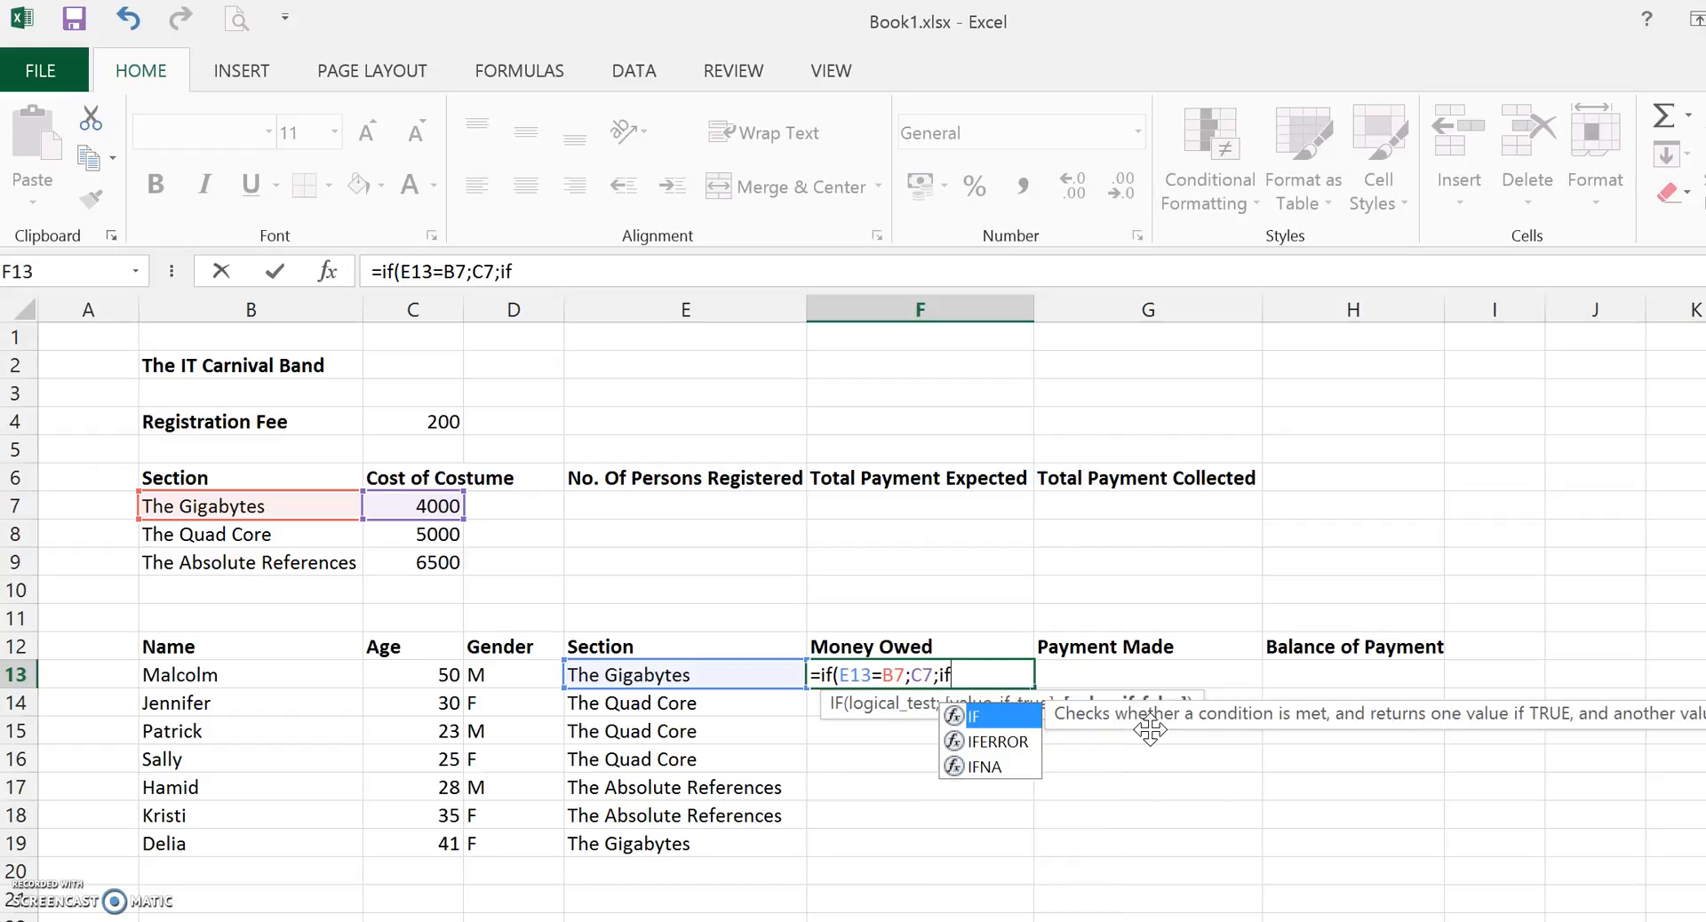
text(()
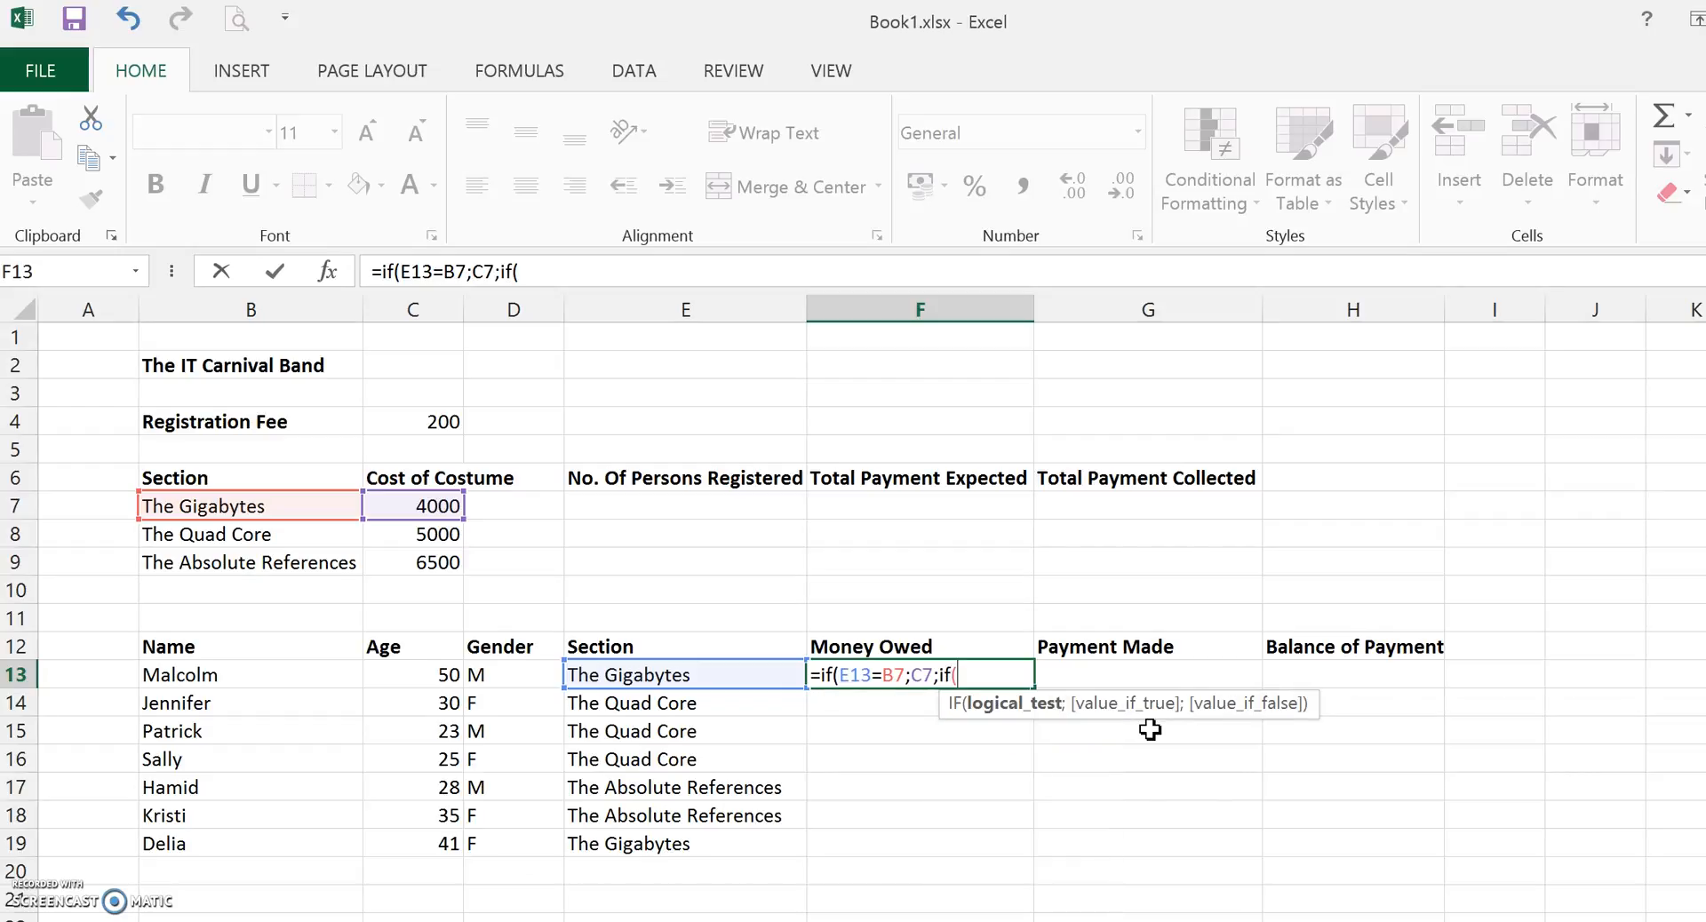
click(681, 675)
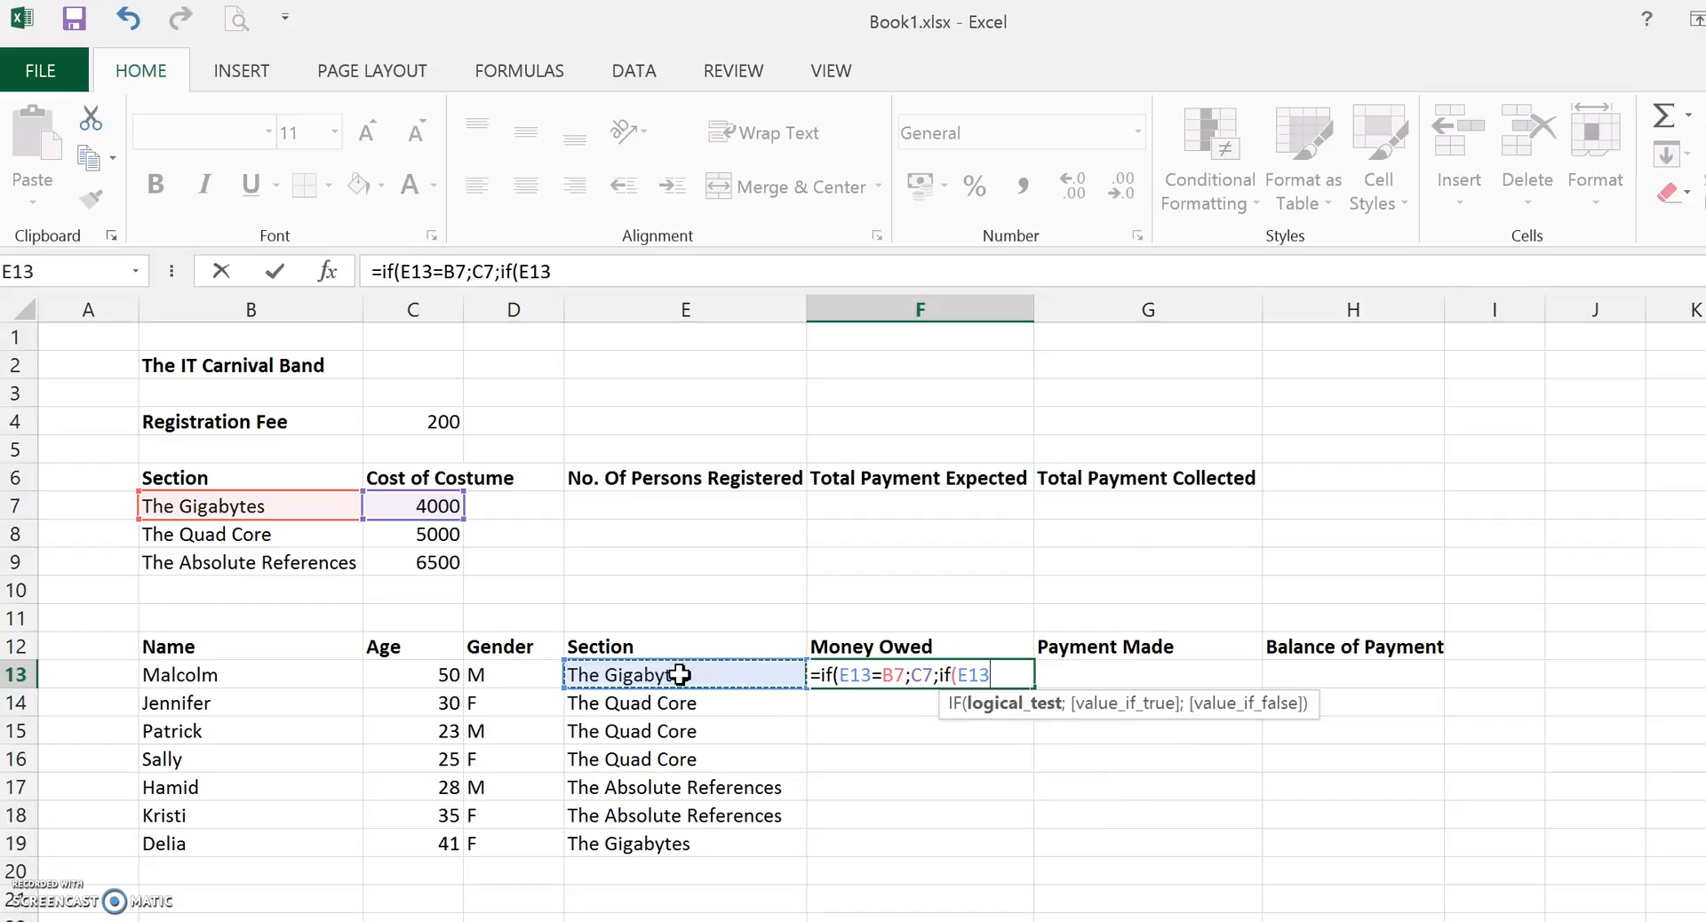
text(=)
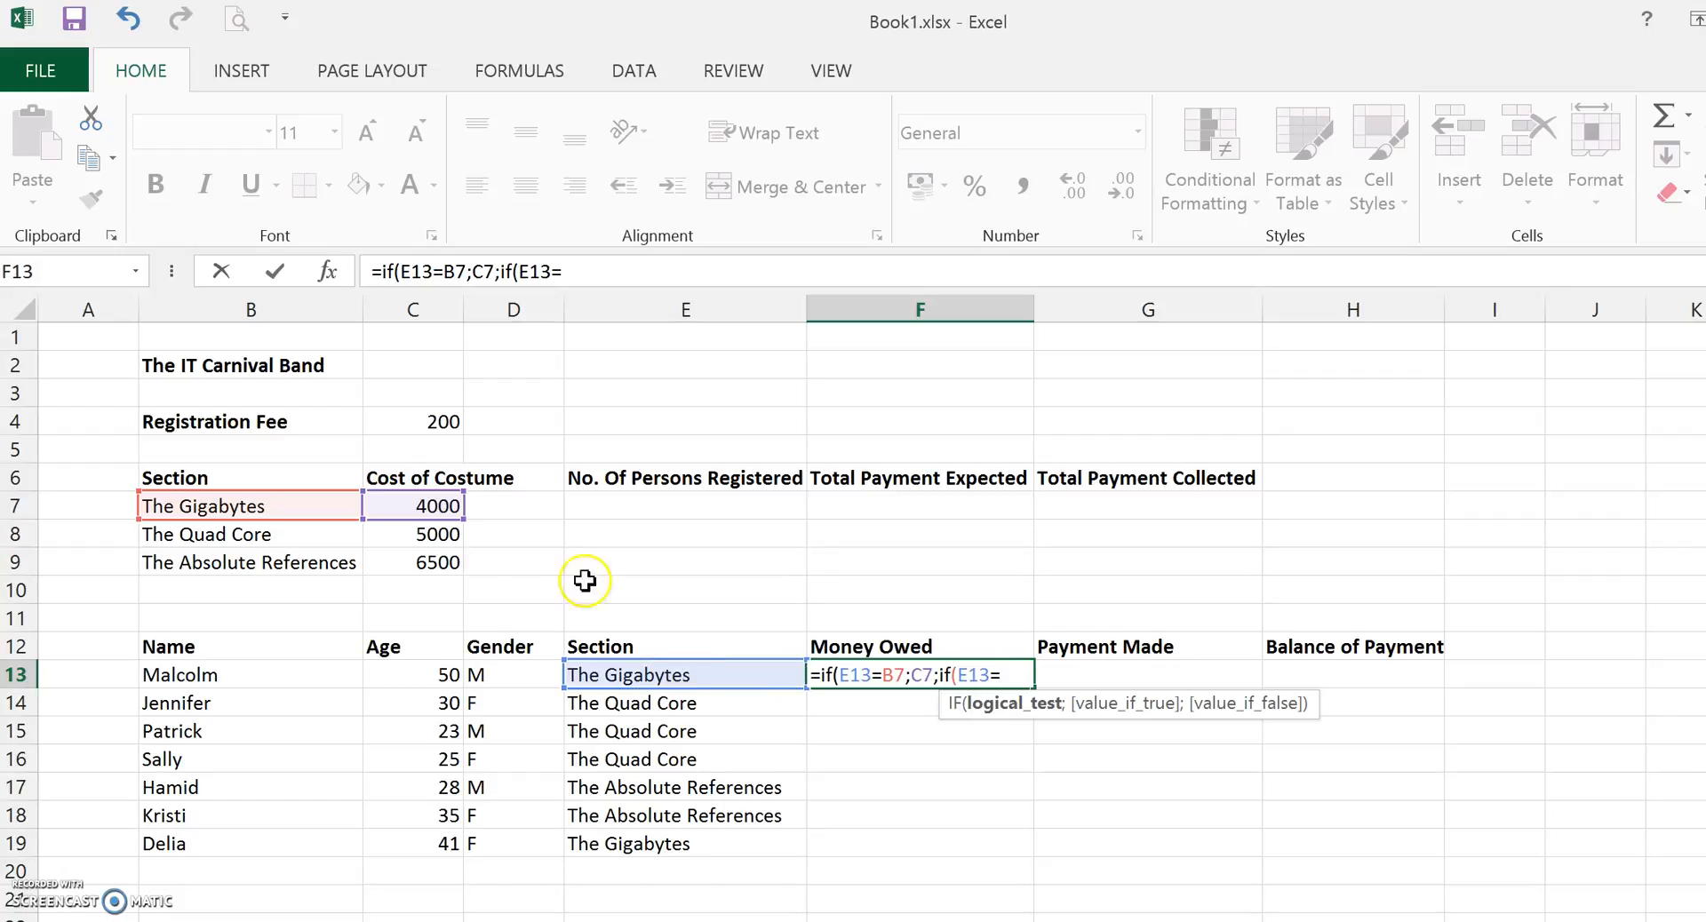
click(242, 537)
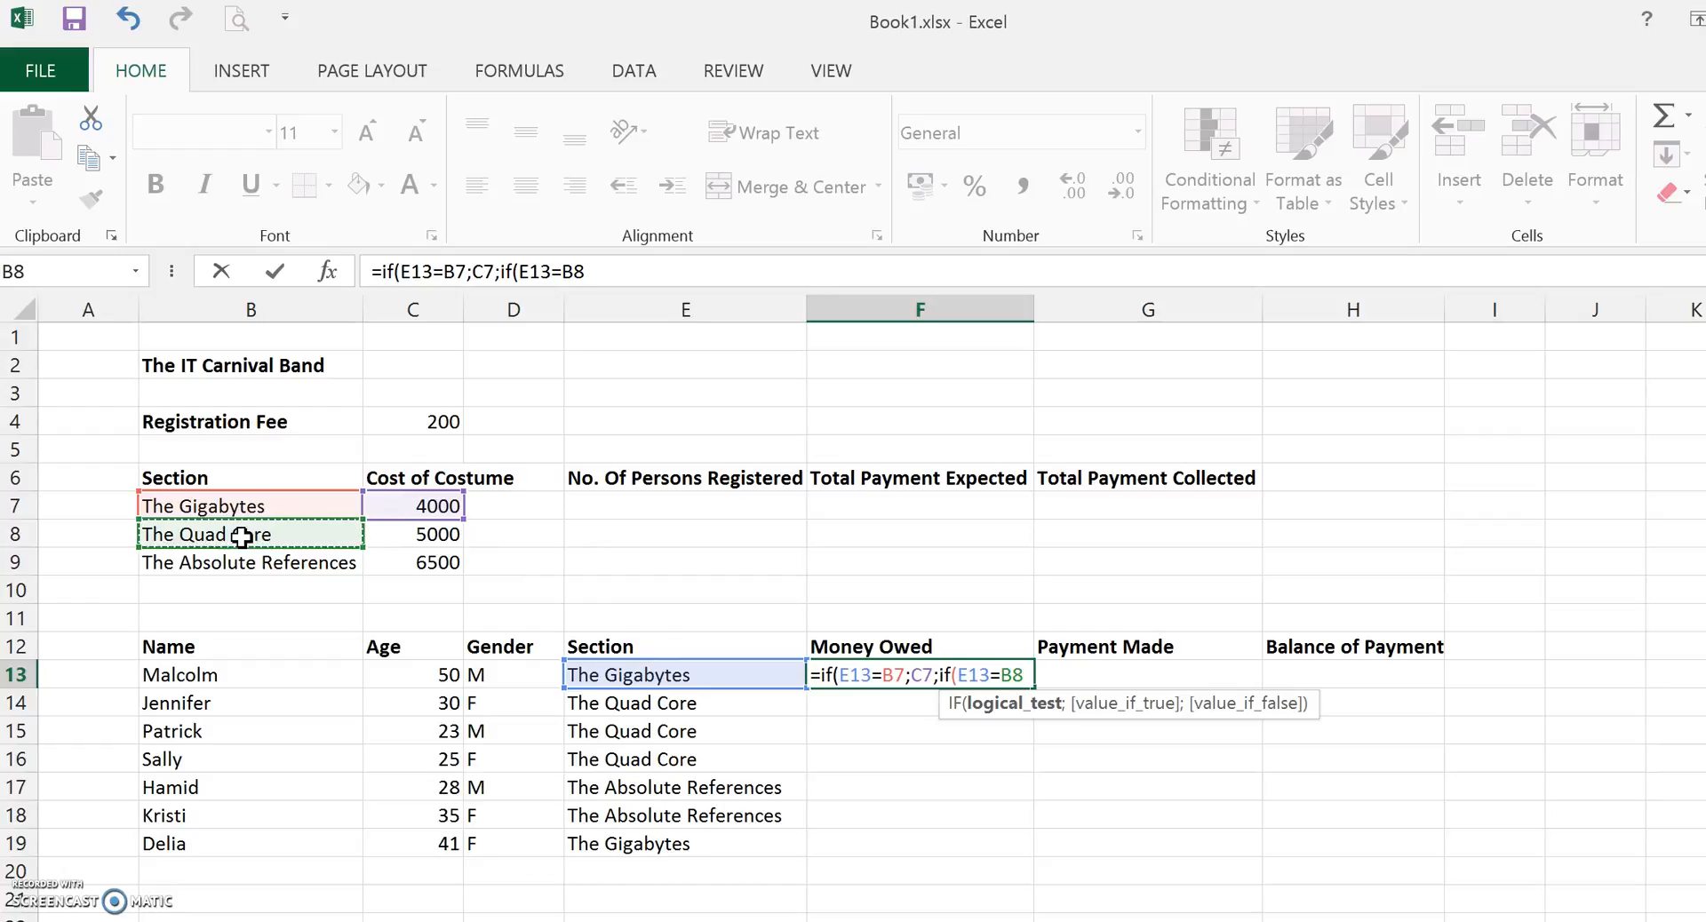
text(;)
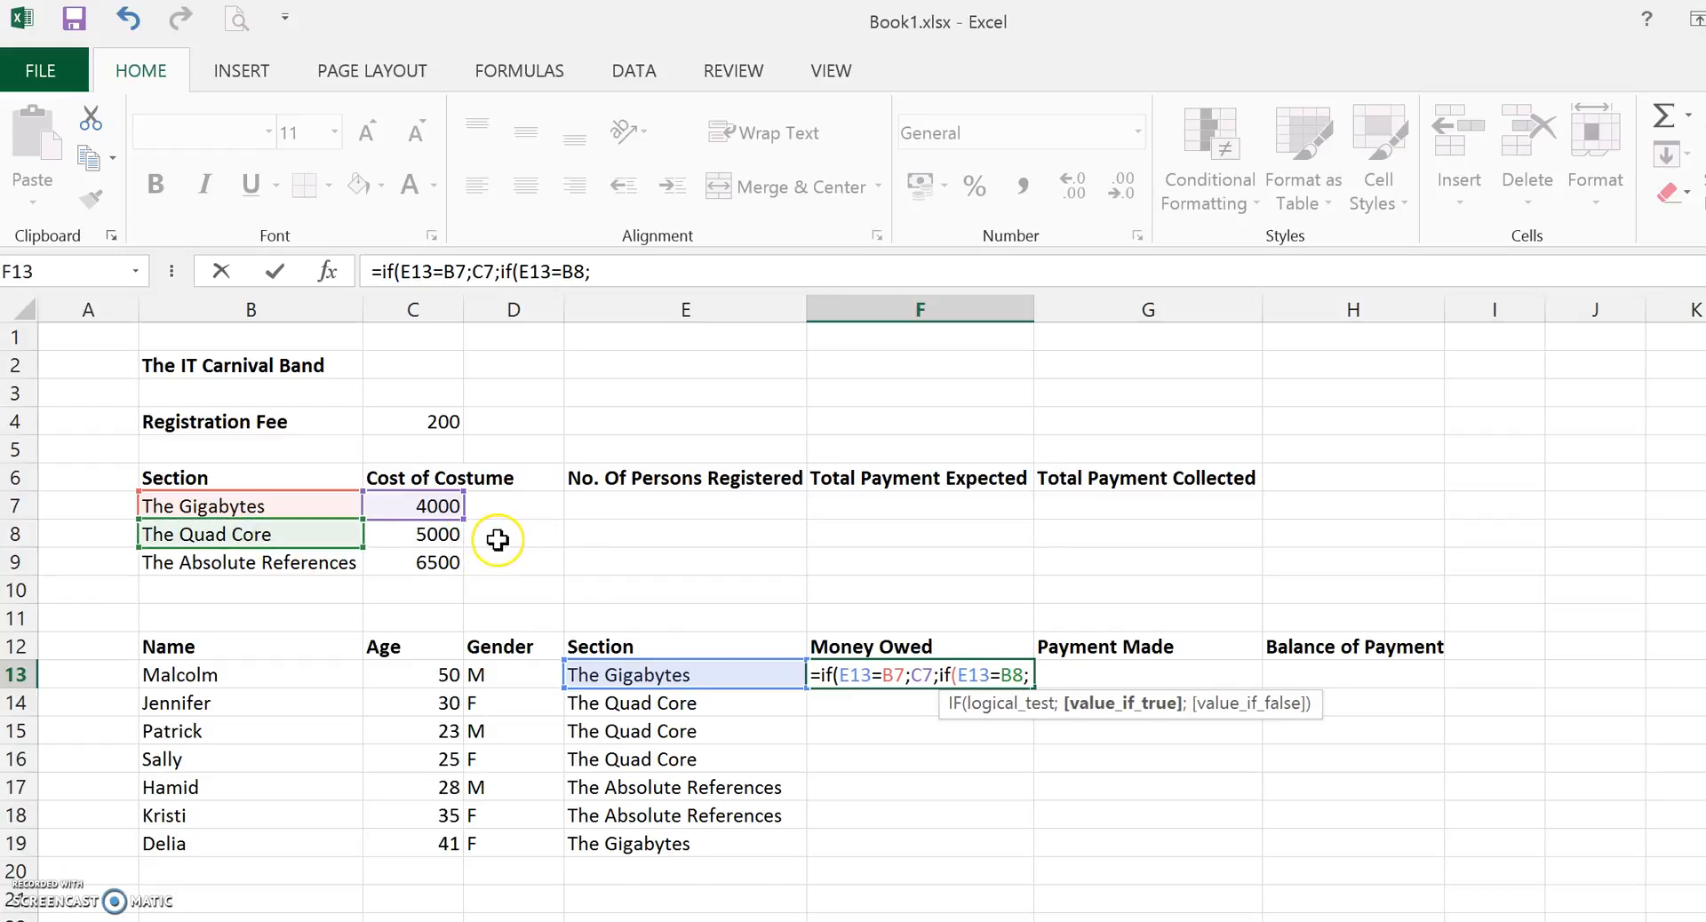
click(409, 535)
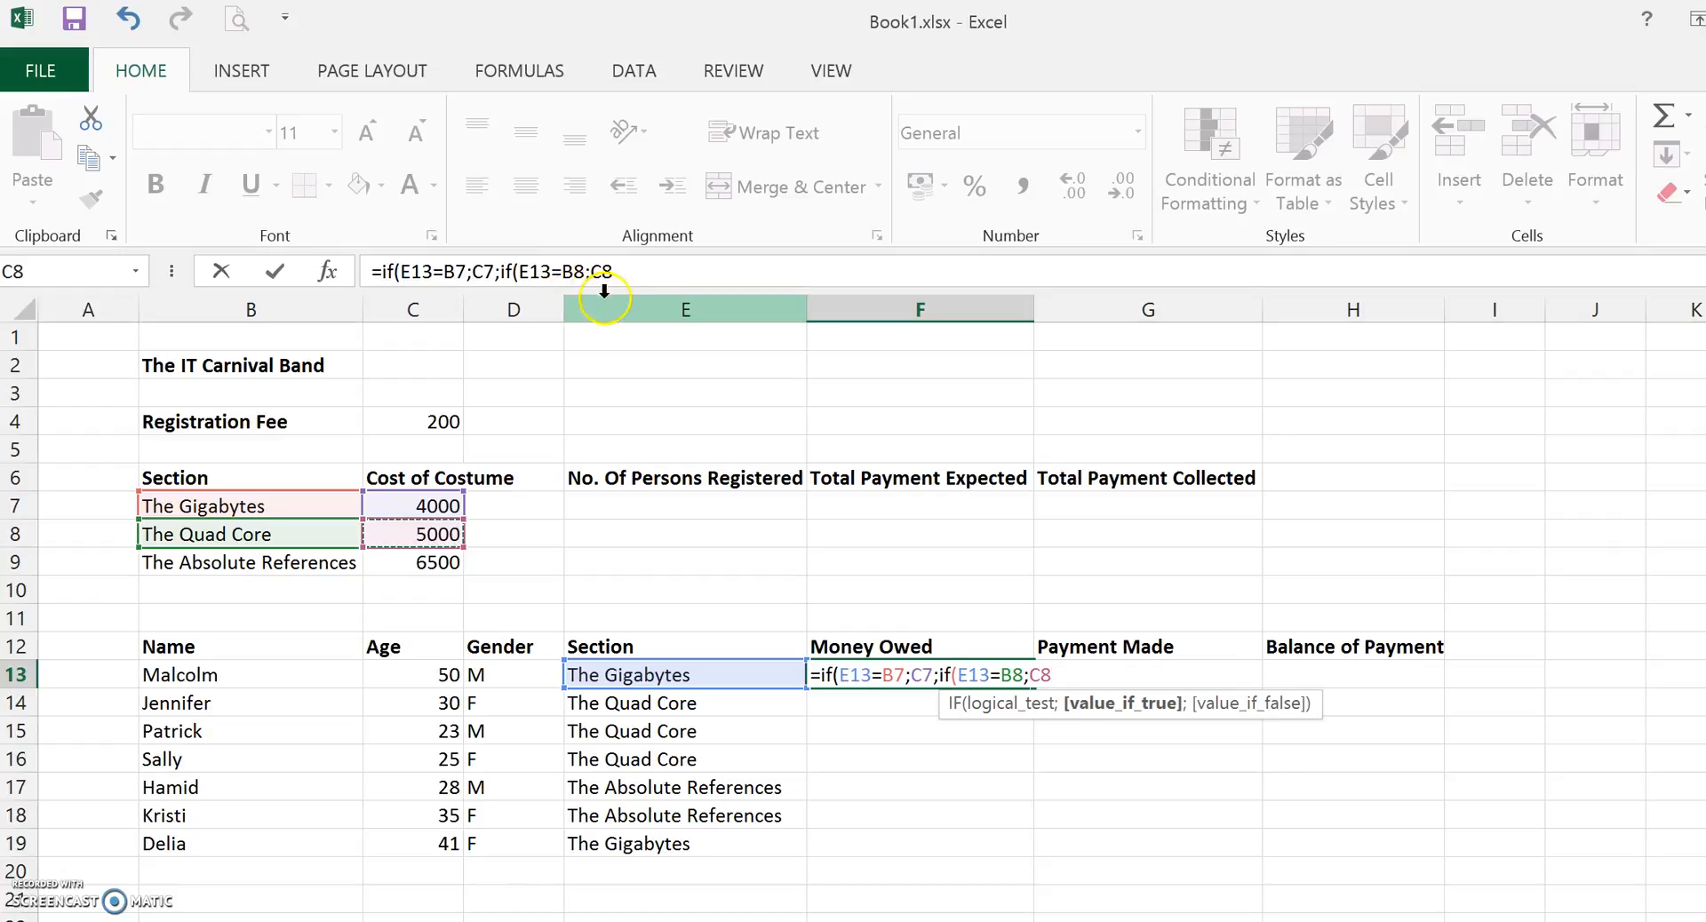
click(642, 271)
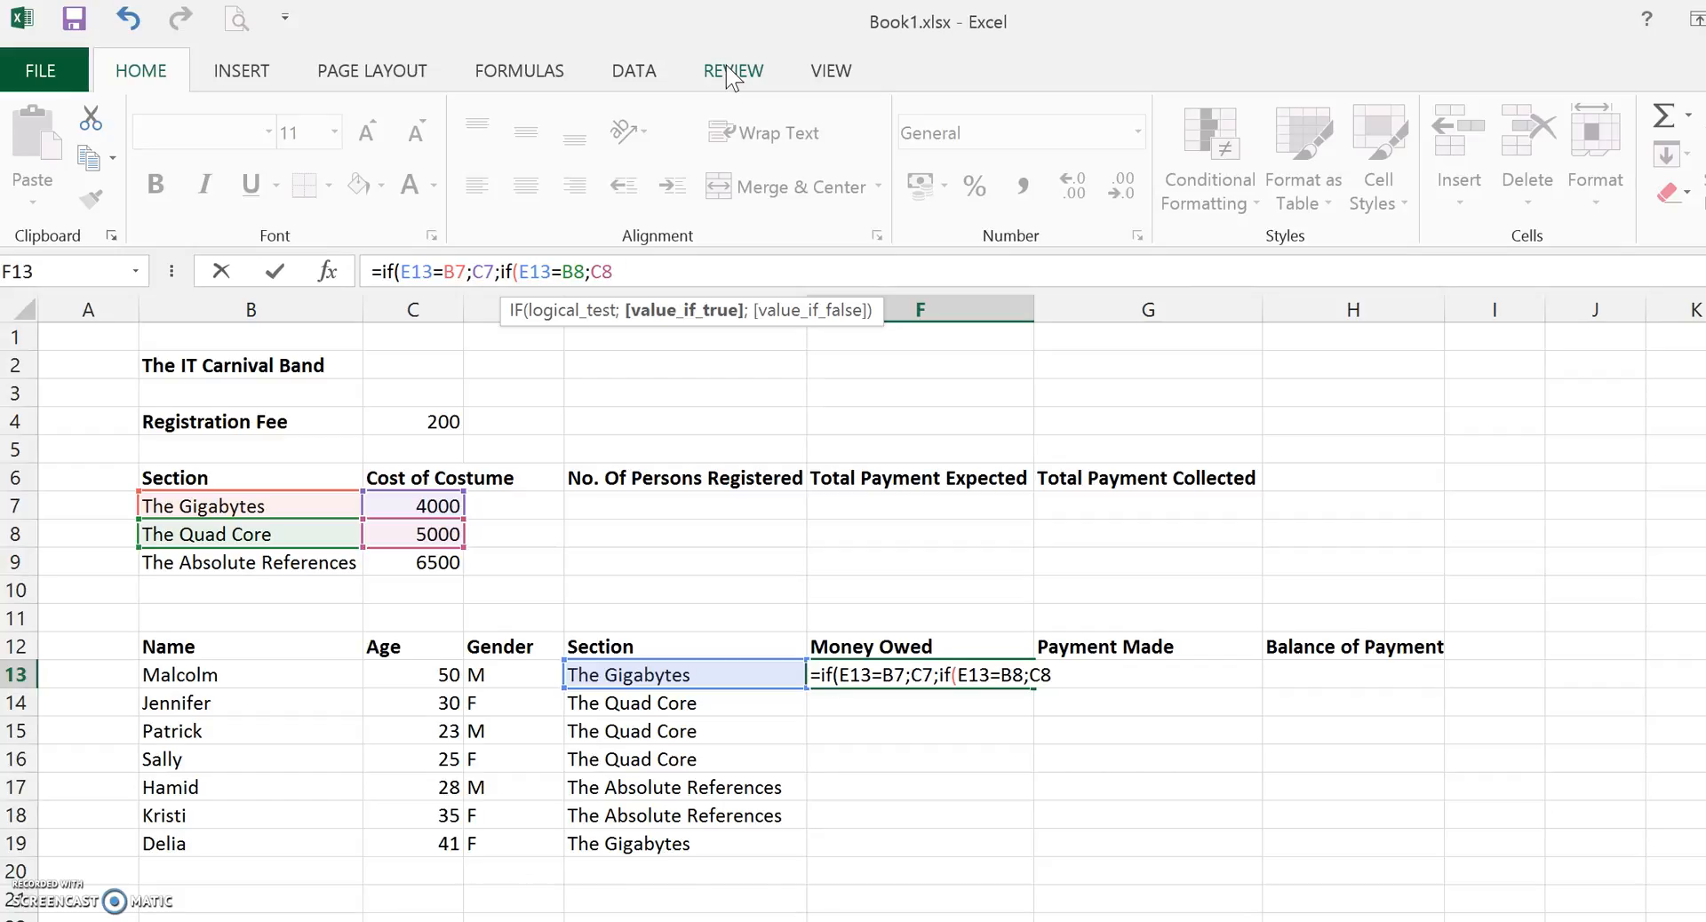
text(;)
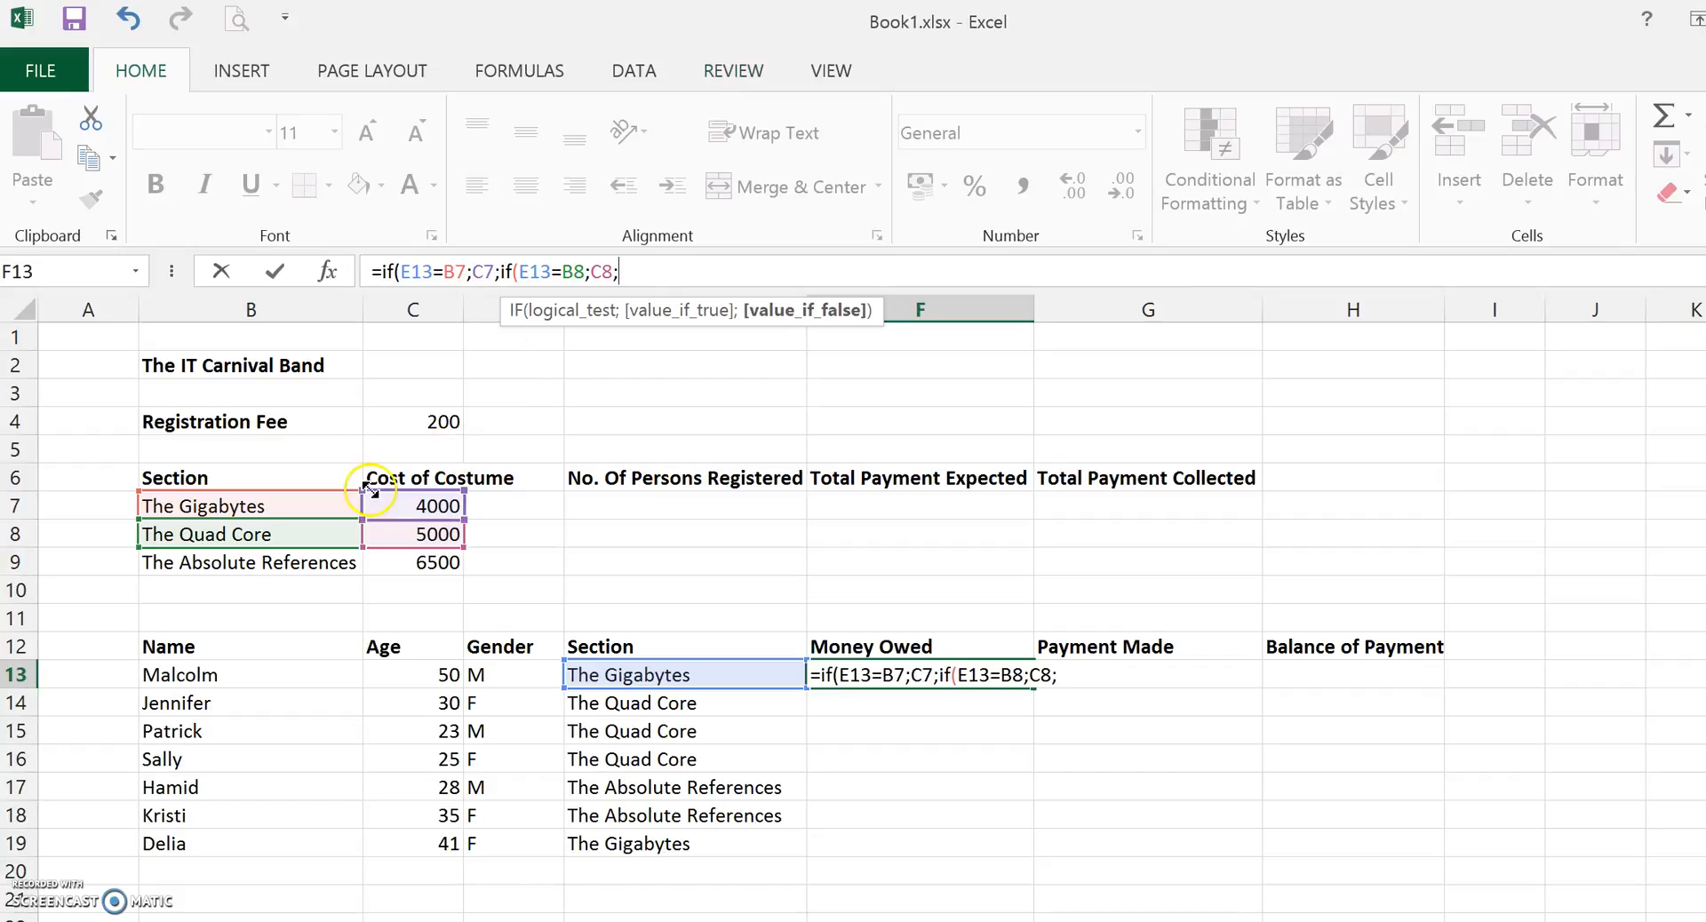
click(423, 563)
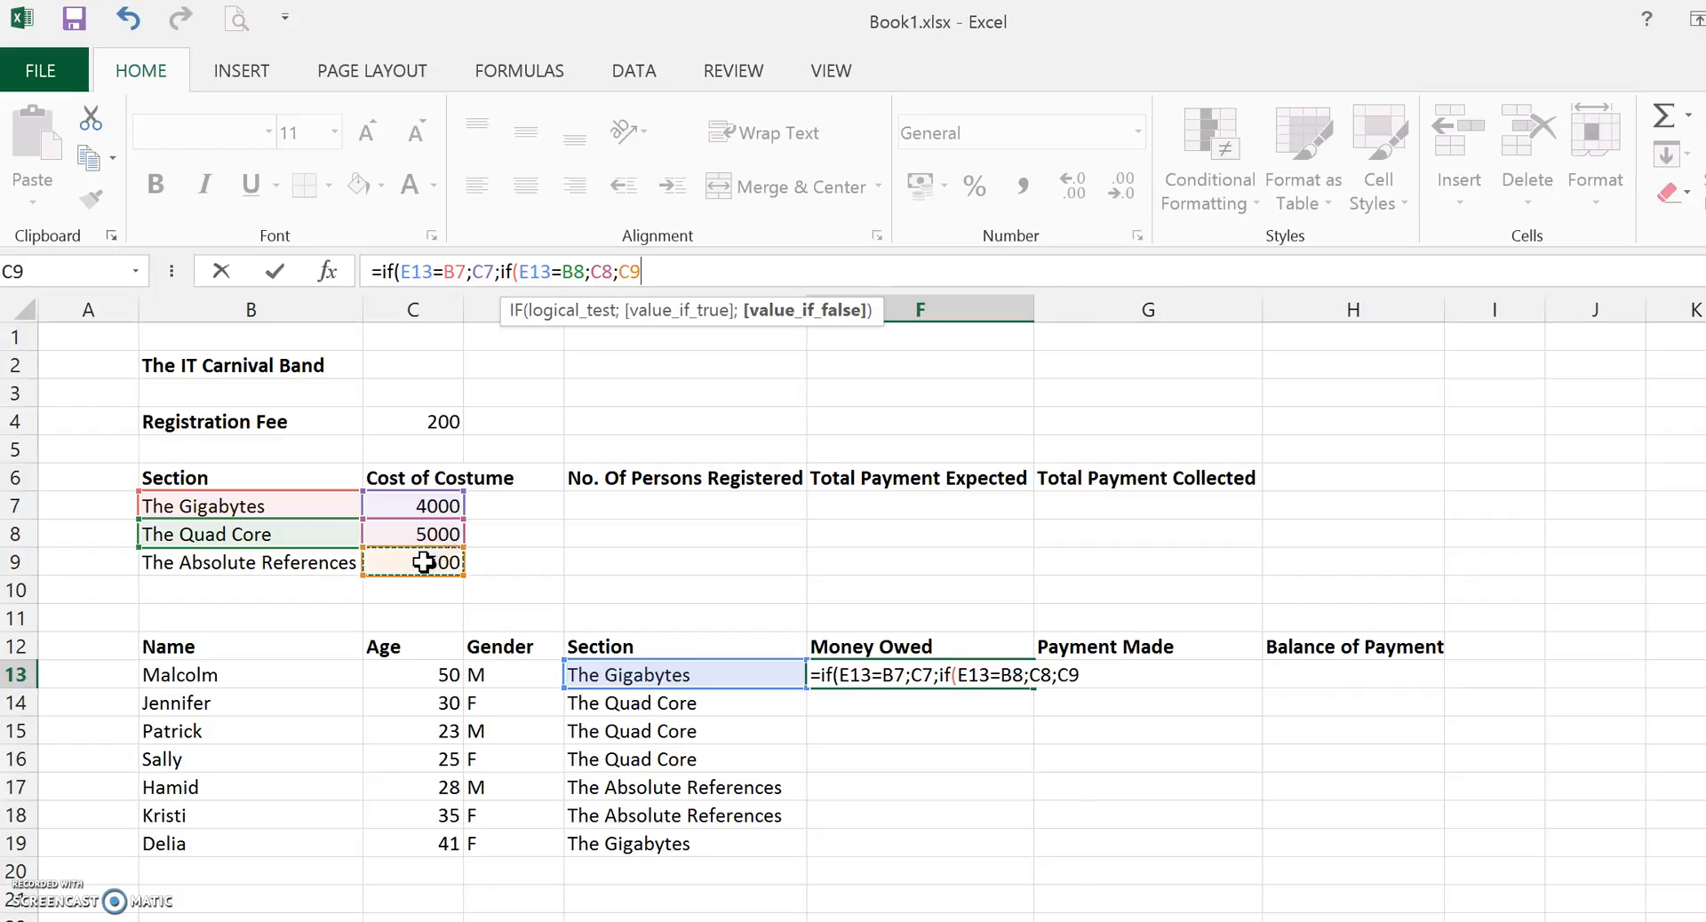
key(F2)
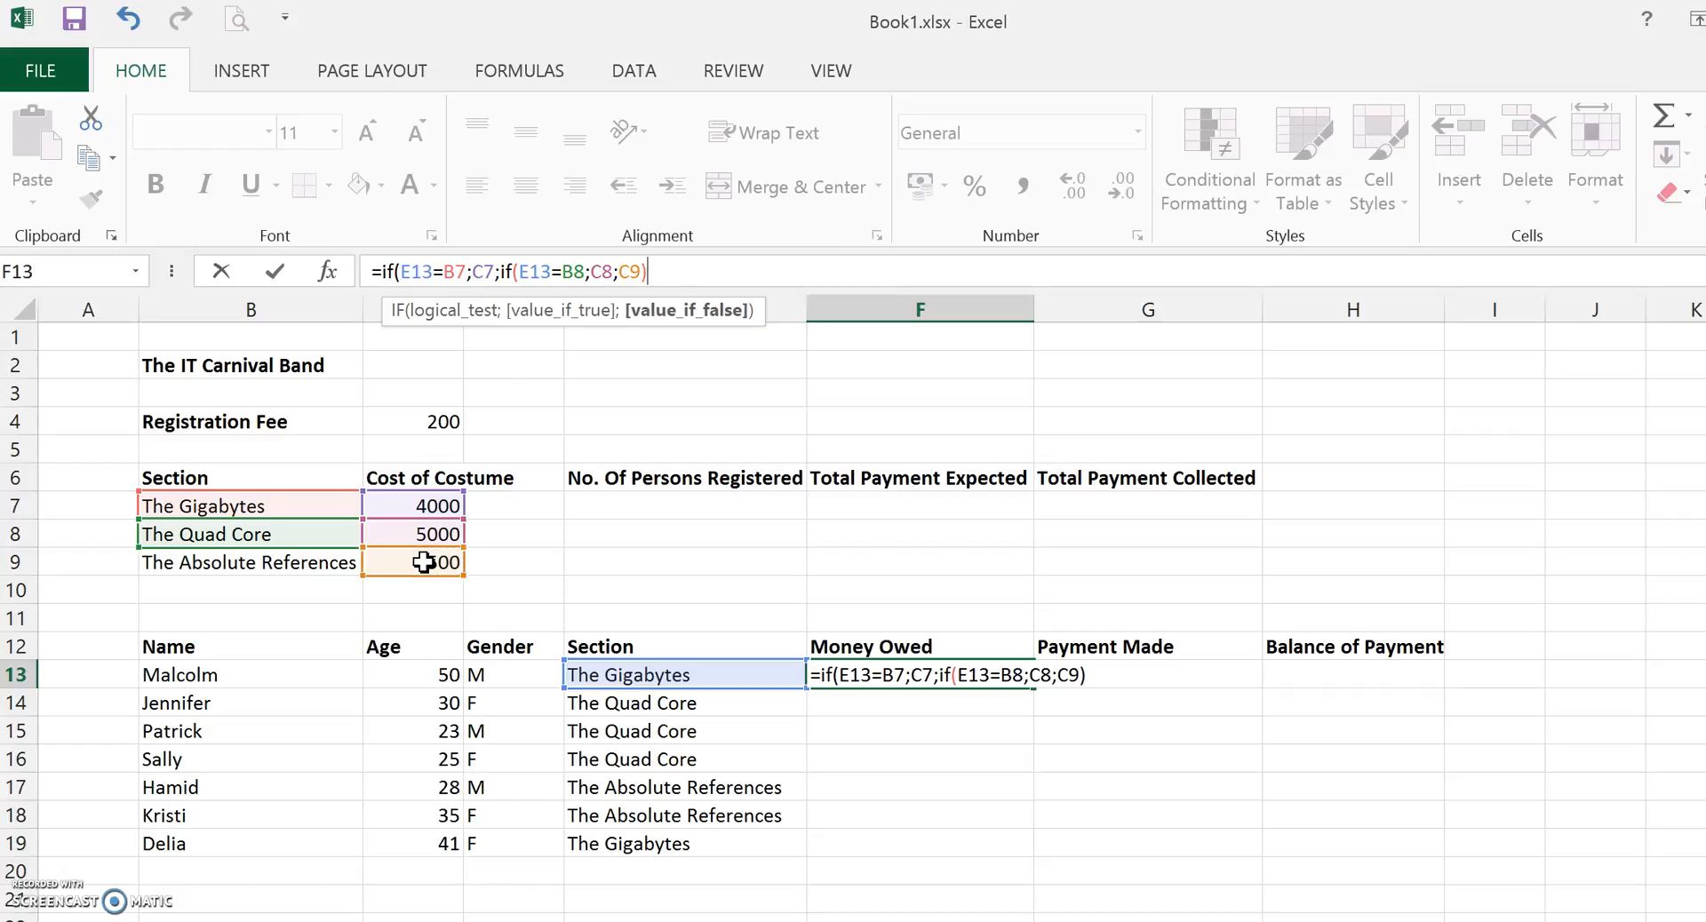
click(496, 271)
click(647, 271)
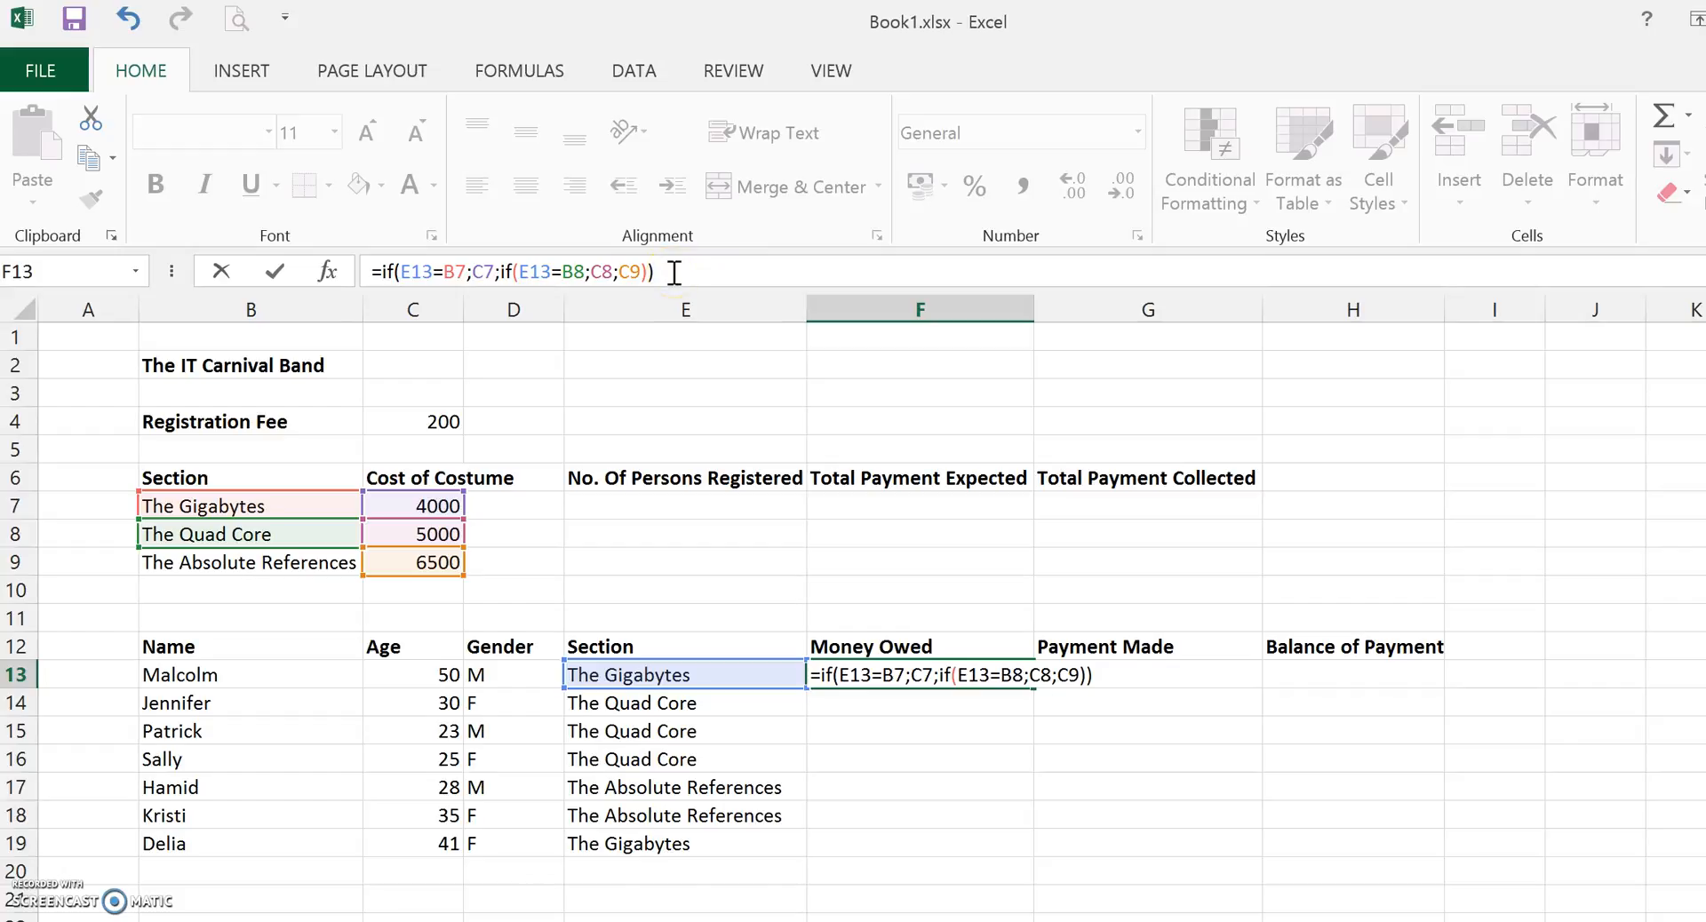
key(Return)
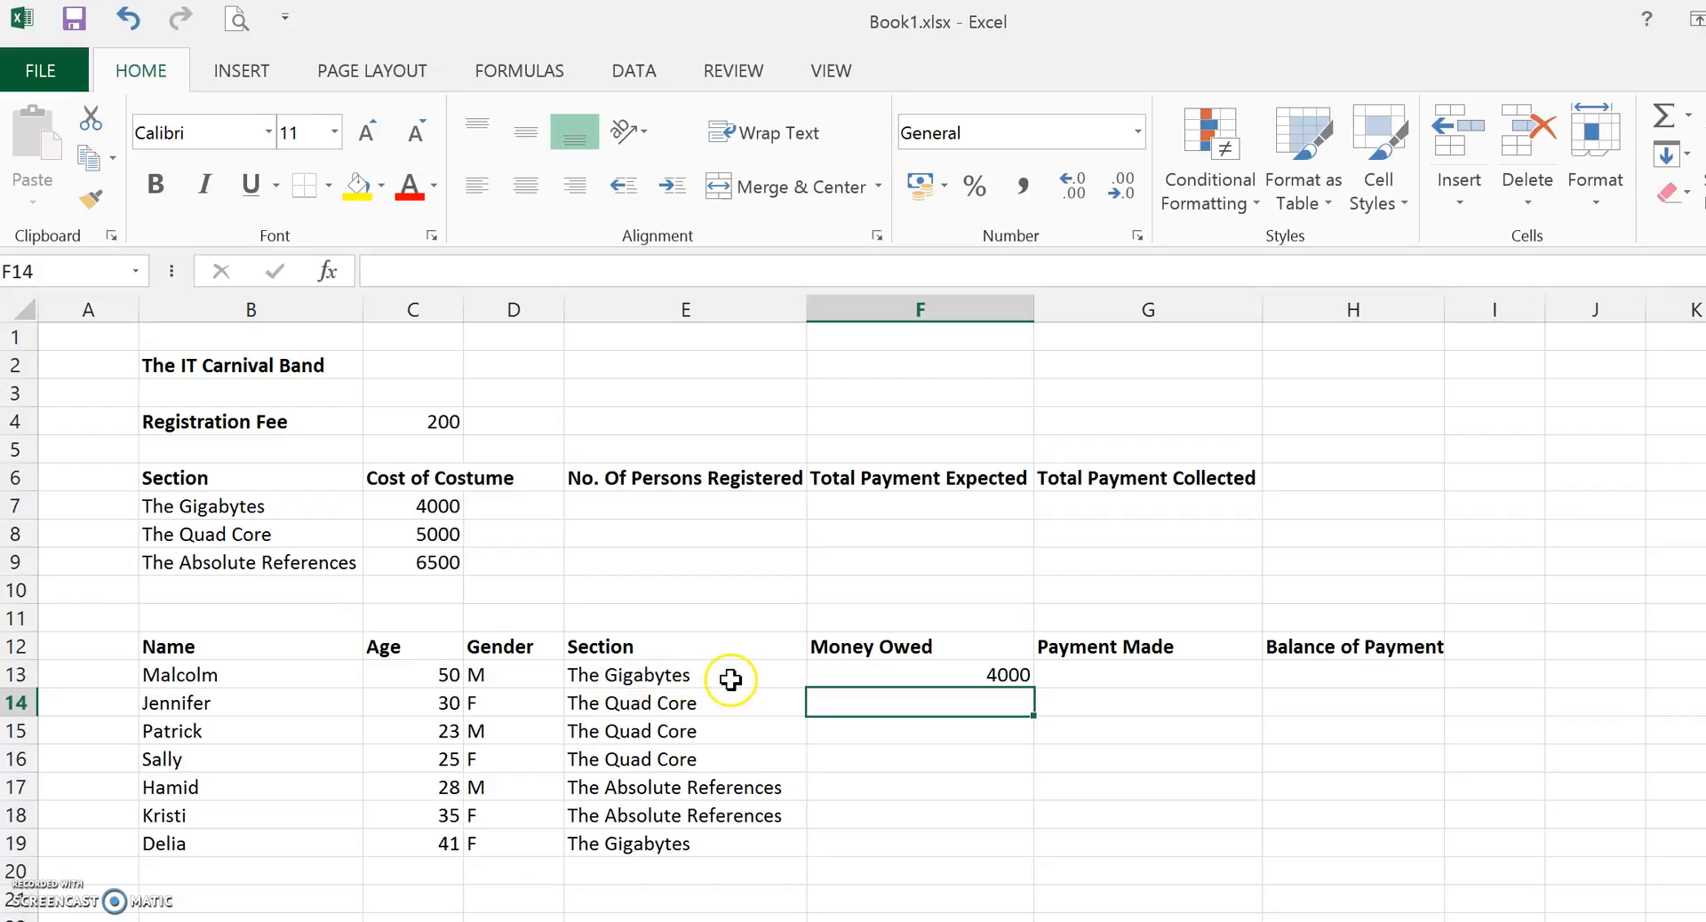
Edit F13's formula to make the B7 and C7 references absolute ($B$7, $C$7).
click(935, 672)
click(1077, 696)
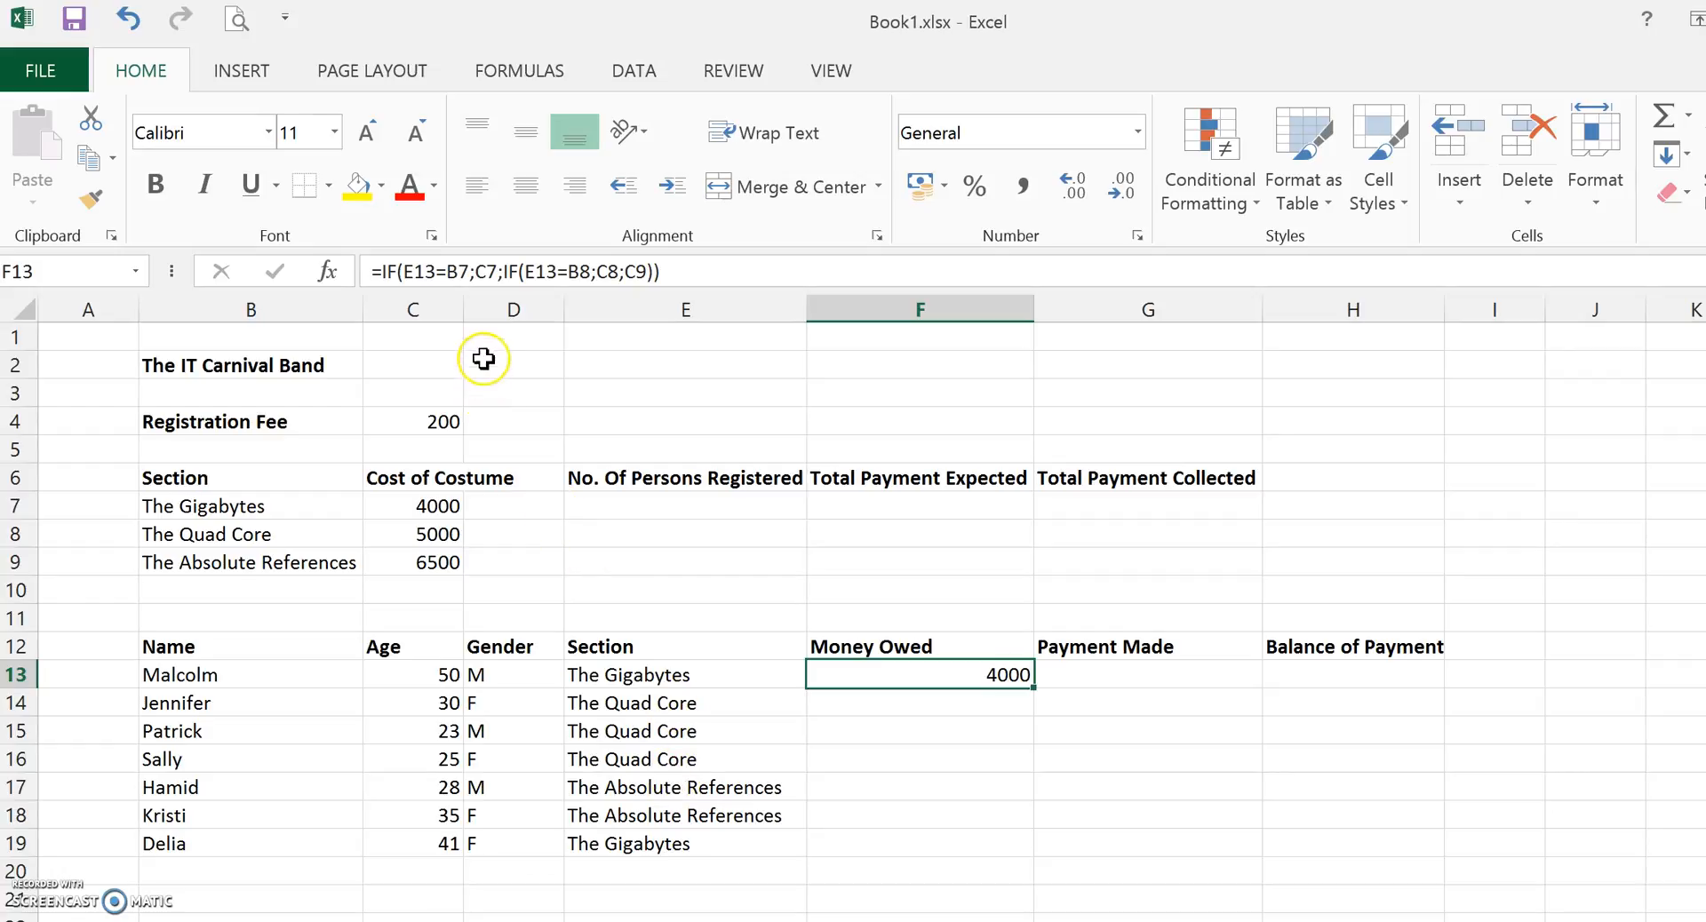
click(448, 271)
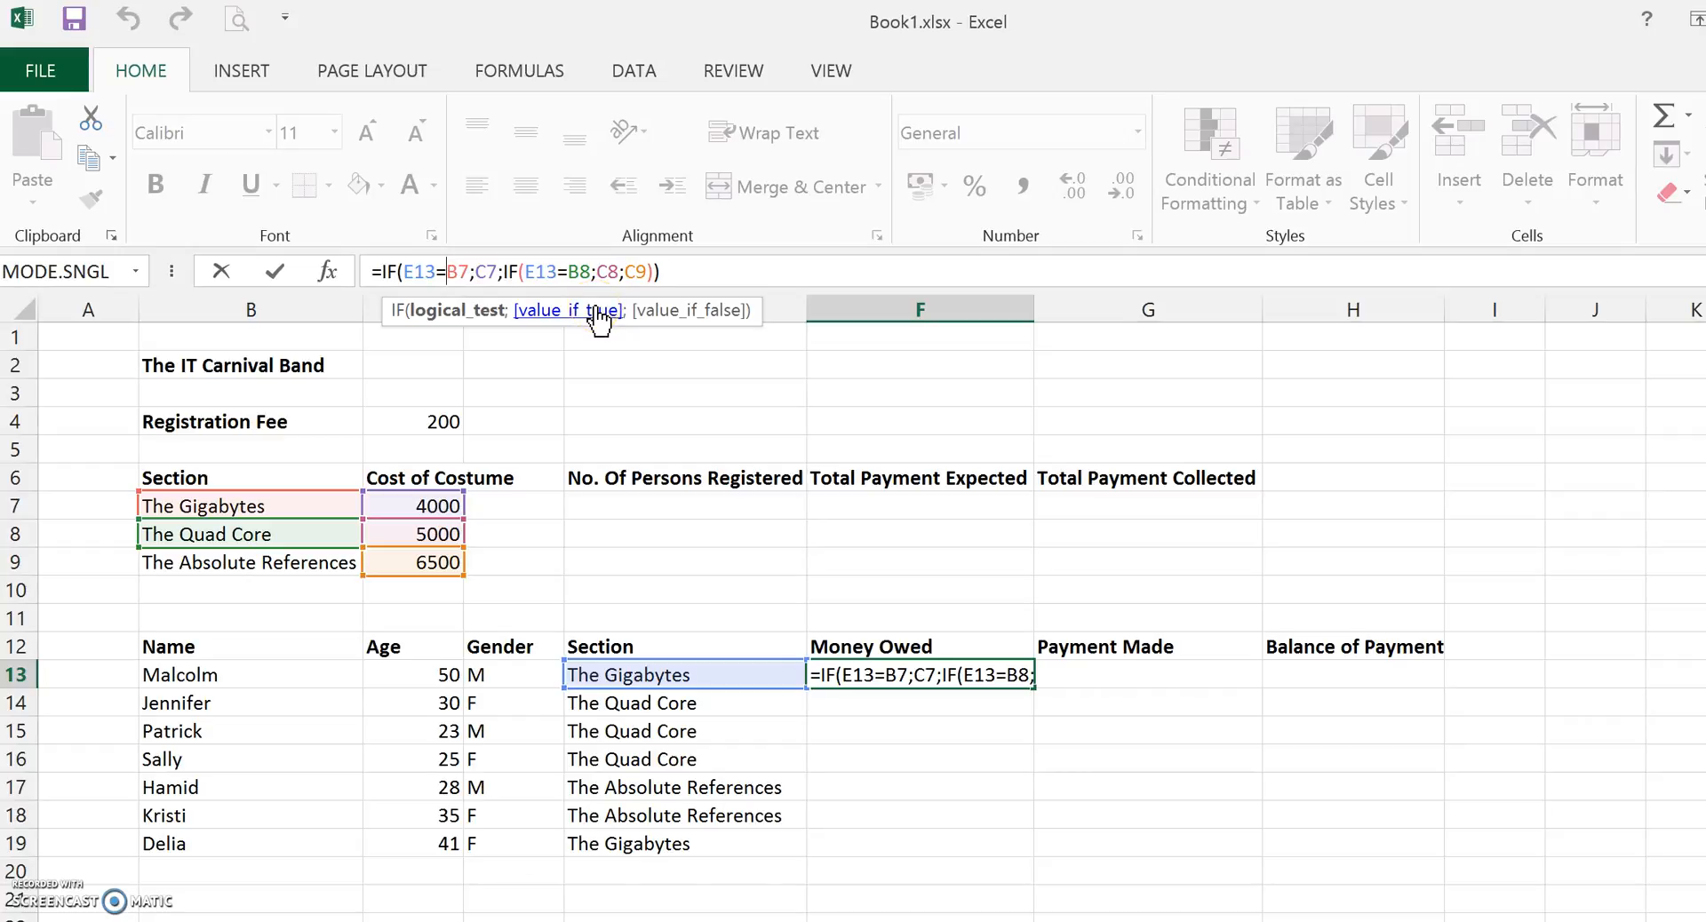
text($)
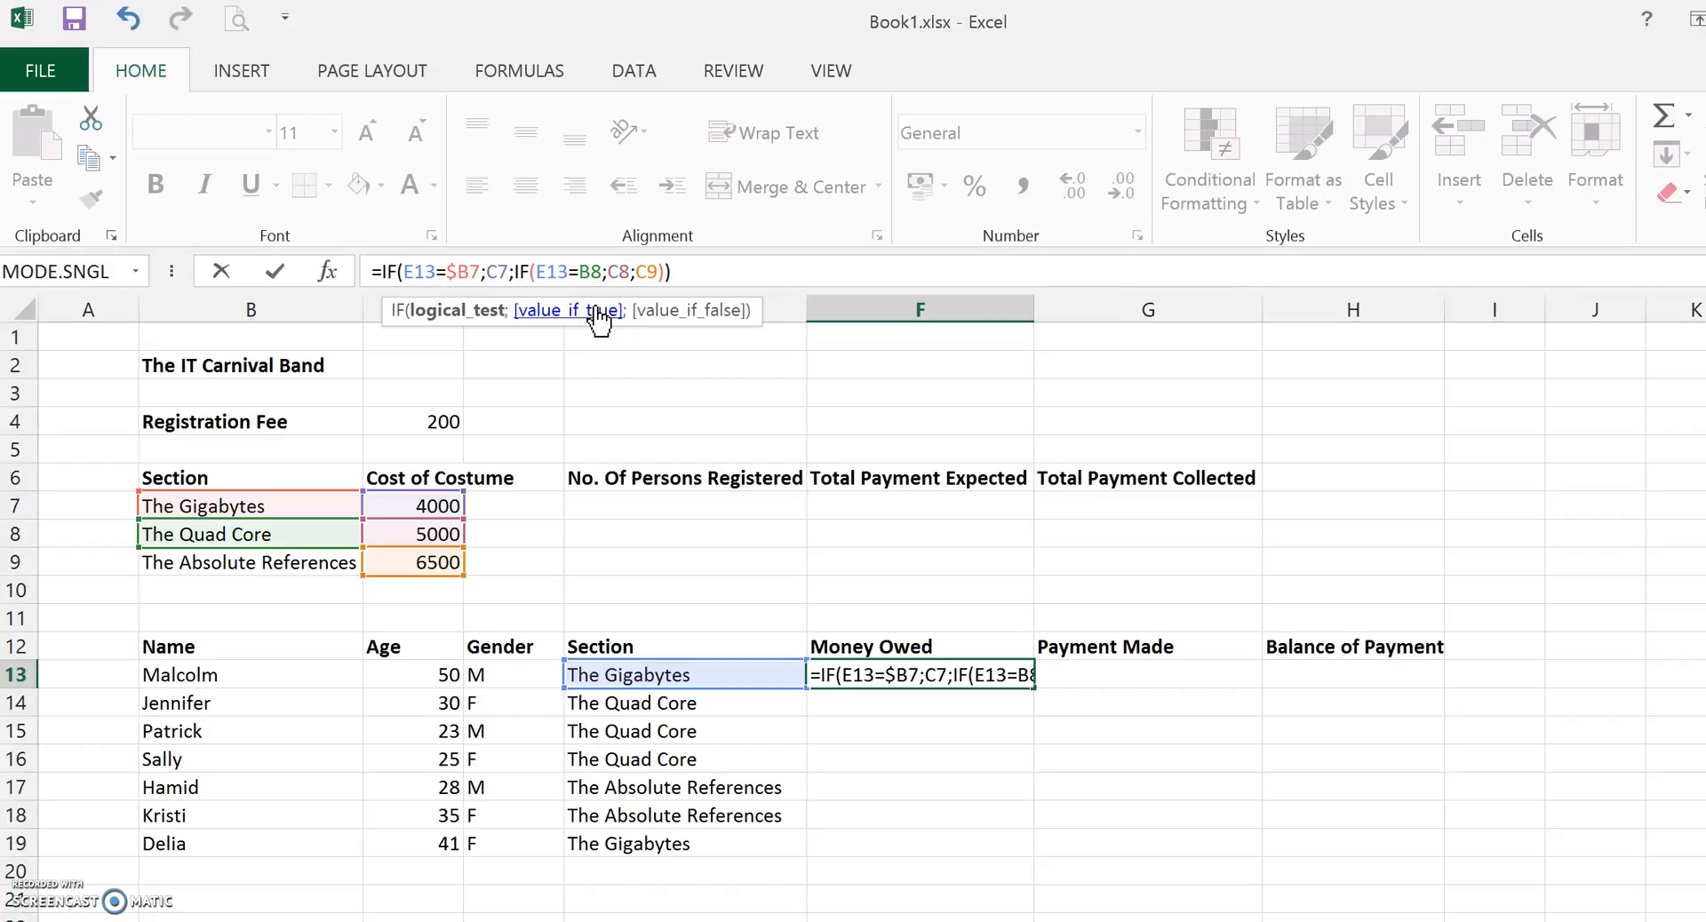
key(Right)
text($)
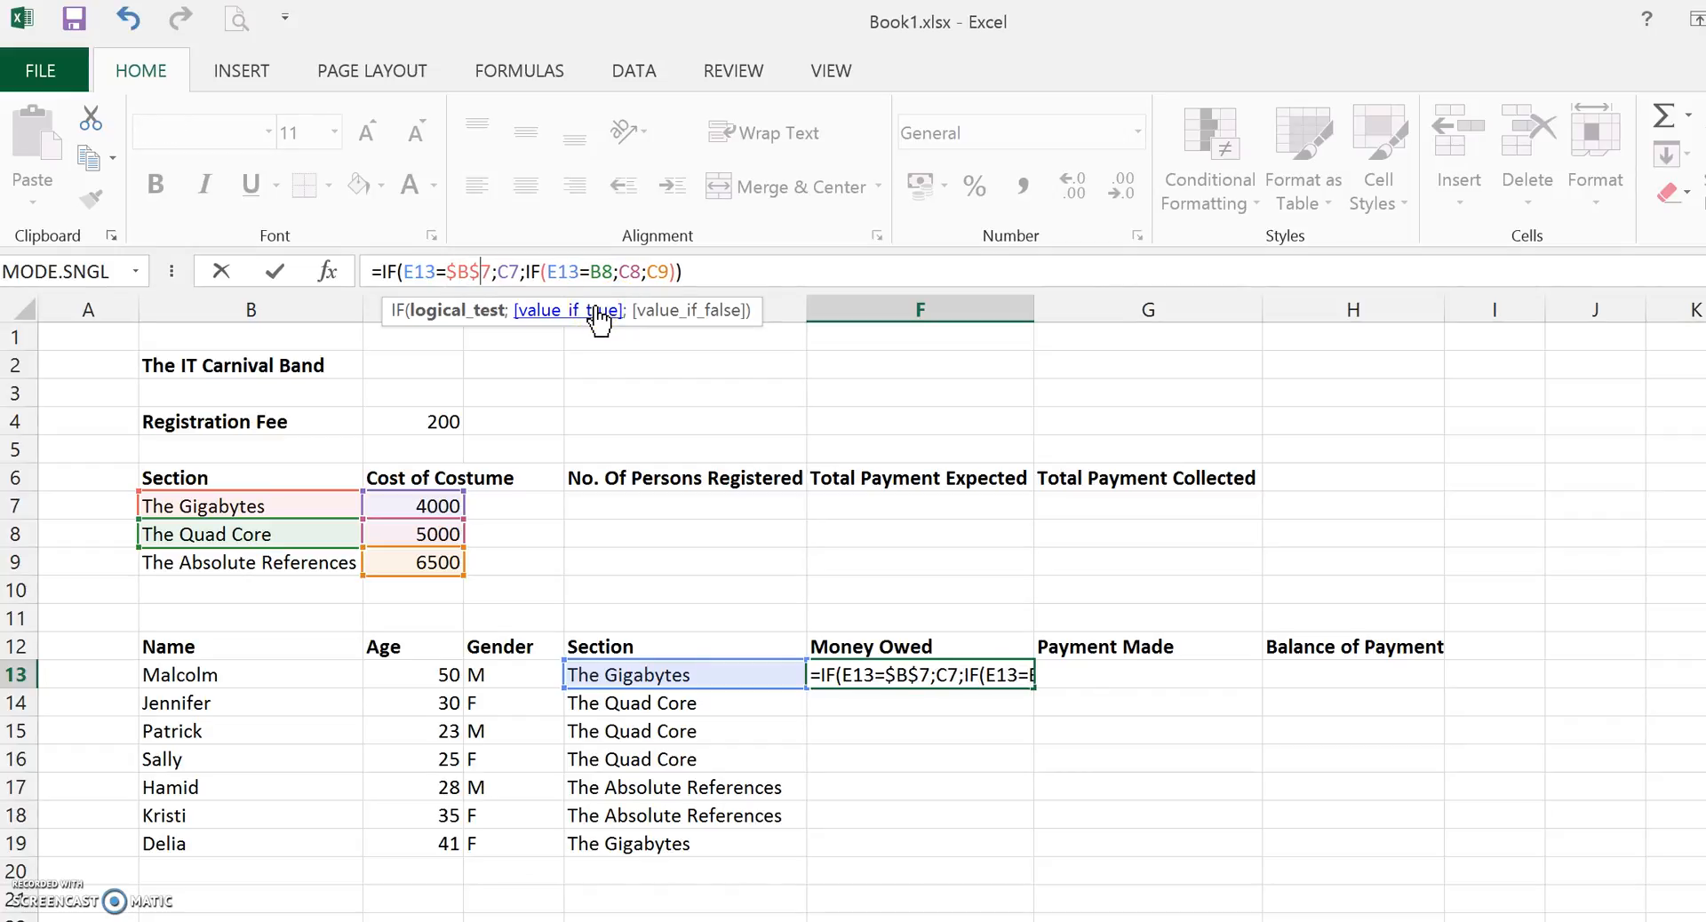
click(519, 271)
click(499, 271)
click(558, 284)
text($B)
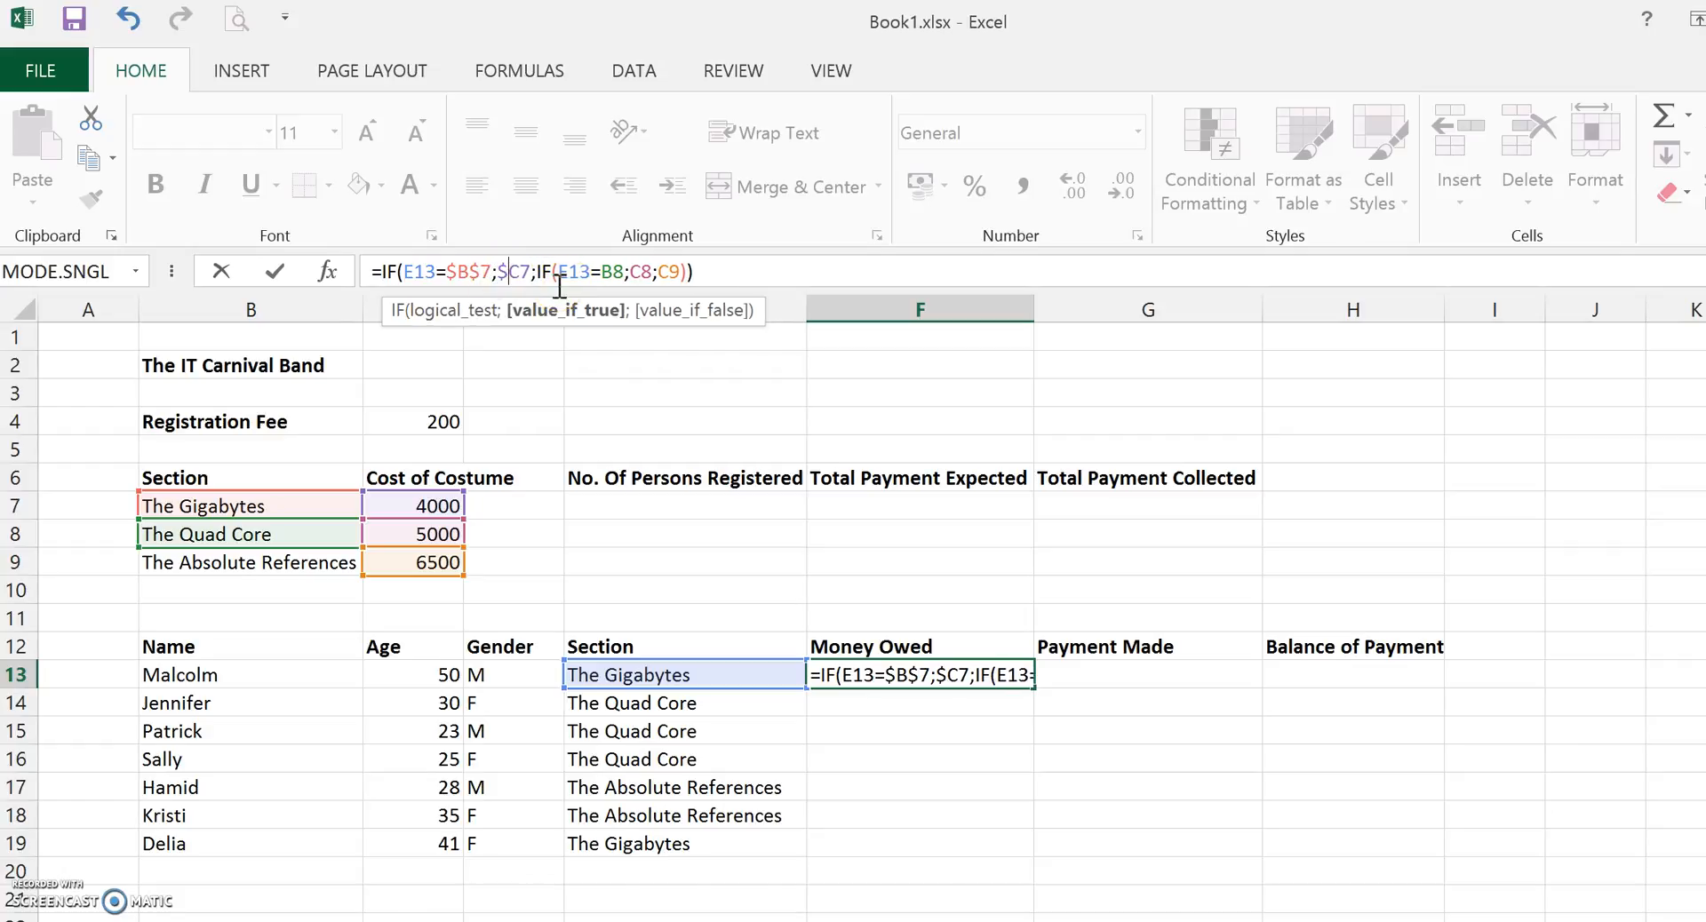
text($)
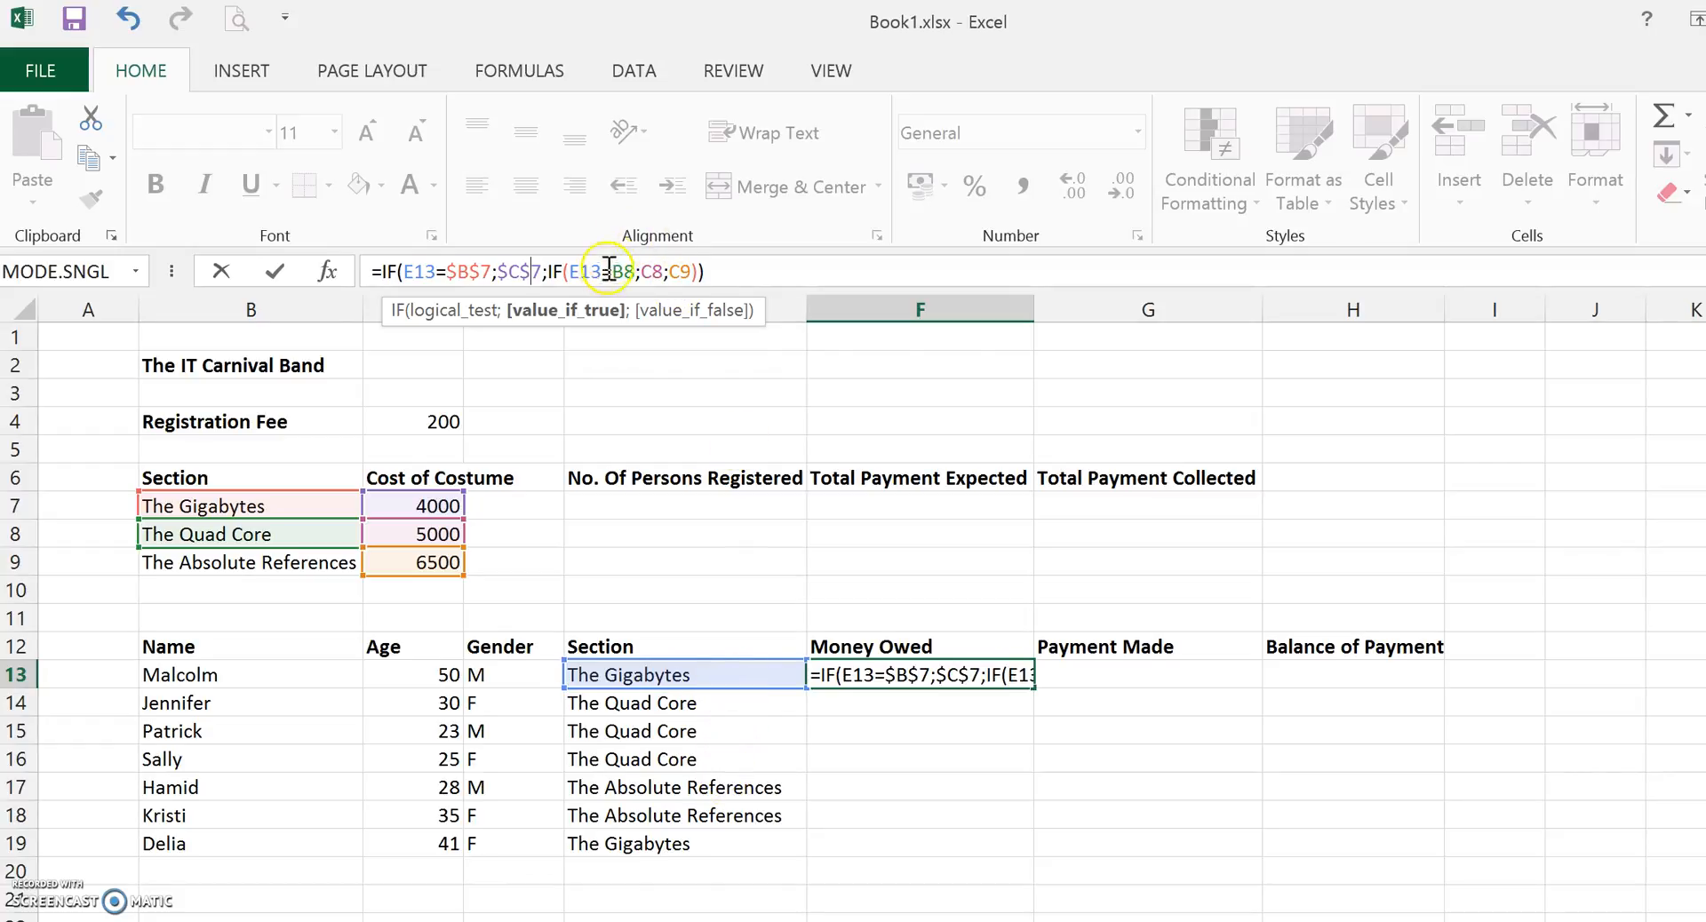
Make the B8, C8 and C9 references in F13's nested IF absolute ($B$8, $C$8, $C$9) and enter the formula.
click(614, 271)
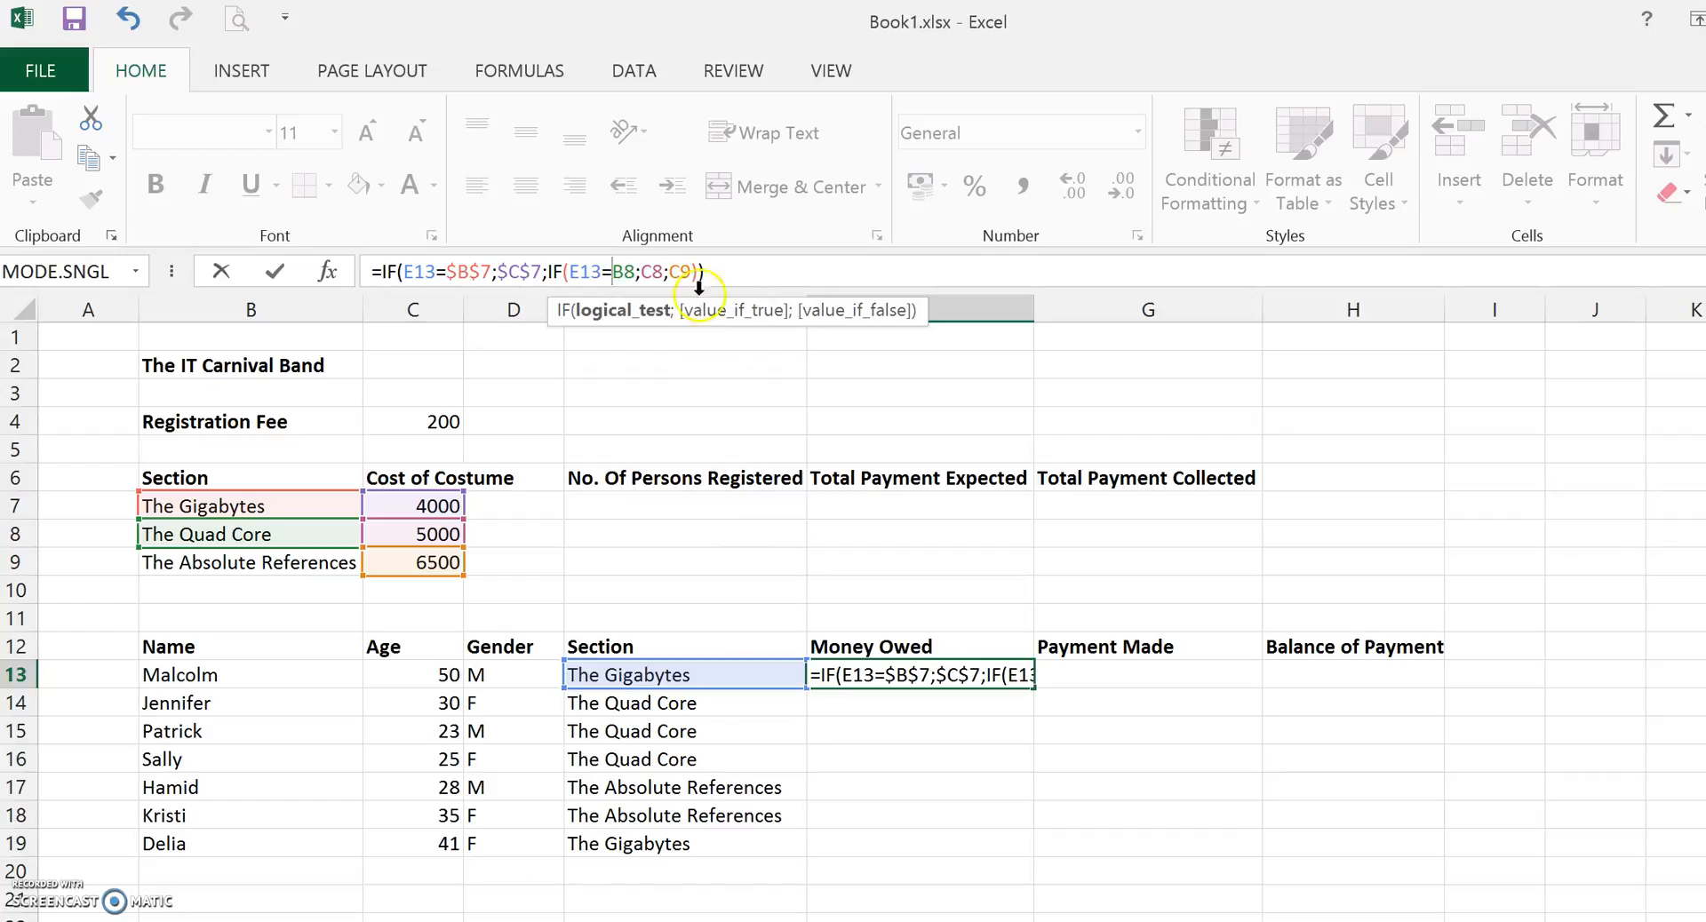
text($B)
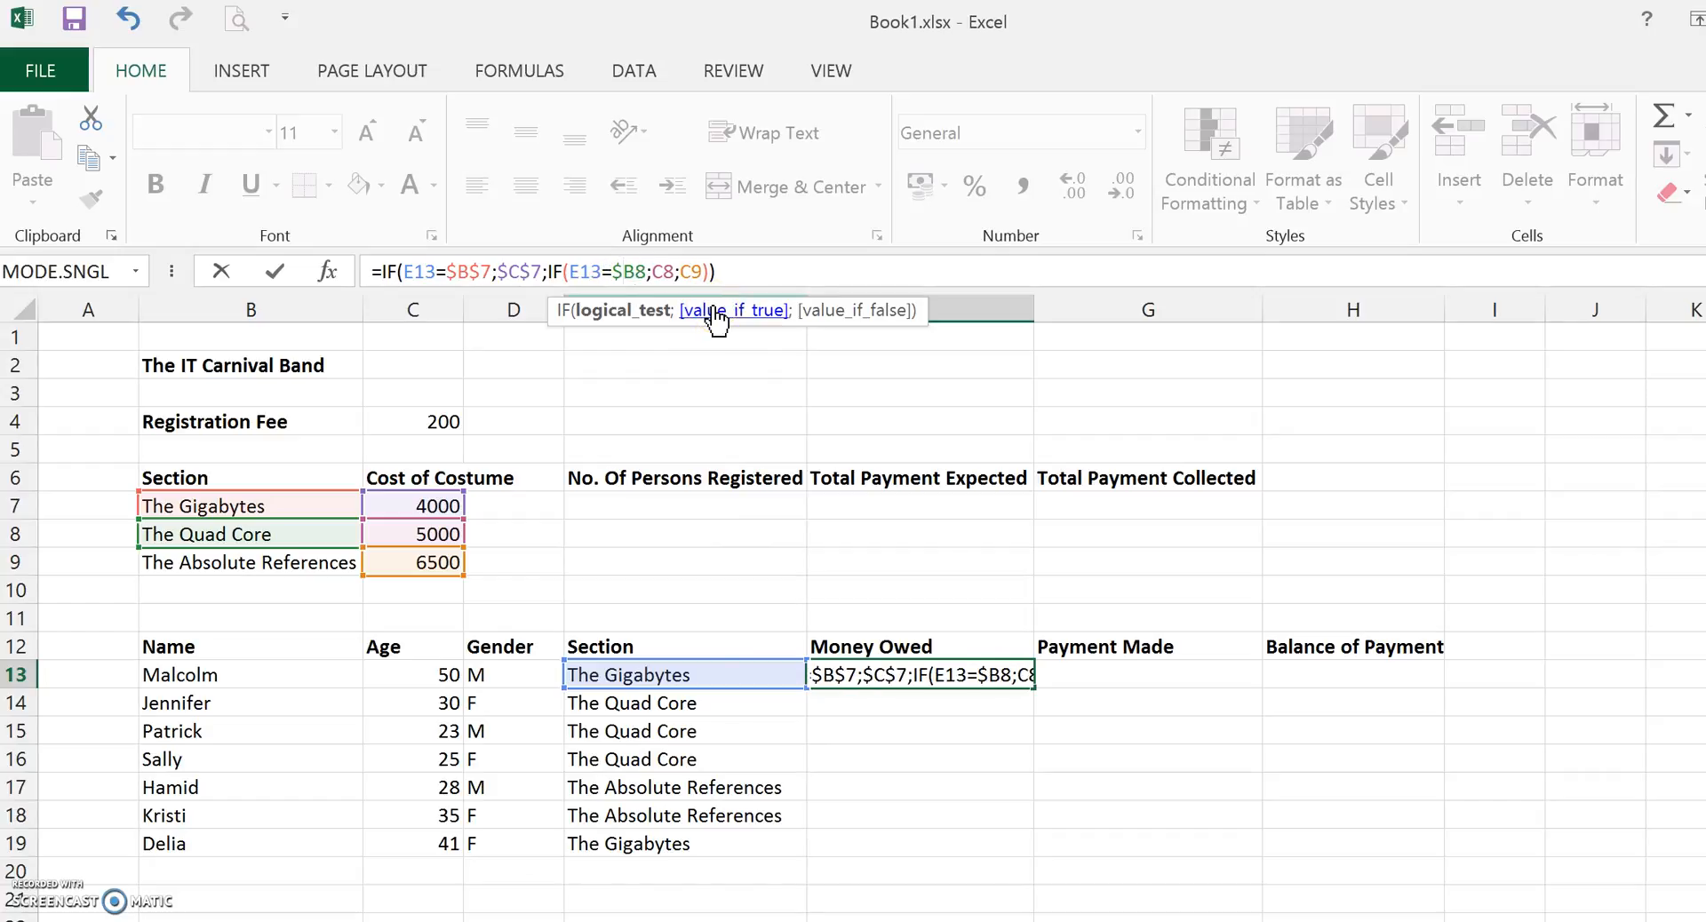
text($)
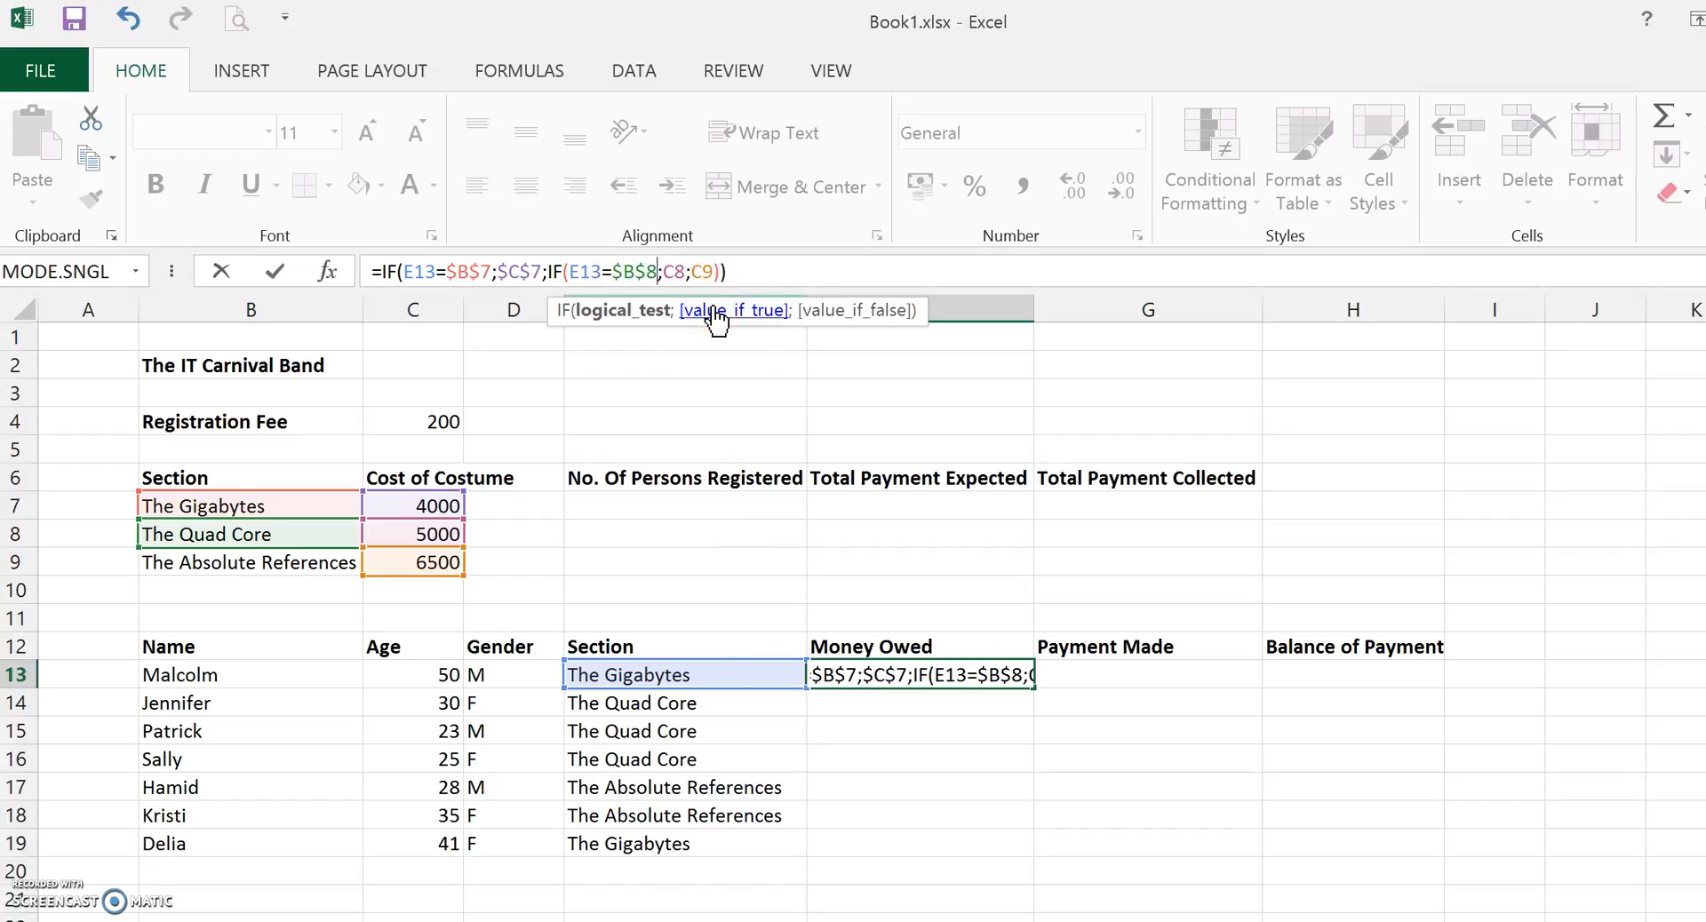
key(Right)
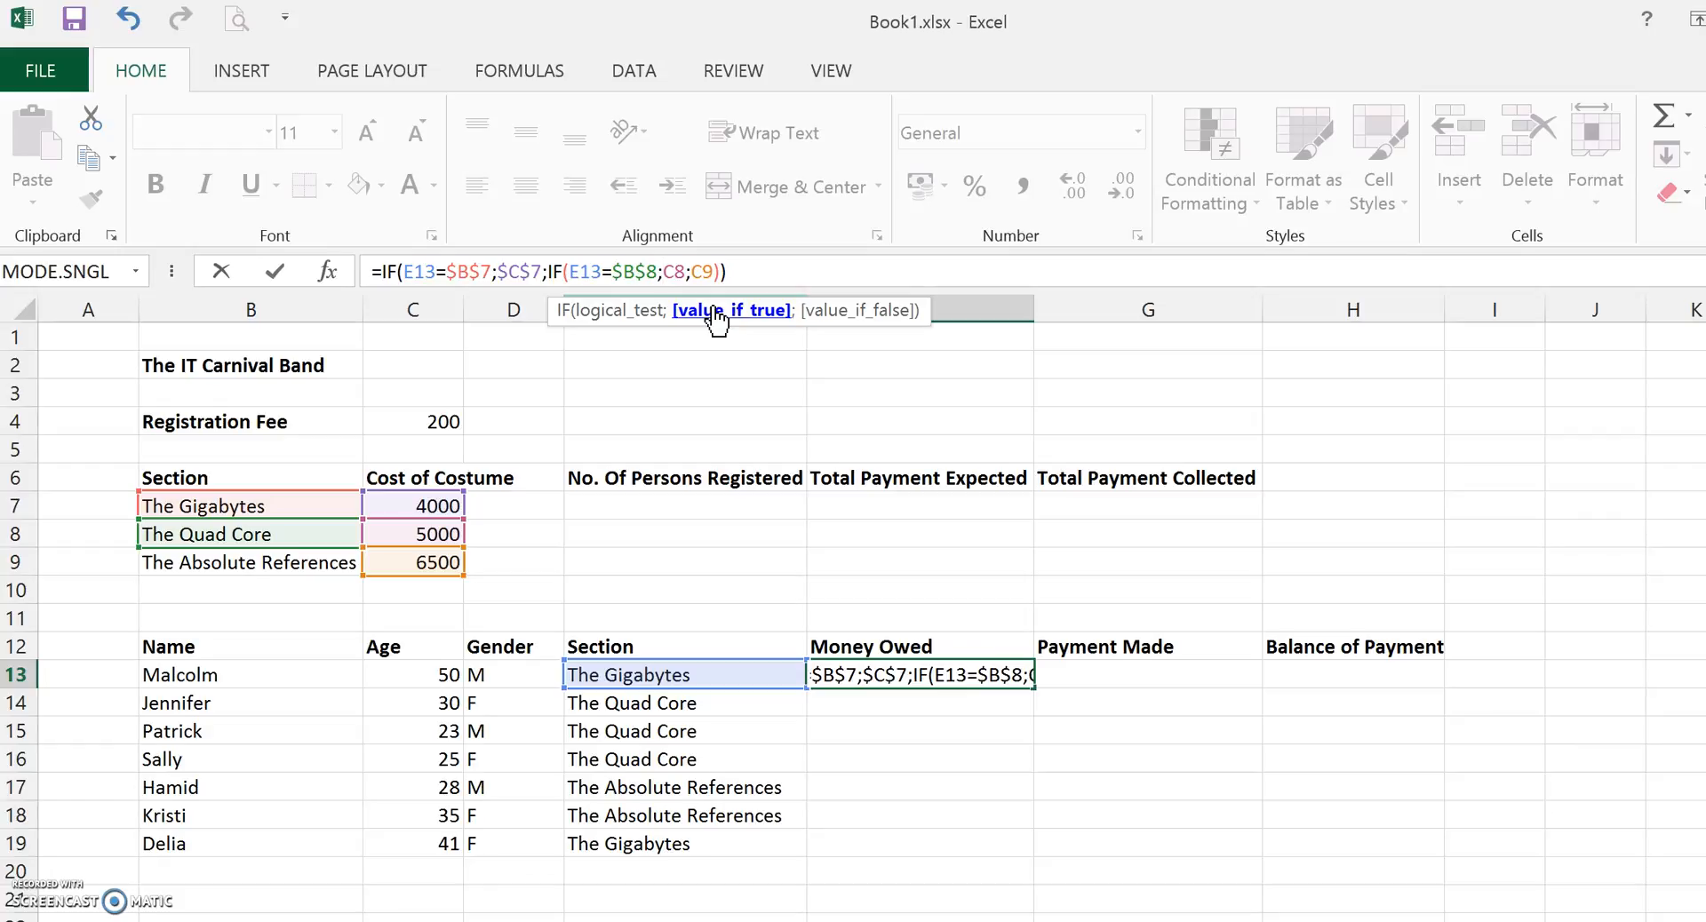
text($B$)
key(Right)
key(Right)
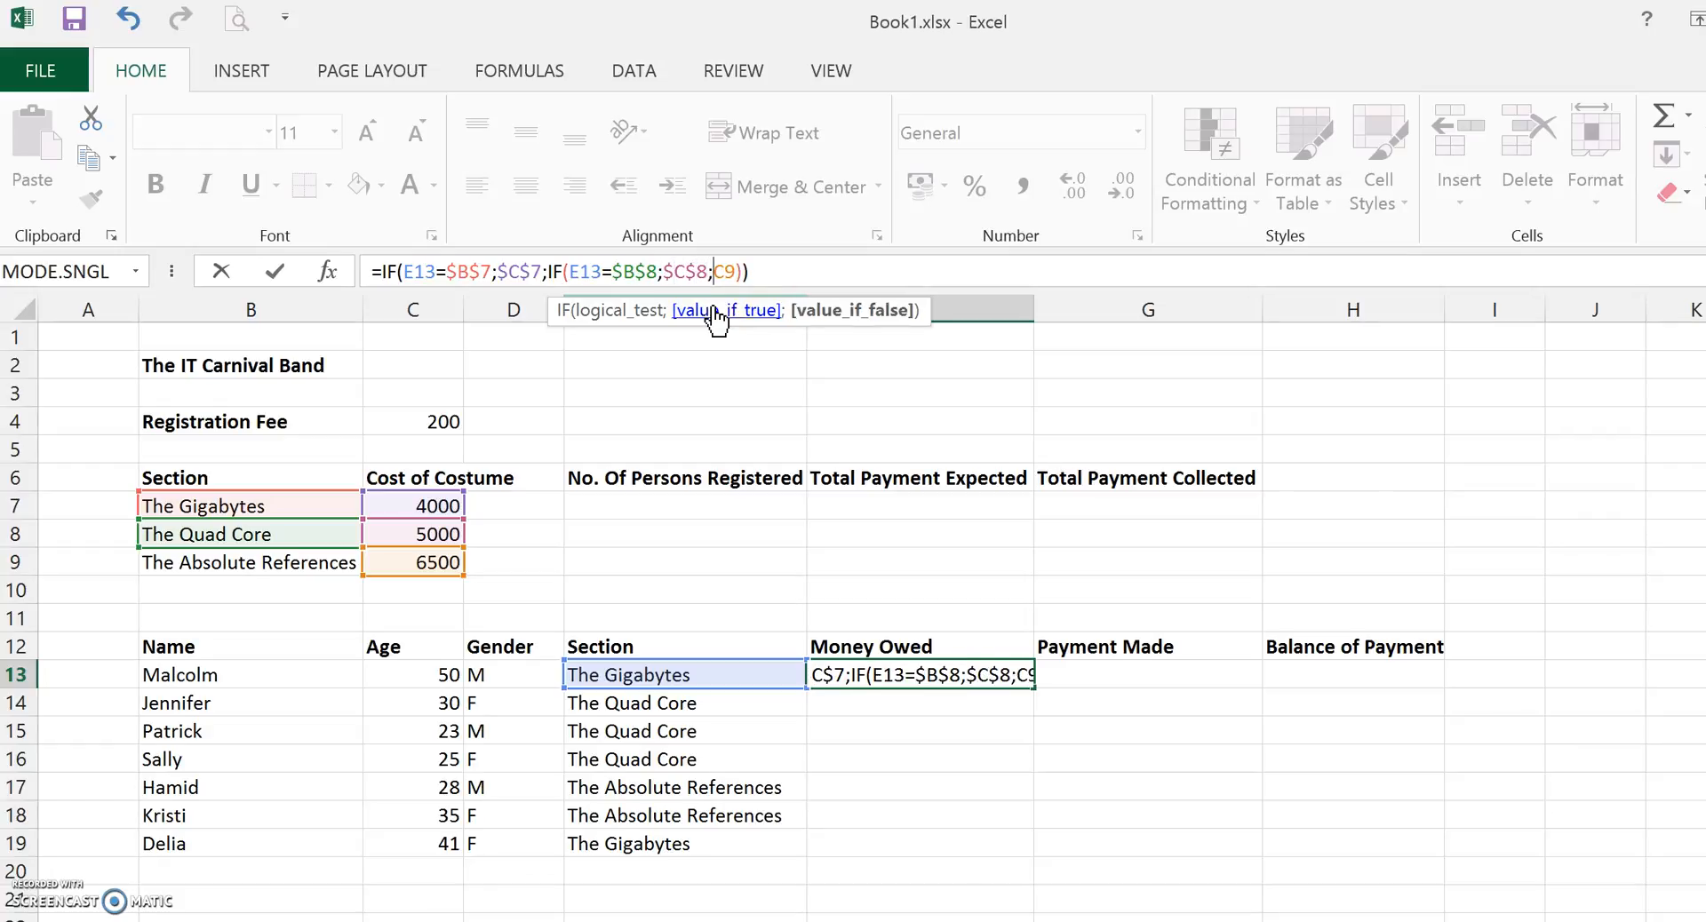
text($)
key(Right)
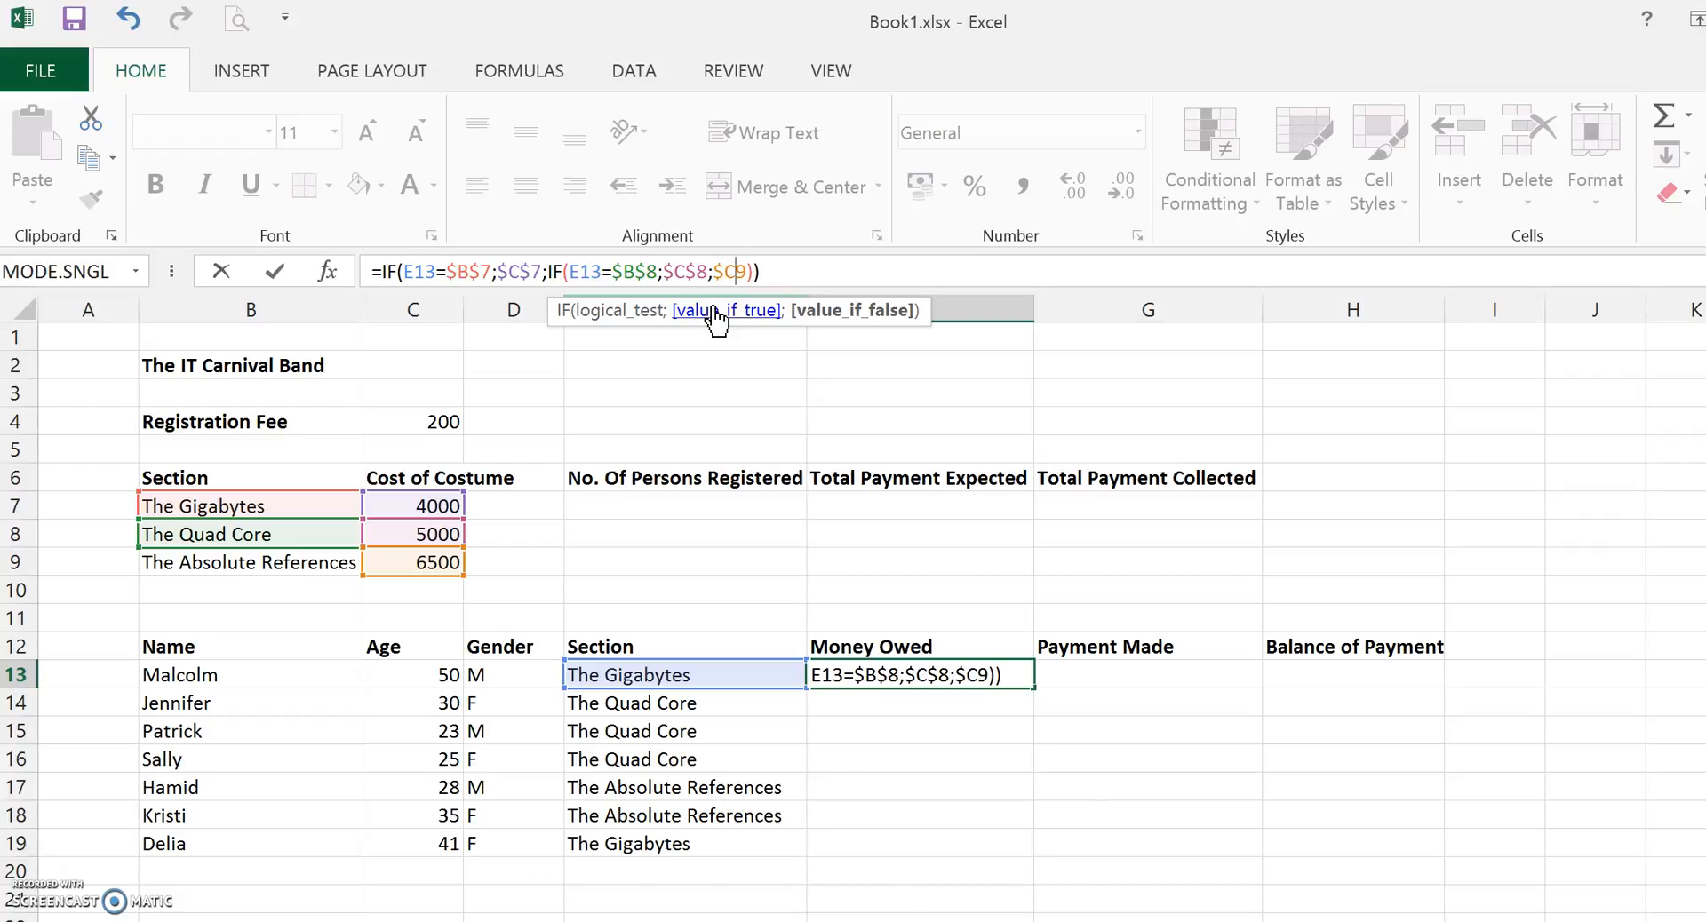
key(Return)
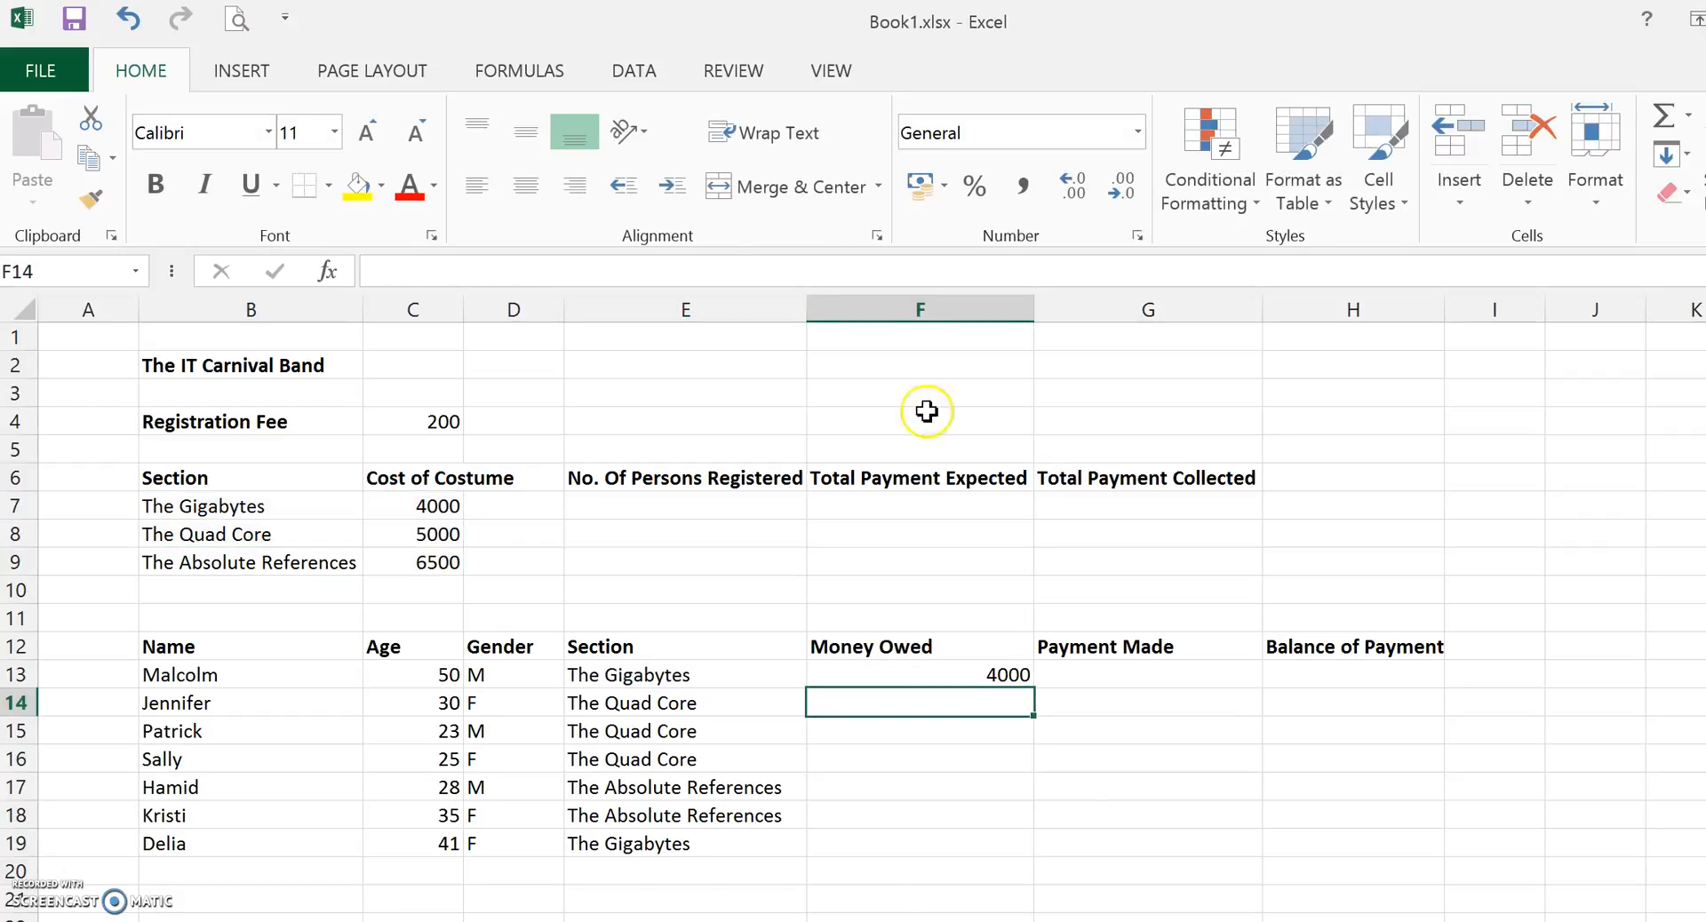
Copy F13's formula down the Money Owed column through F19.
click(994, 675)
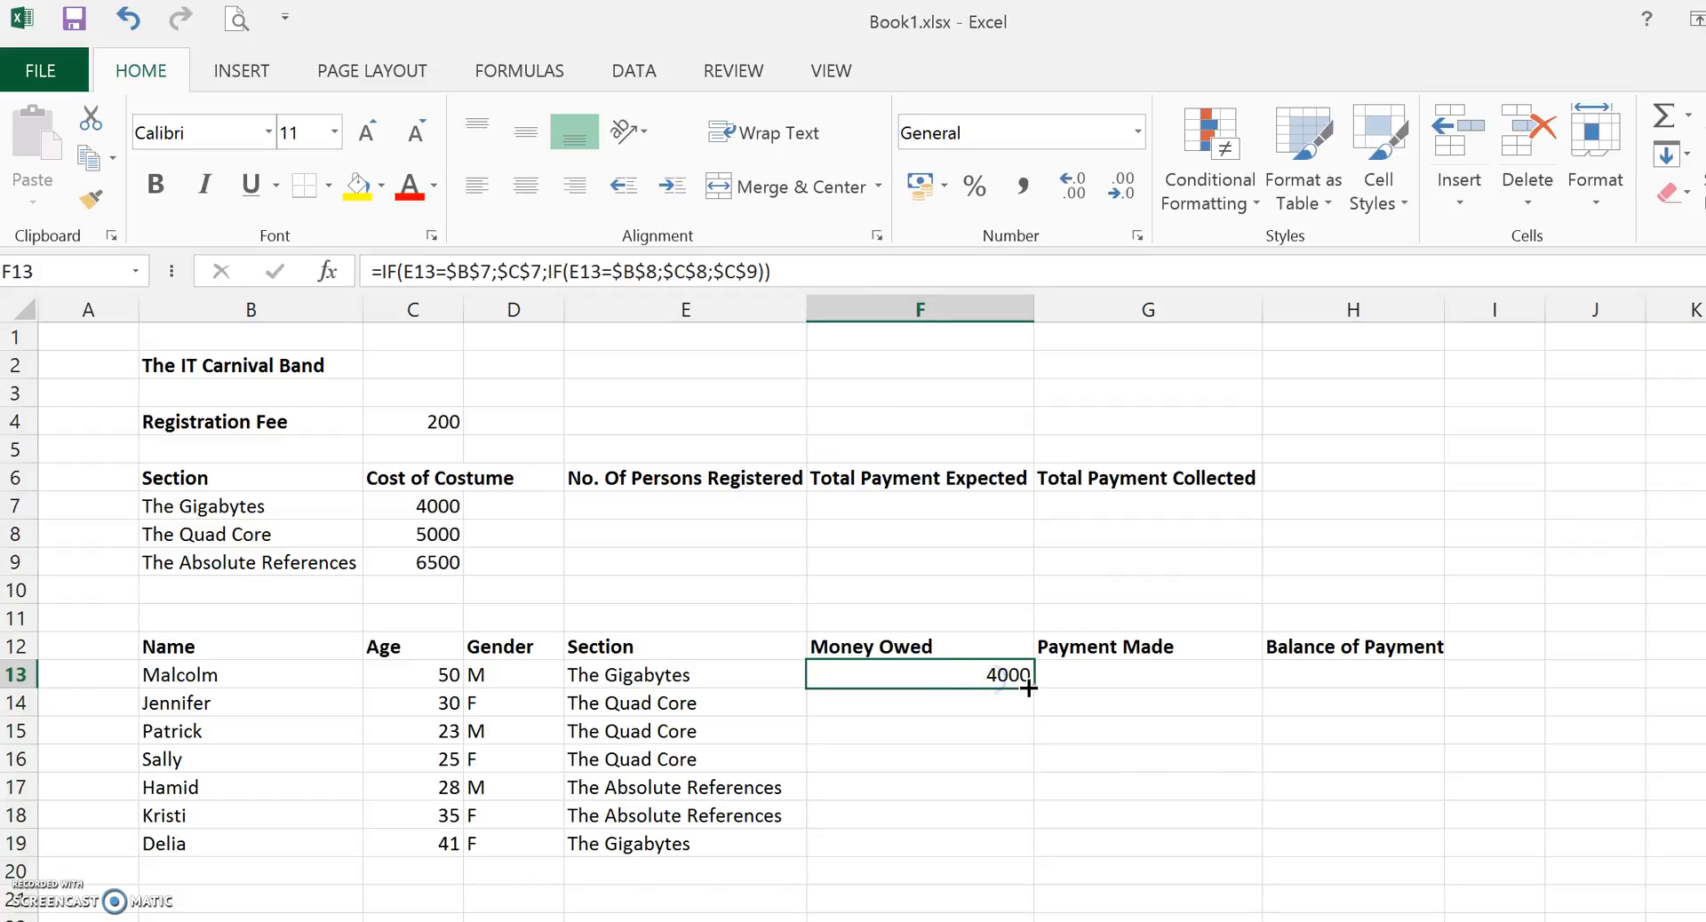
drag(1035, 688, 1004, 850)
click(1198, 777)
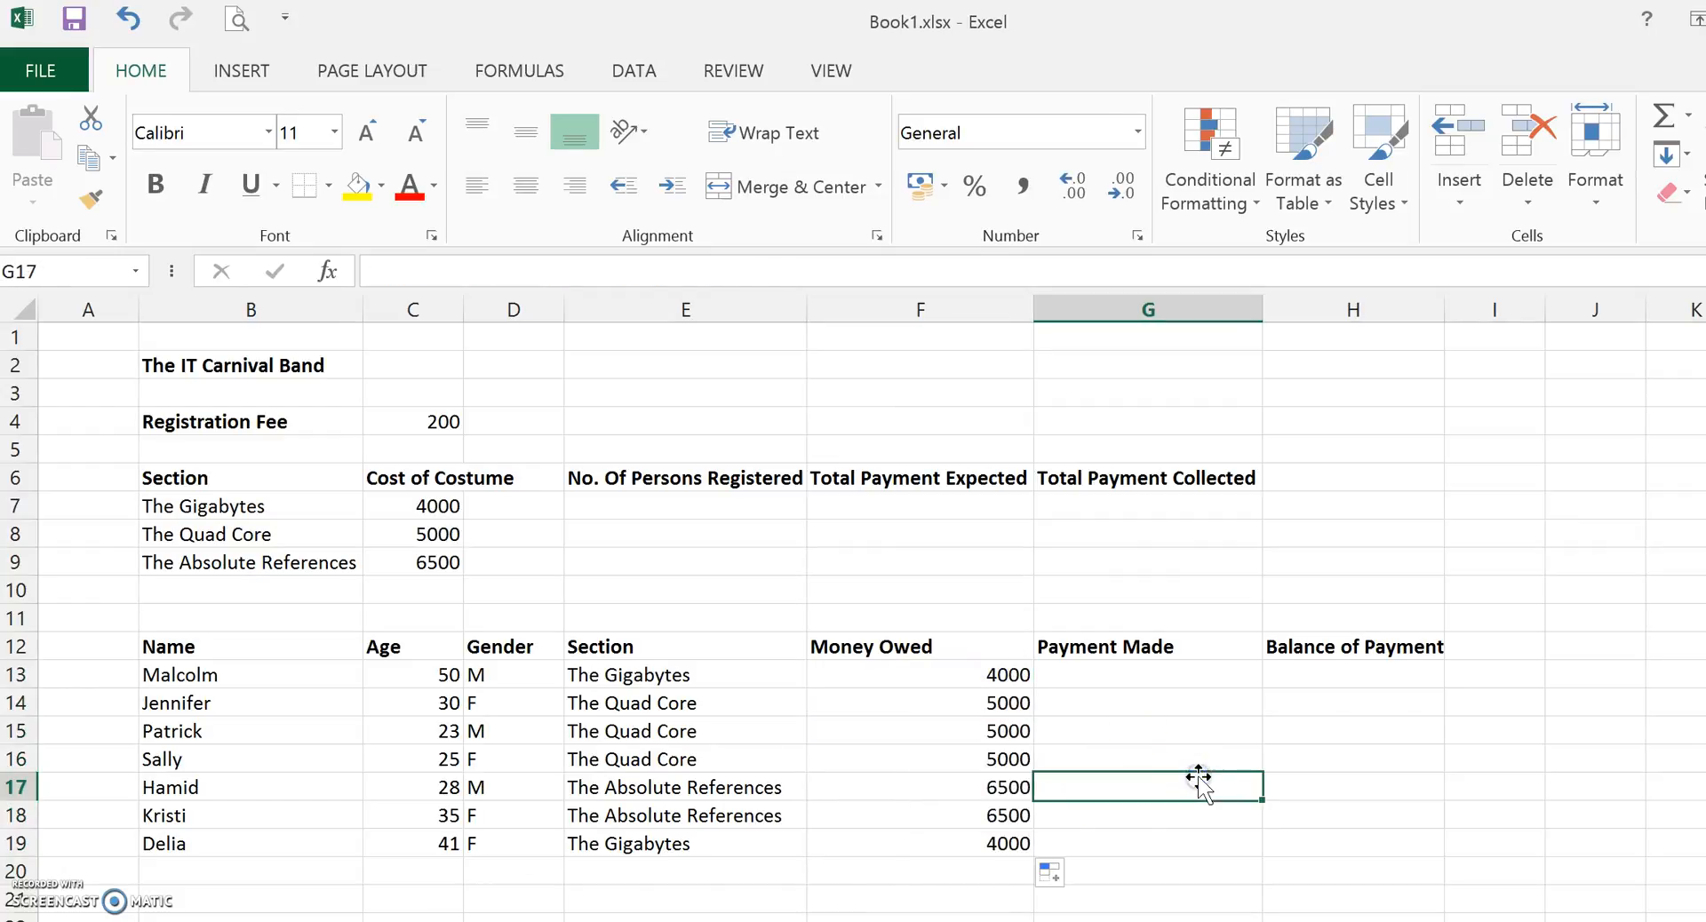
Open the copied formulas in F15 and F18 to check their references.
double_click(935, 732)
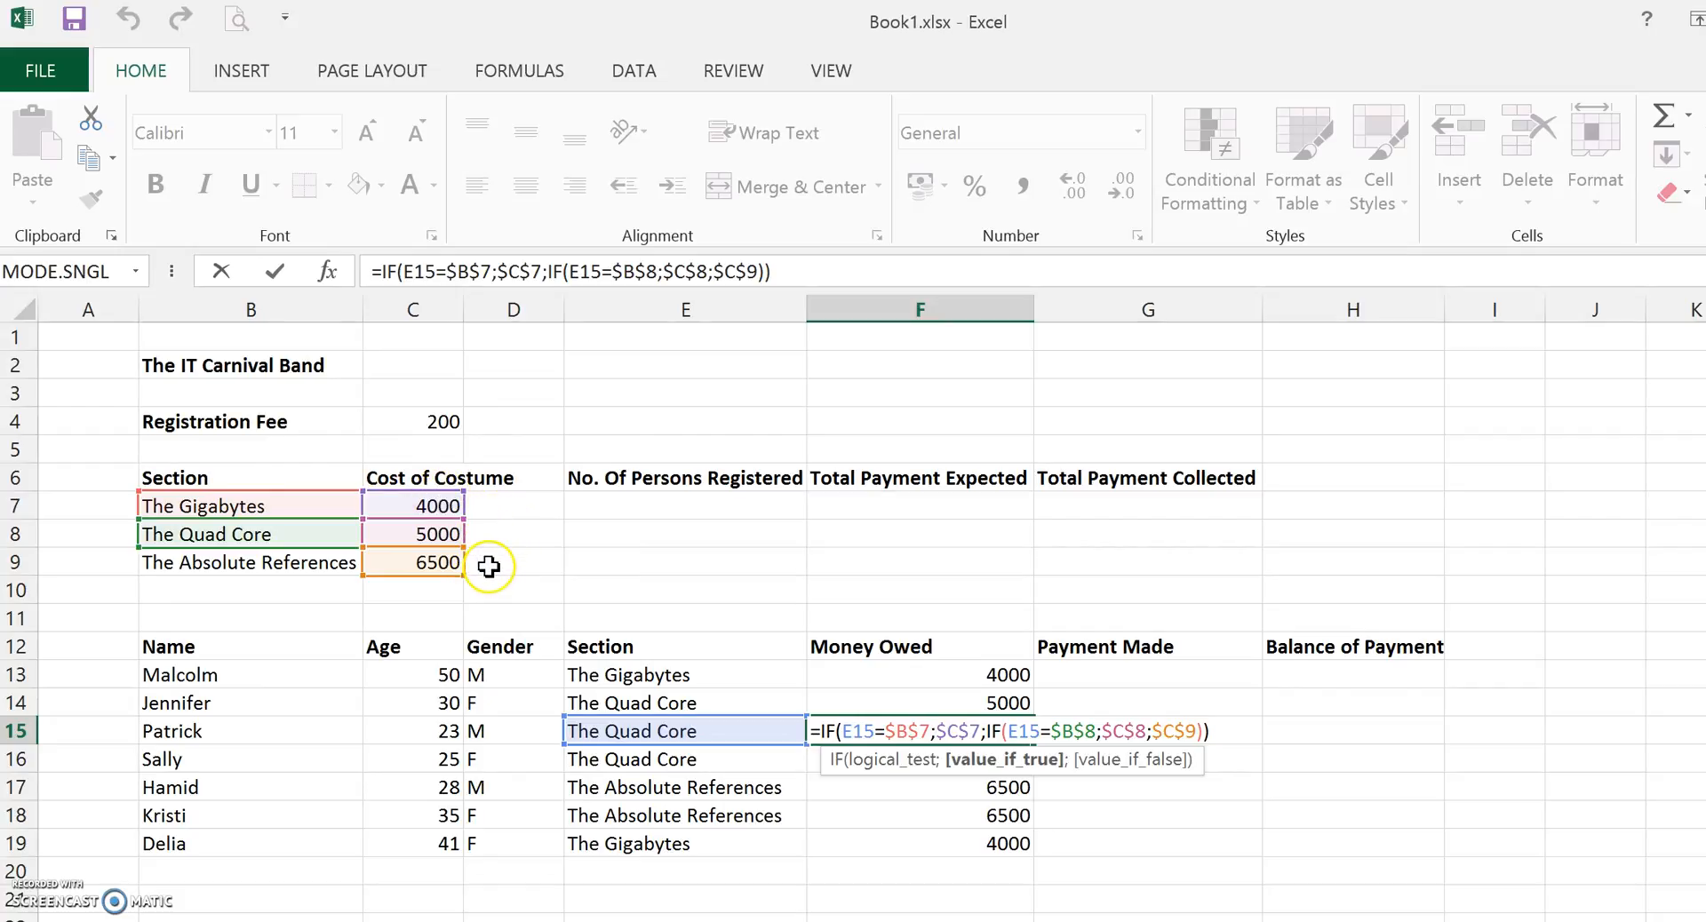
key(Return)
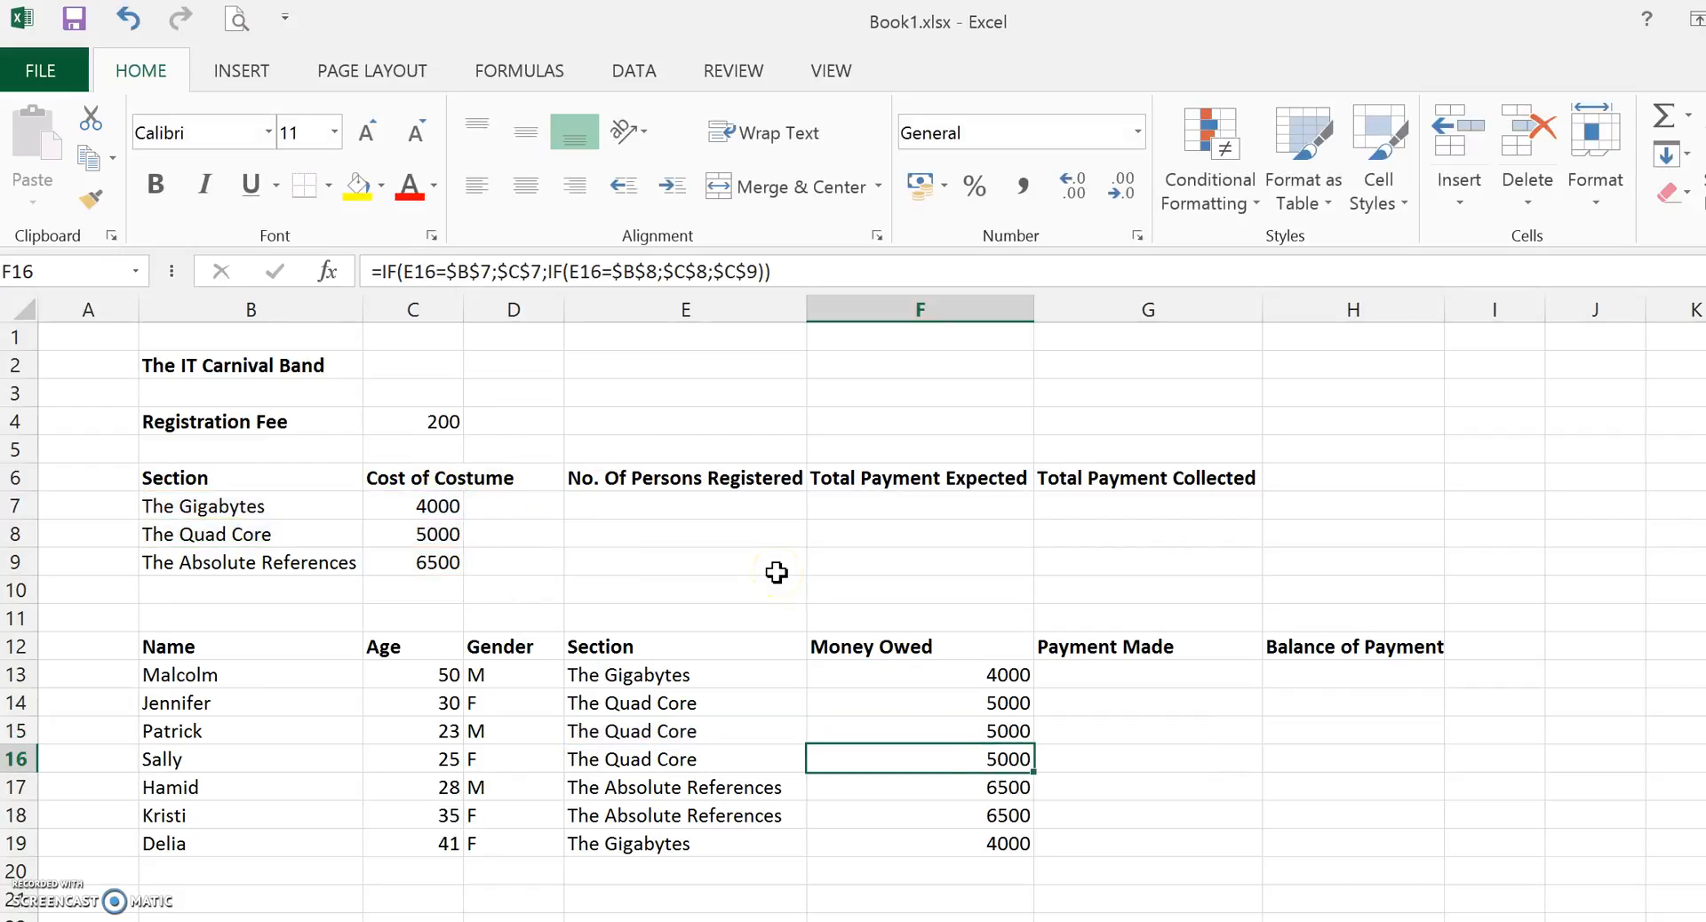
double_click(961, 818)
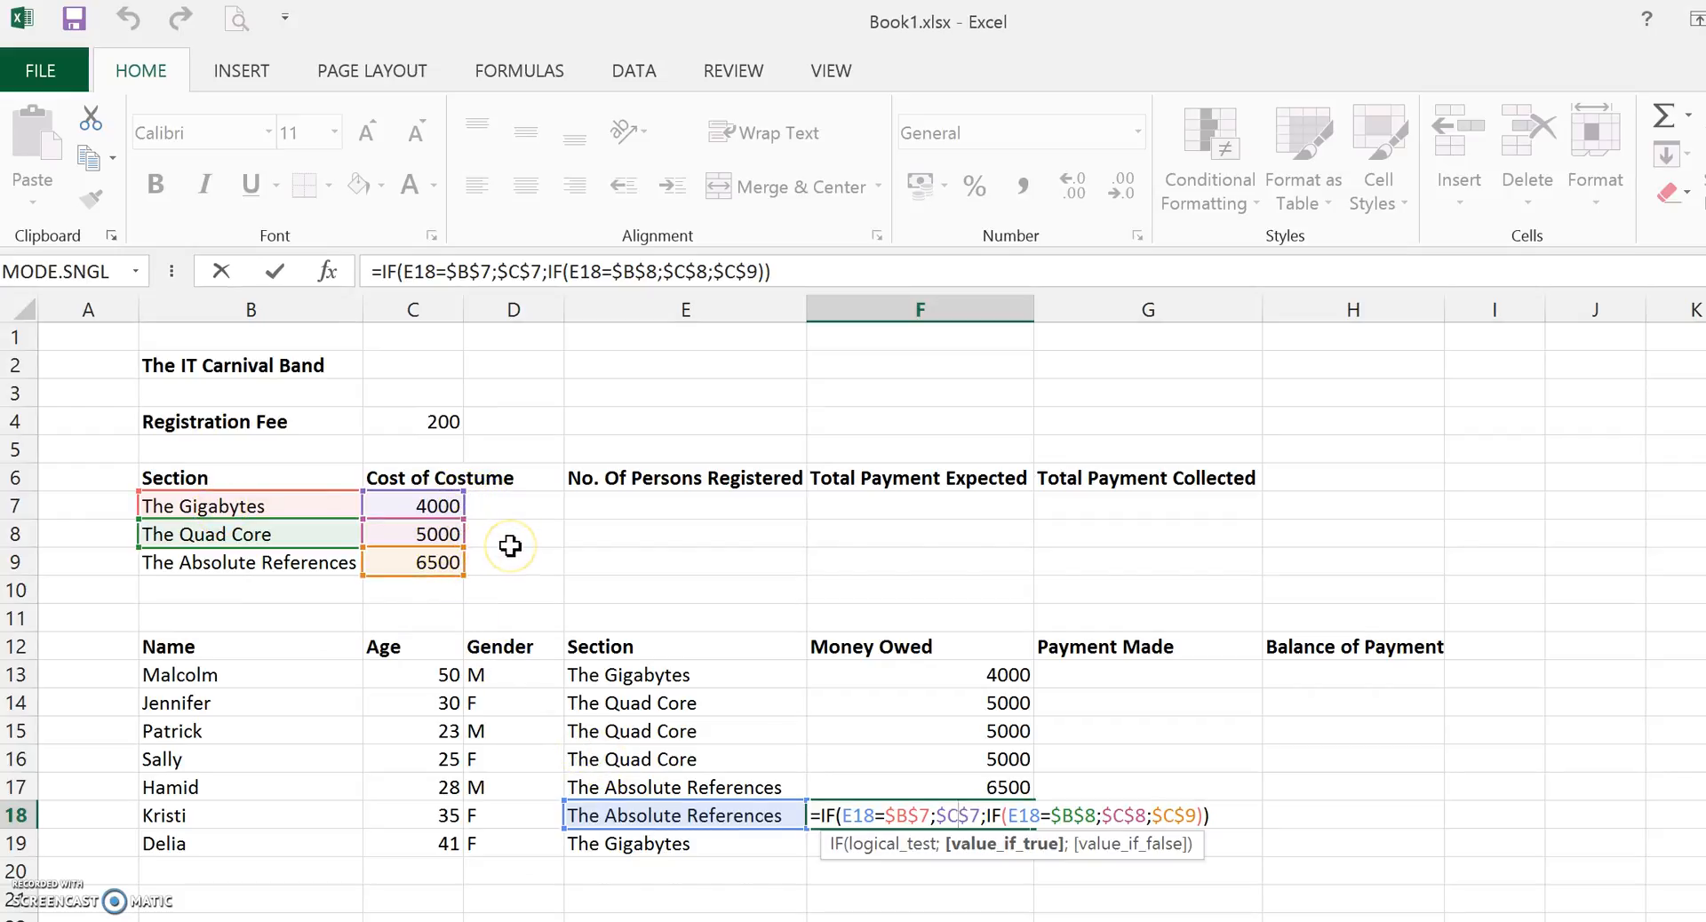
key(Return)
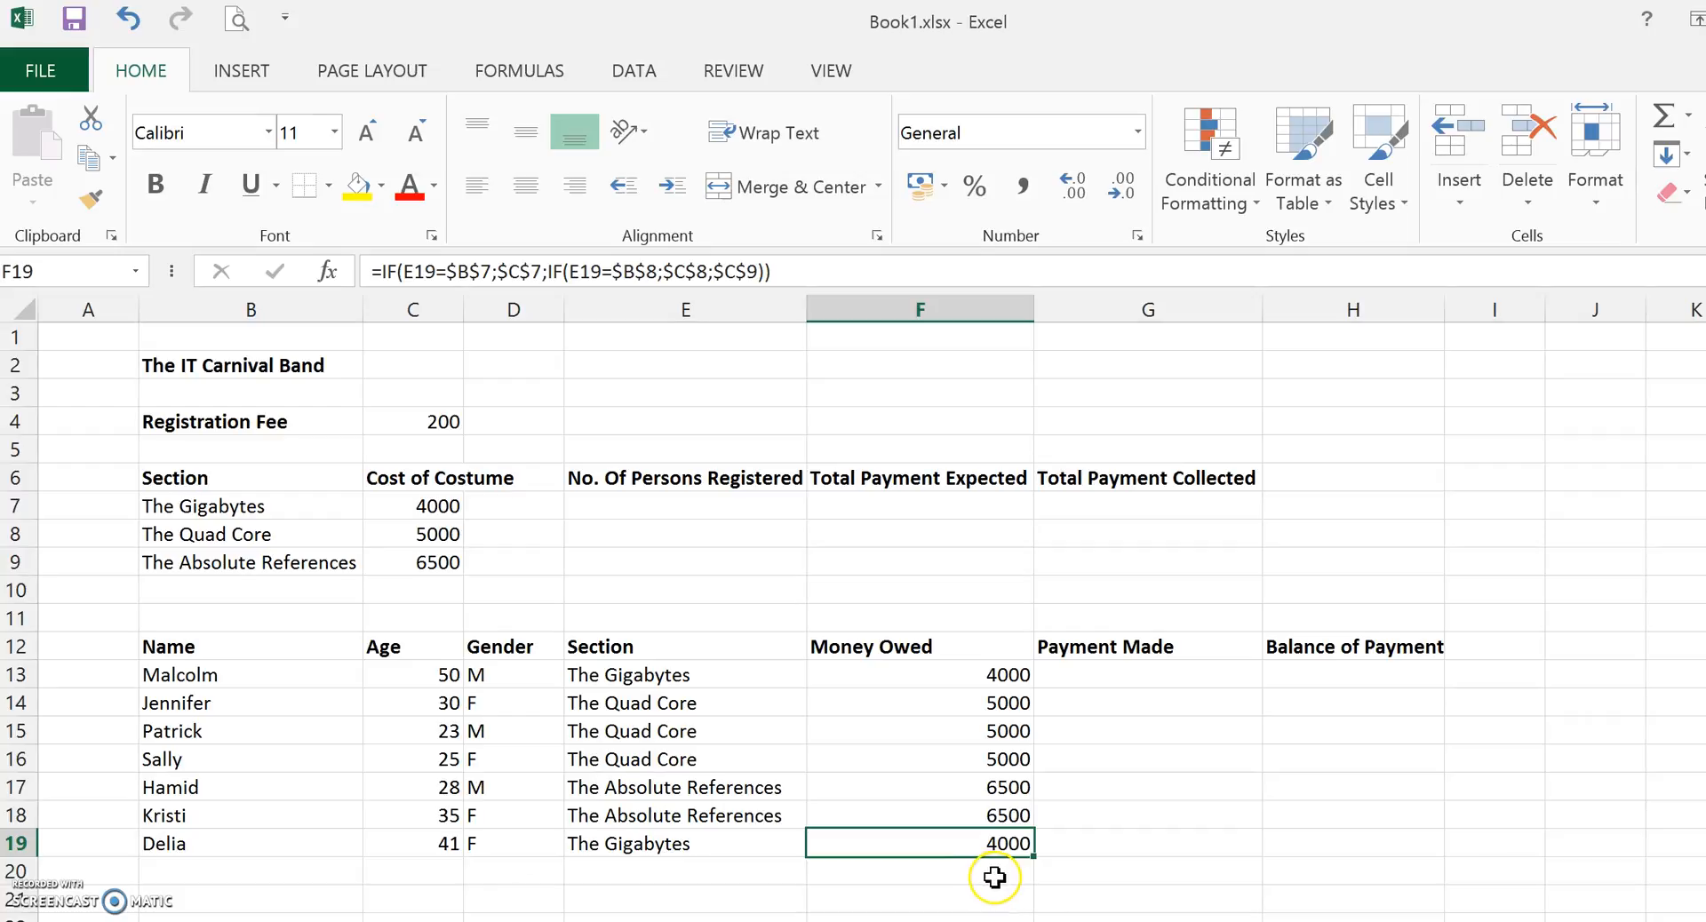
Edit F13's formula to add the registration fee as the absolute reference $C$4.
click(976, 674)
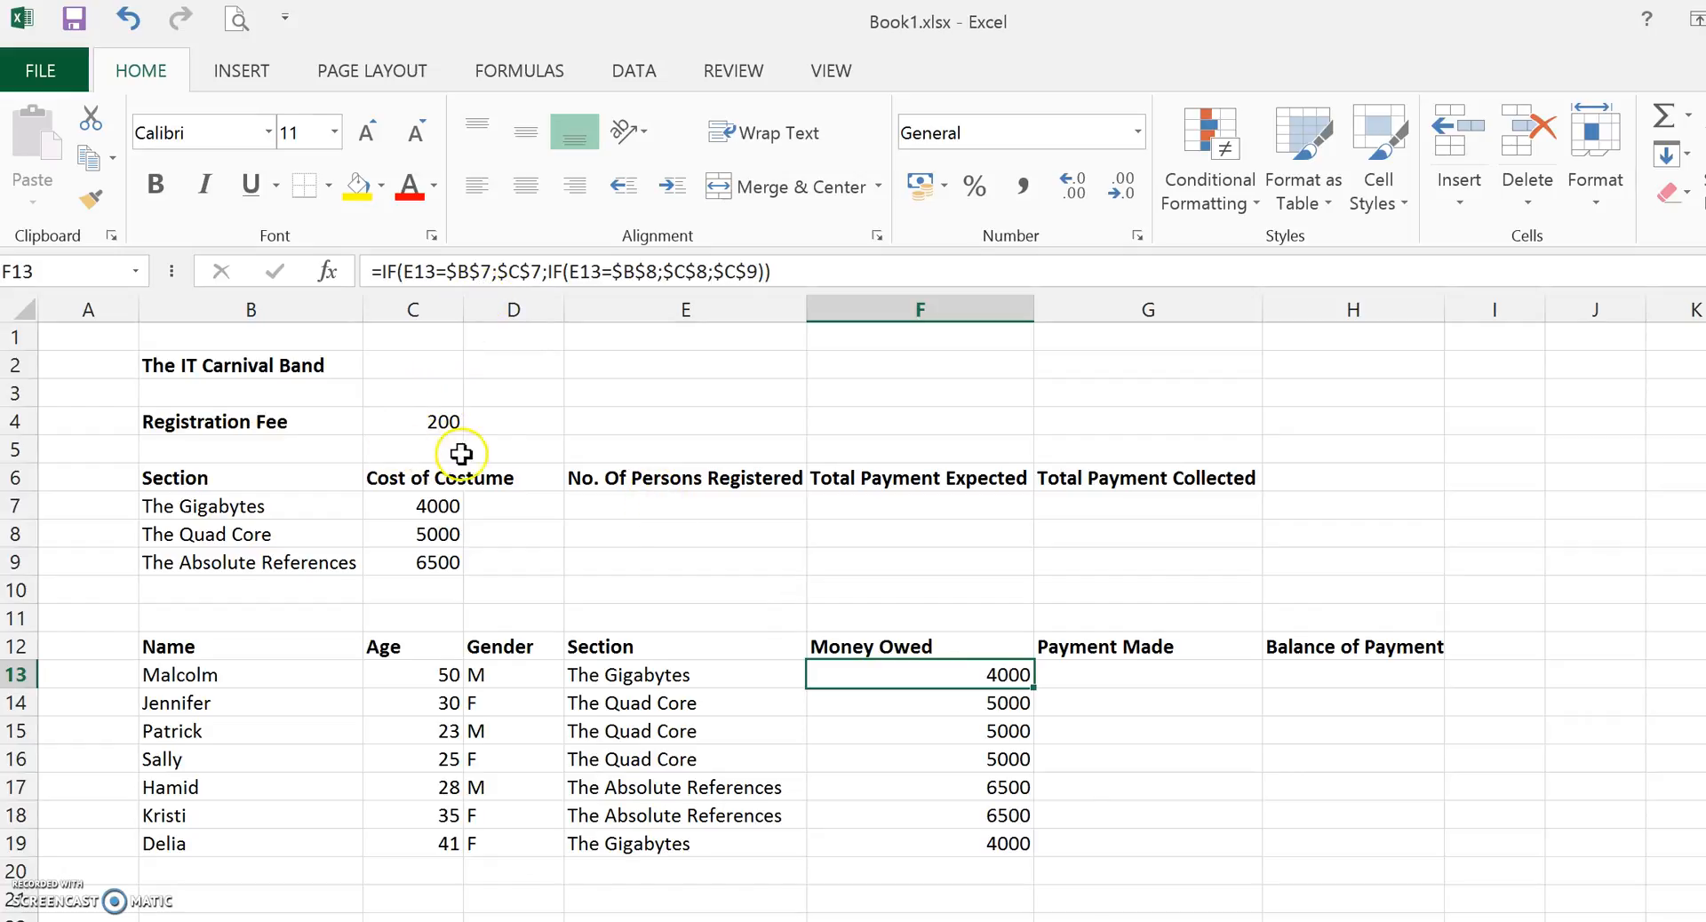
click(819, 268)
text(+)
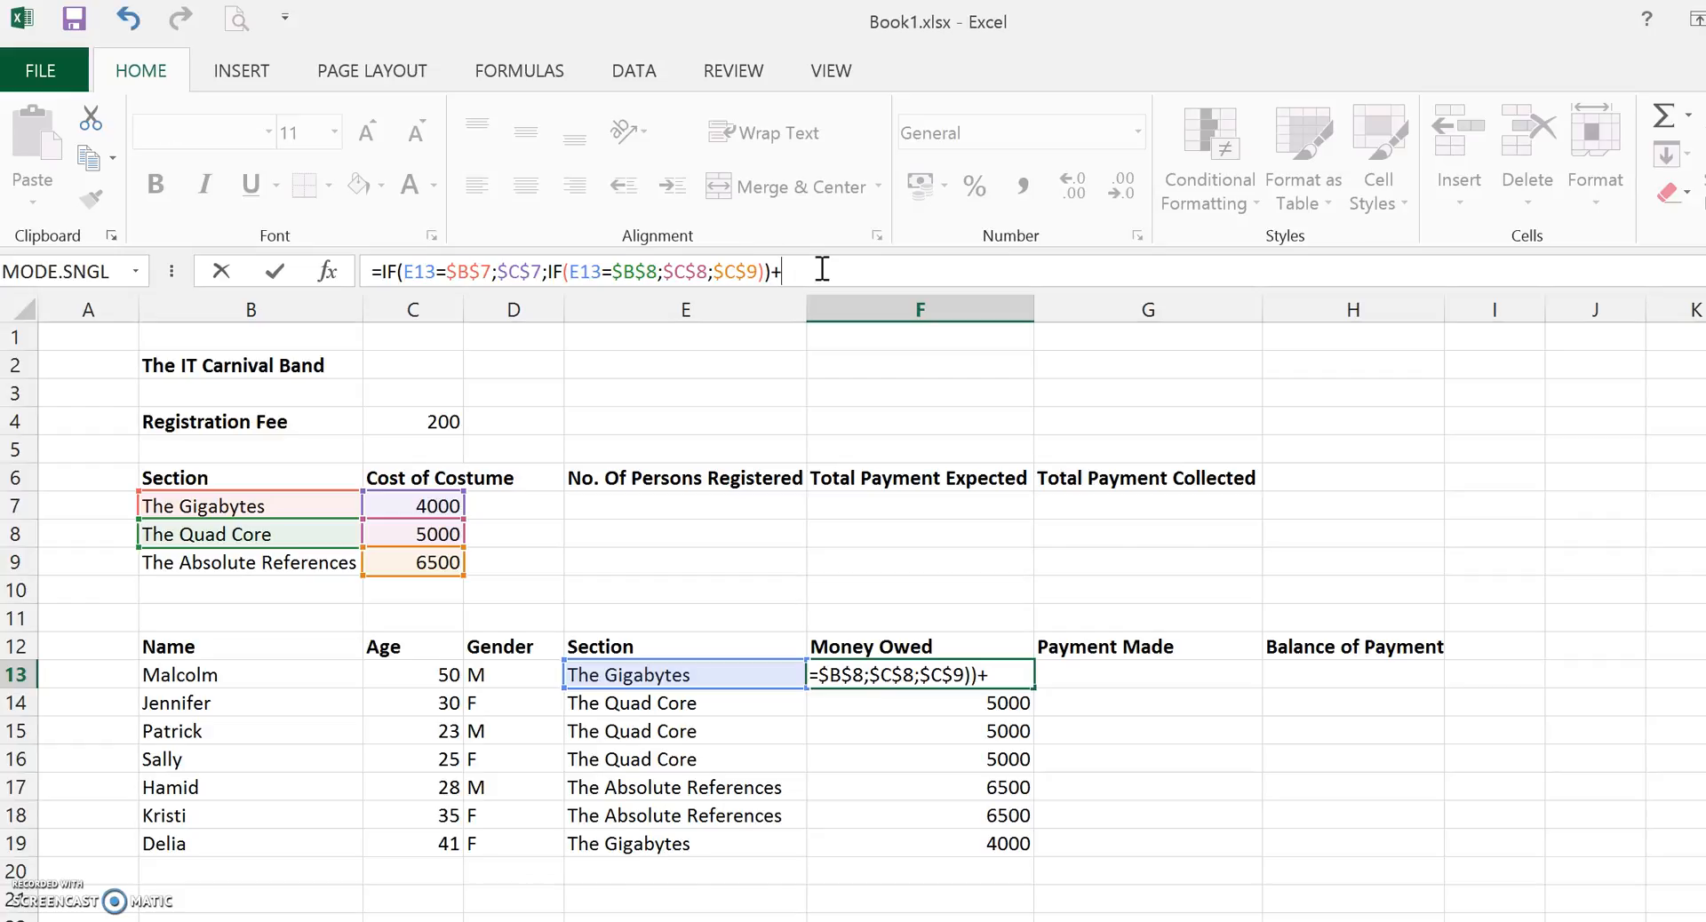
text(C$)
key(BackSpace)
text(4)
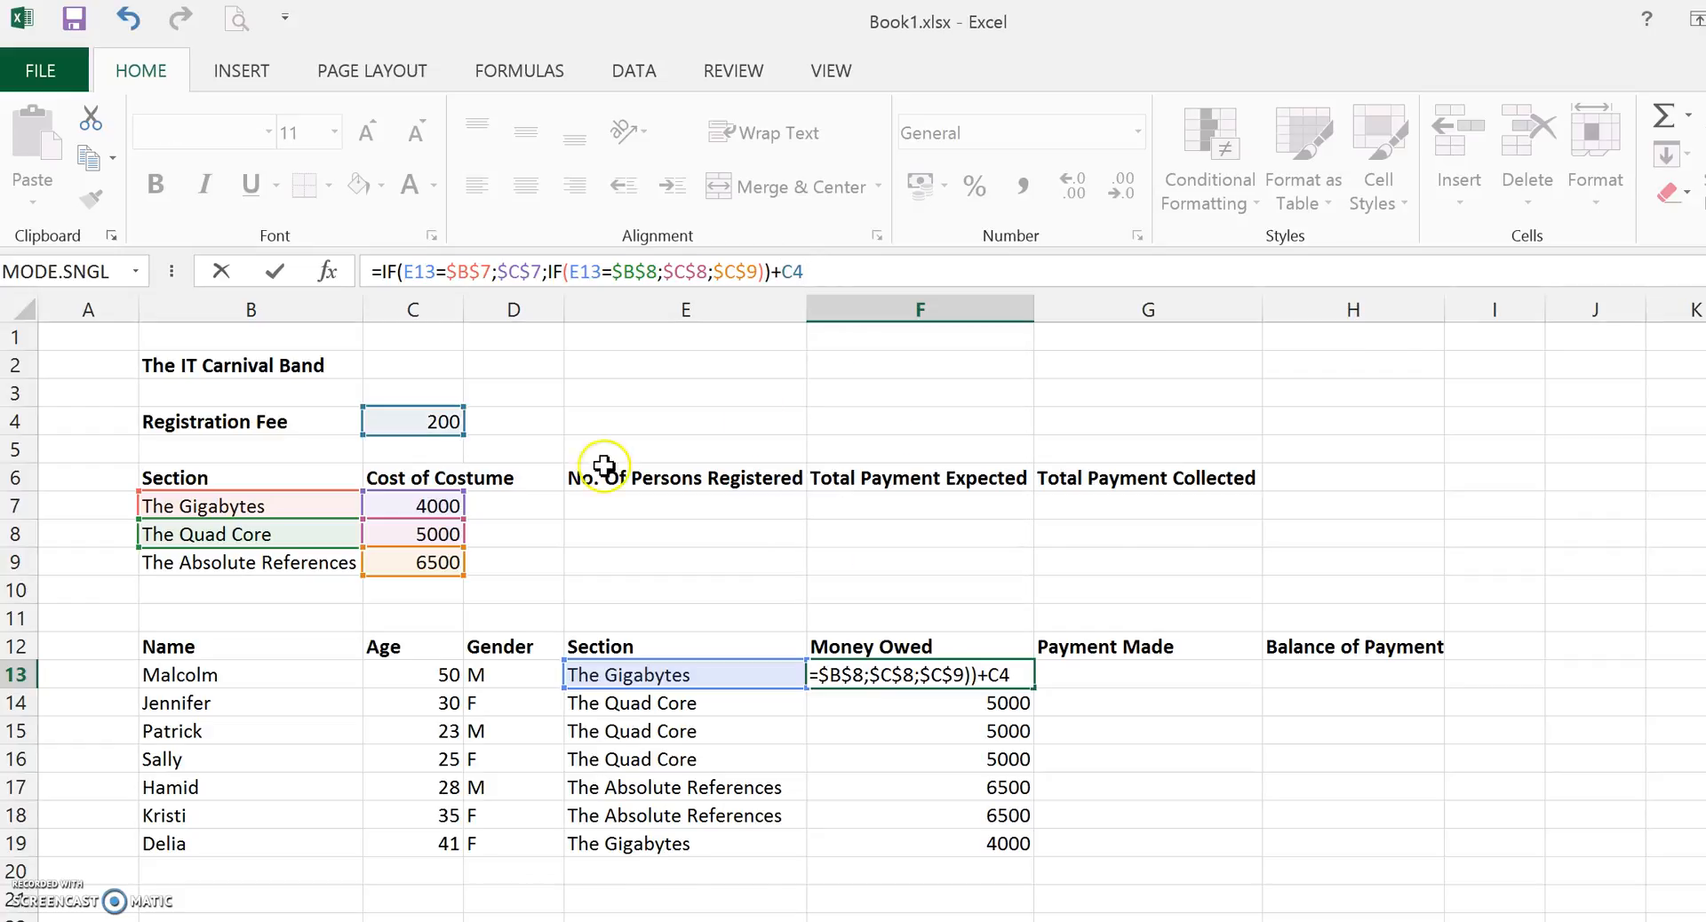
click(499, 430)
click(503, 409)
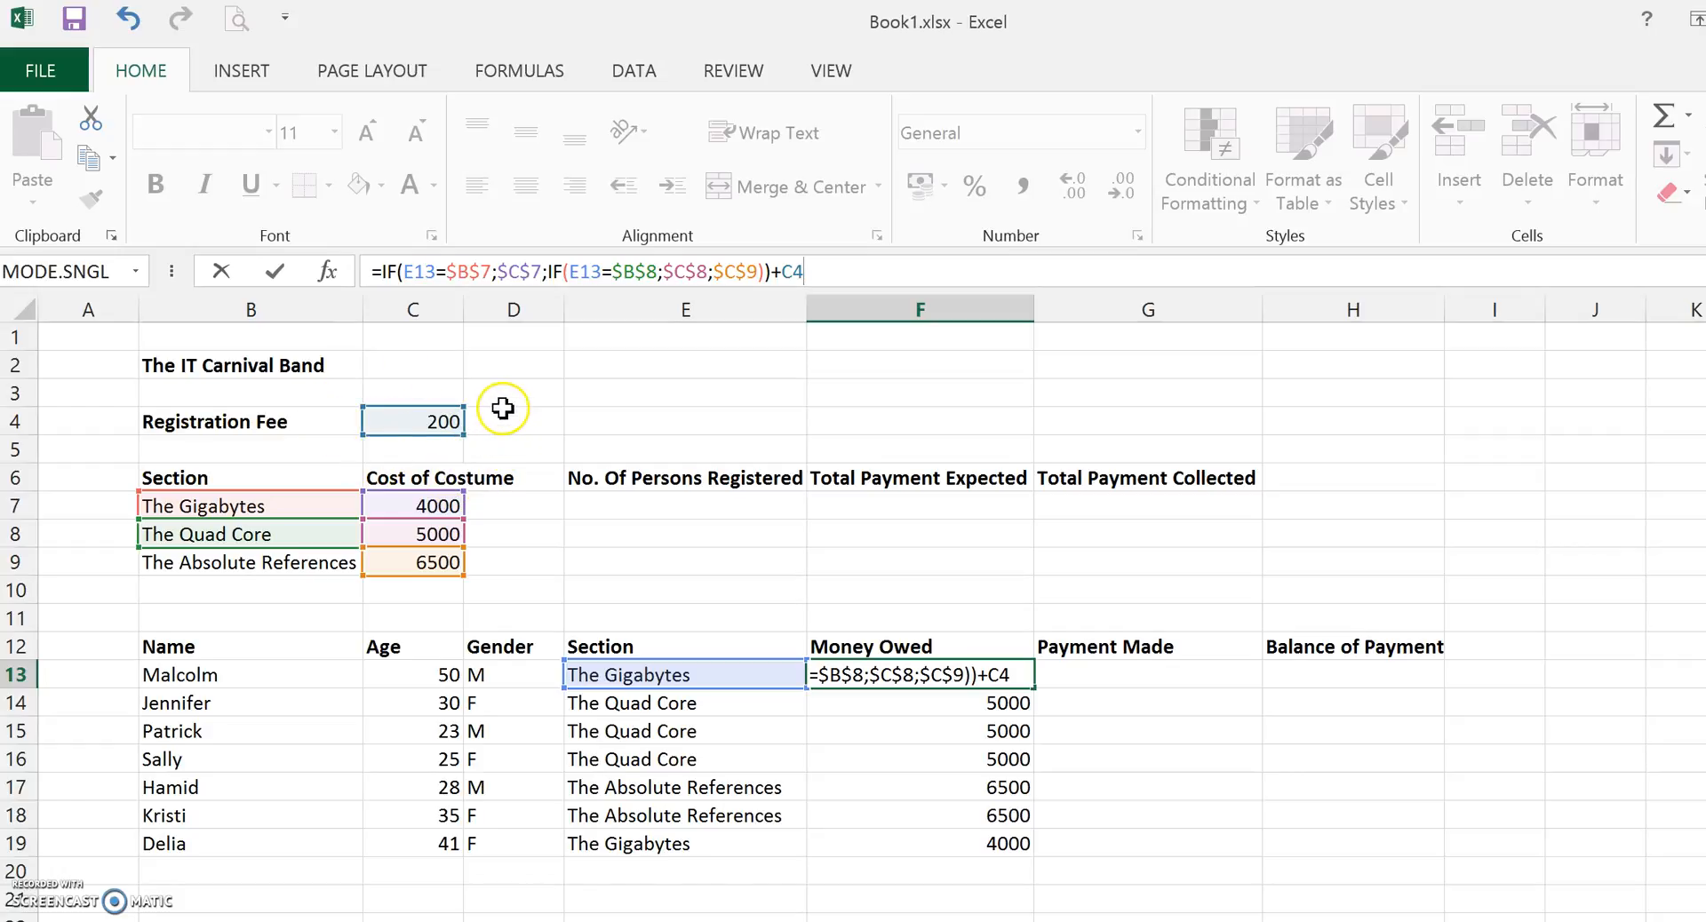
click(784, 272)
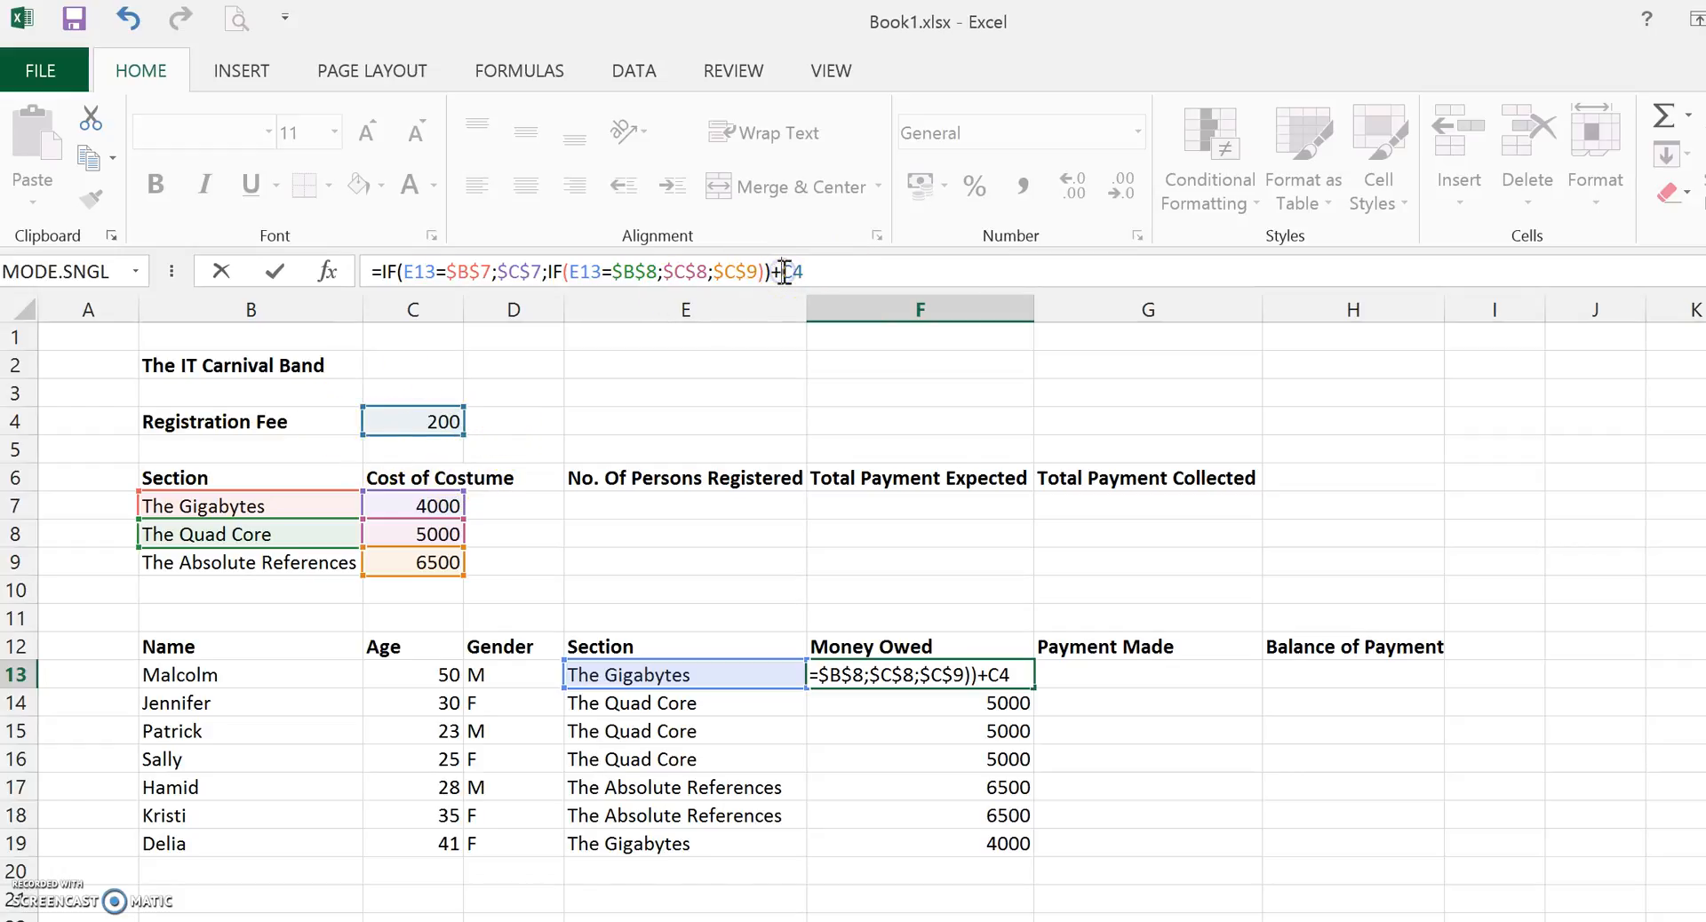
text($C$)
key(Return)
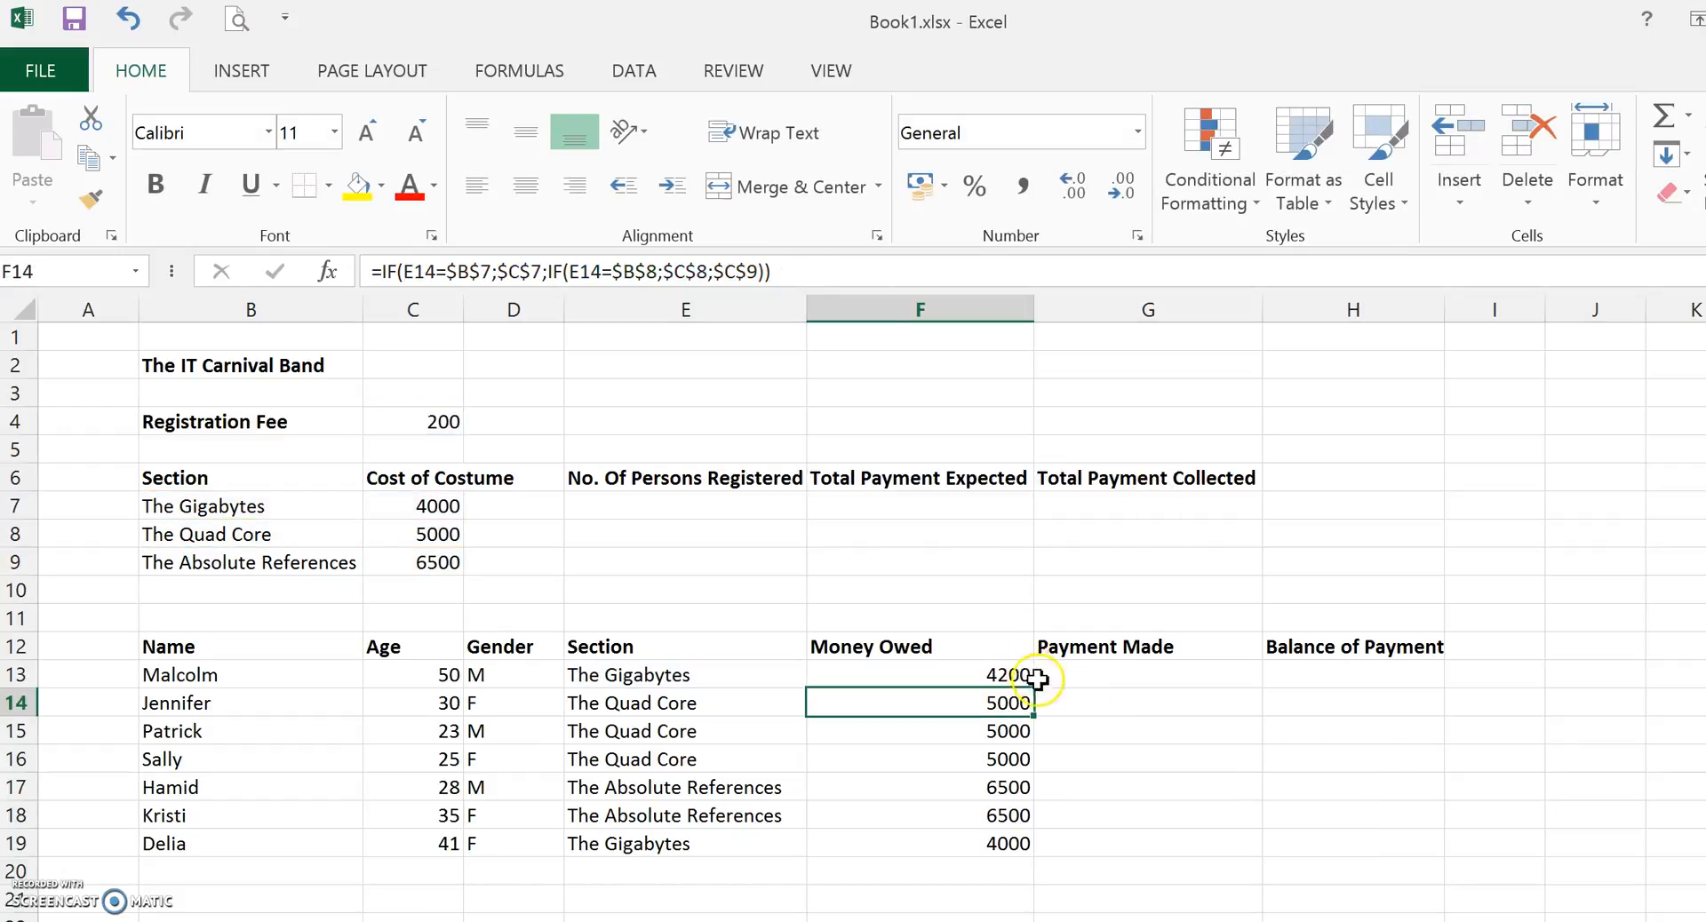
Copy the updated F13 formula down through F19.
click(990, 675)
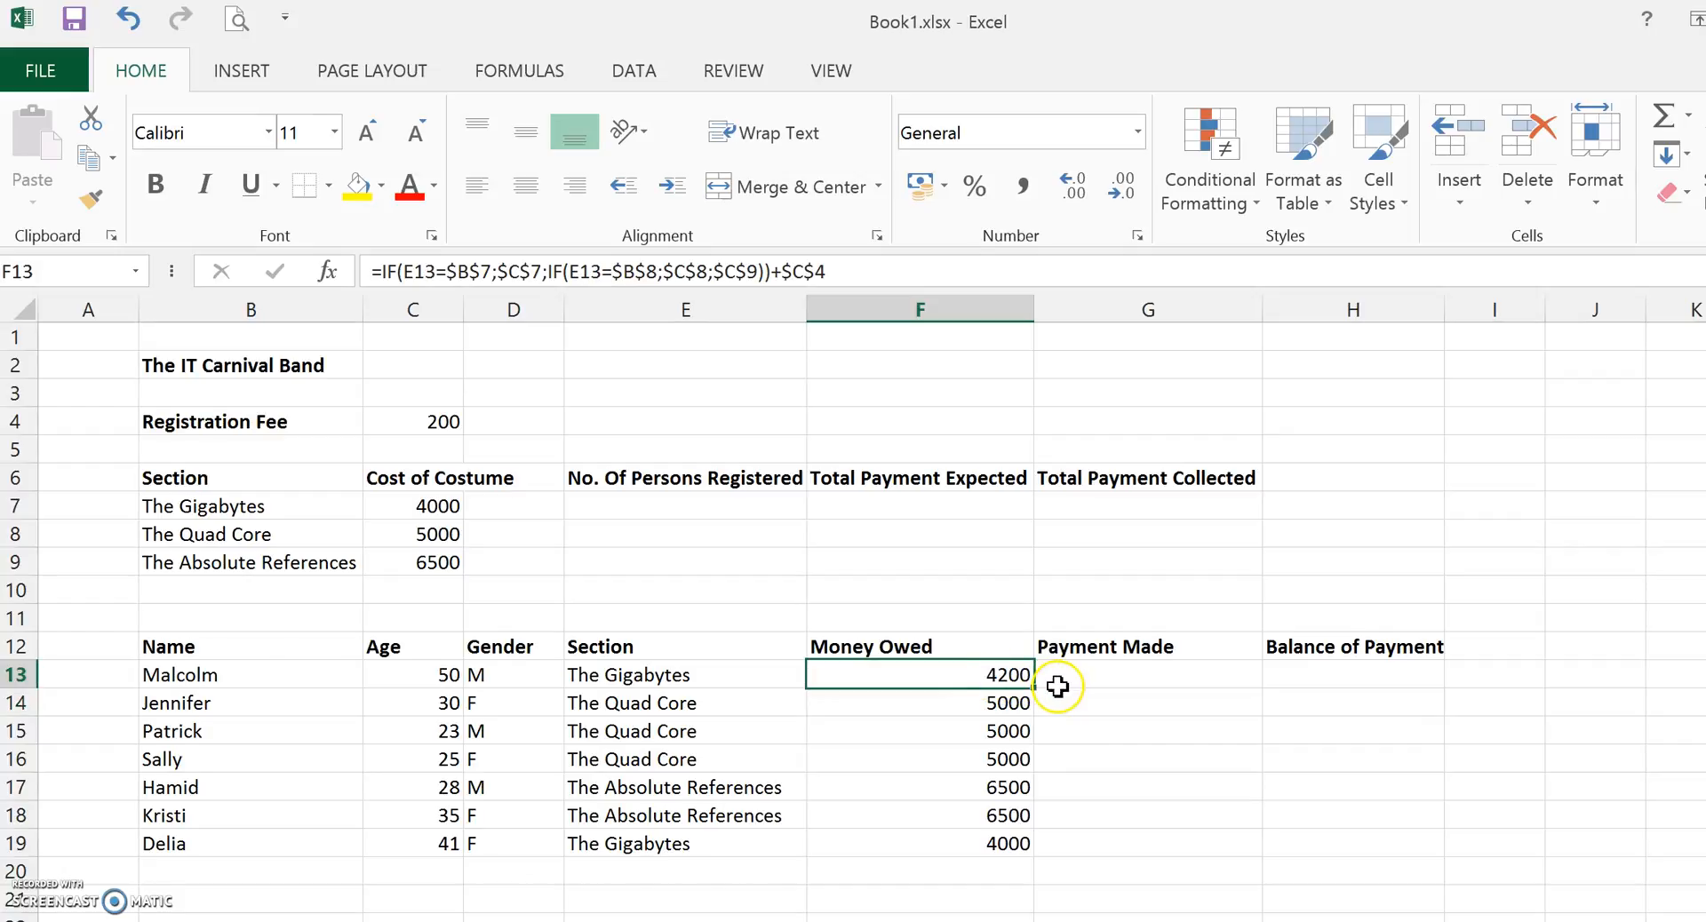
drag(1037, 691, 1028, 854)
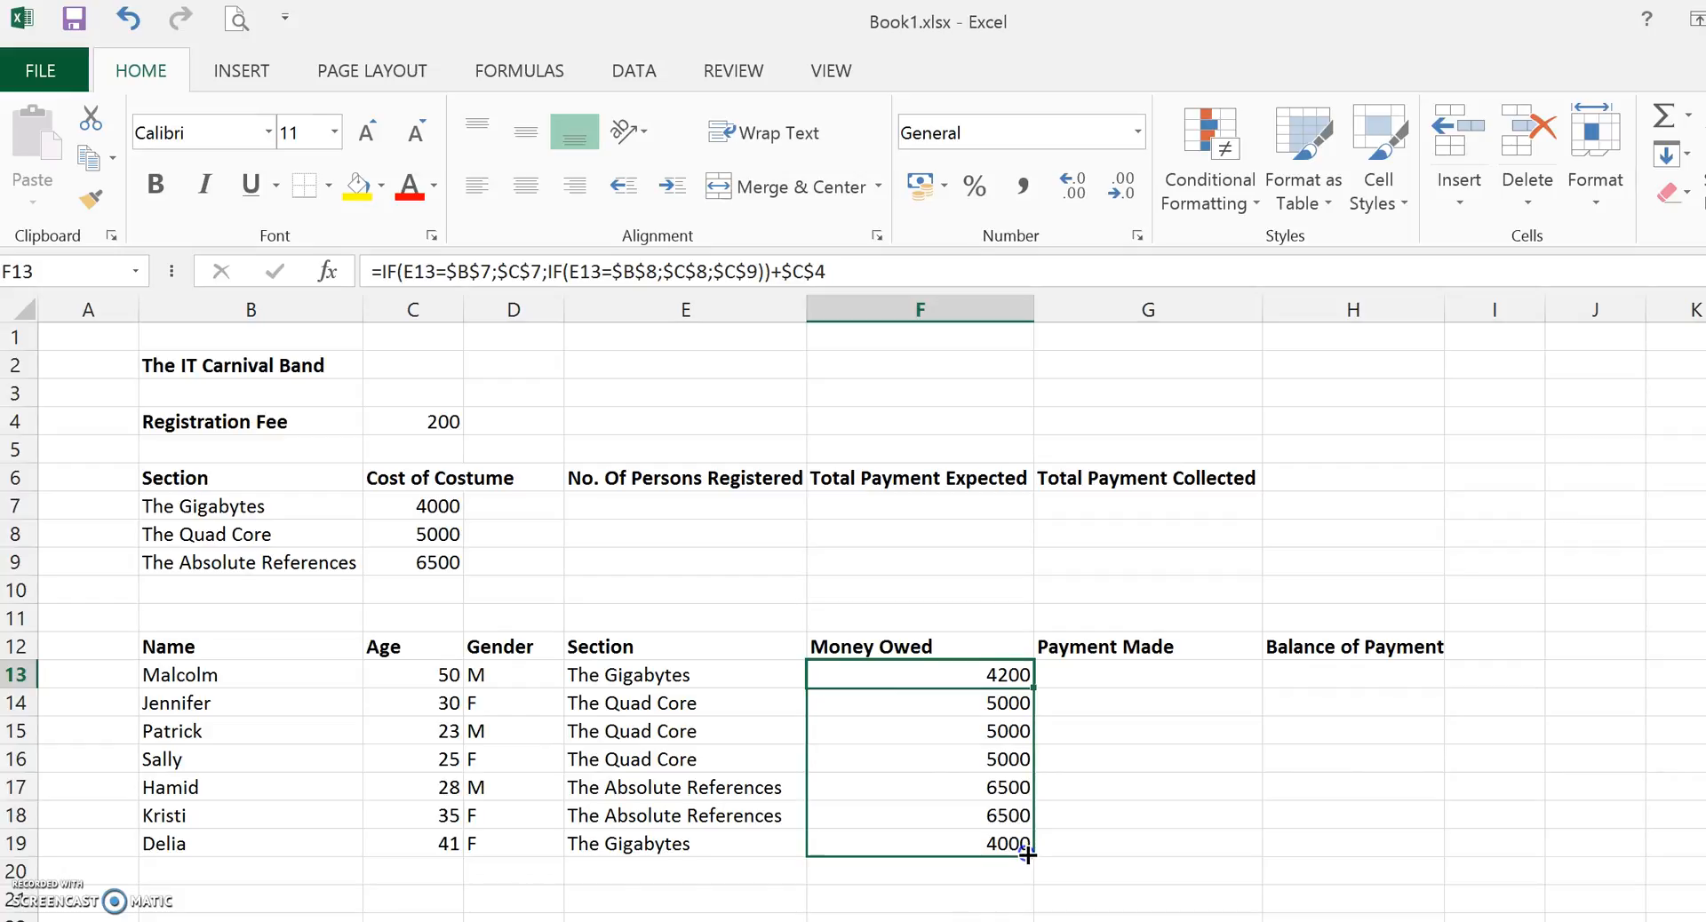
drag(1028, 855, 1028, 855)
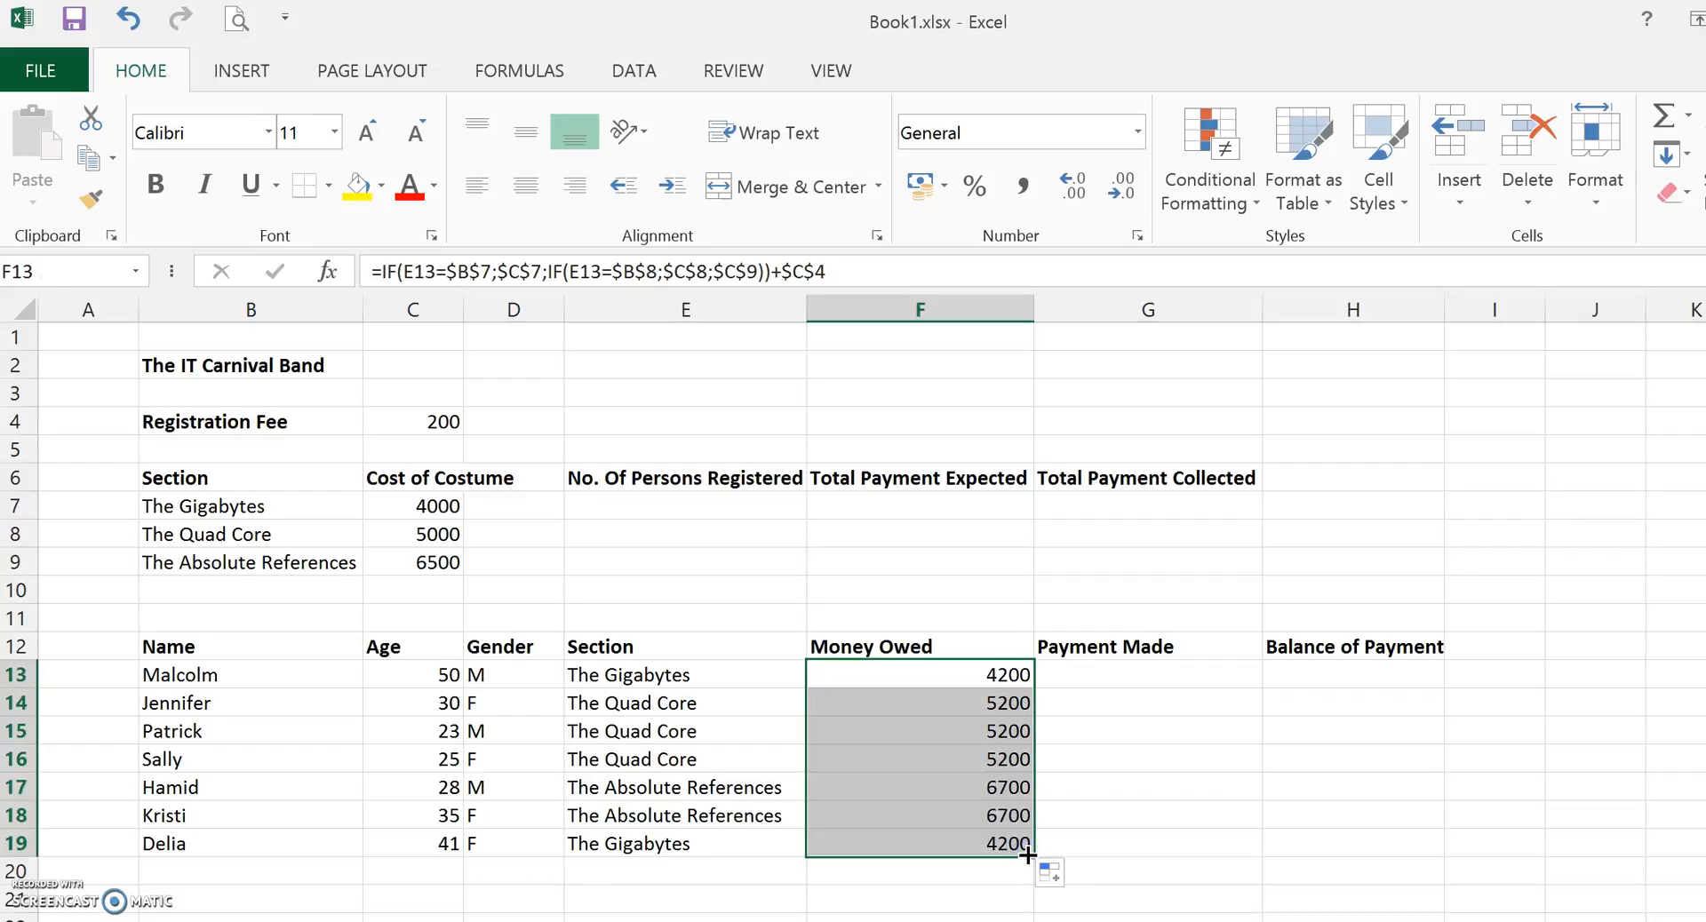
click(1211, 751)
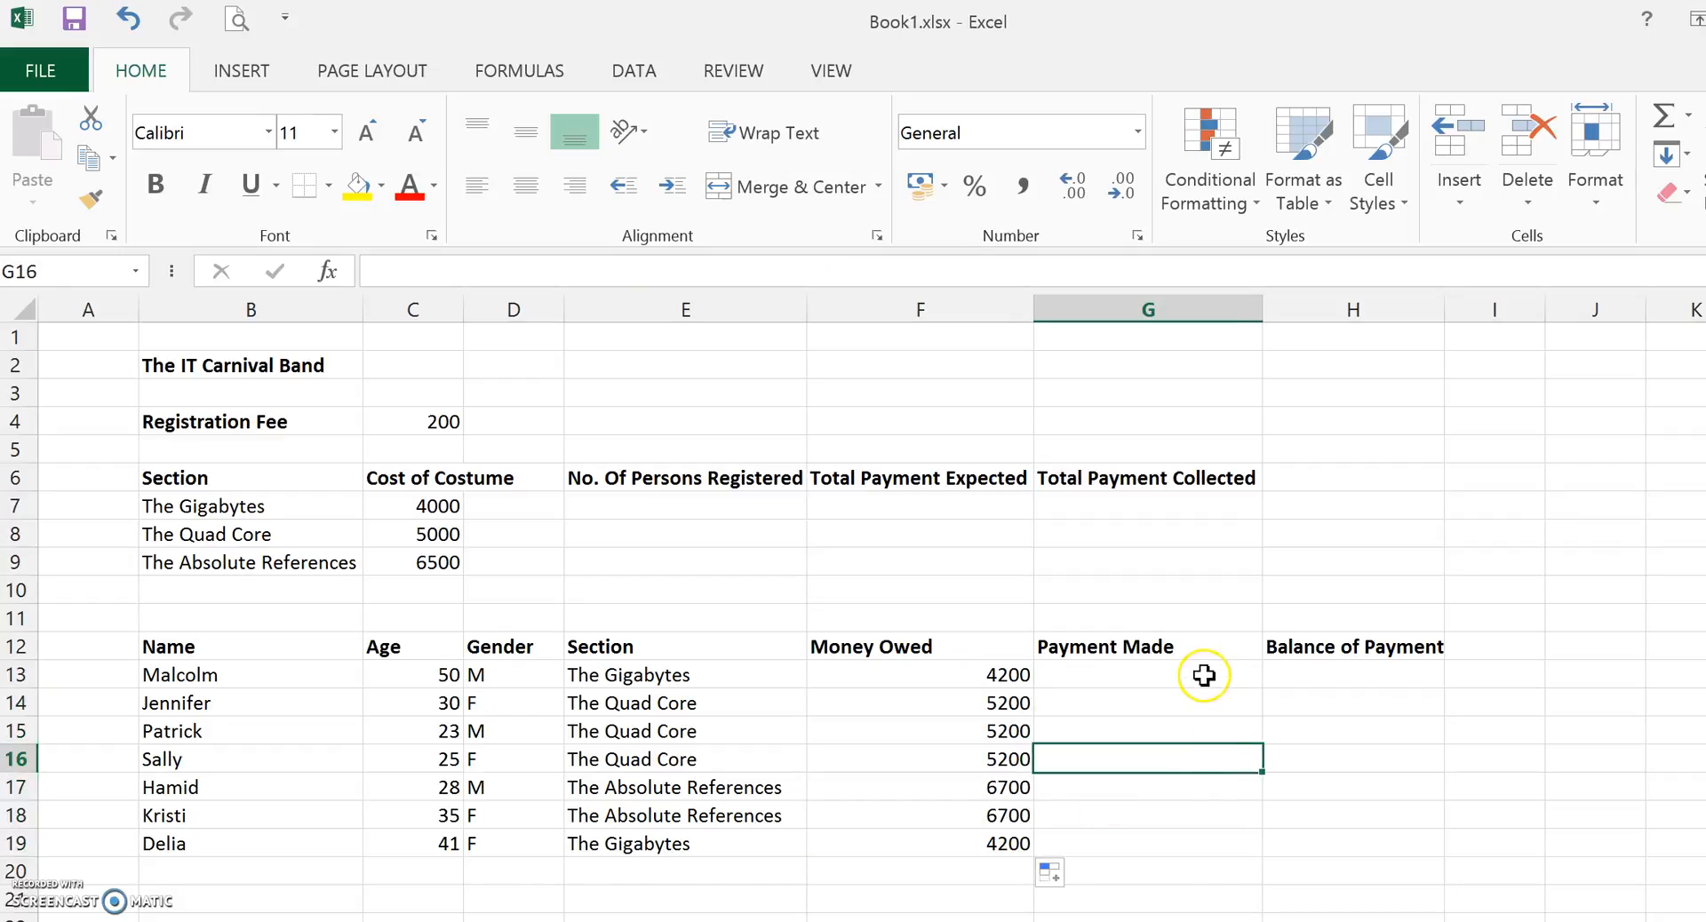
Enter the Payment Made amounts 1000, 500, 3000, 4000, 6700, 6500 and 4000 in G13 to G19.
click(1107, 672)
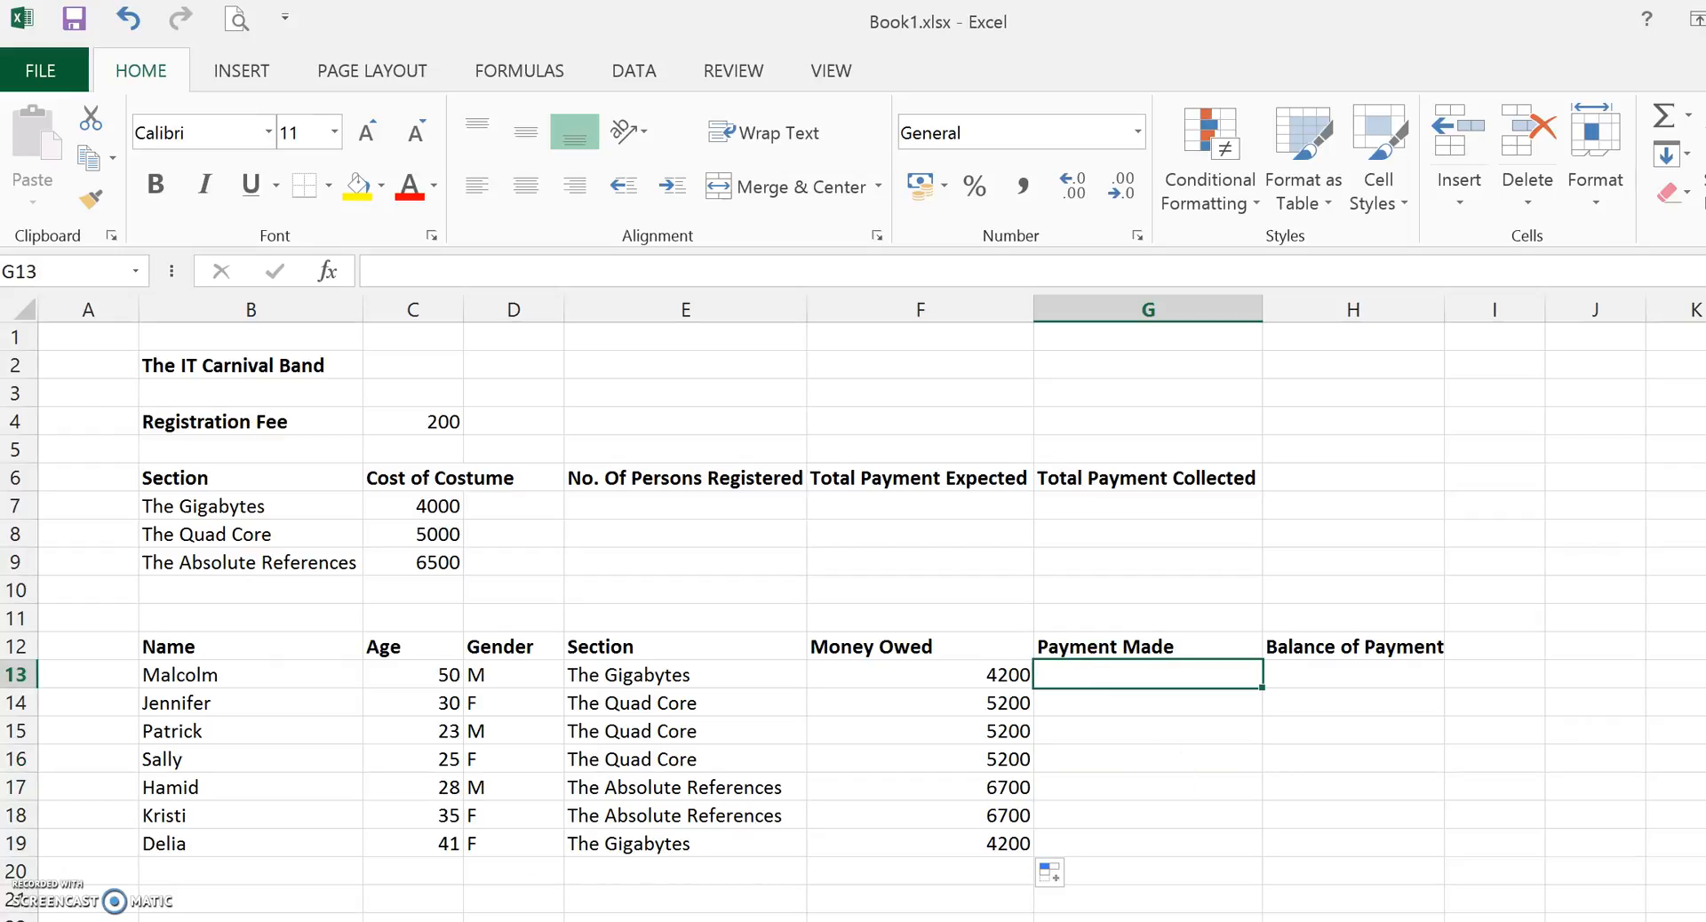
text(1000)
key(Return)
text(500)
key(Return)
text(3000)
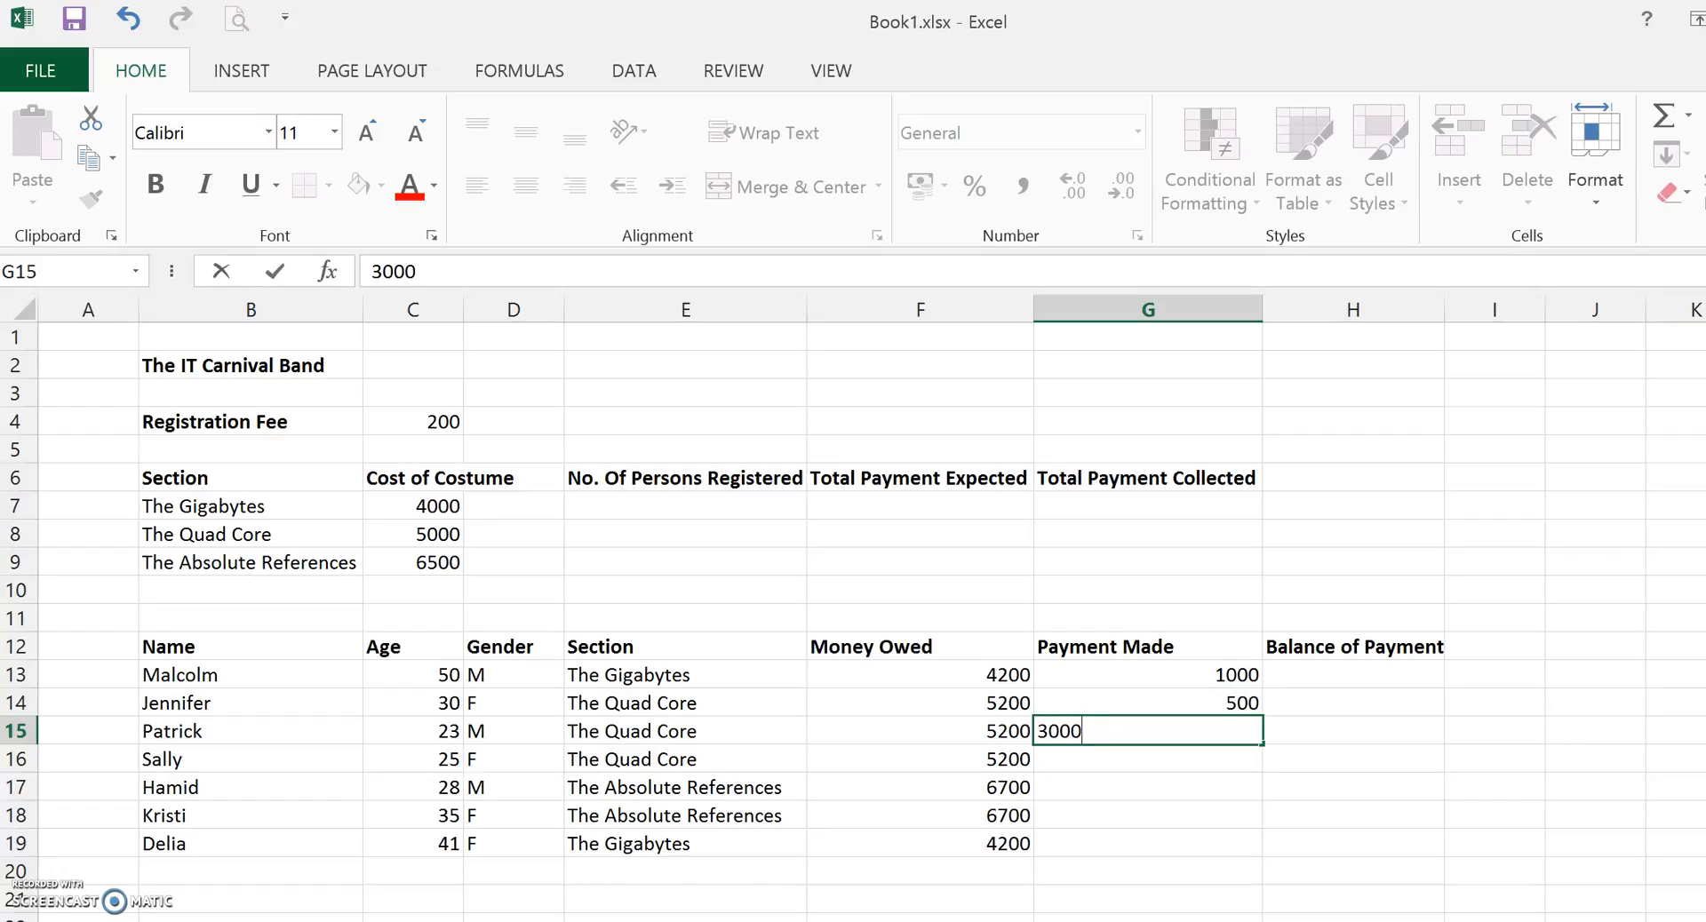
key(Return)
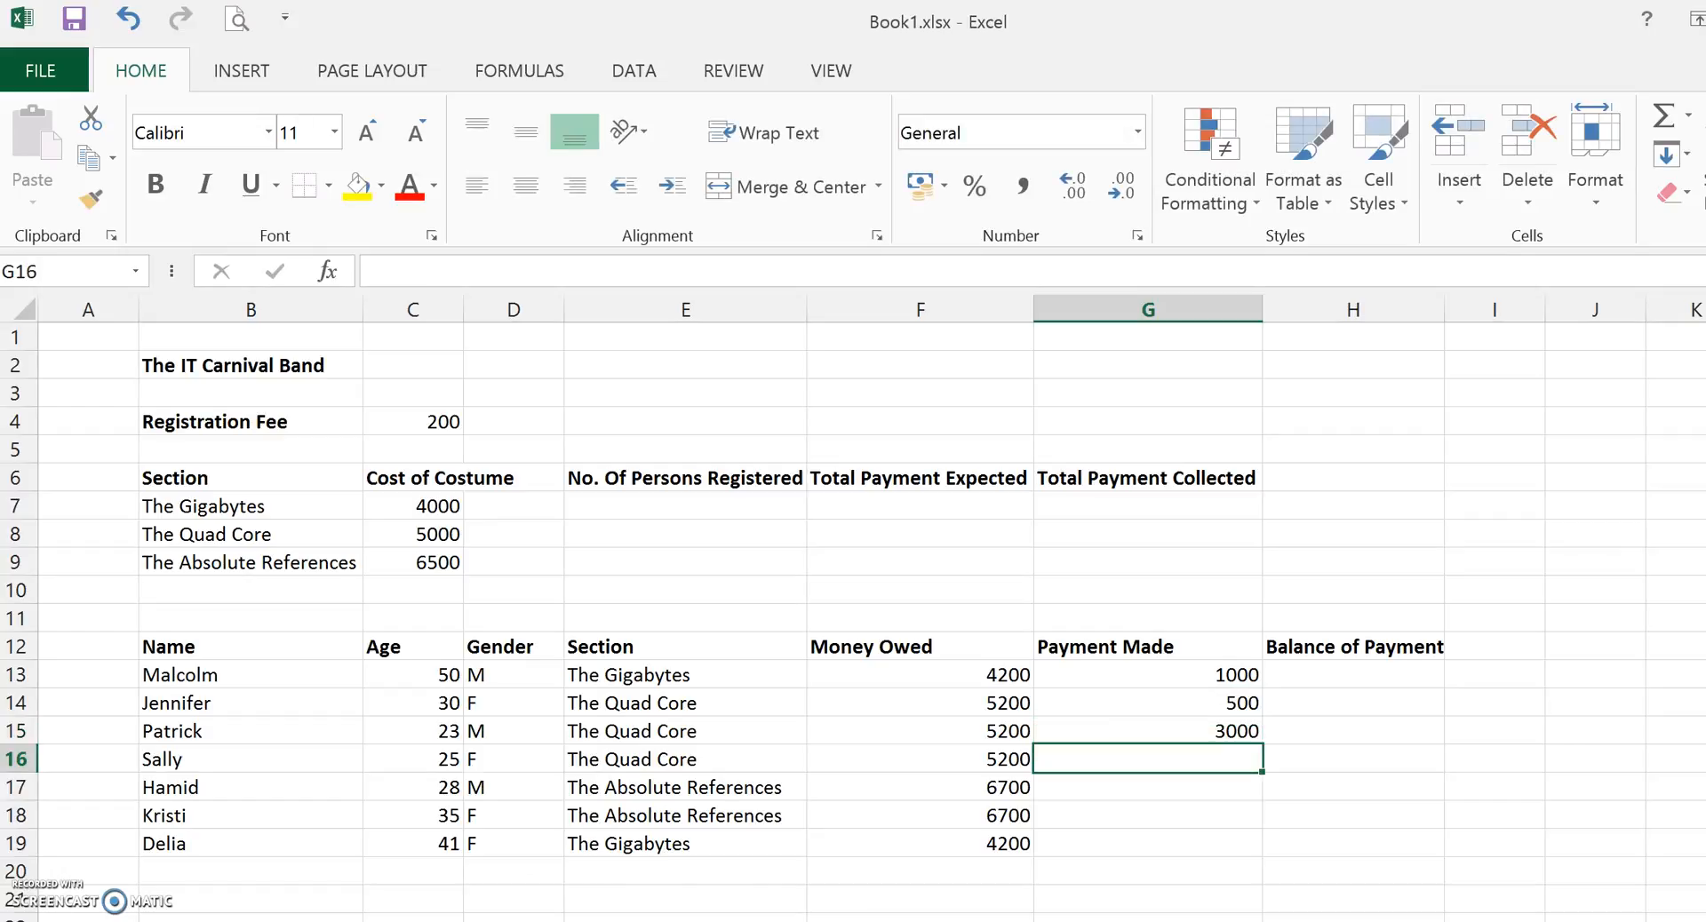
text(4000)
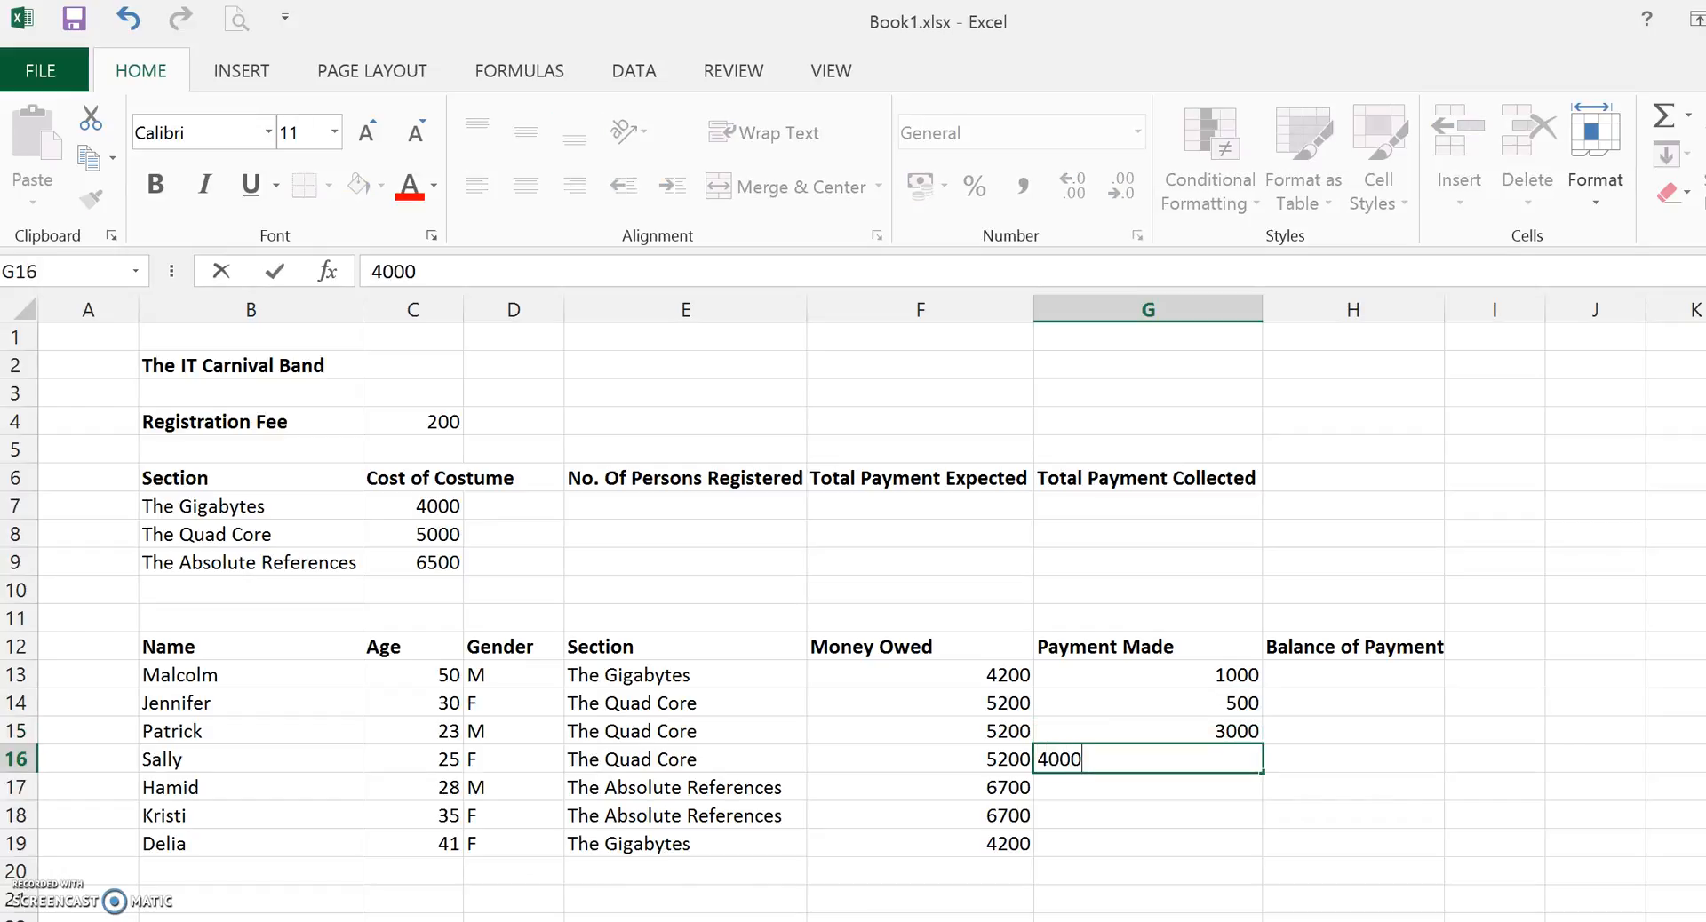
key(Return)
text(6700)
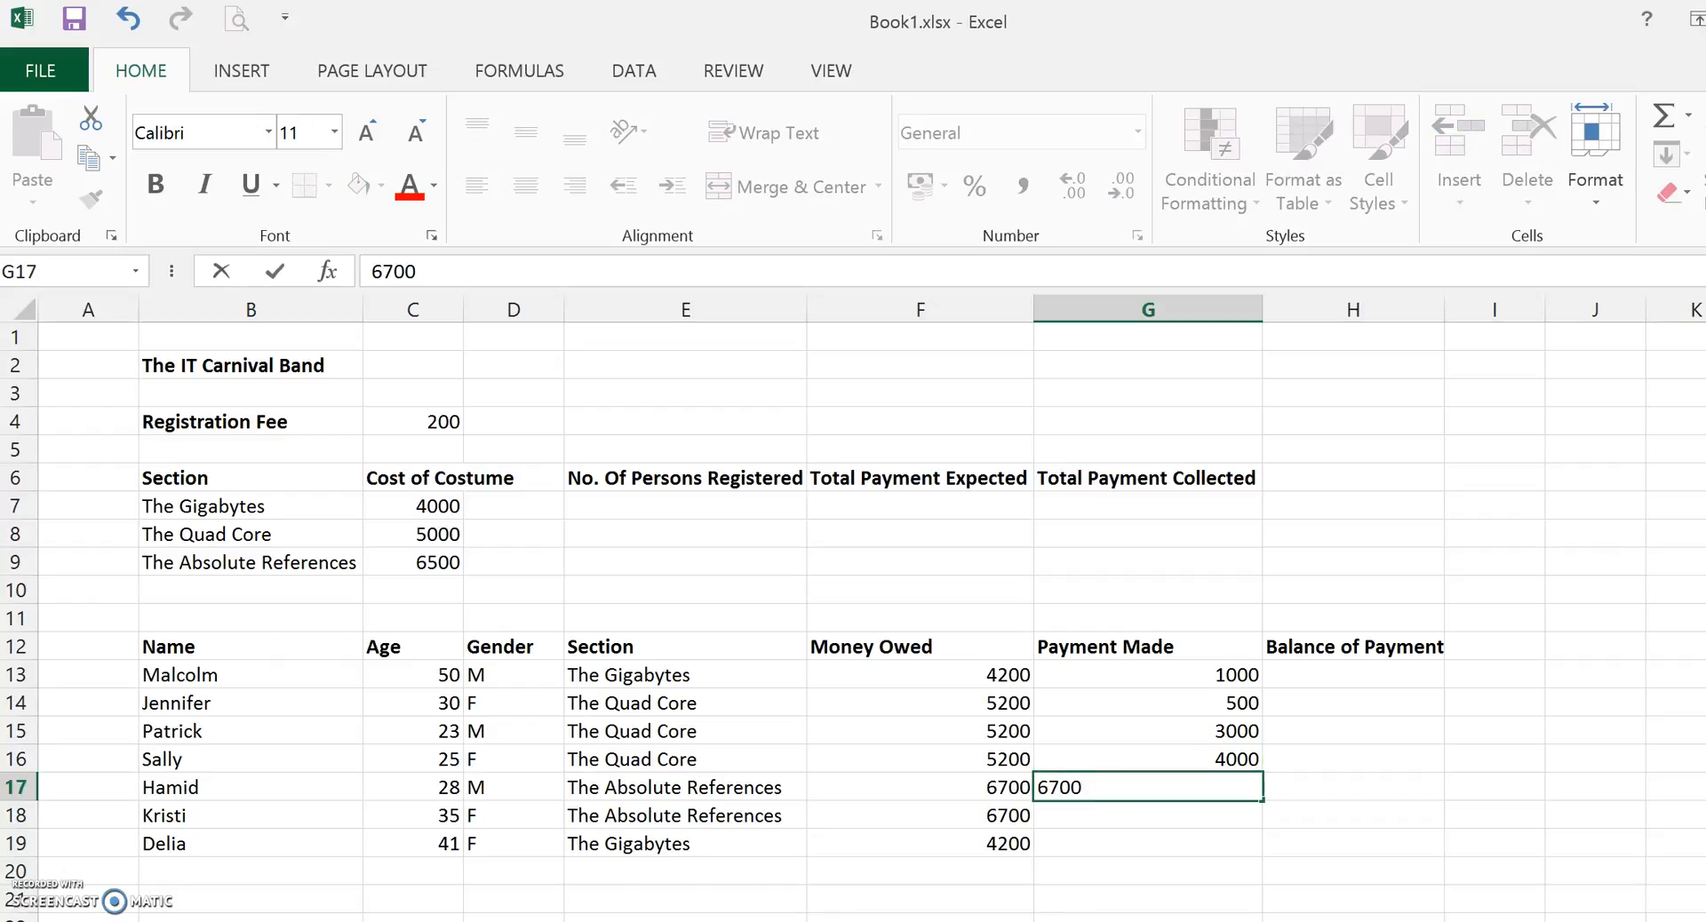
key(Return)
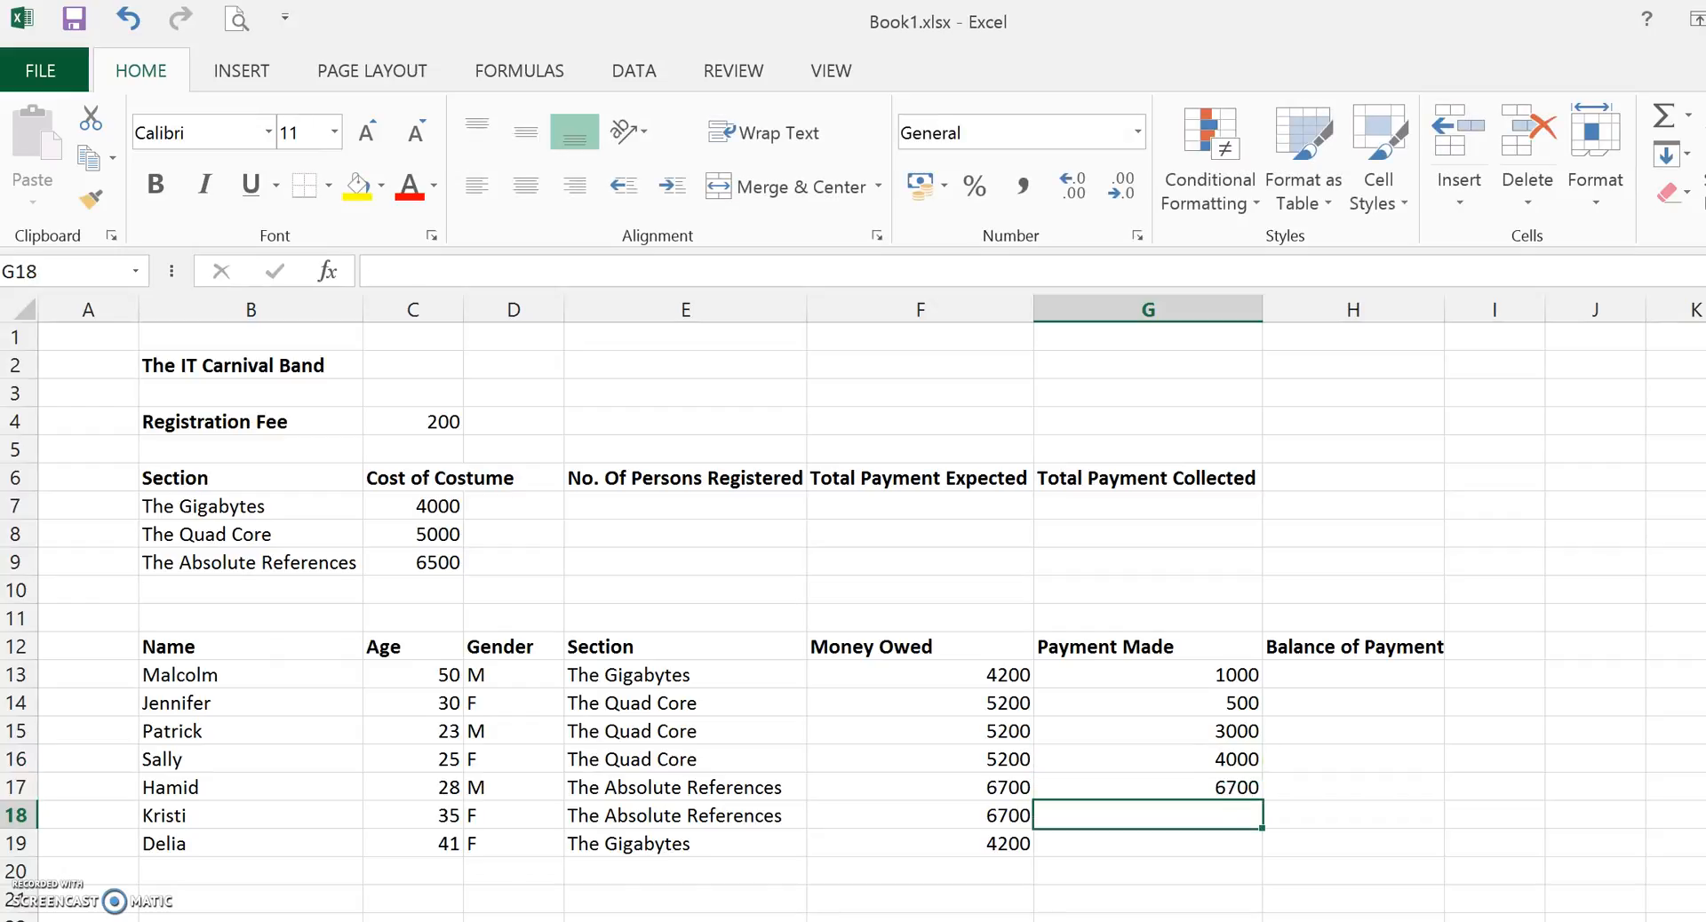
text(6500)
key(Return)
text(4000)
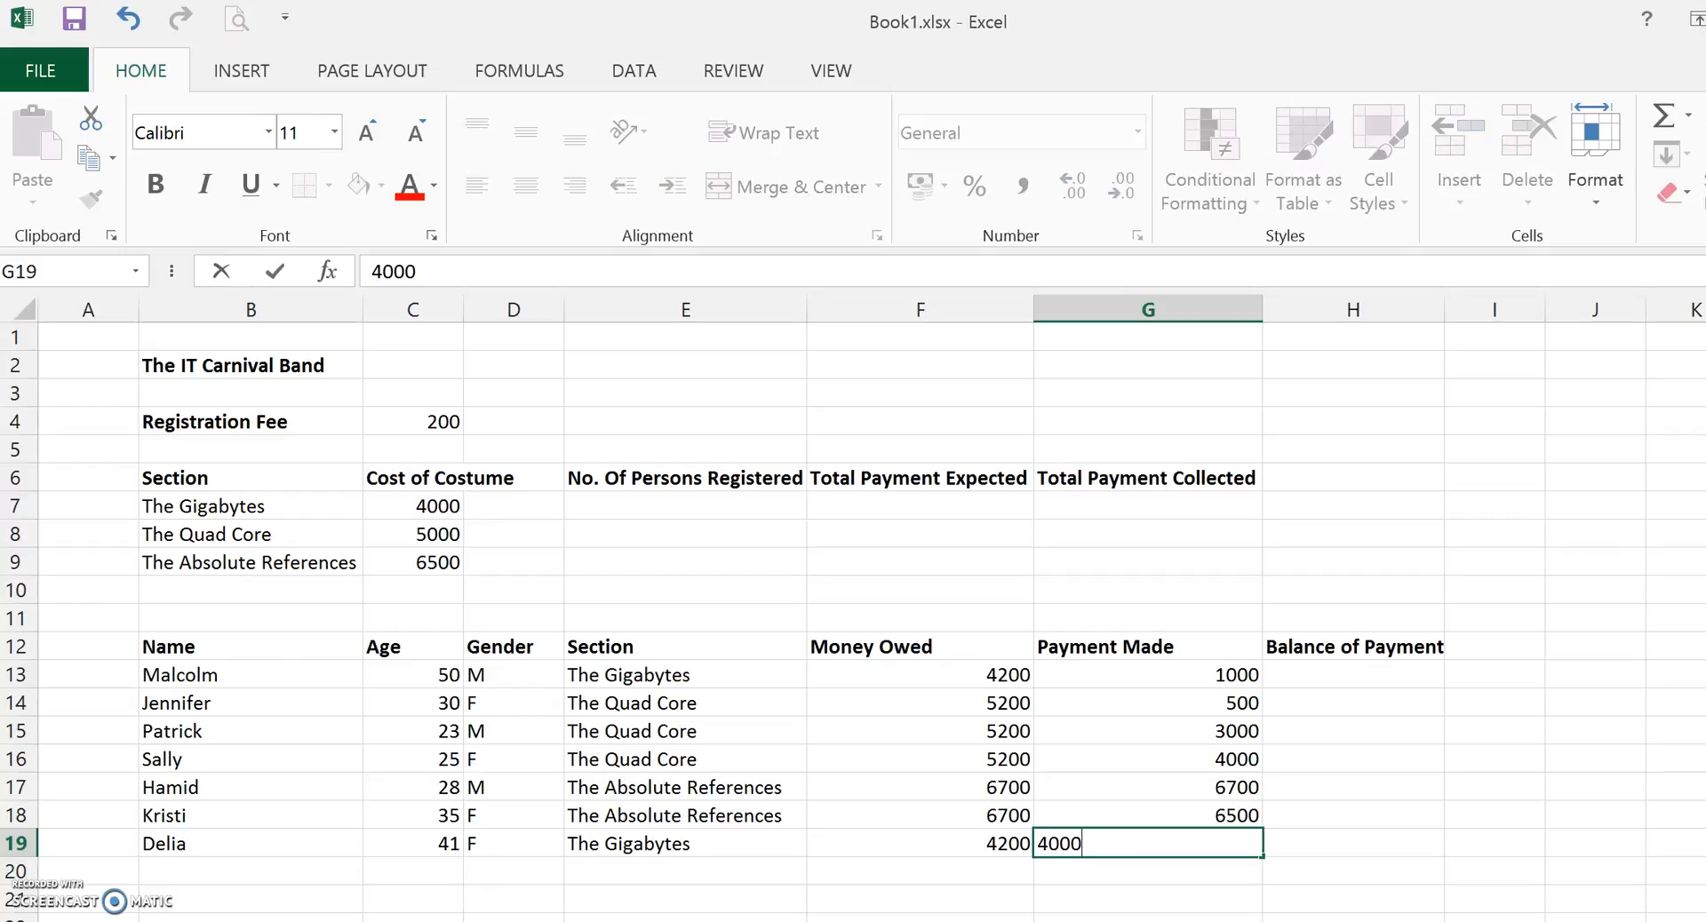
key(Return)
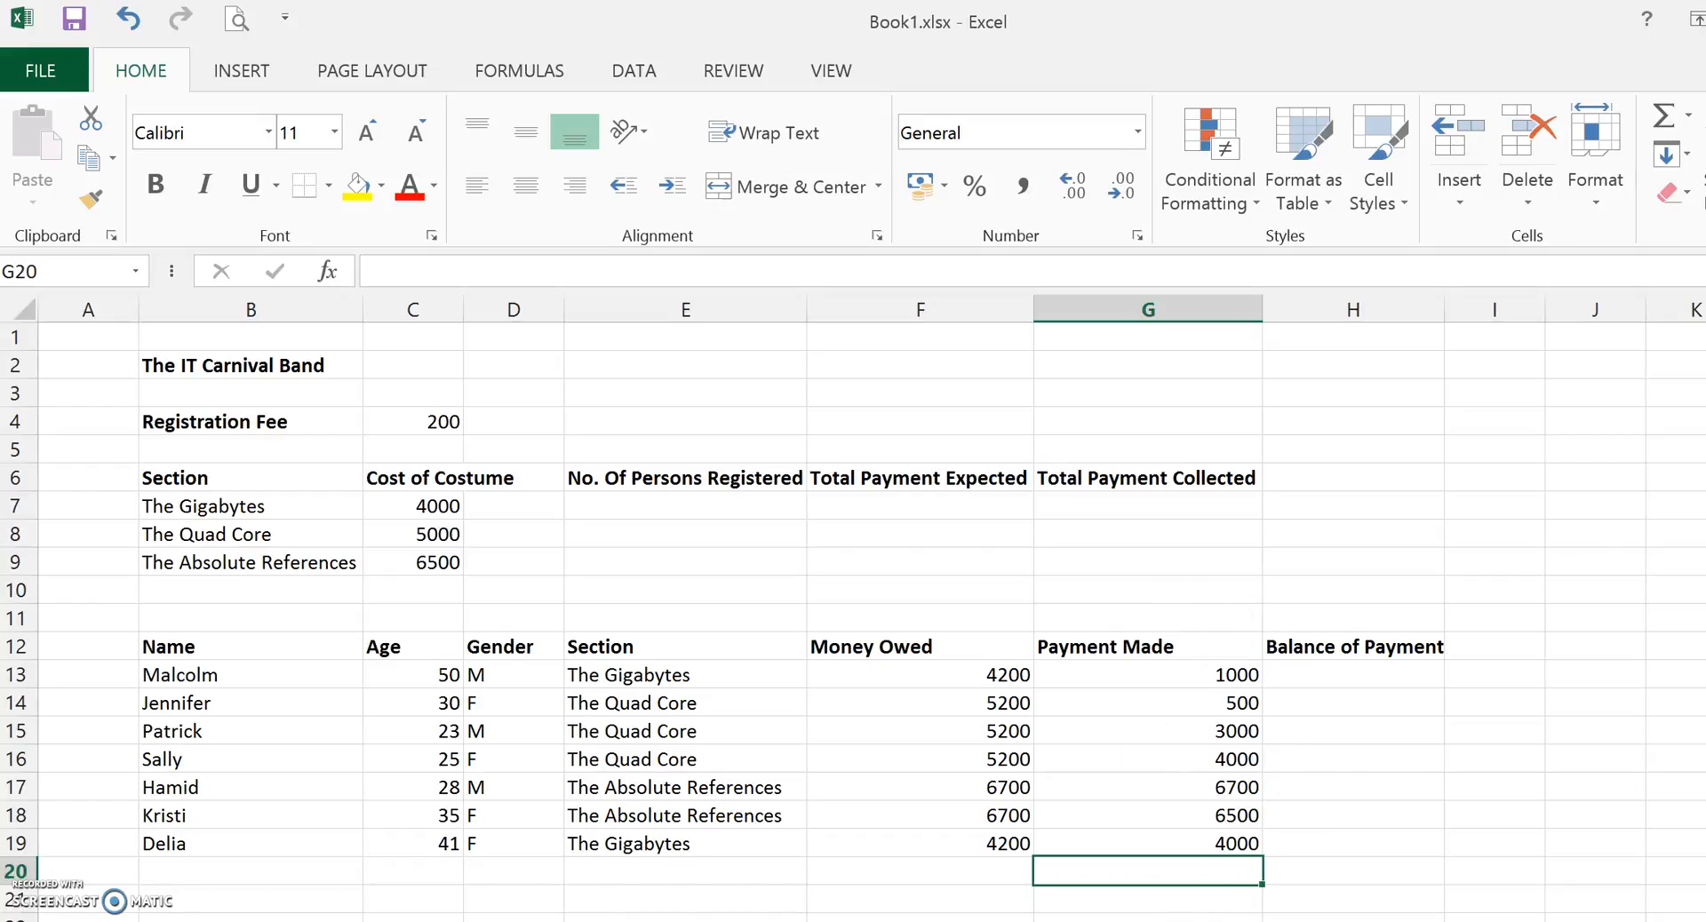
Enter a formula in H13 that subtracts the Payment Made in G13 from the Money Owed in F13.
click(1342, 676)
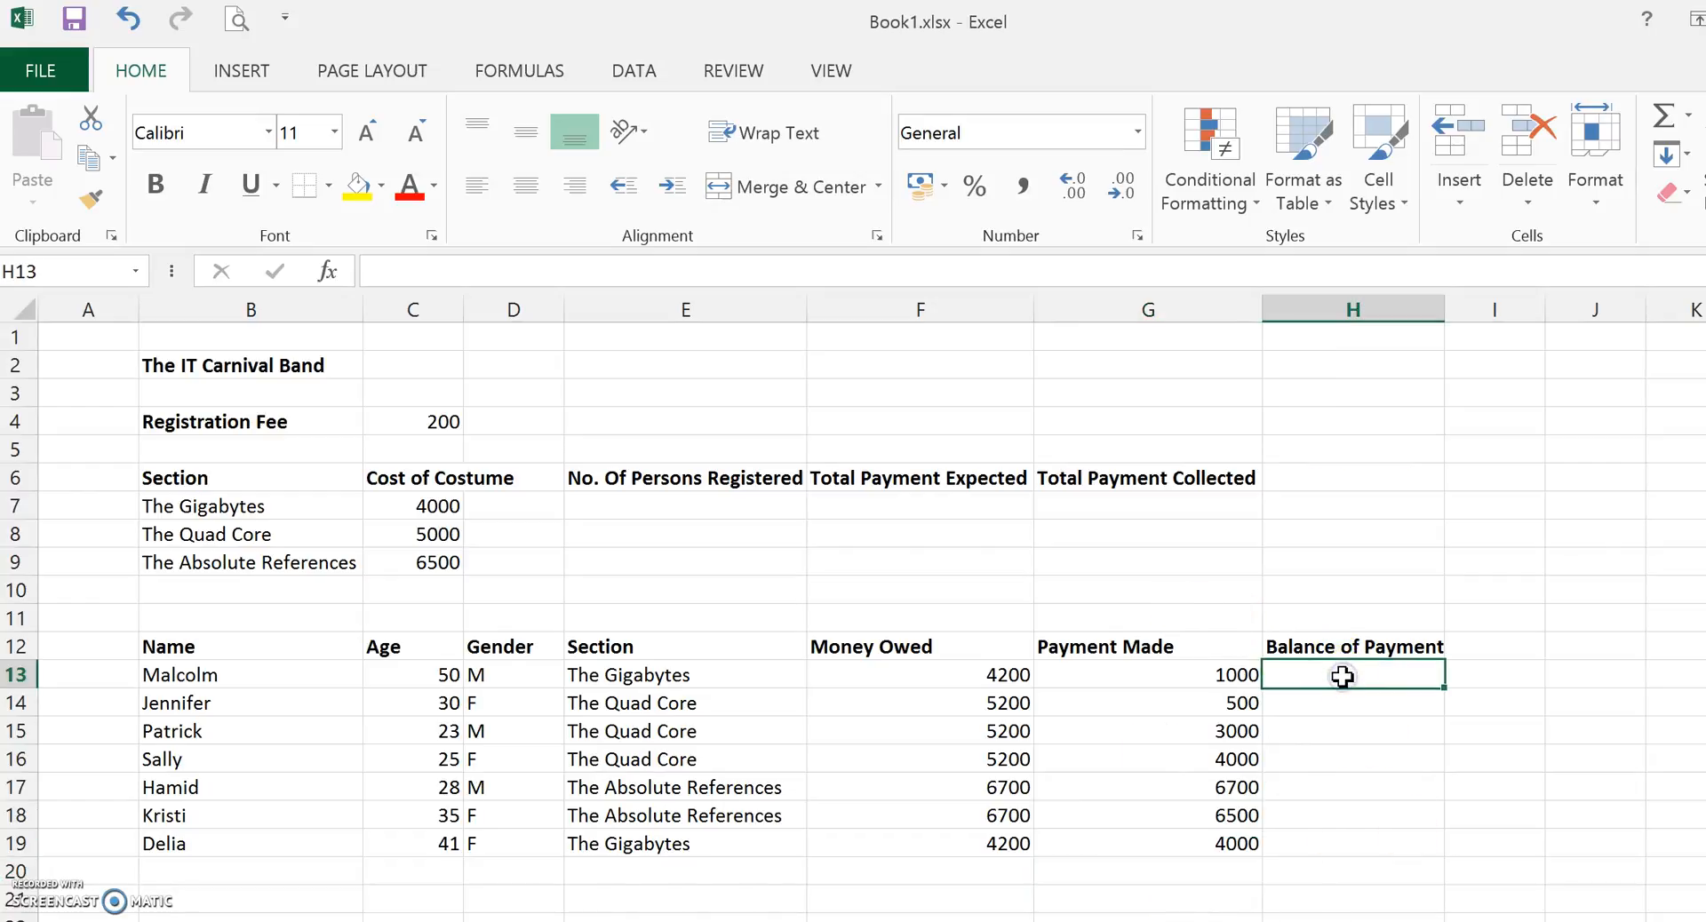
text(=)
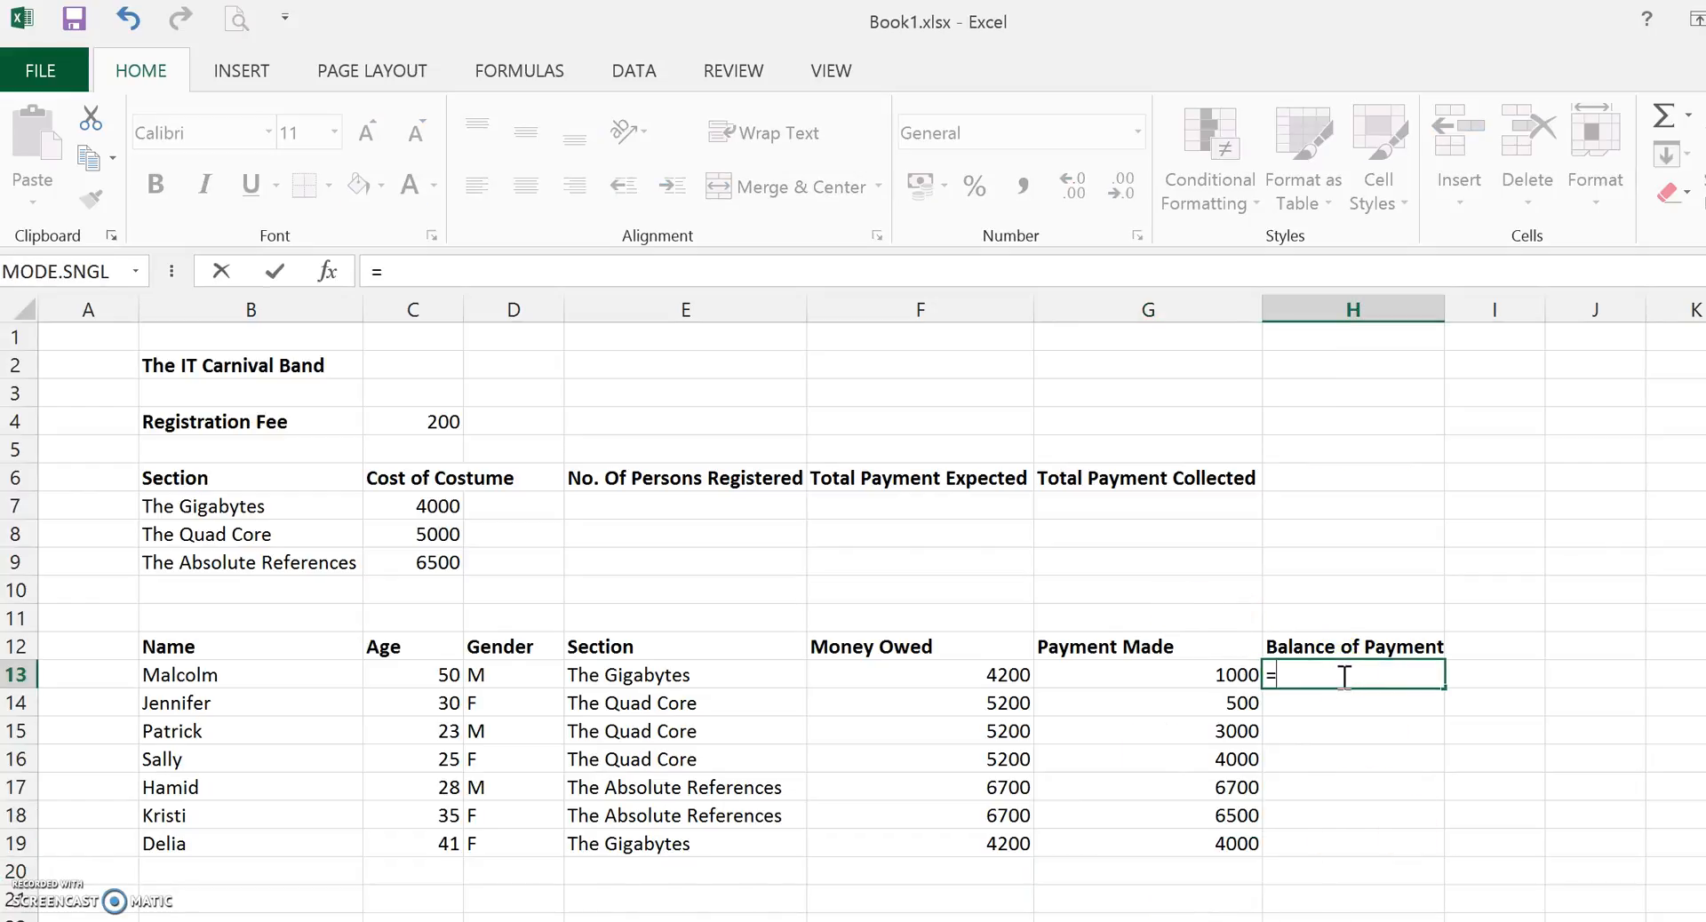
click(961, 674)
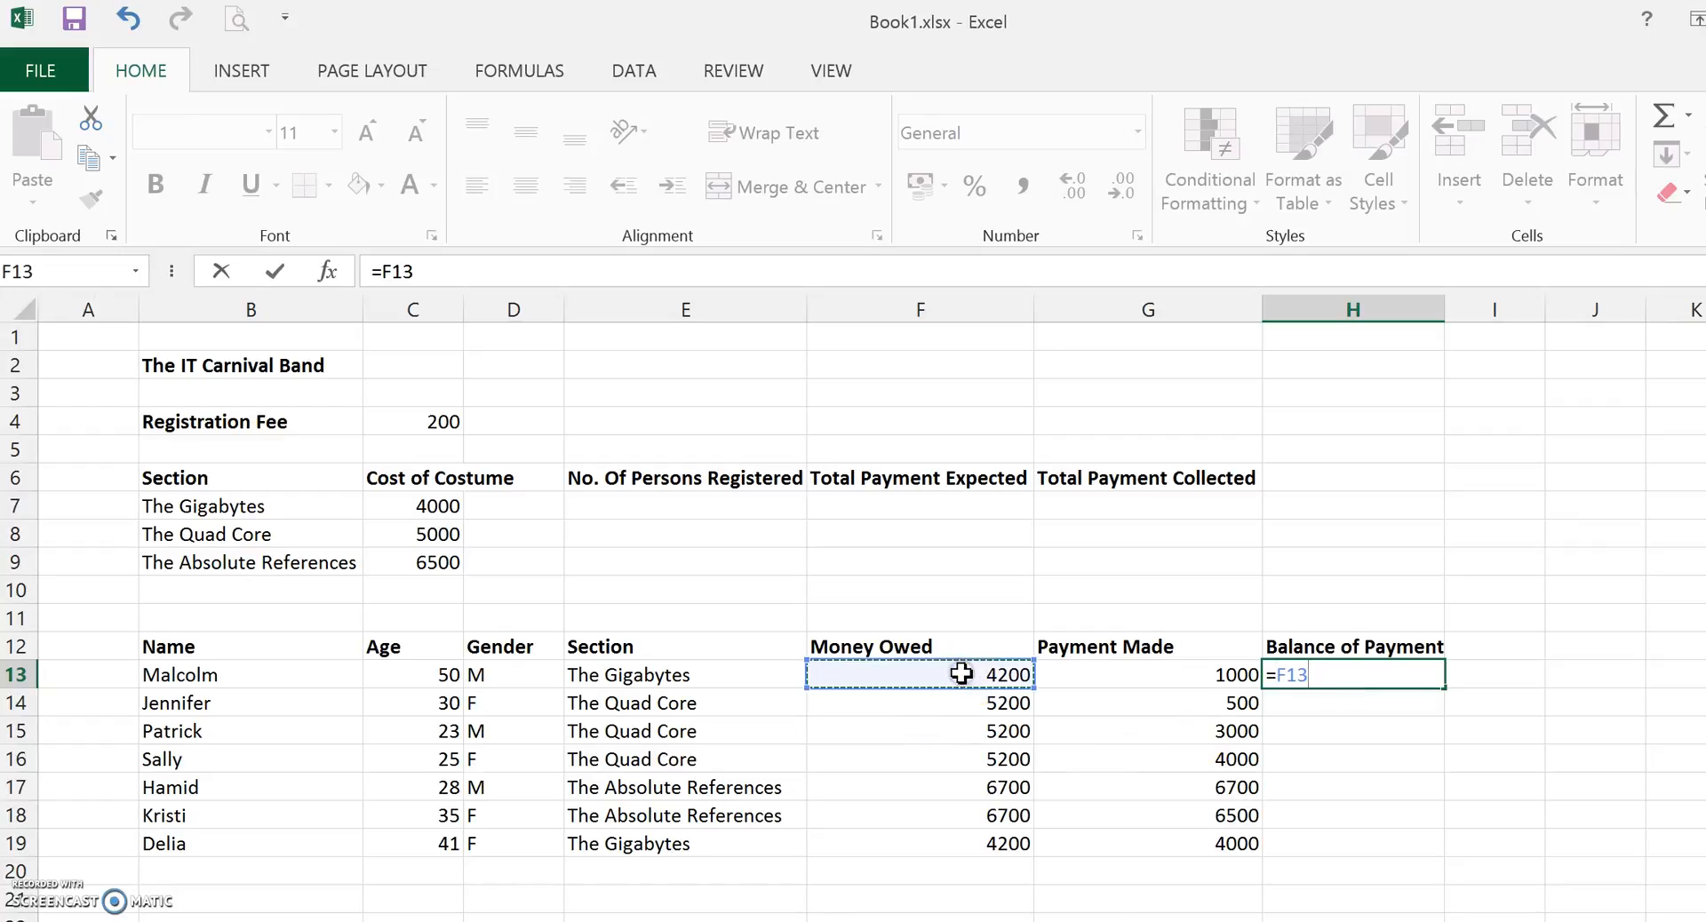
text(-)
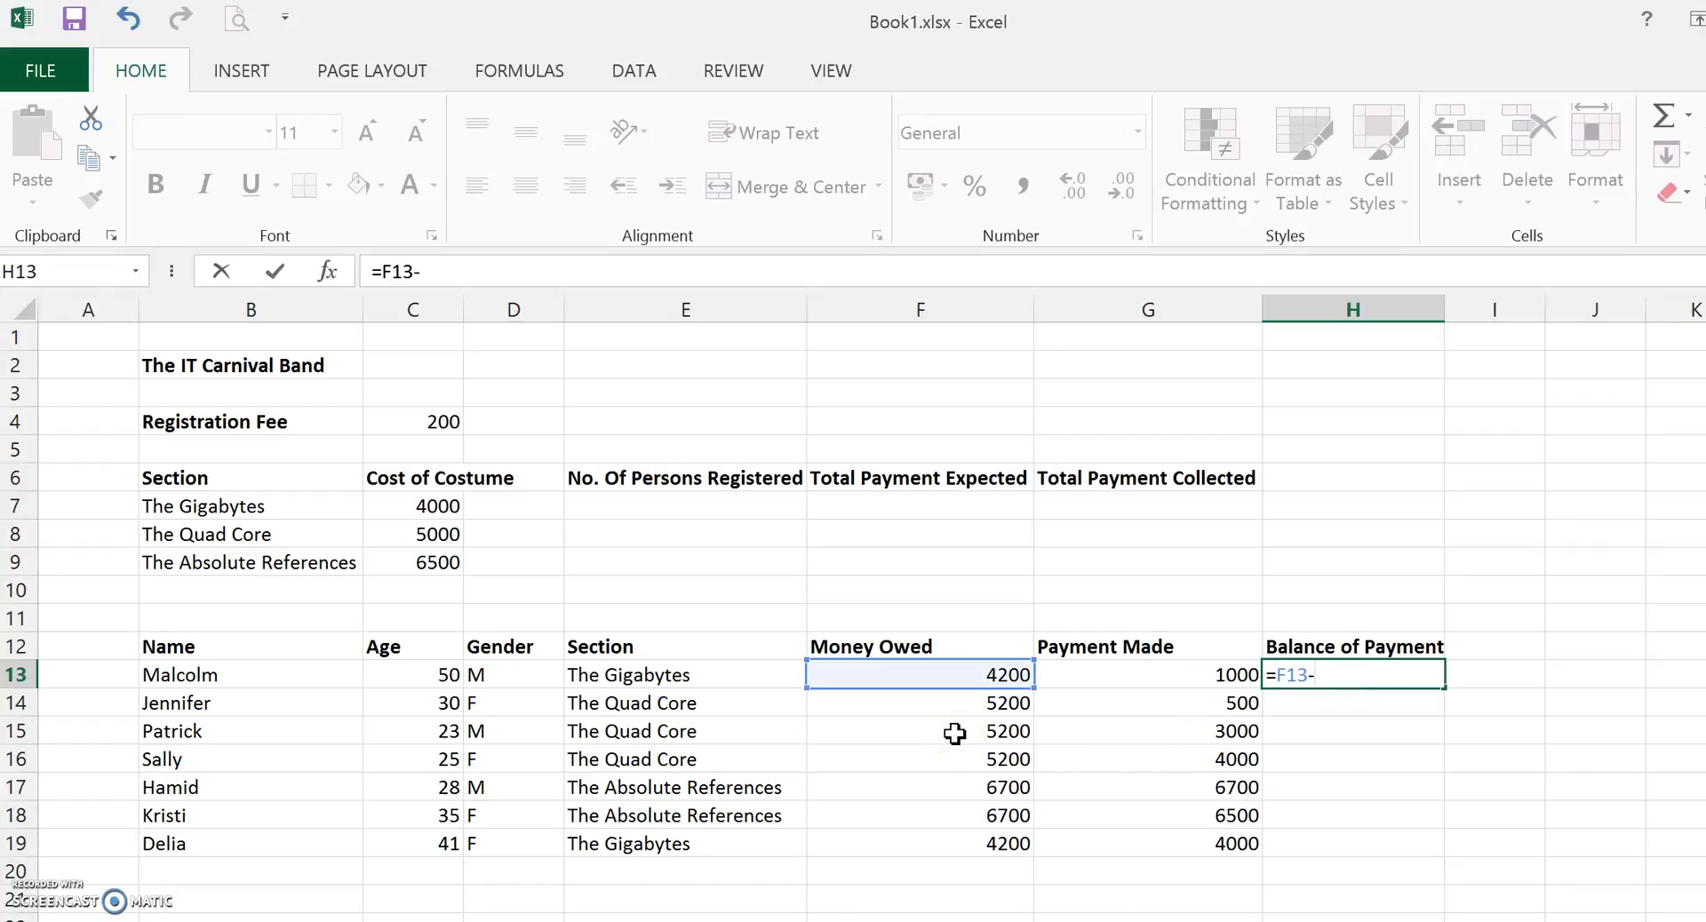
click(1117, 674)
key(Return)
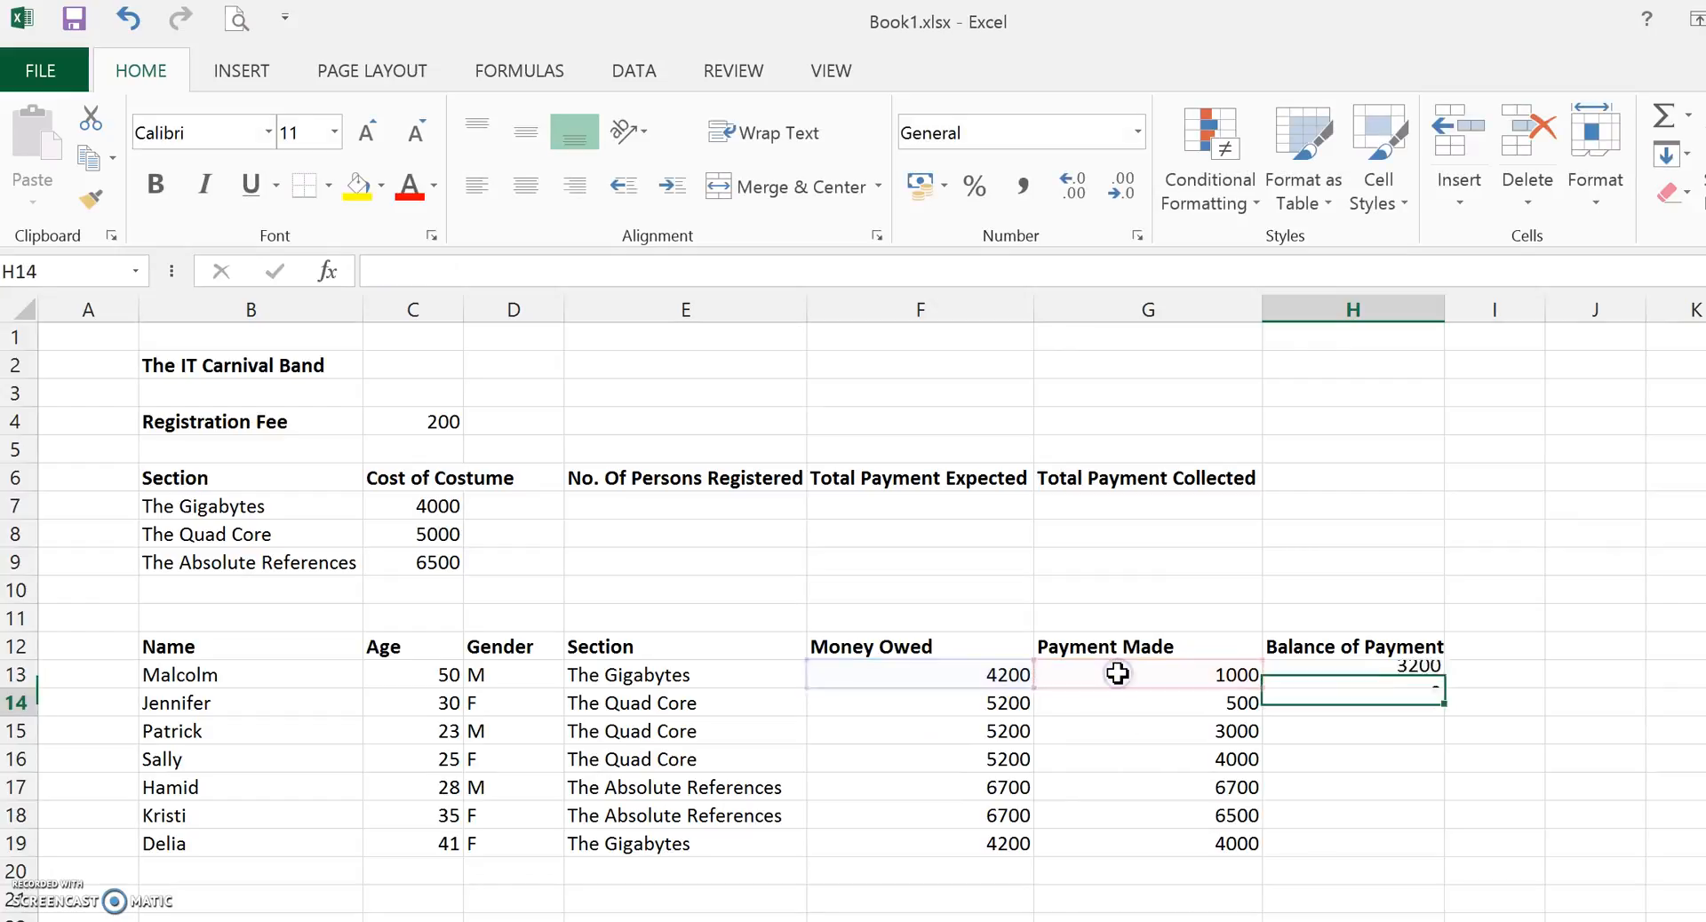
Copy the H13 balance formula down through H19.
click(1392, 673)
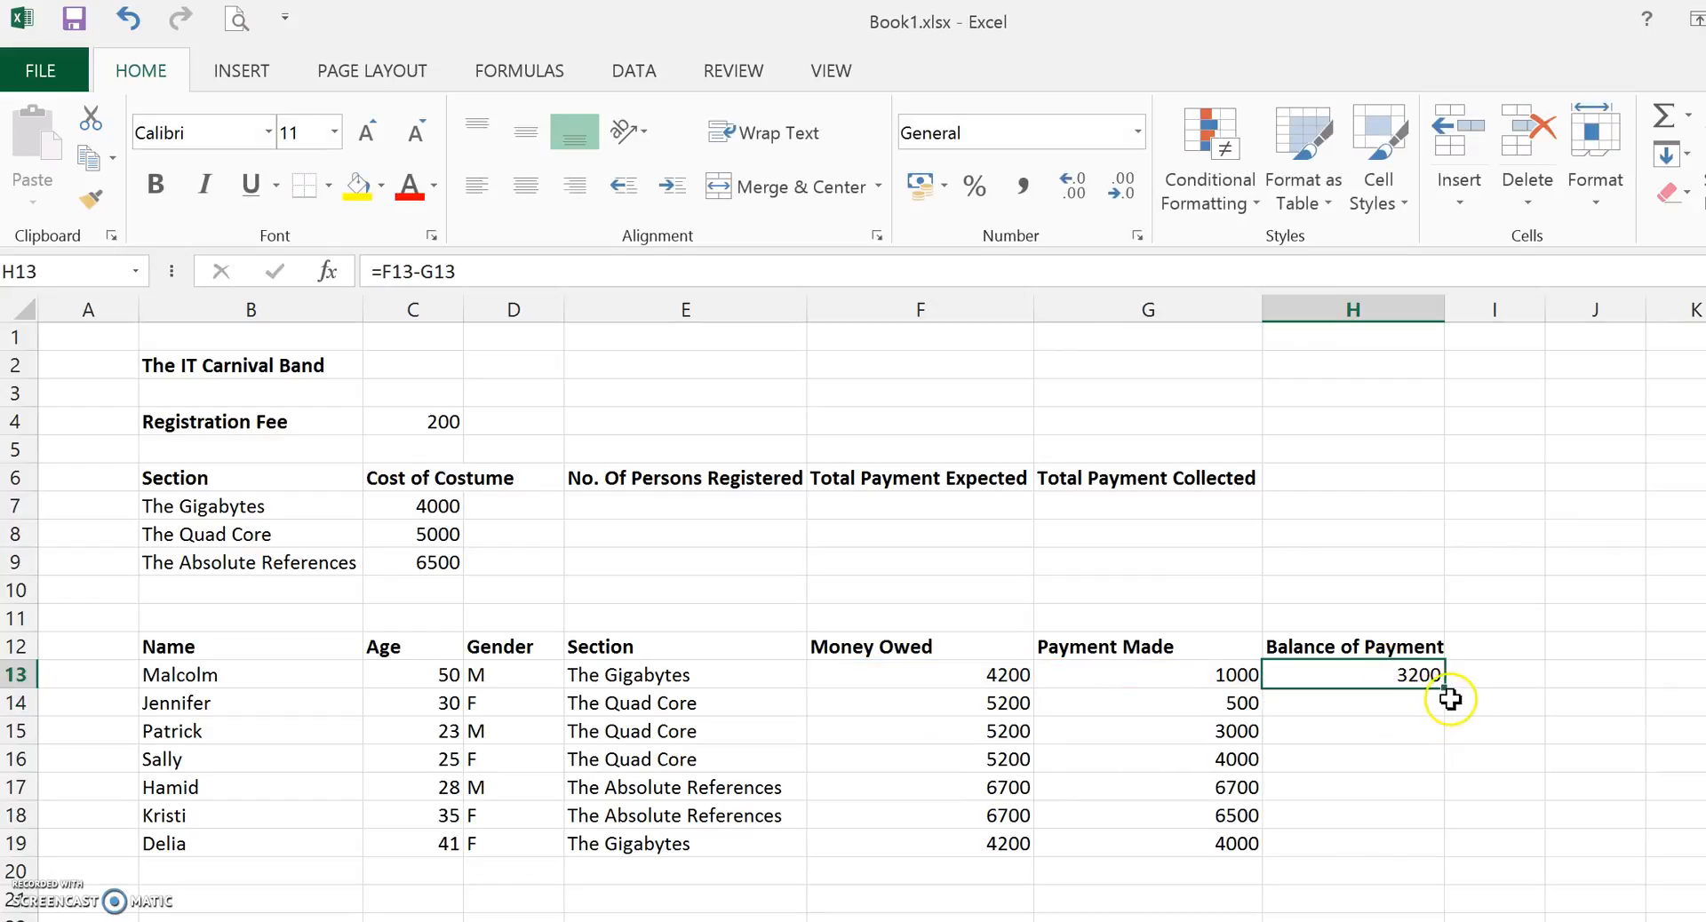
drag(1446, 689, 1438, 855)
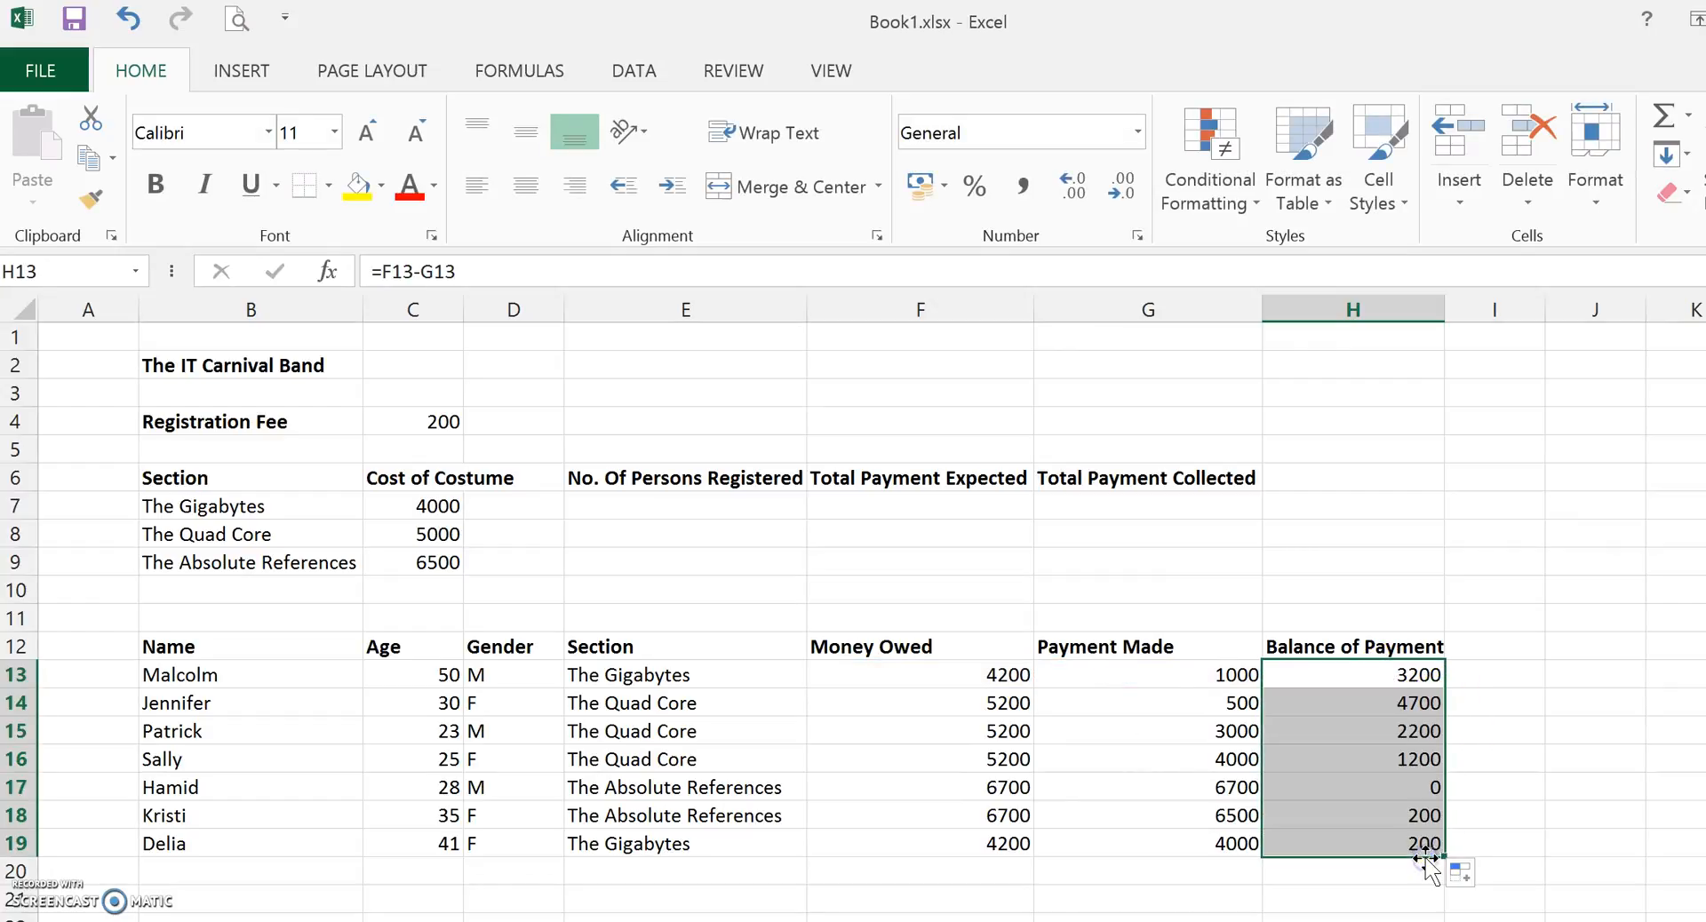
click(1562, 748)
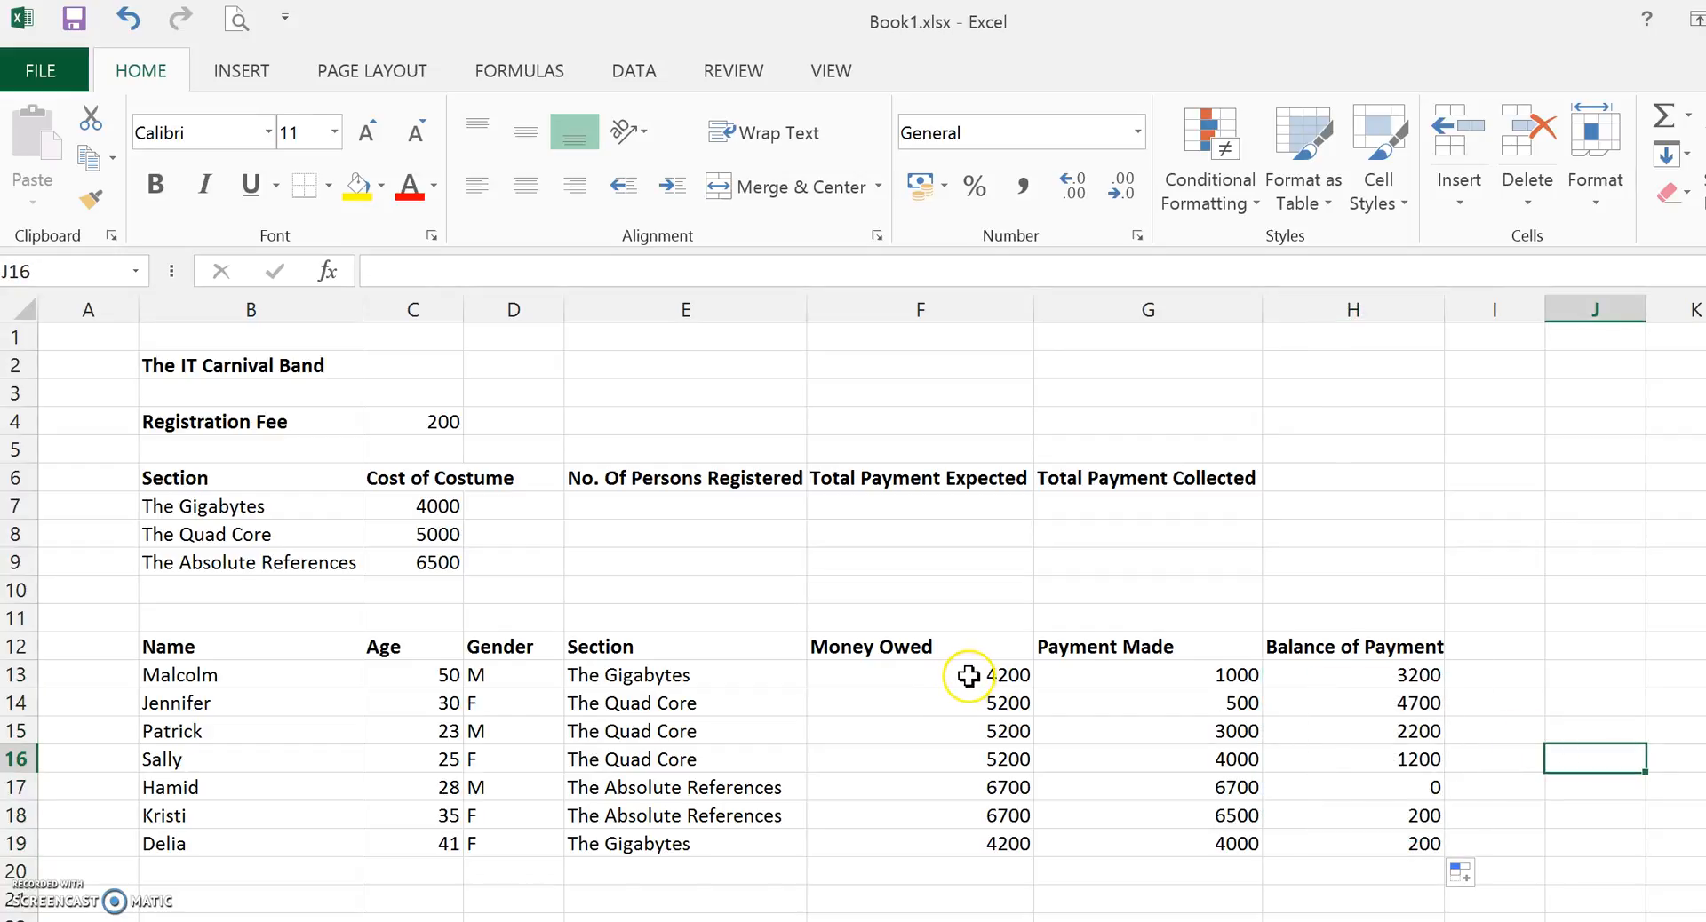
Format the Money Owed, Payment Made and Balance of Payment values in F13:H19 as Currency.
drag(969, 676, 1324, 850)
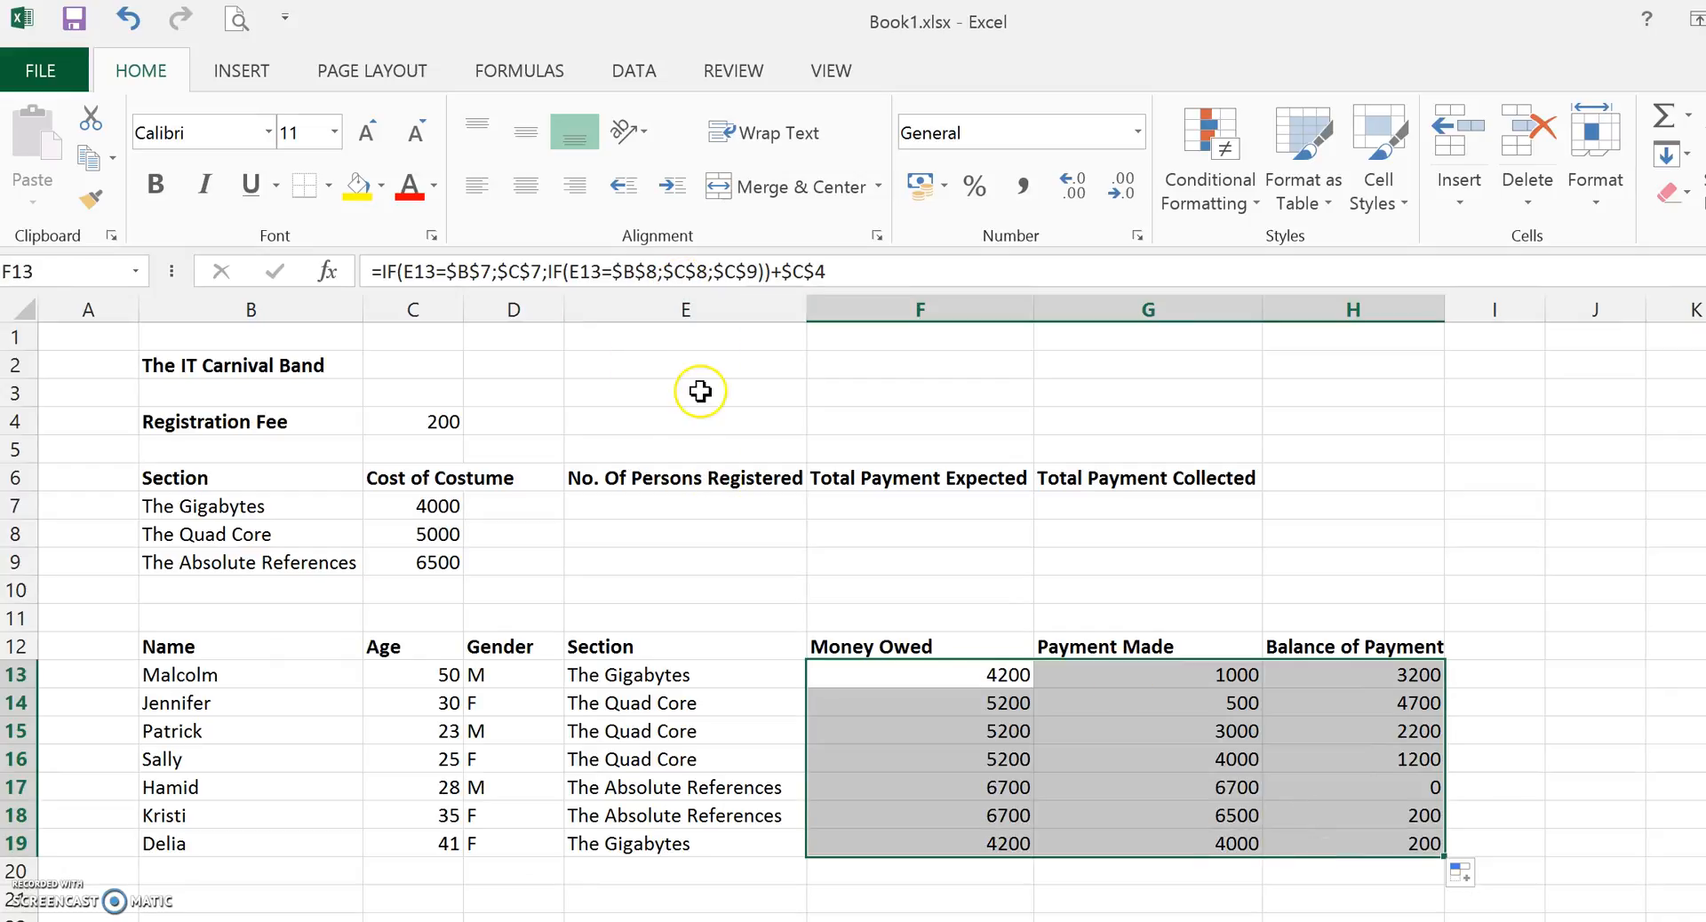
click(1137, 133)
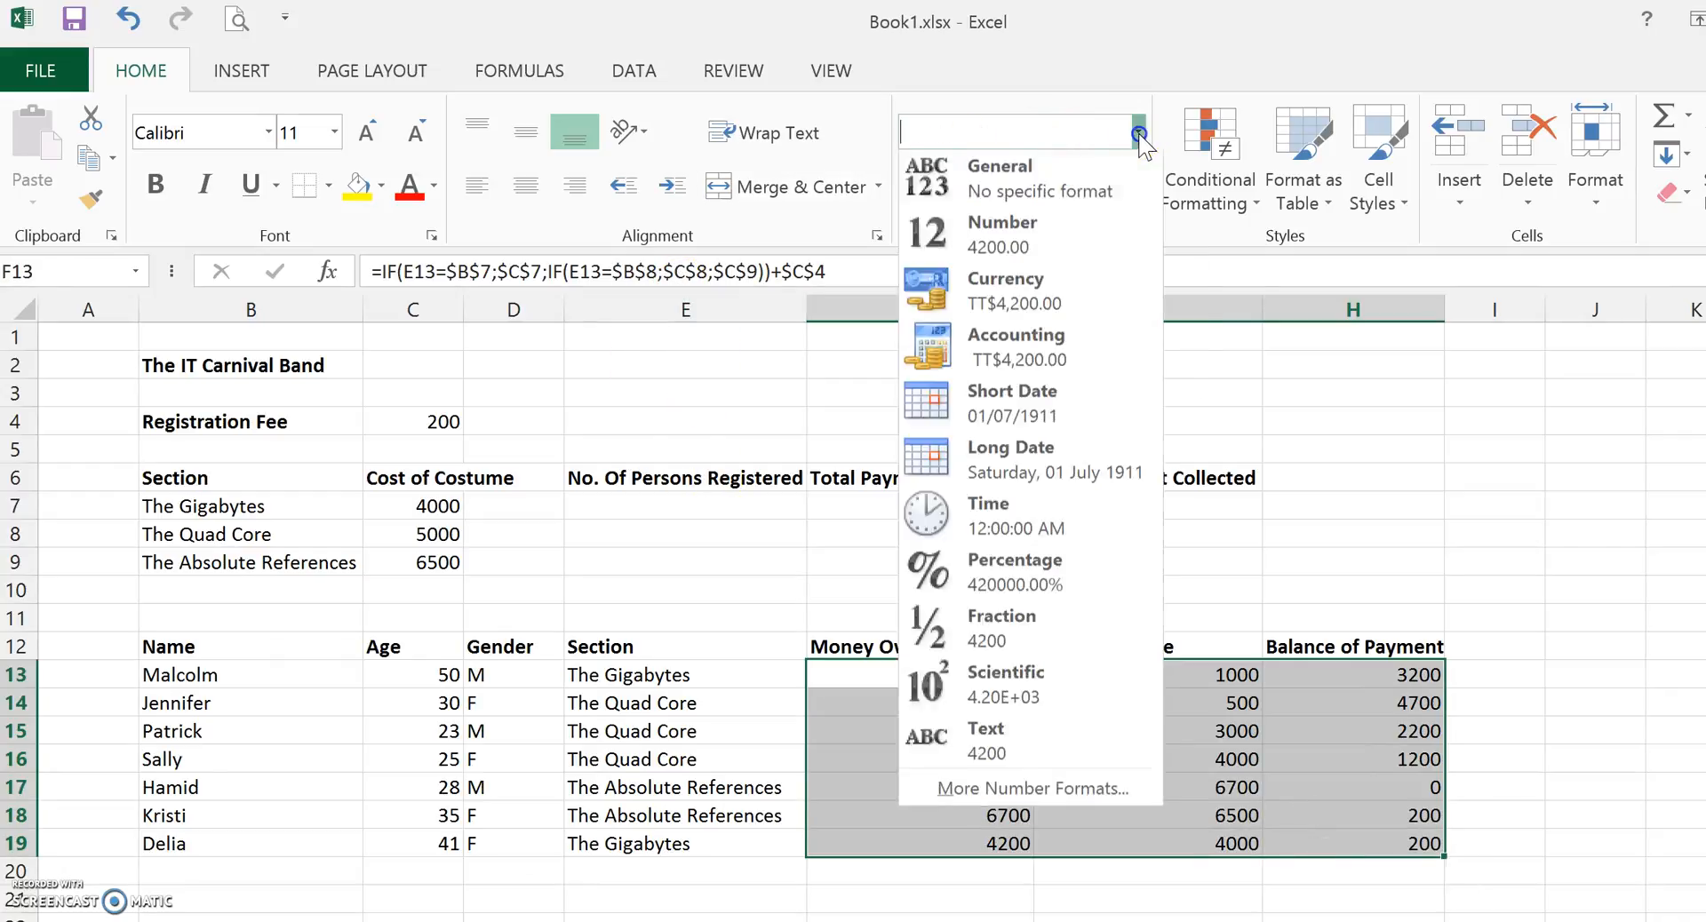
click(1033, 310)
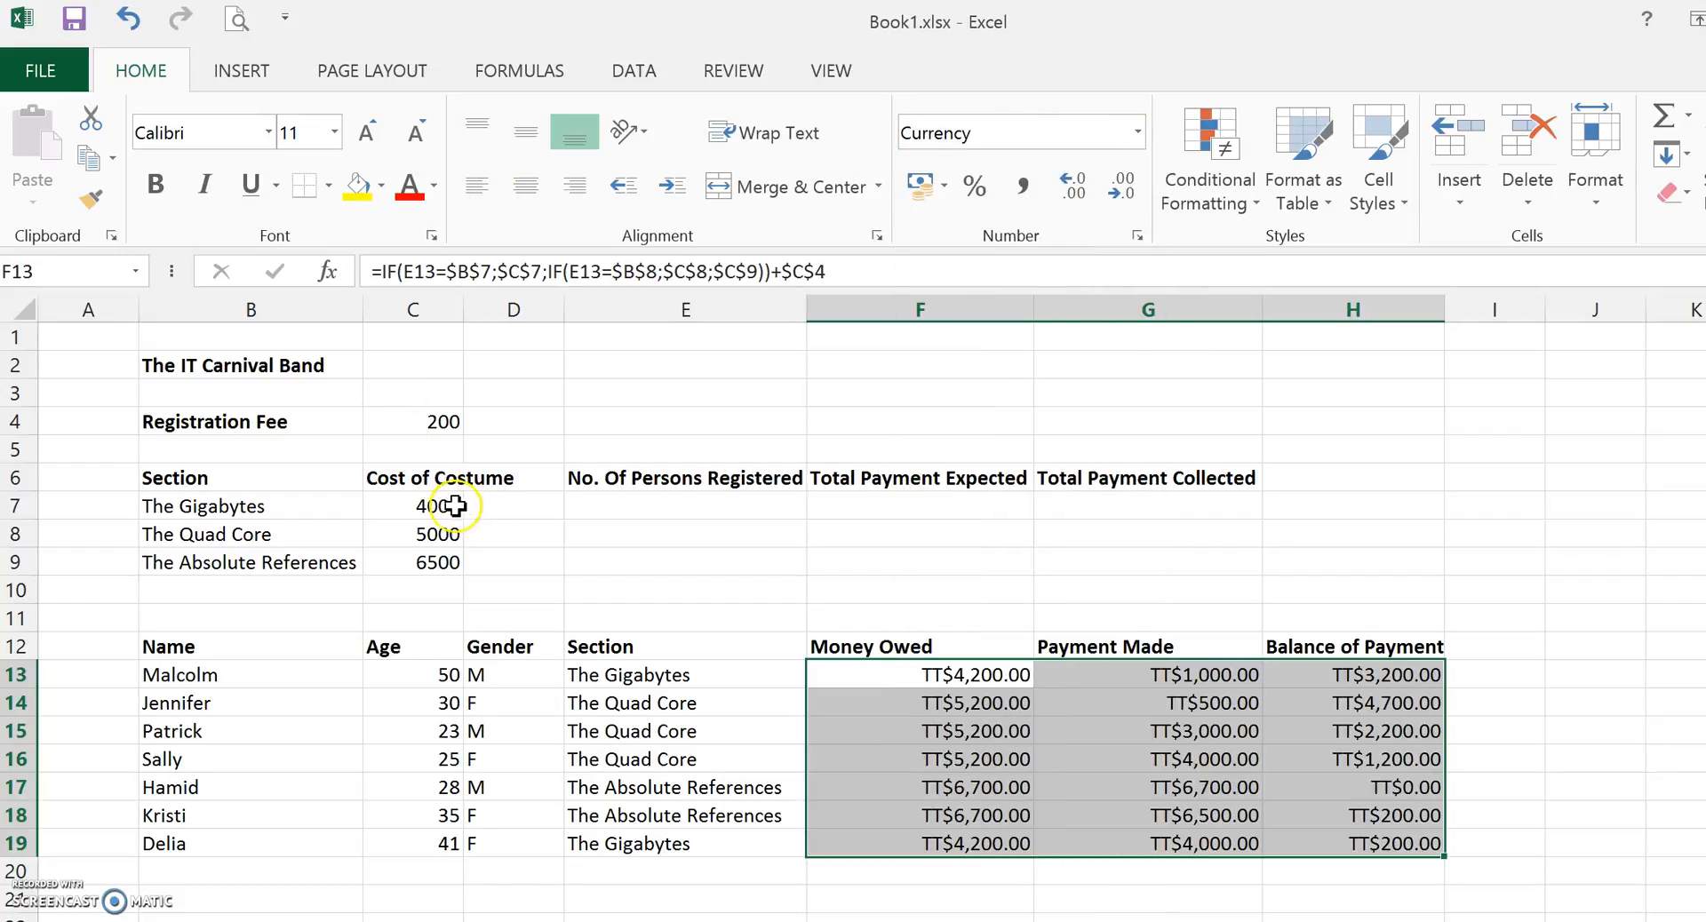
Format the costume costs in C7:C9 and the registration fee in C4 as Currency.
drag(442, 506, 445, 562)
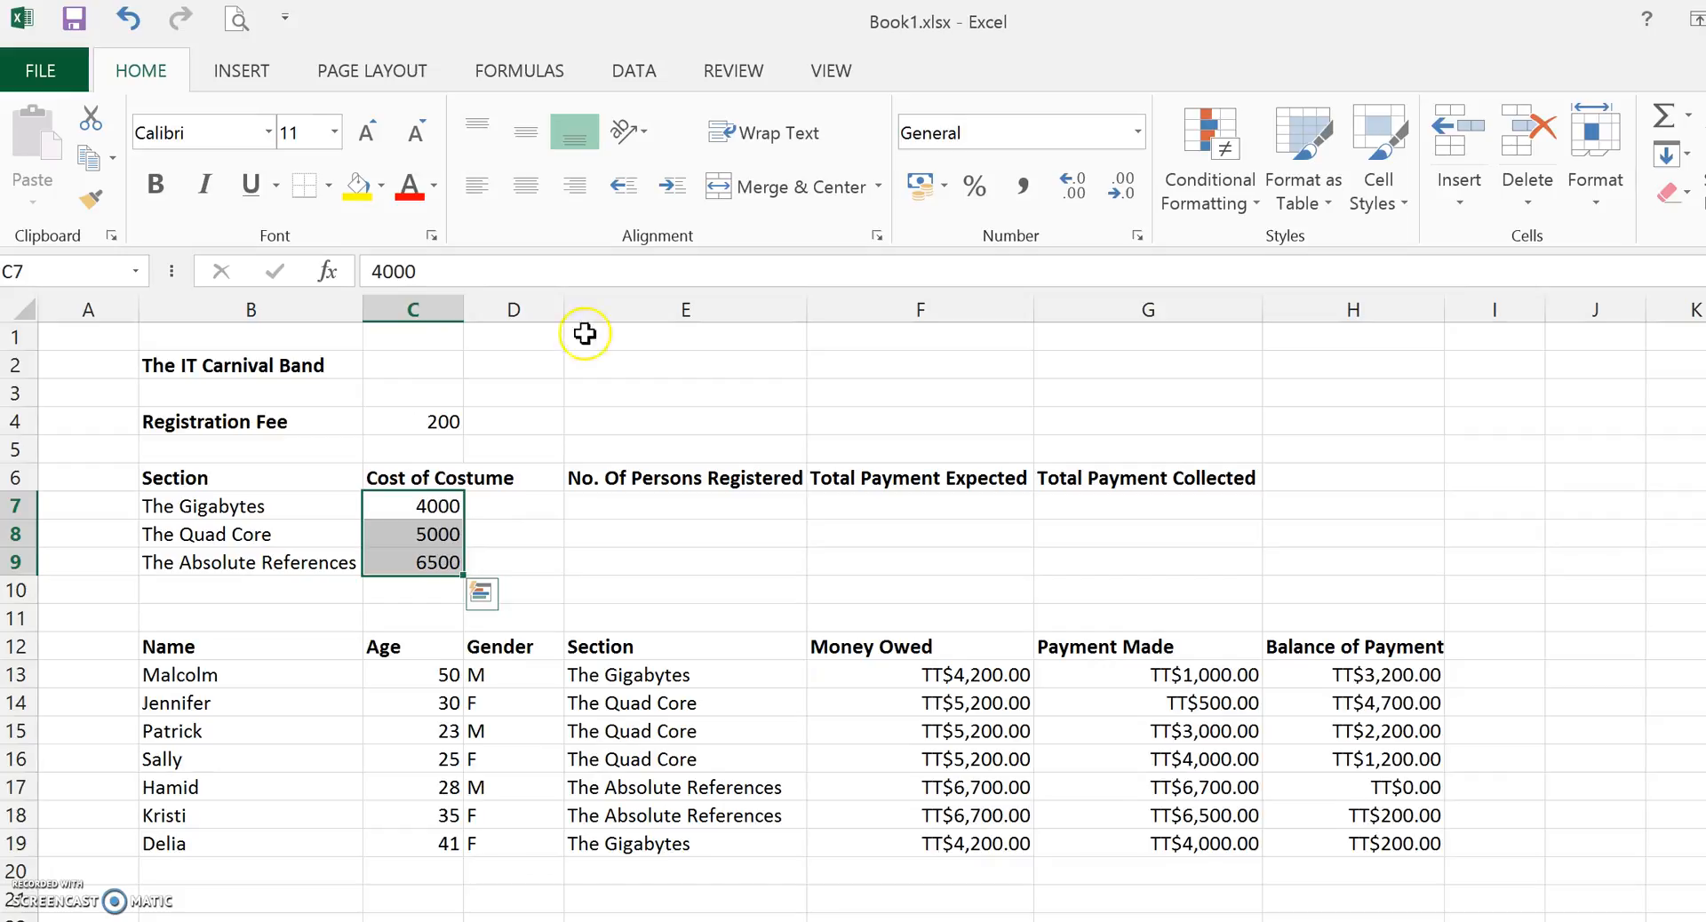
click(1138, 135)
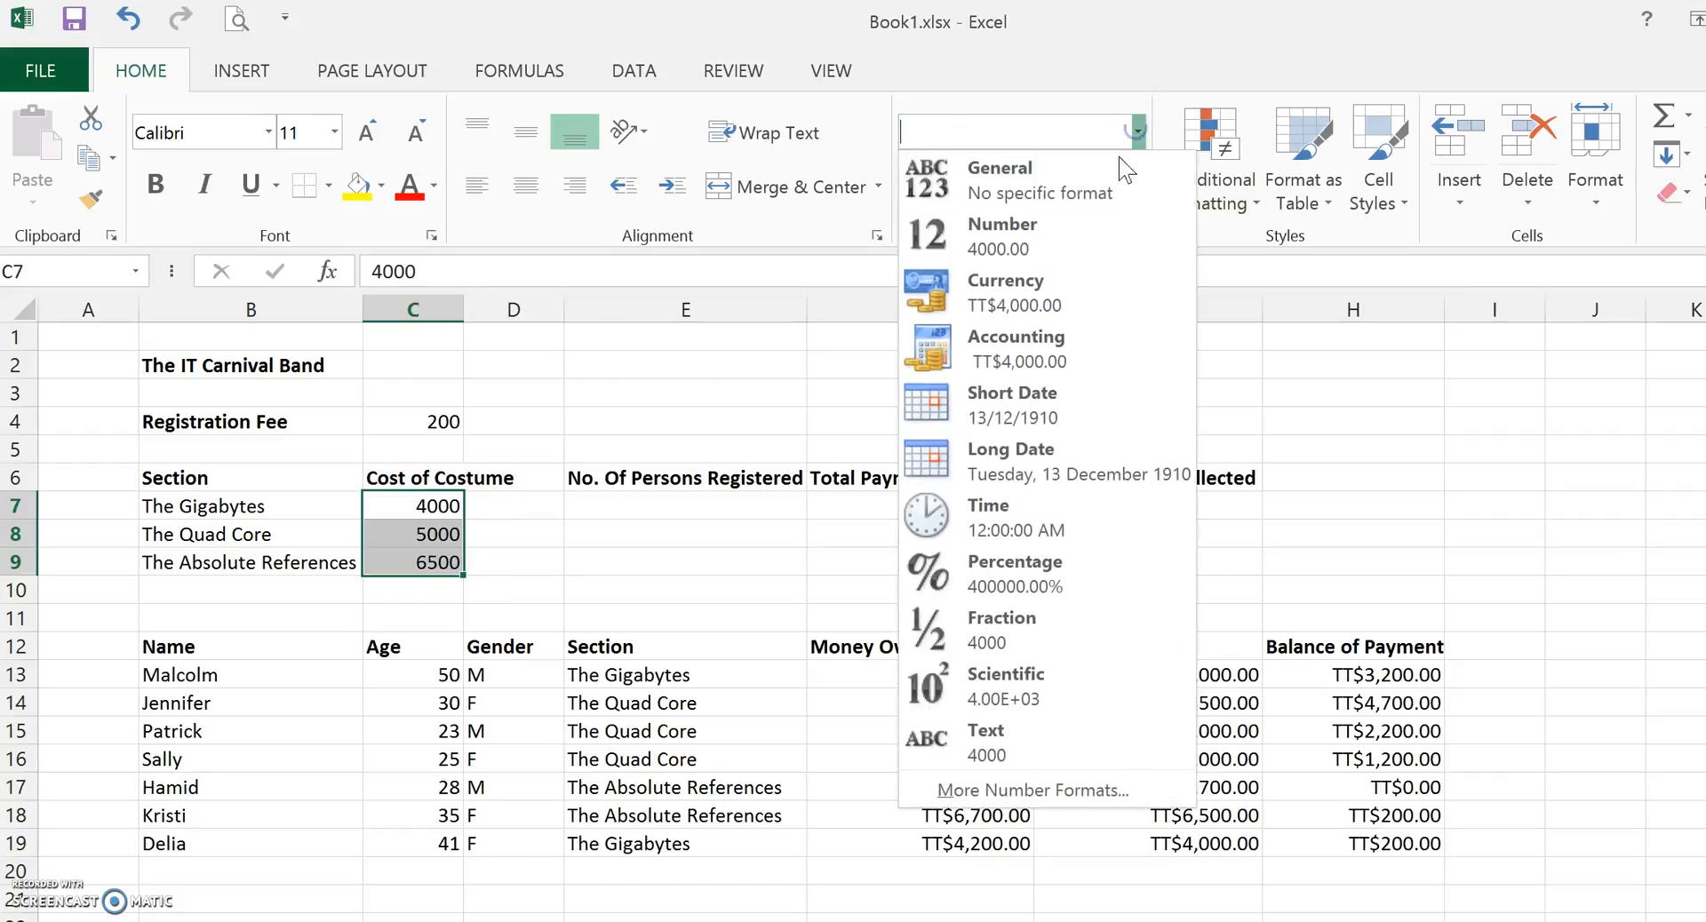
click(1069, 285)
click(449, 425)
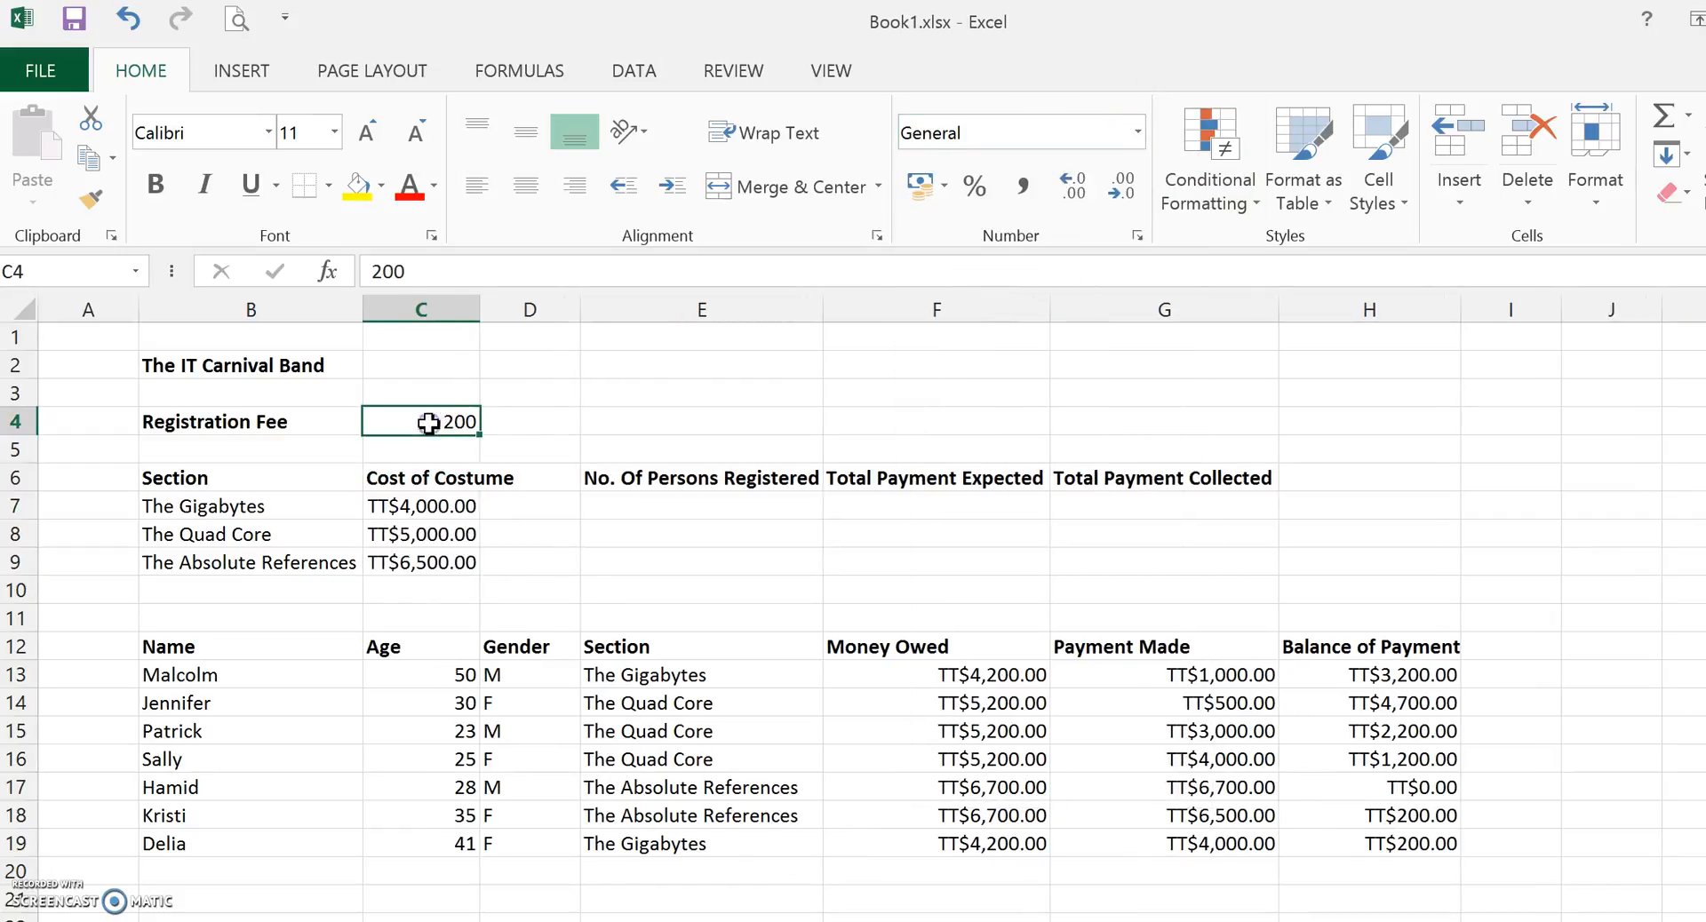
click(1139, 135)
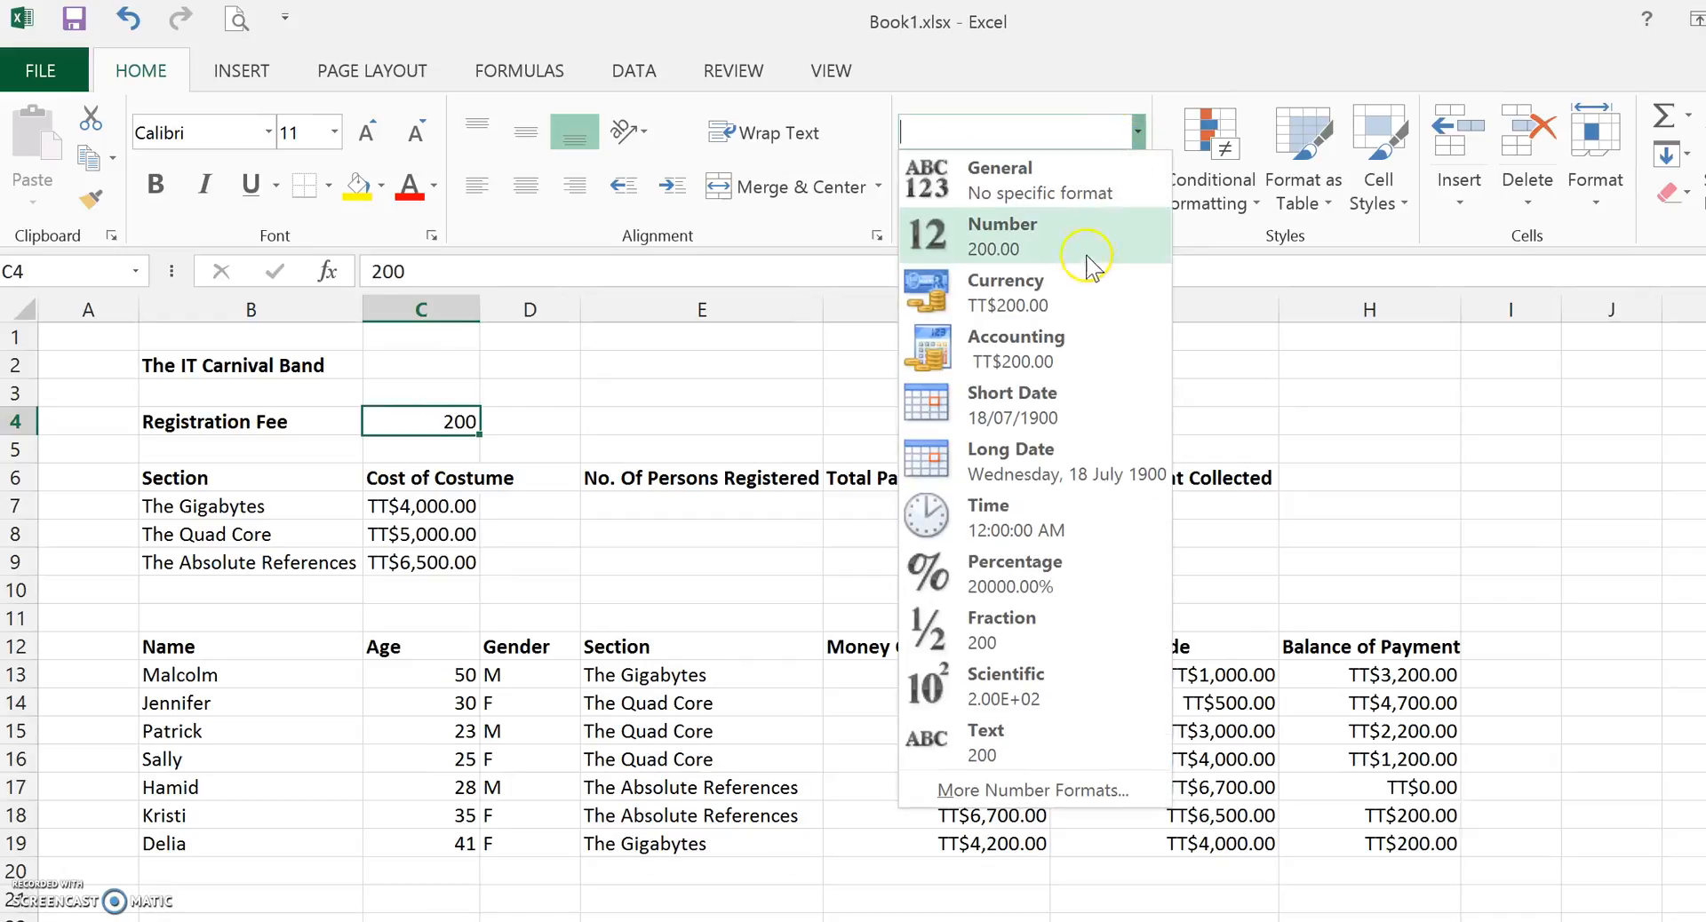
click(1069, 291)
click(1400, 514)
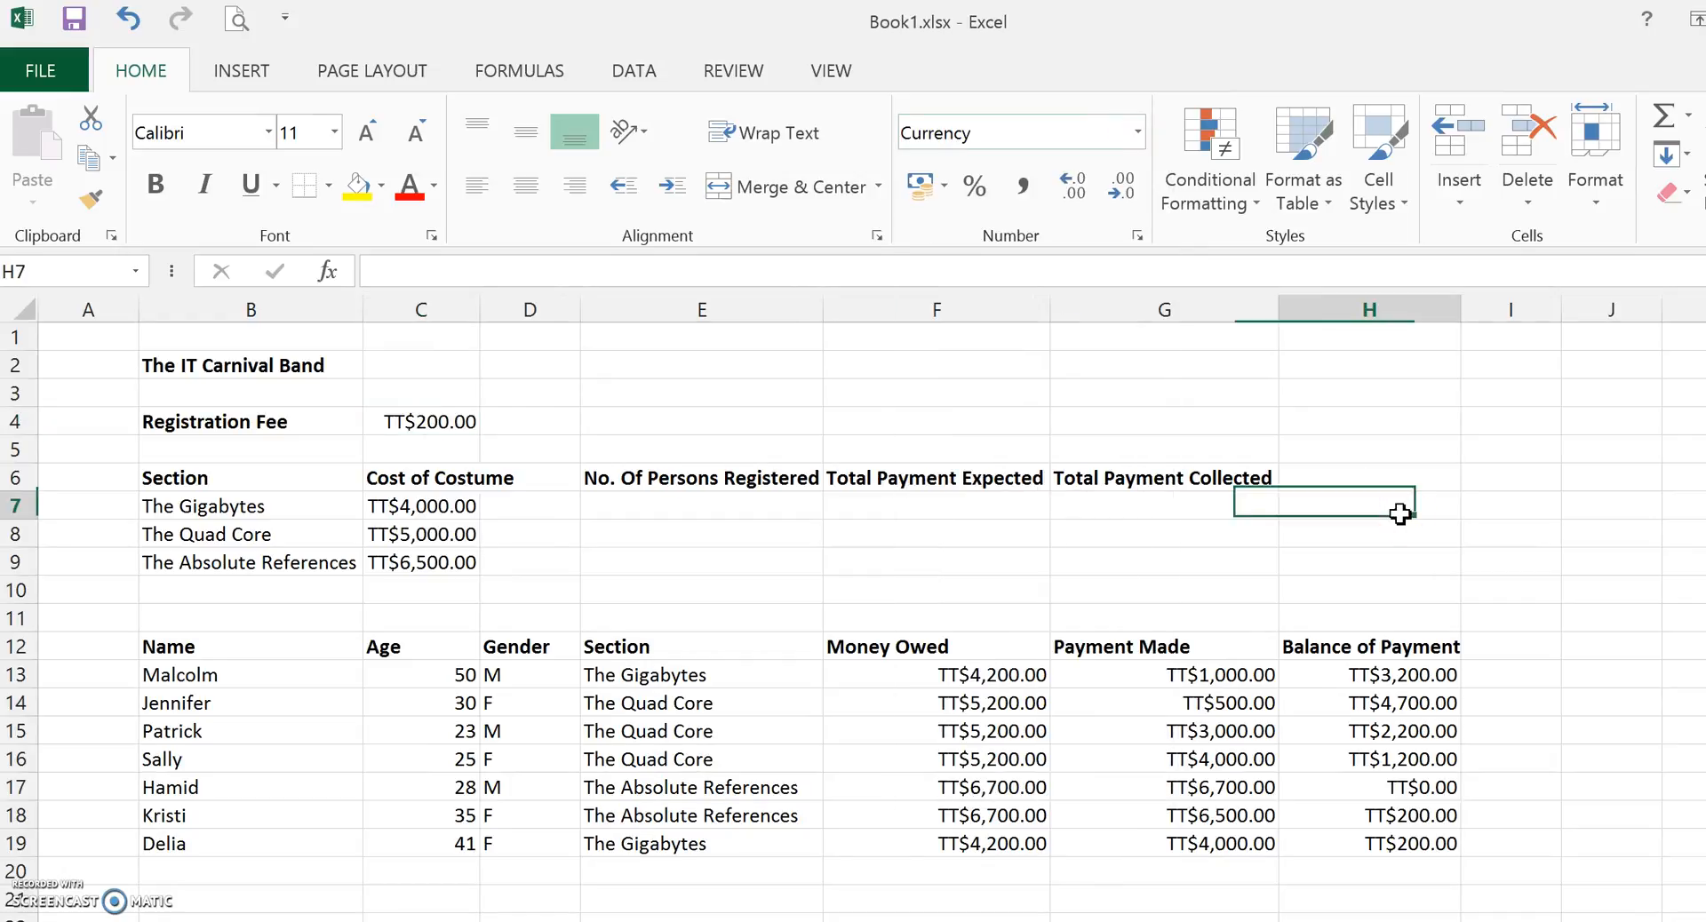
click(1069, 593)
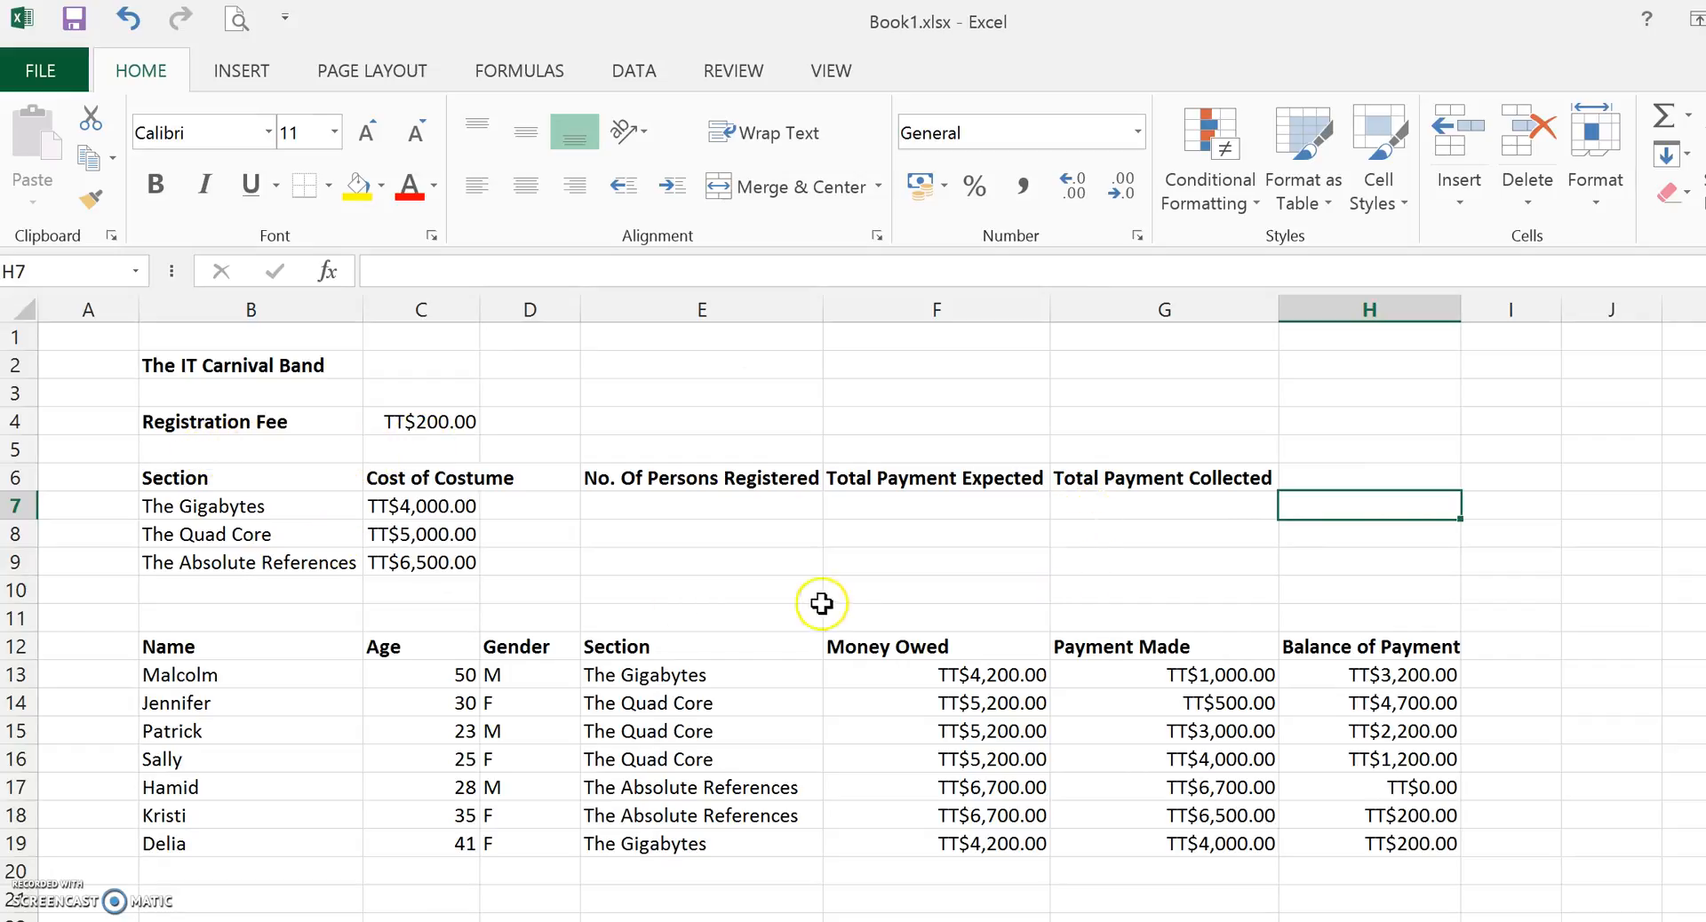
drag(1086, 571, 617, 483)
click(625, 483)
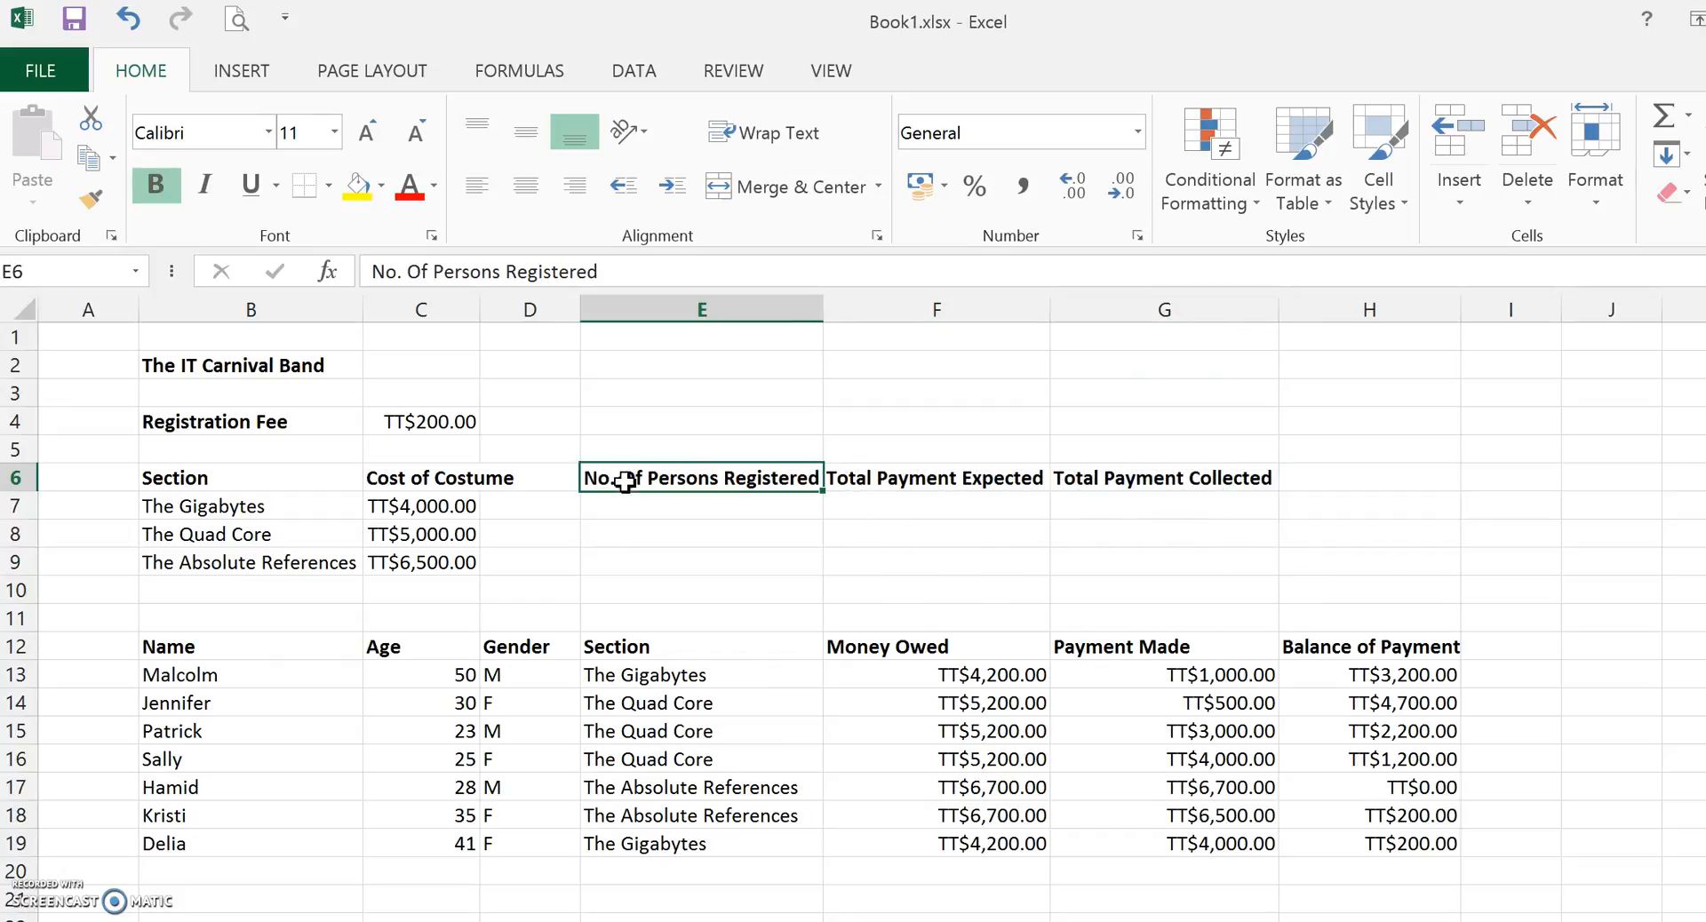
Enter a COUNTIF formula in E7 counting Section entries in E13:E19 that match B7.
click(655, 508)
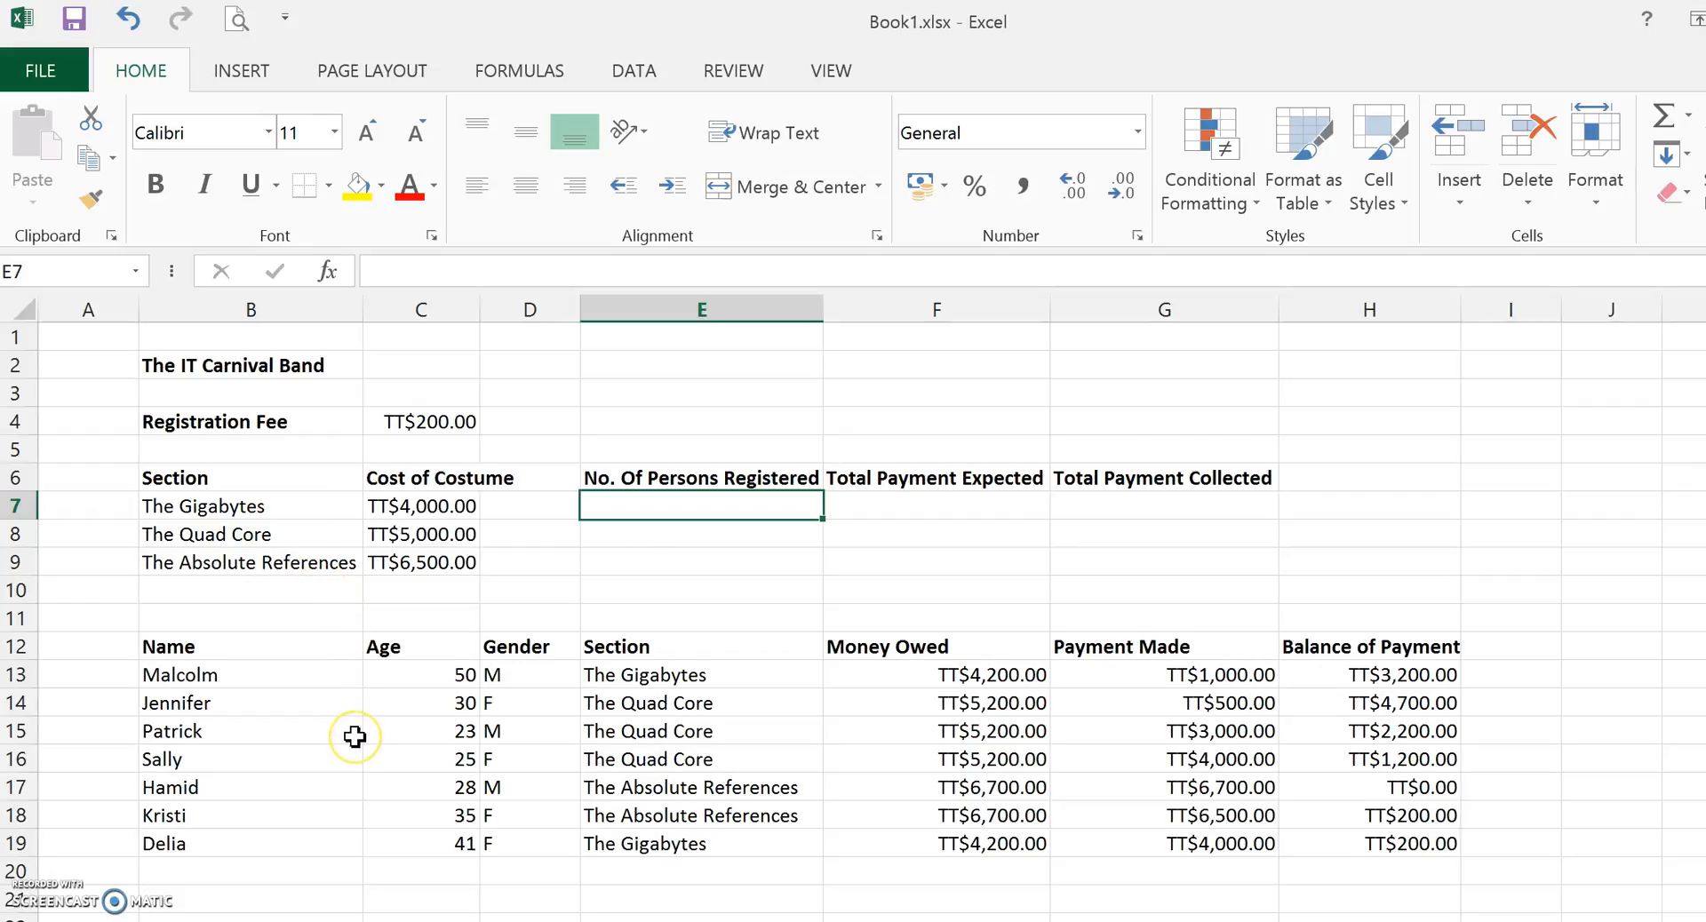
text(=cou)
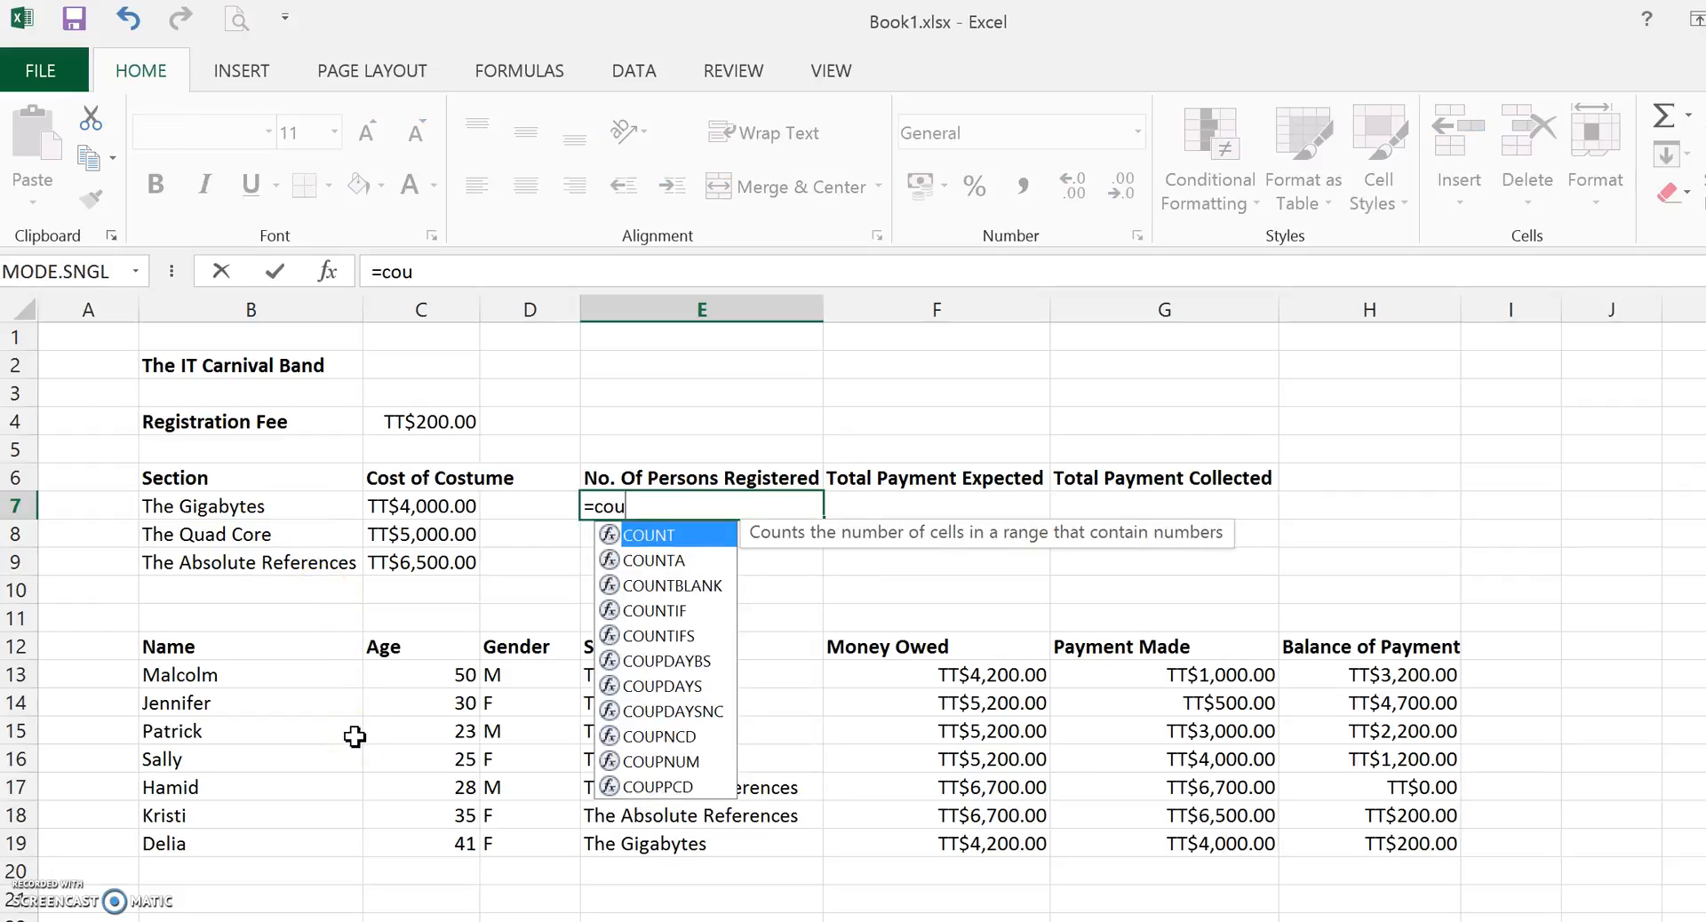
text(ntif()
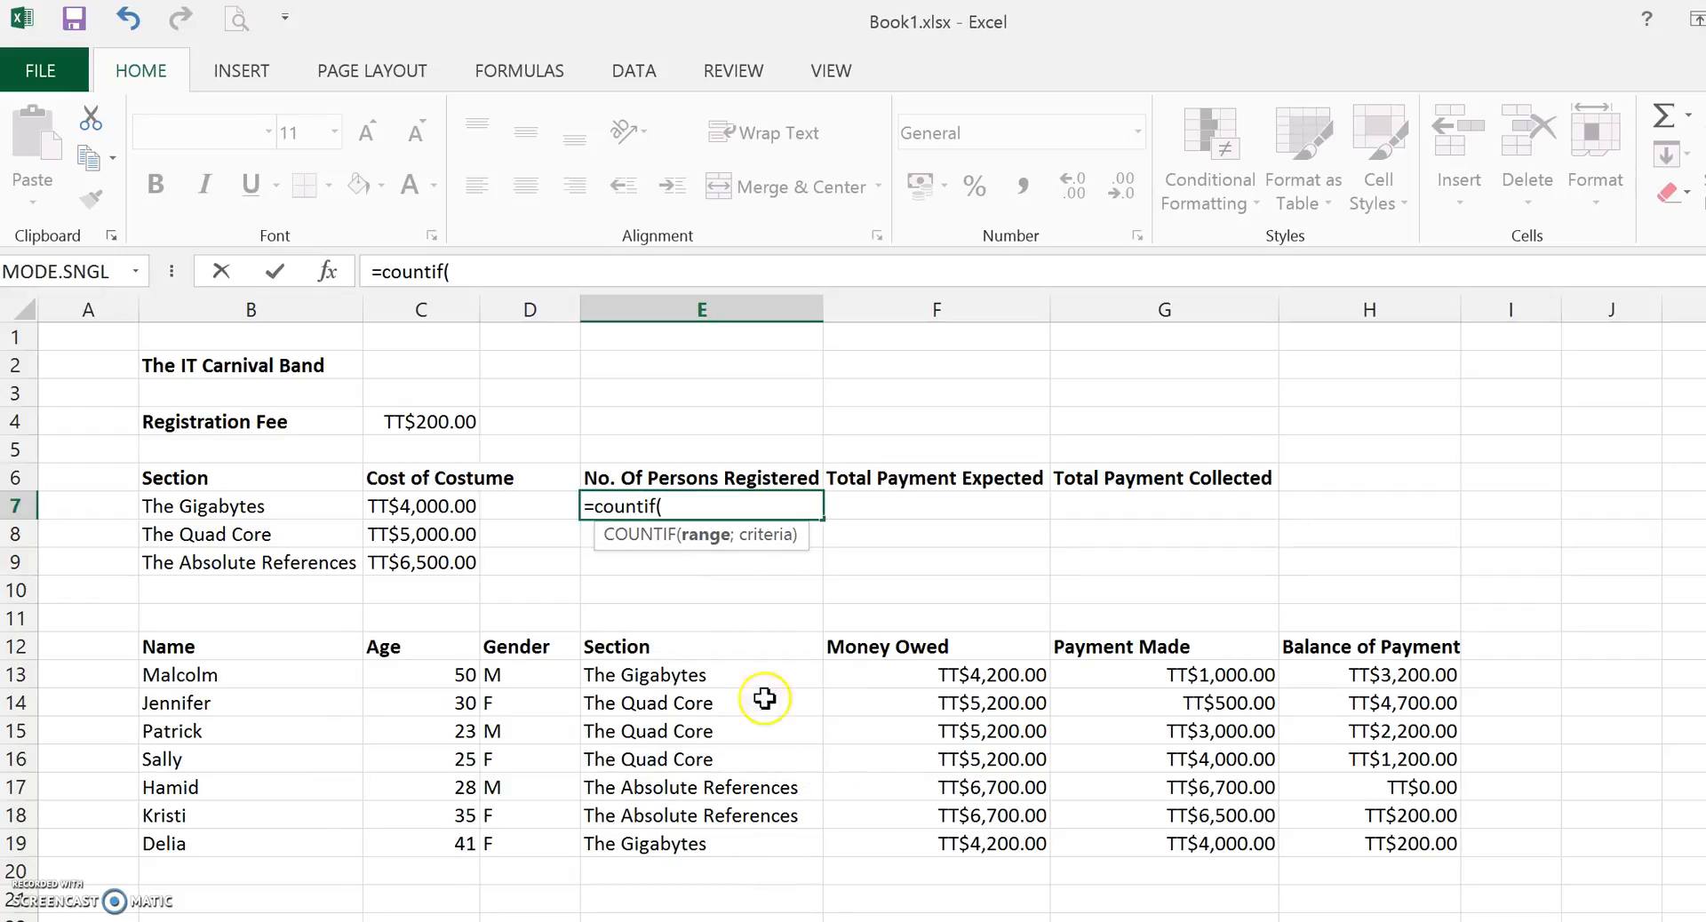
click(711, 670)
drag(711, 671, 698, 848)
text(;)
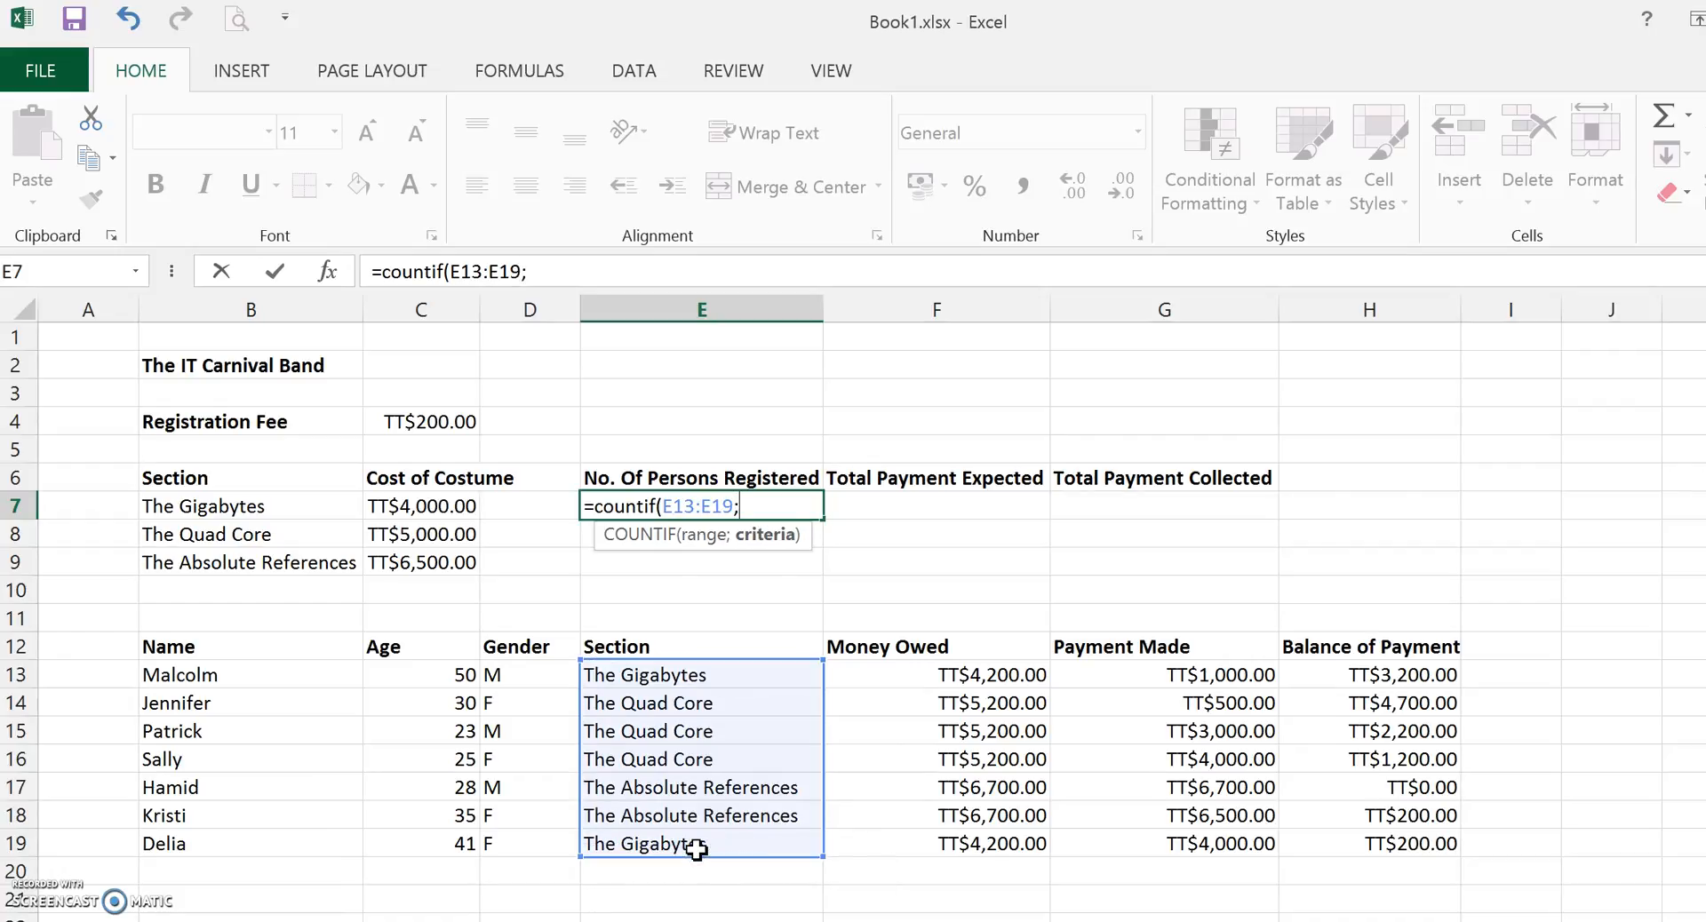
click(280, 506)
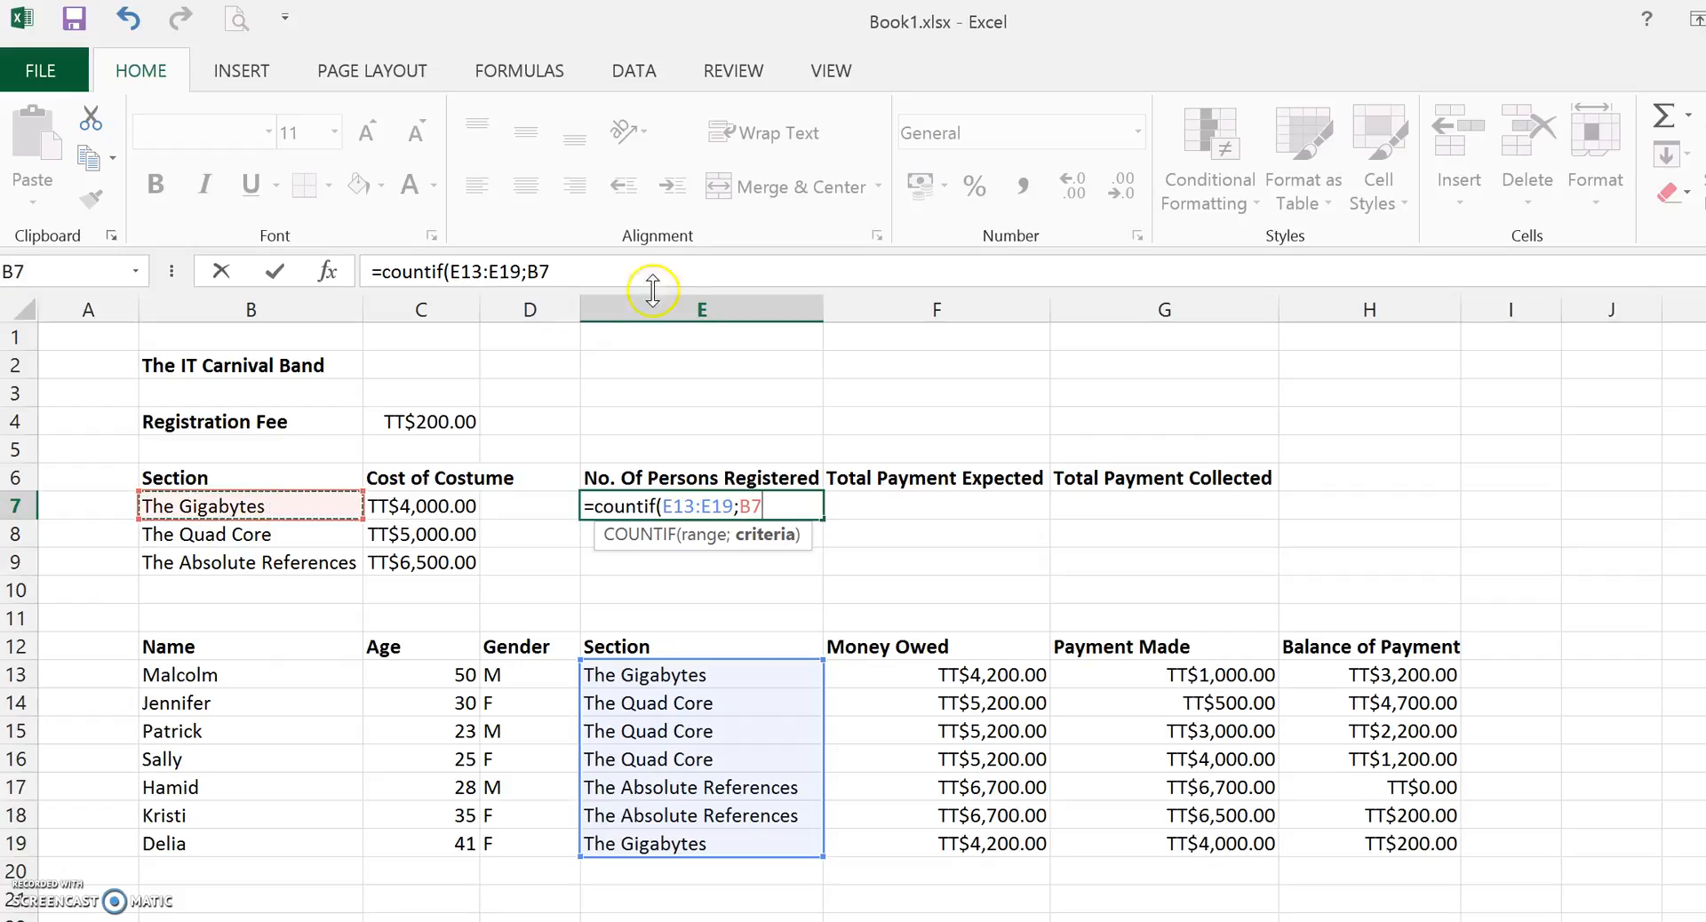
click(568, 269)
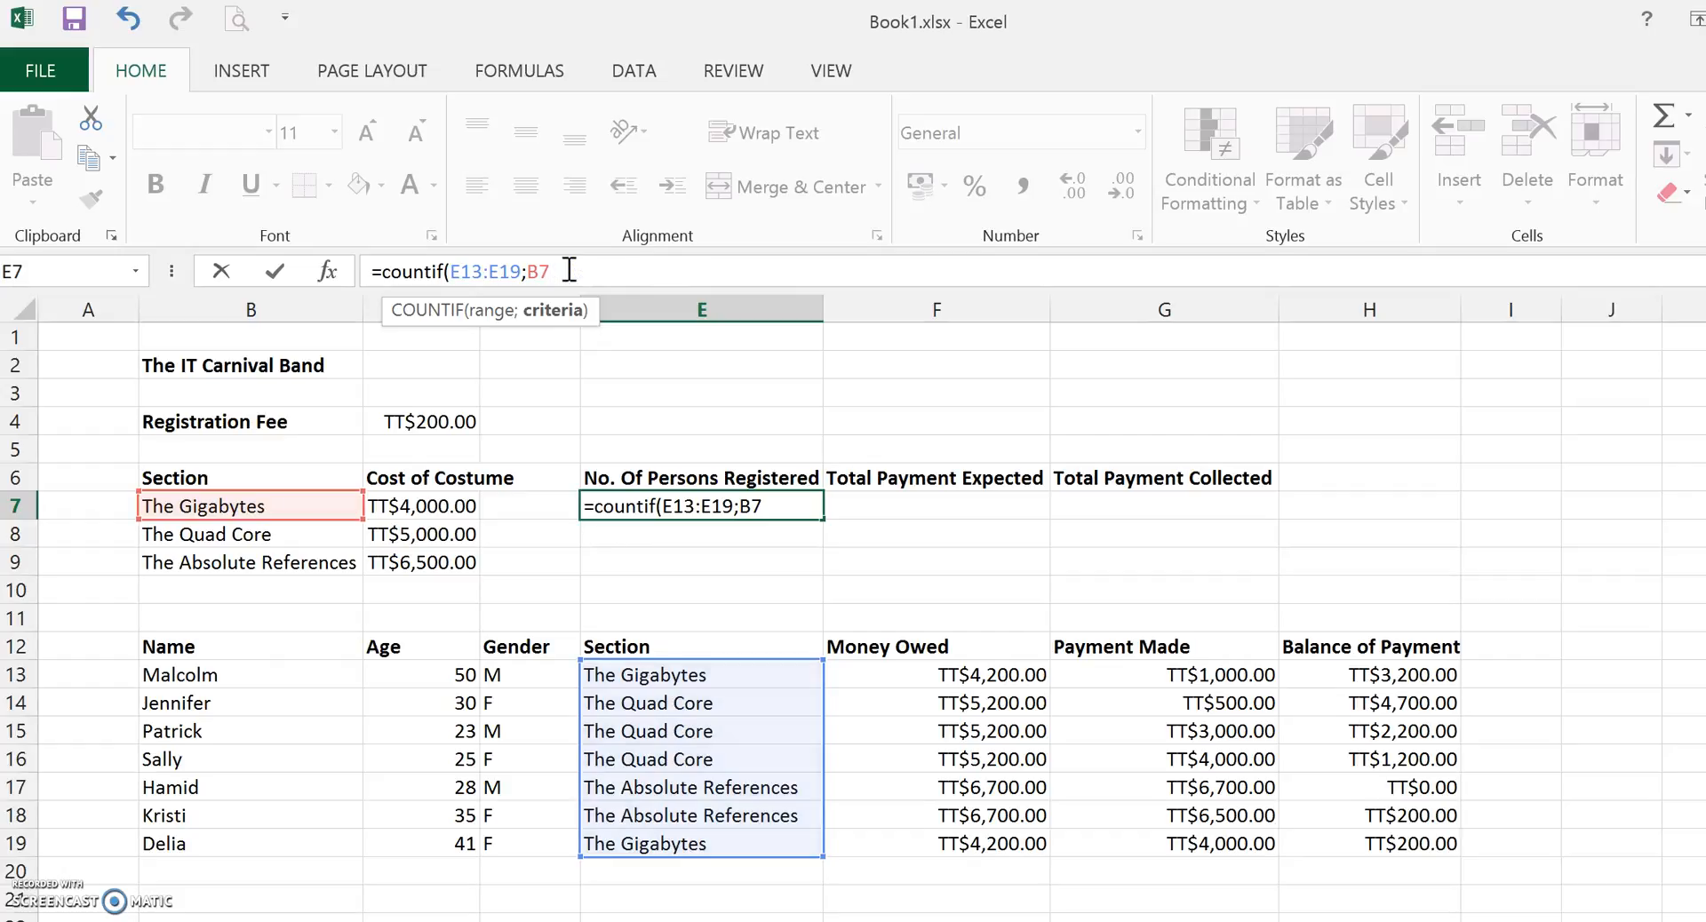
key(Return)
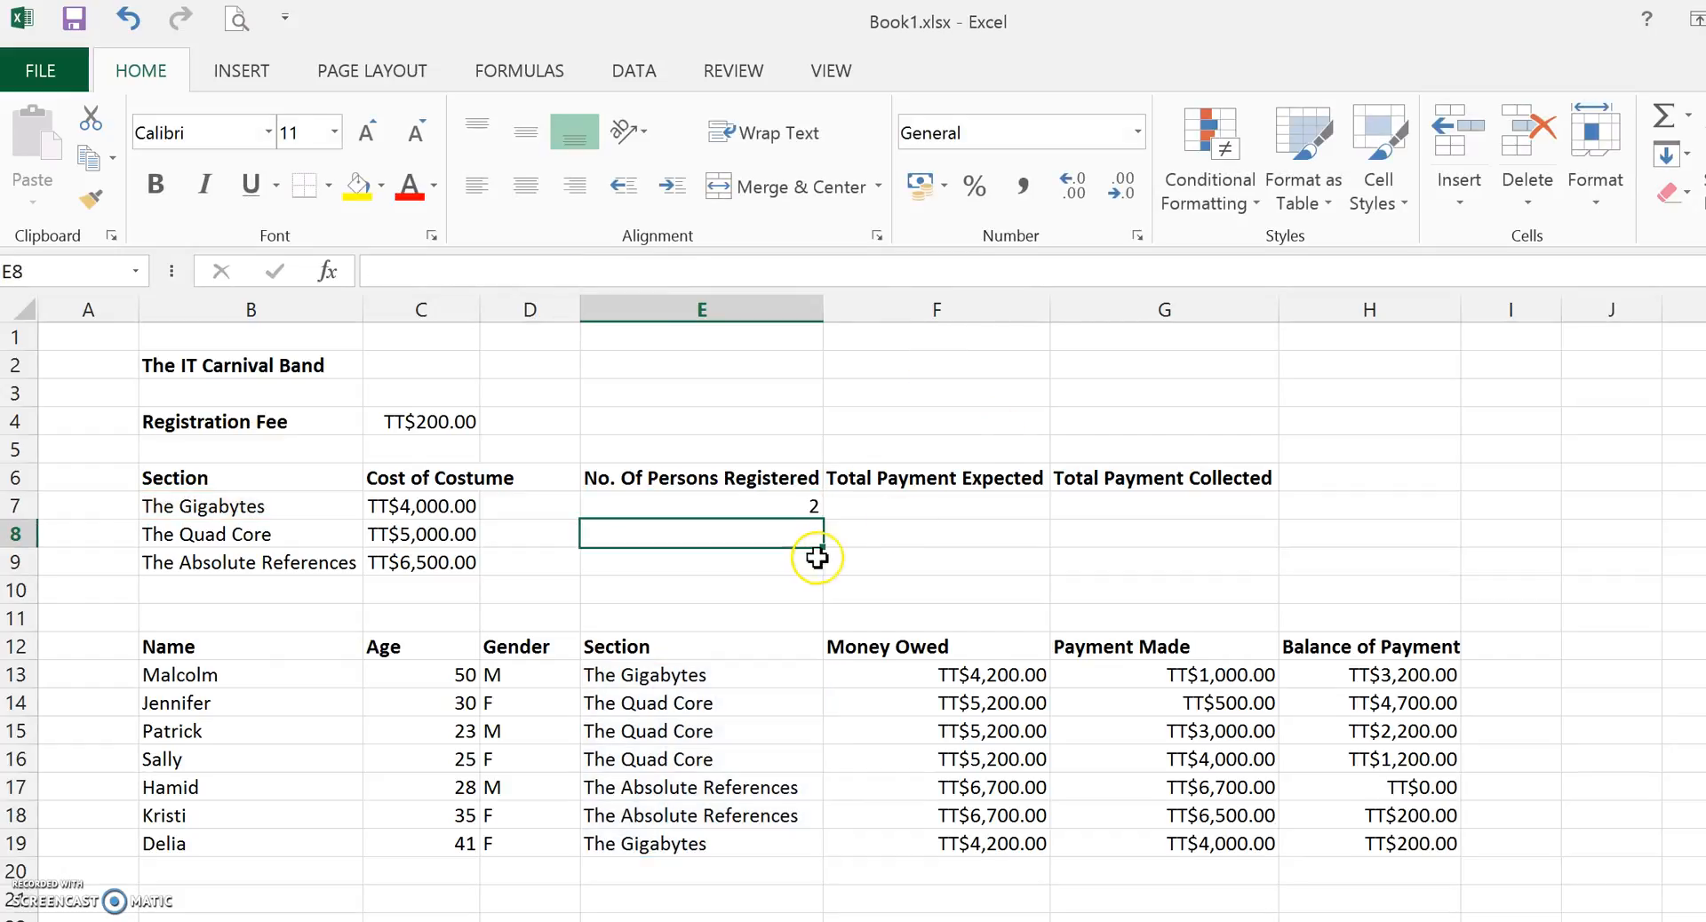
Edit E7's formula to make the range absolute as $E$13:$E$19.
click(754, 503)
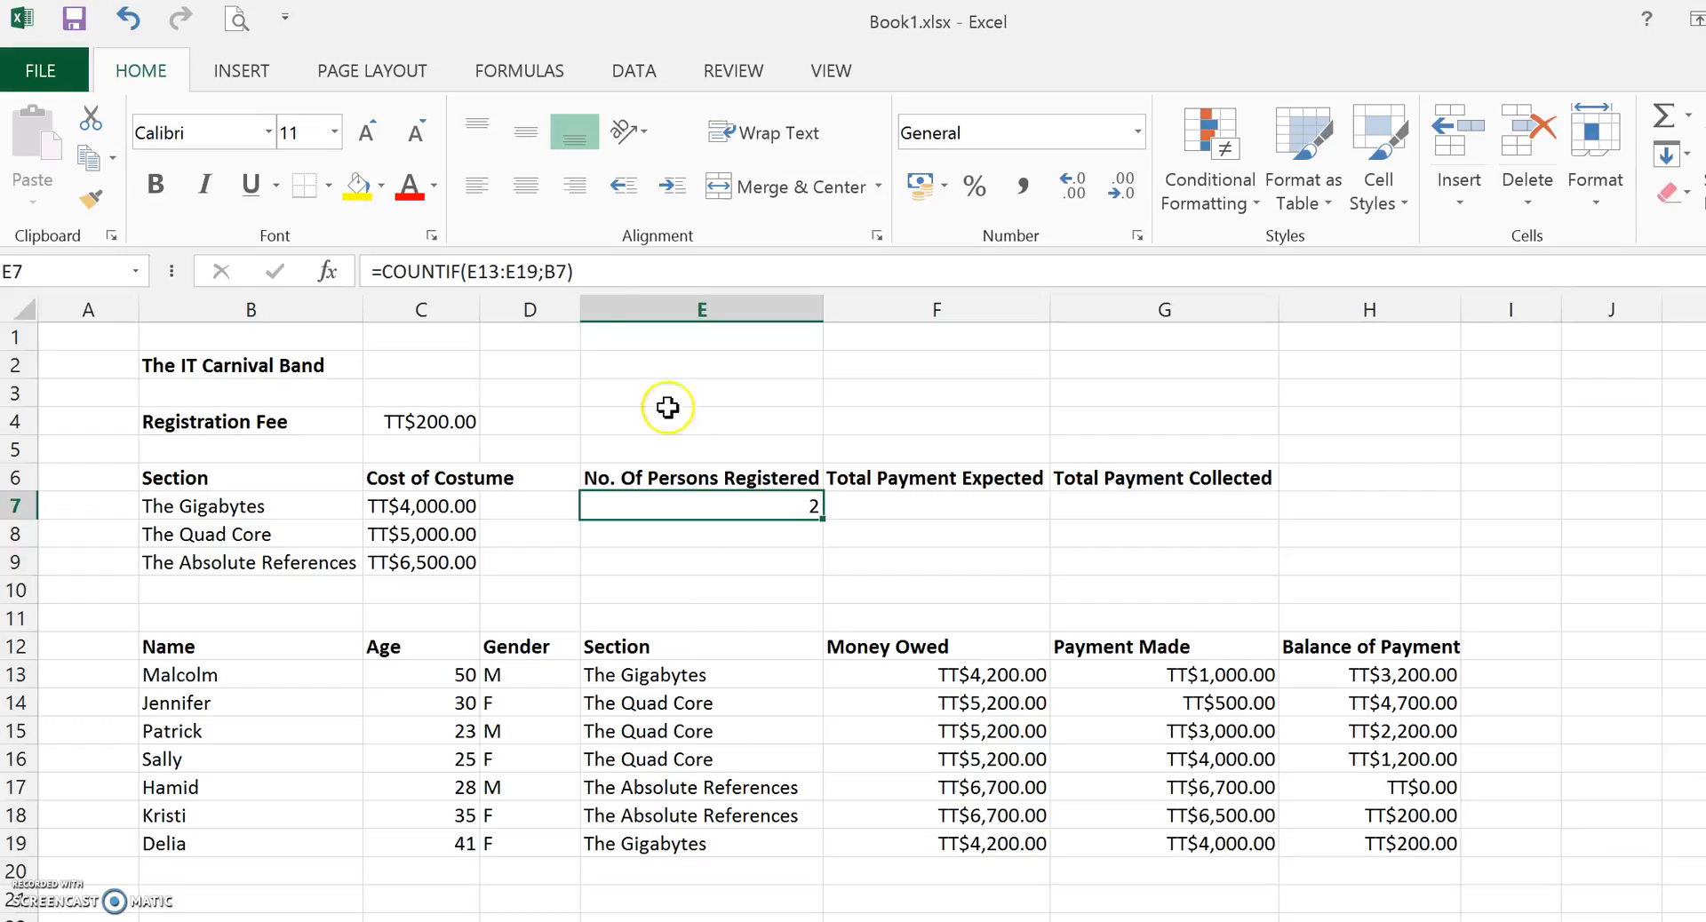
click(468, 269)
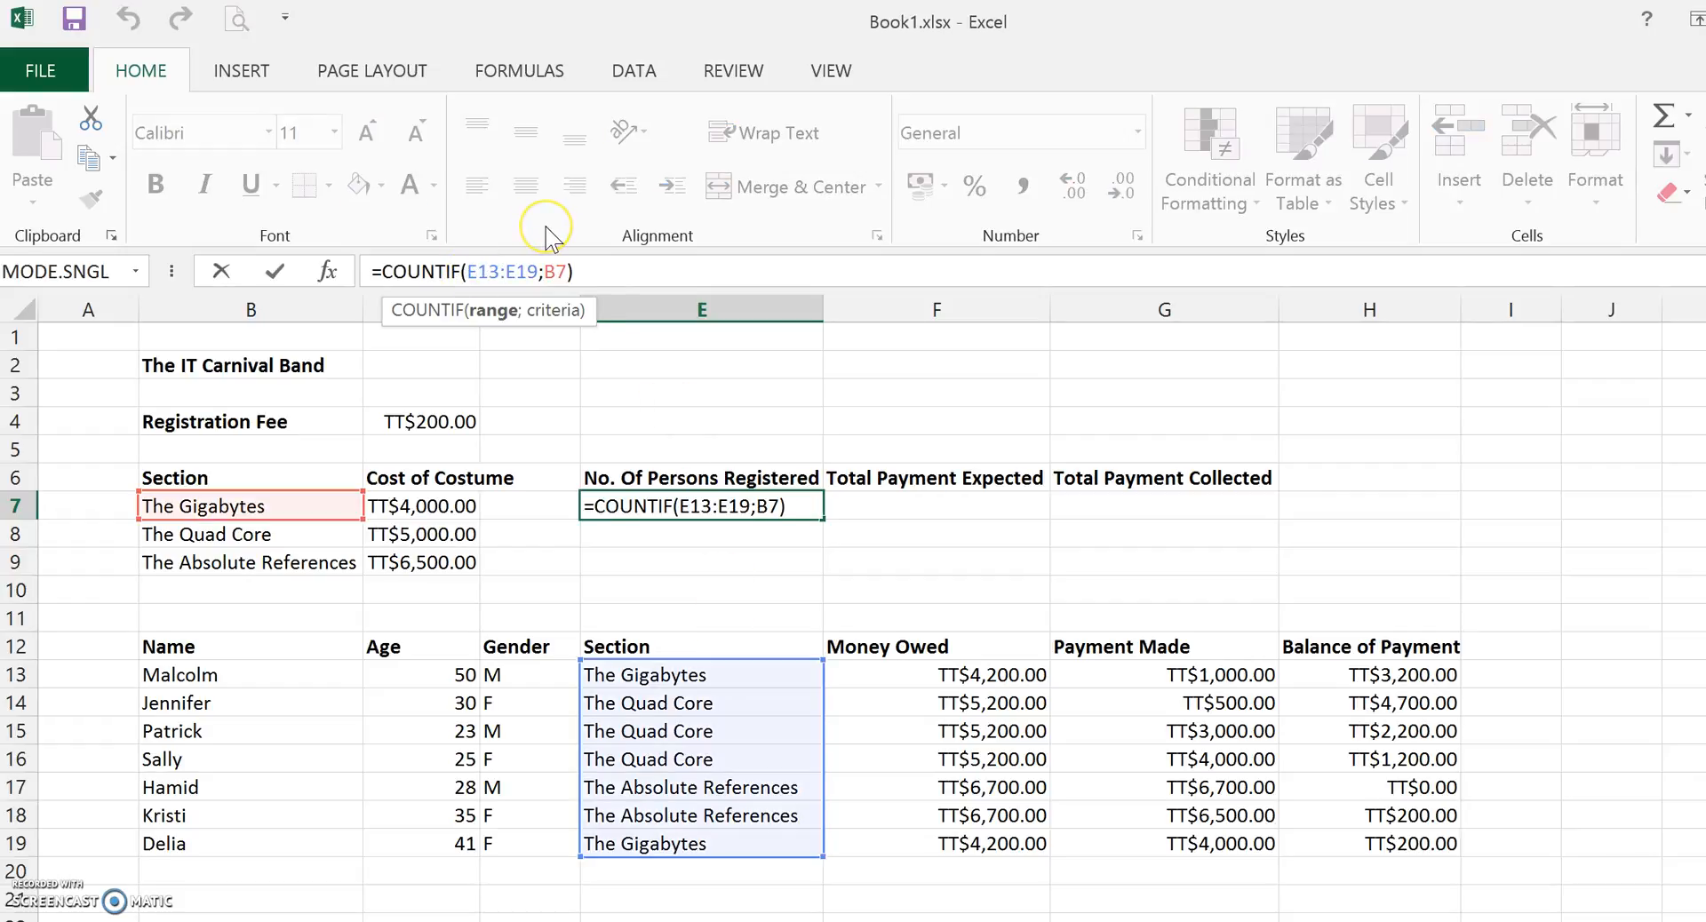
text($)
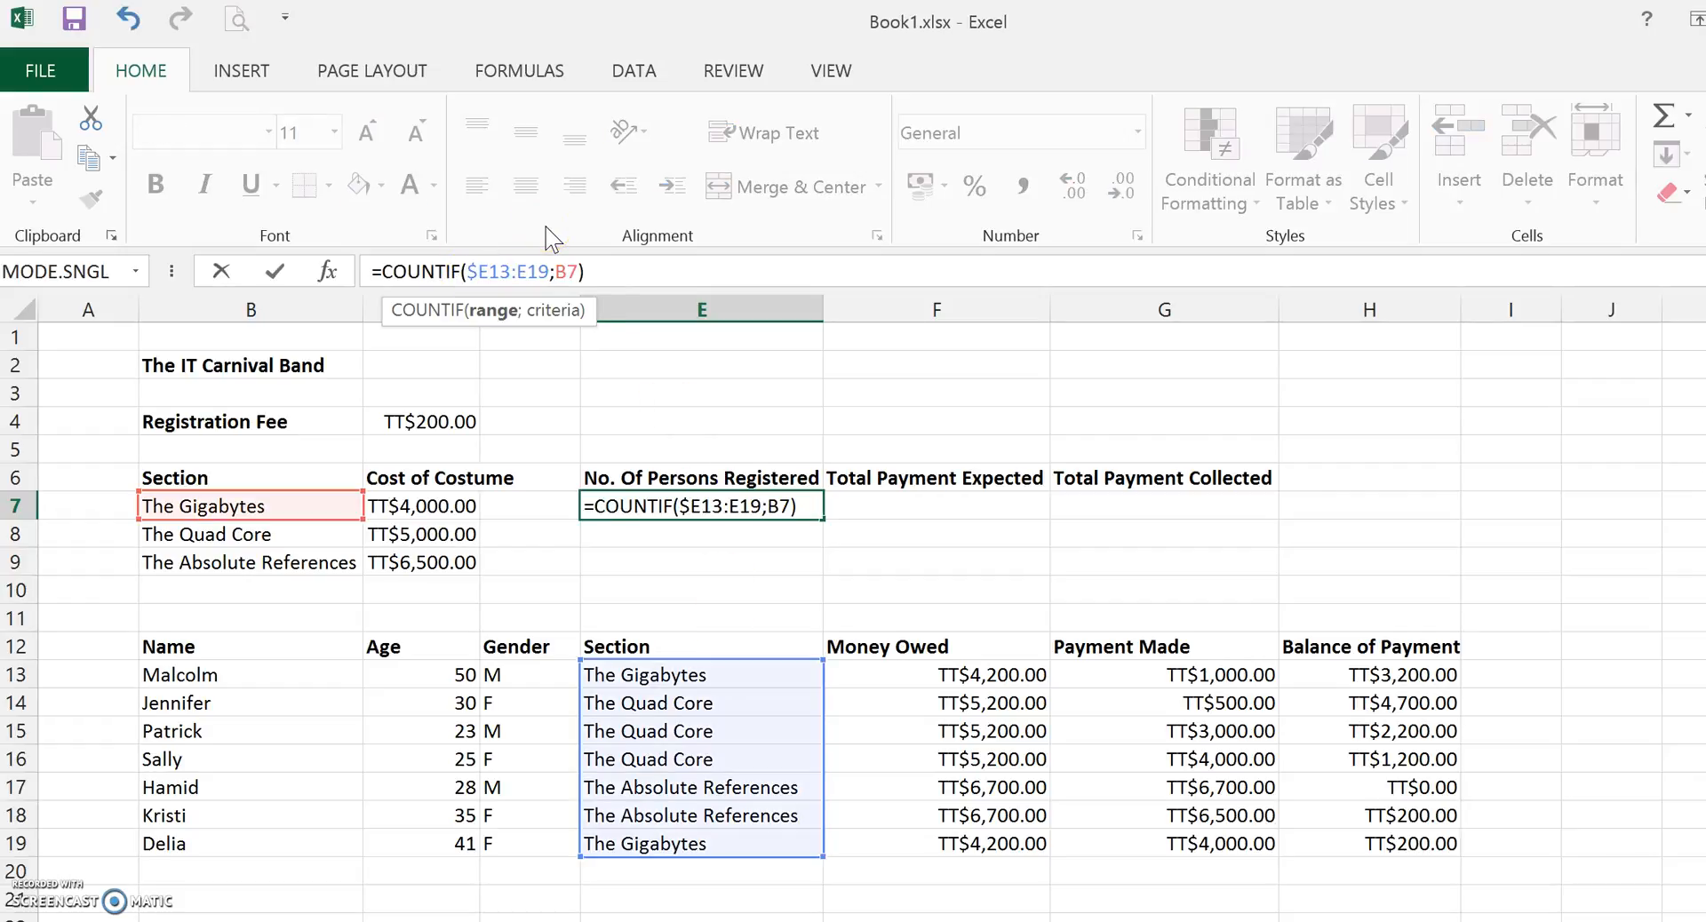
key(Right)
text($E$)
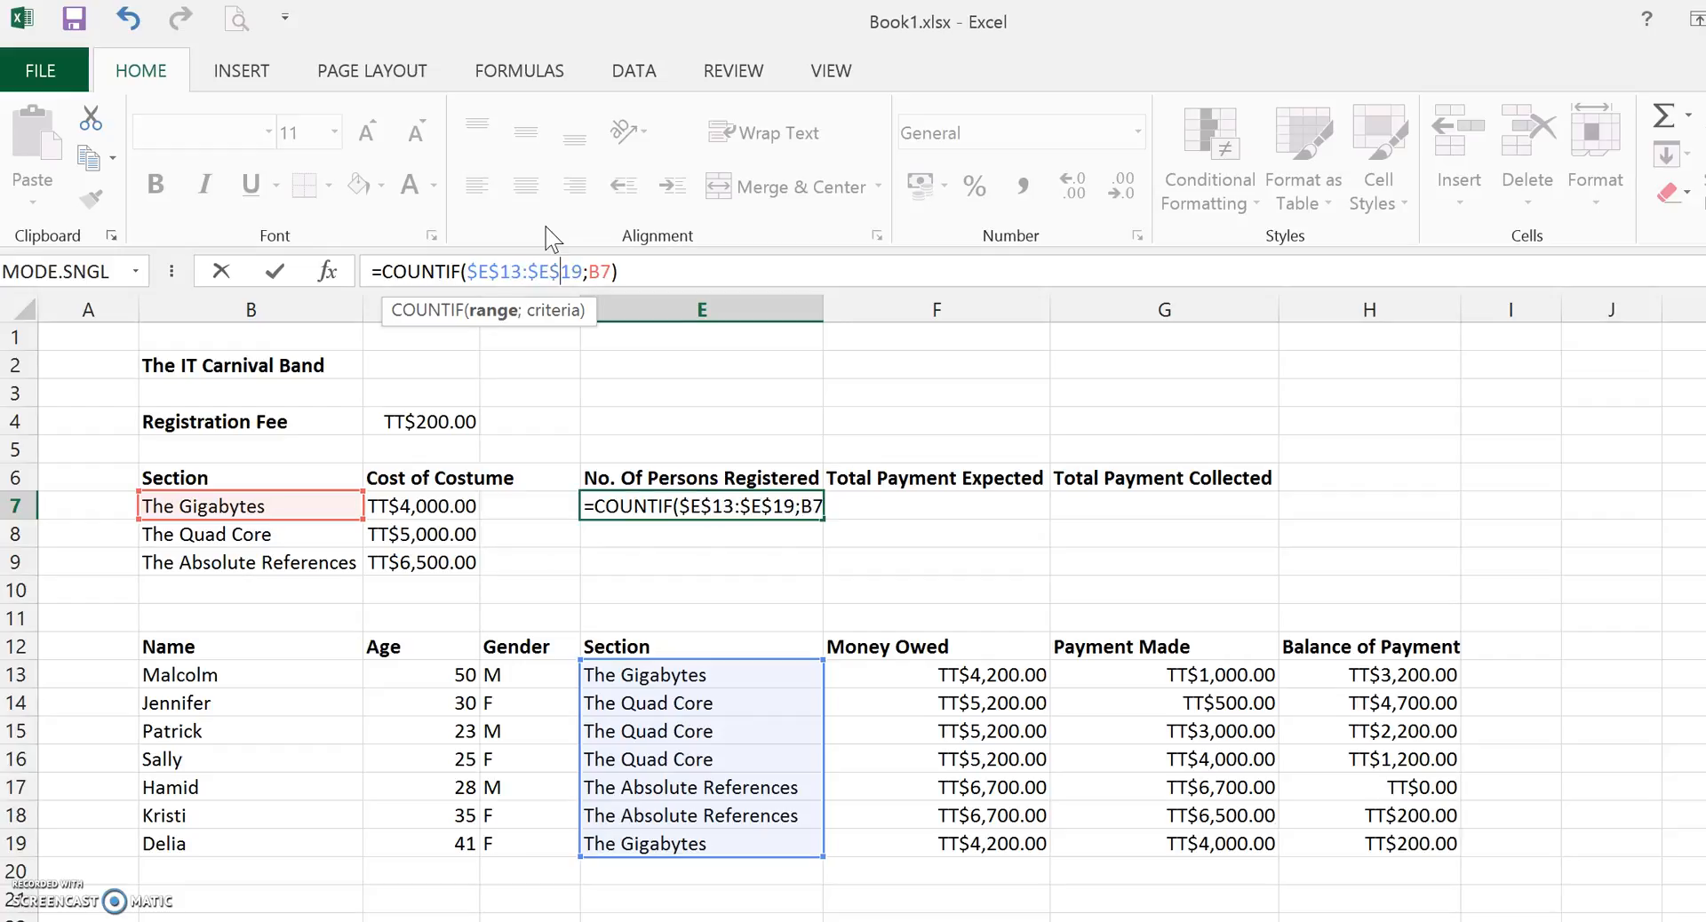
key(Return)
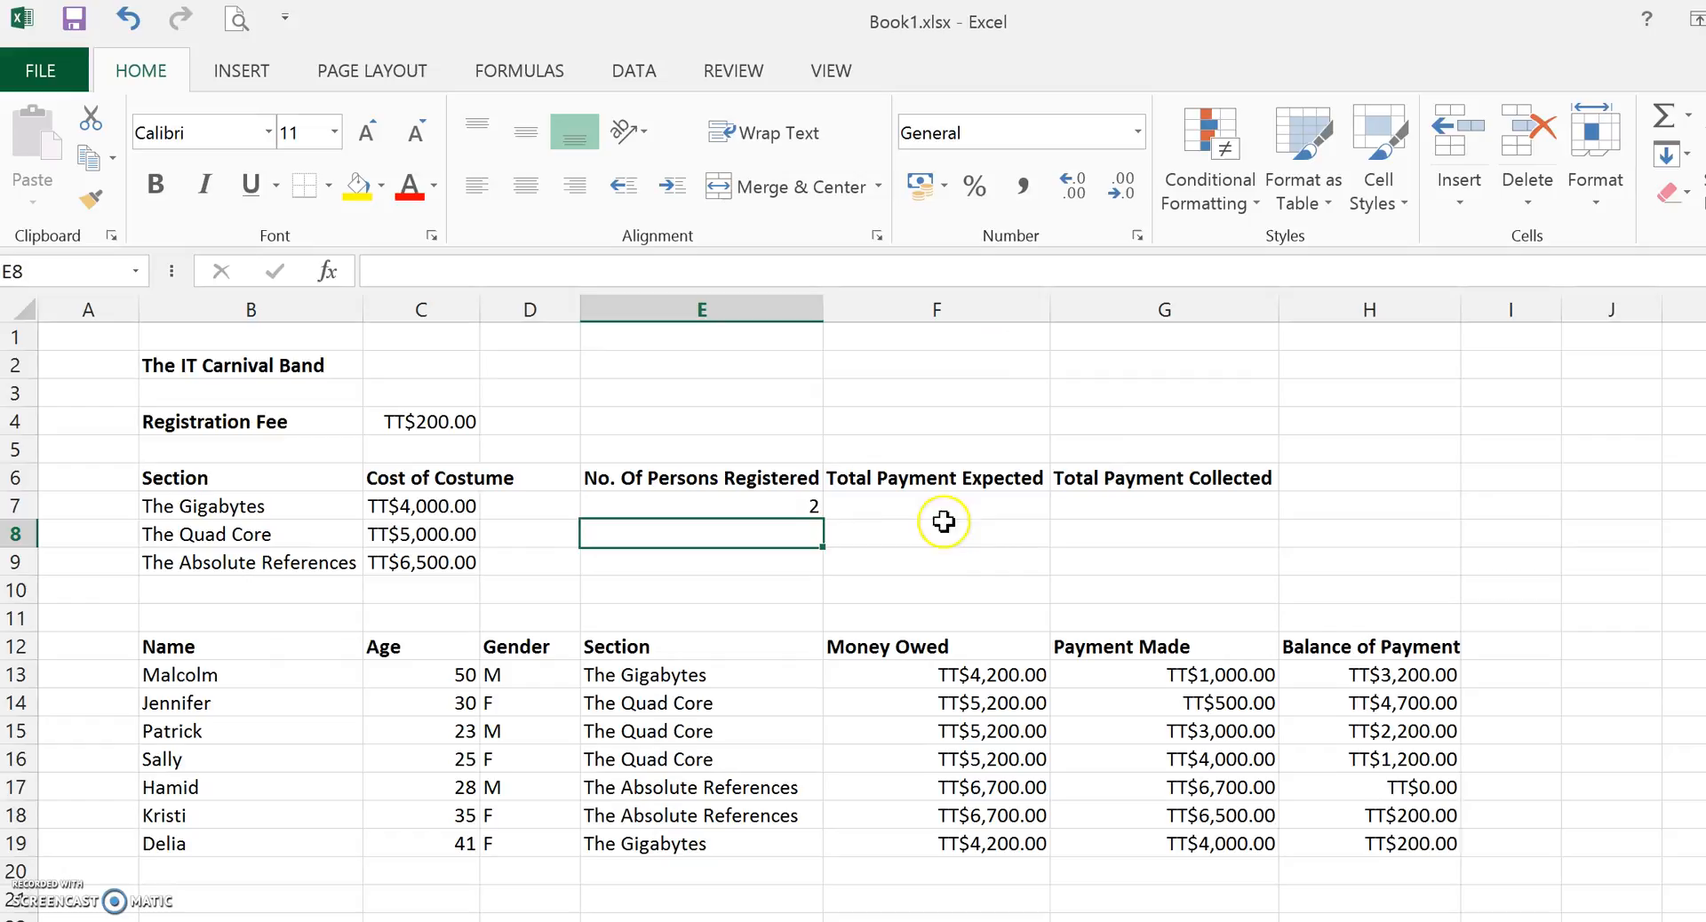
Copy the E7 COUNTIF formula down through E9.
click(802, 507)
drag(824, 521, 811, 578)
click(895, 534)
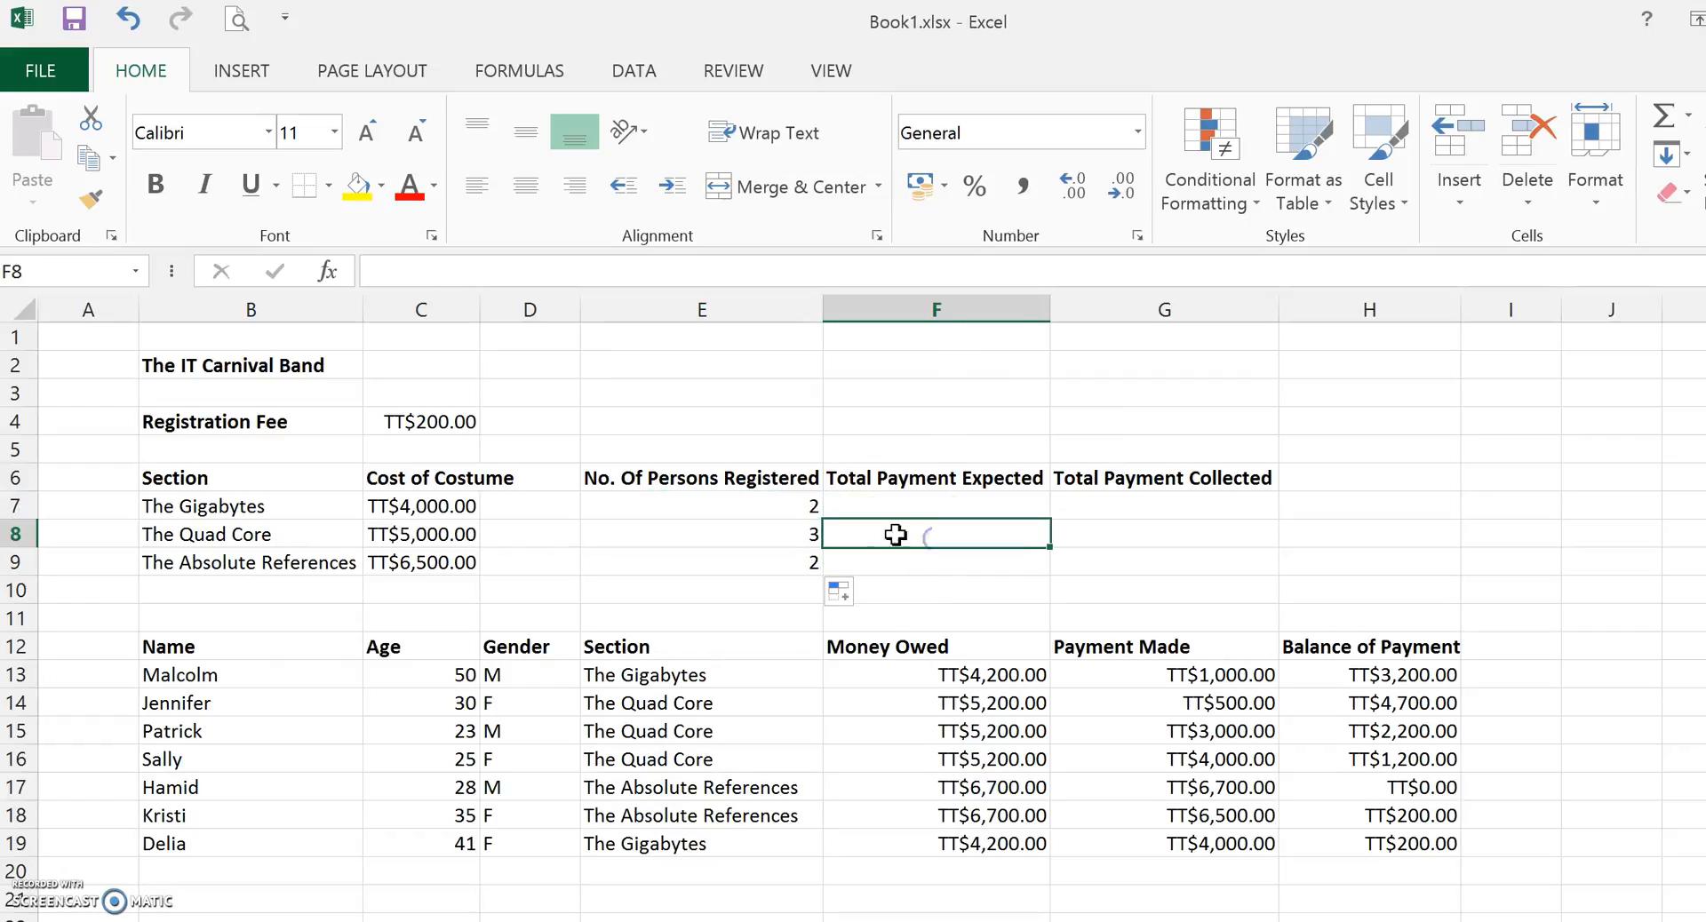
Open the copied formulas in E8 and E9 to check their references.
double_click(725, 534)
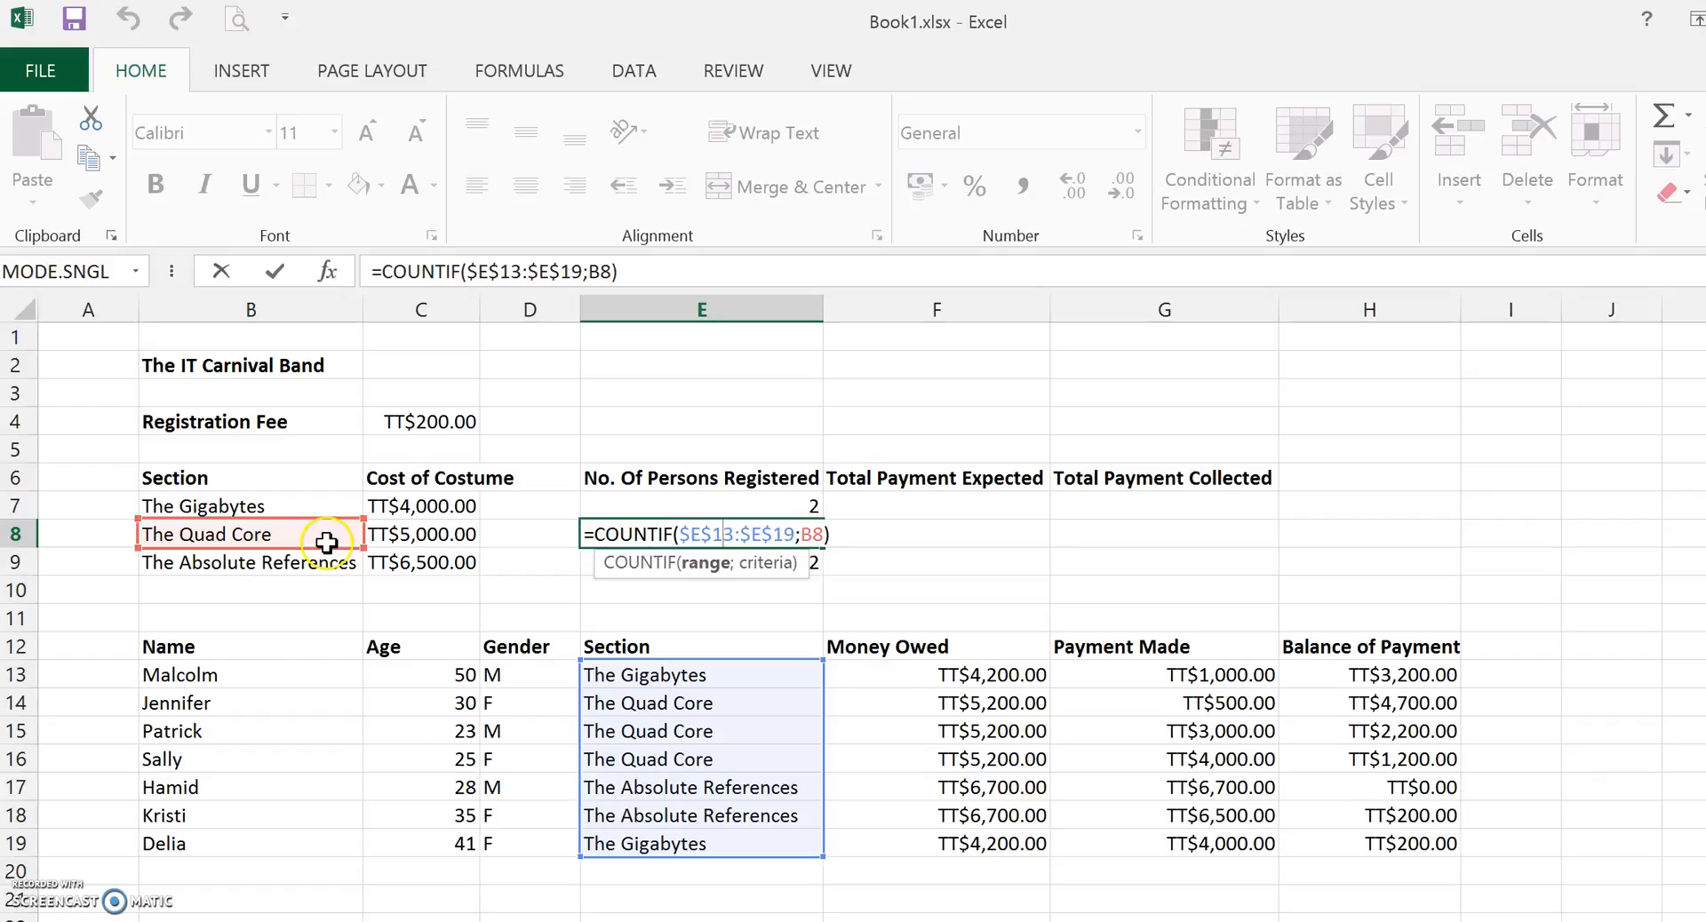
key(Return)
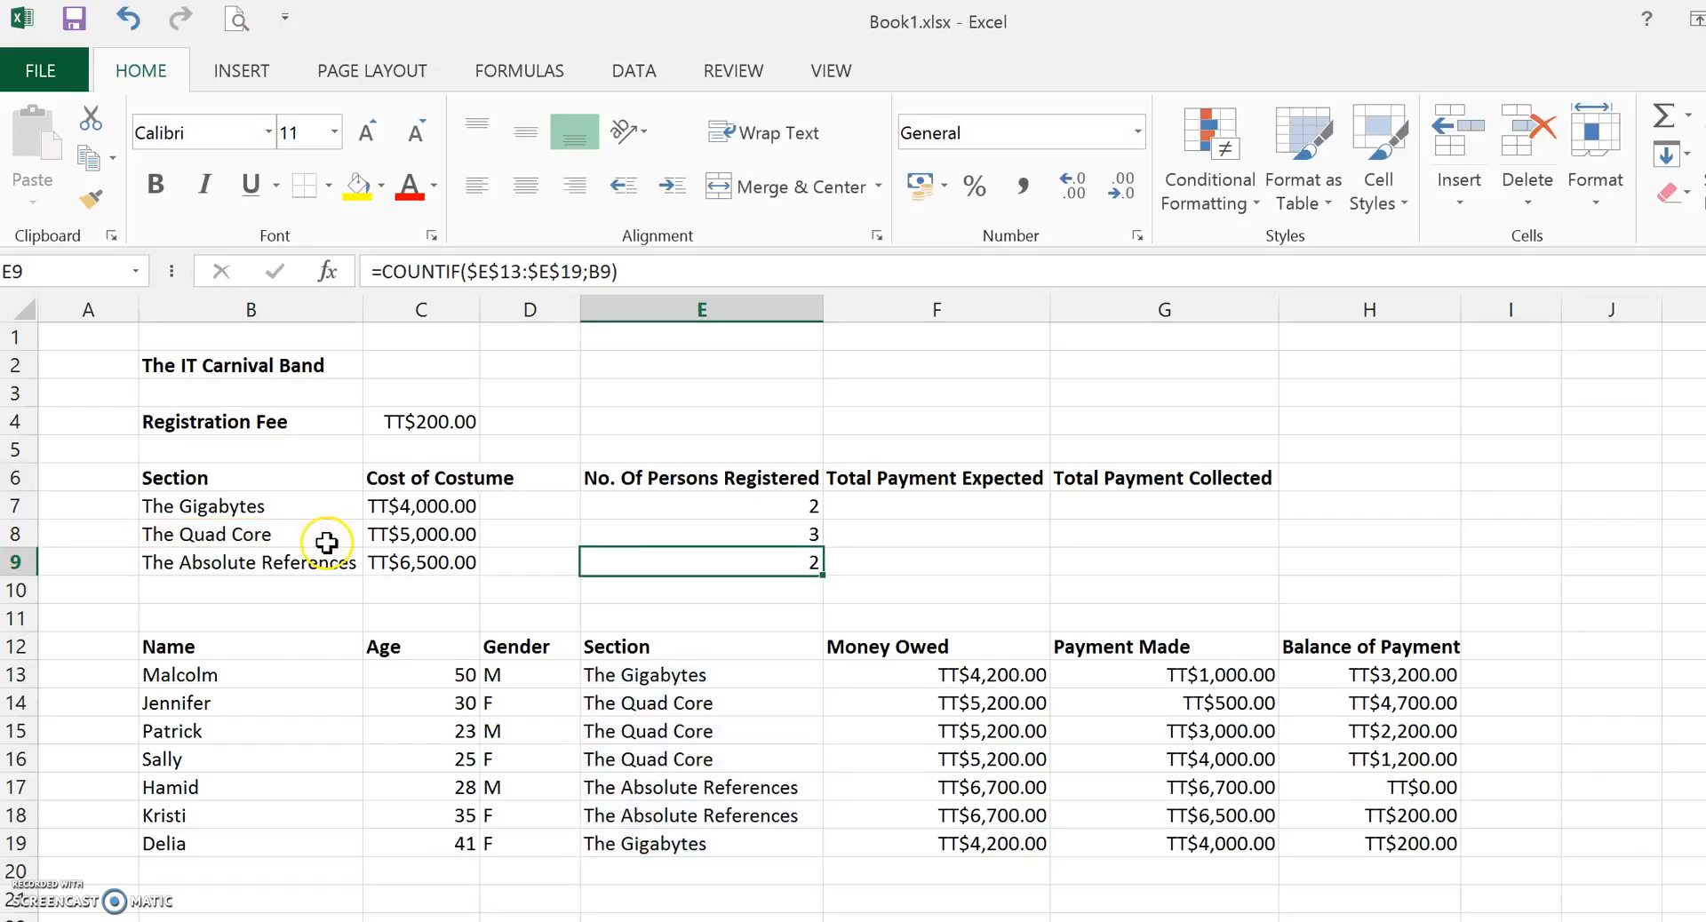
double_click(767, 561)
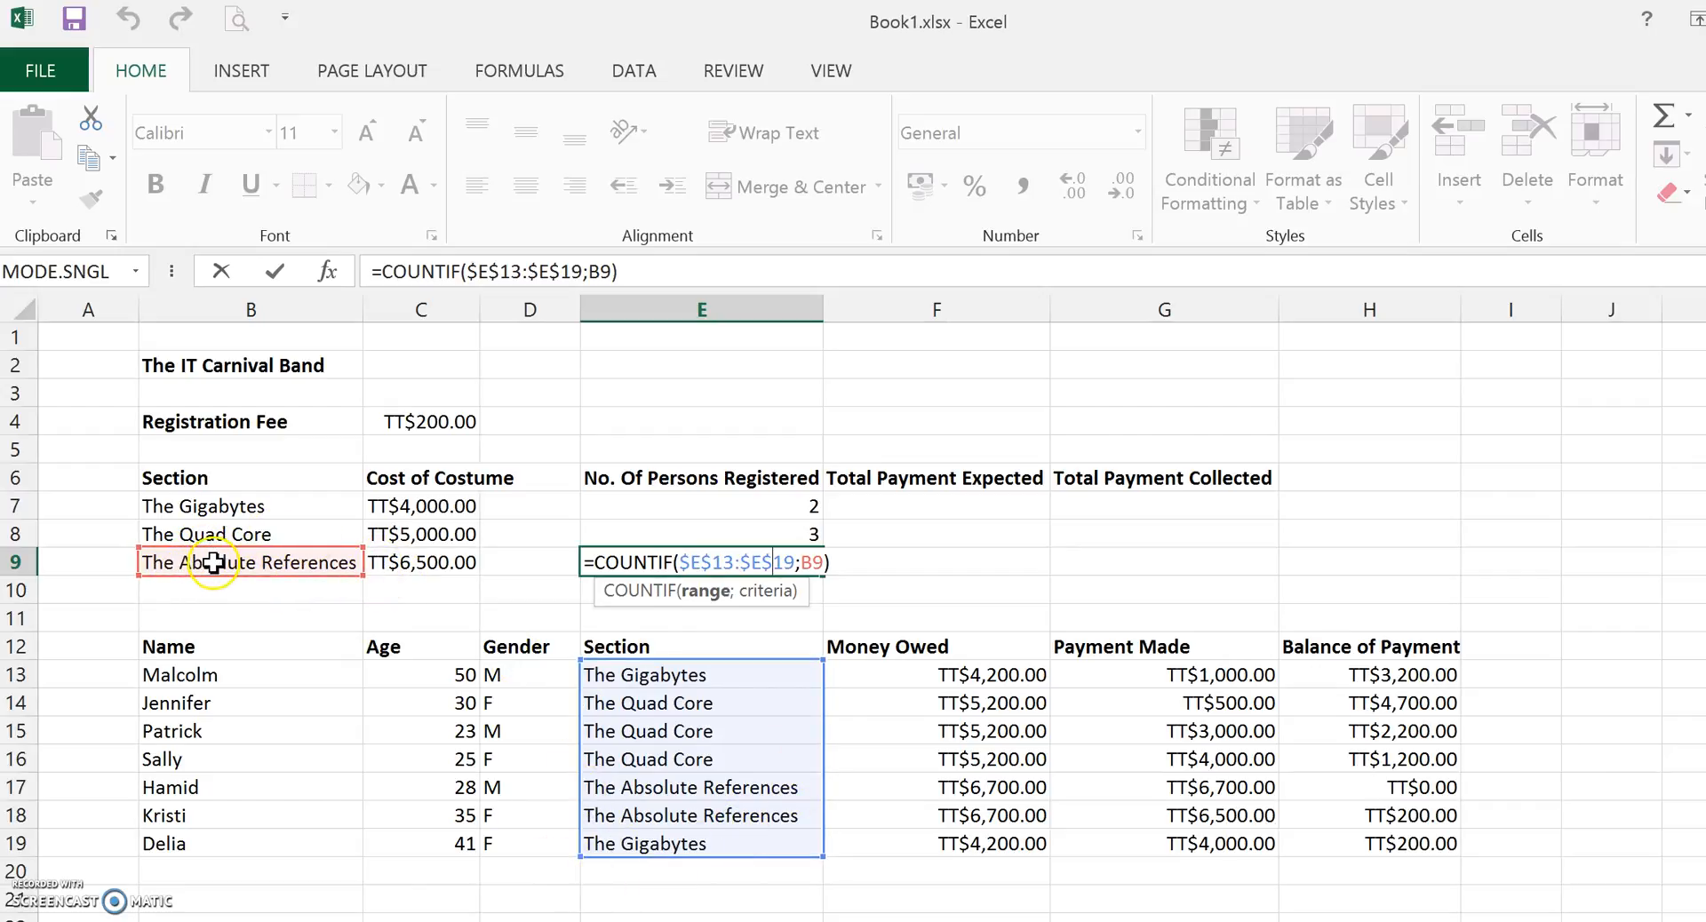
key(Return)
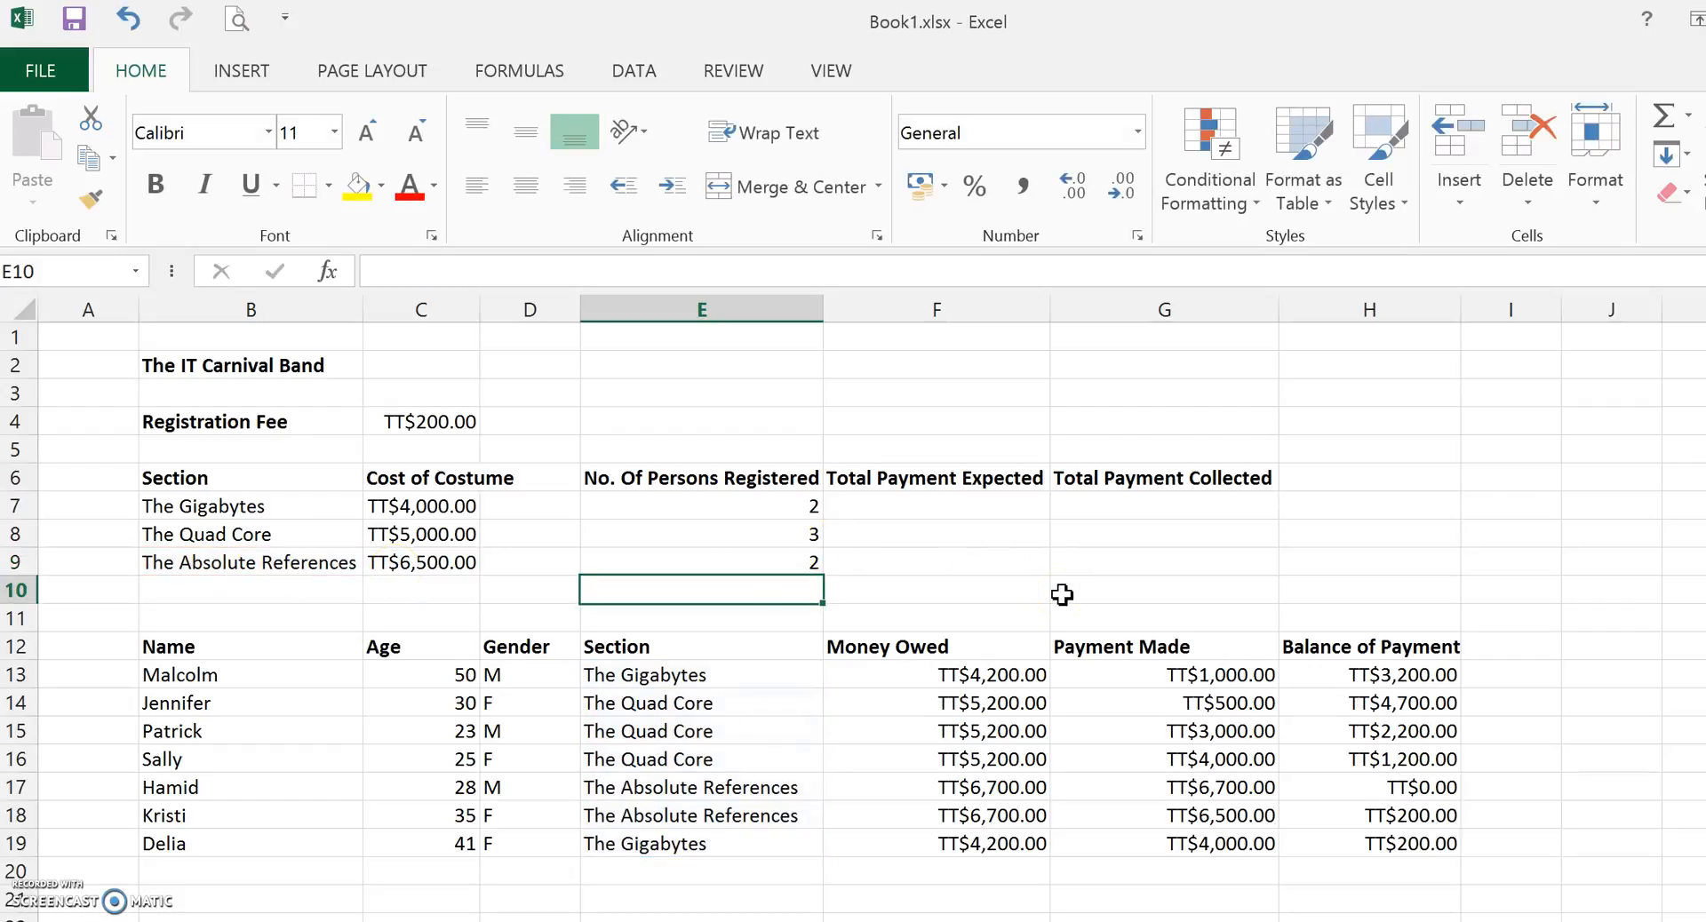
Enter a SUMIF formula in F7 summing Money Owed F13:F19 where Section E13:E19 matches B7.
click(949, 504)
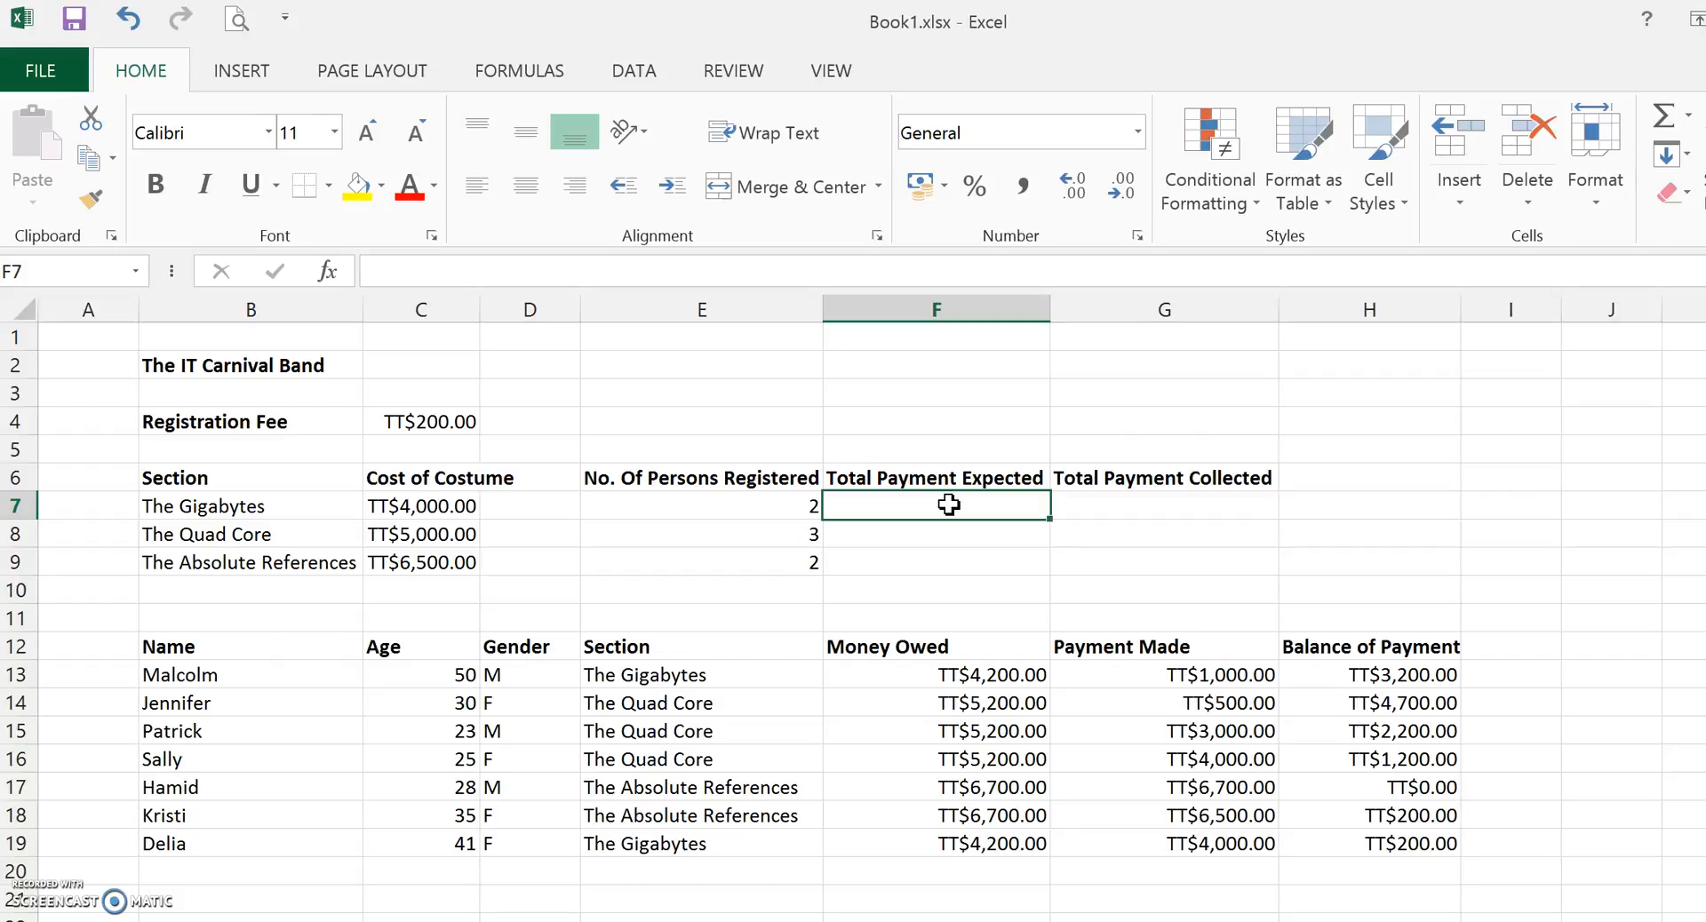
text(=)
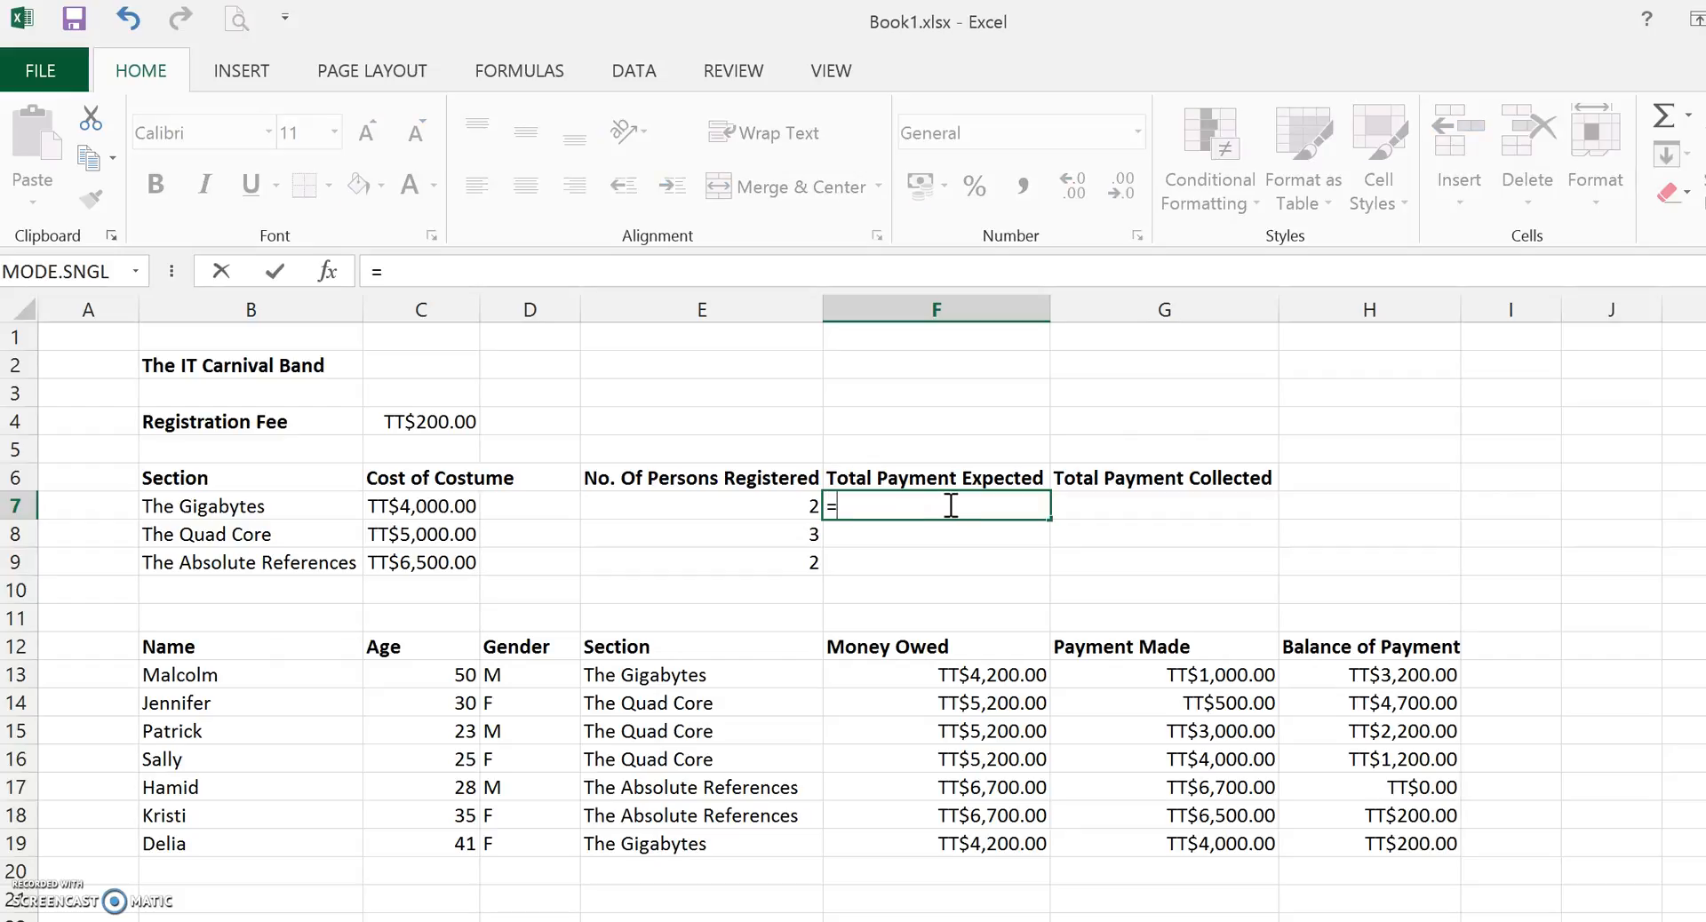
text(sum)
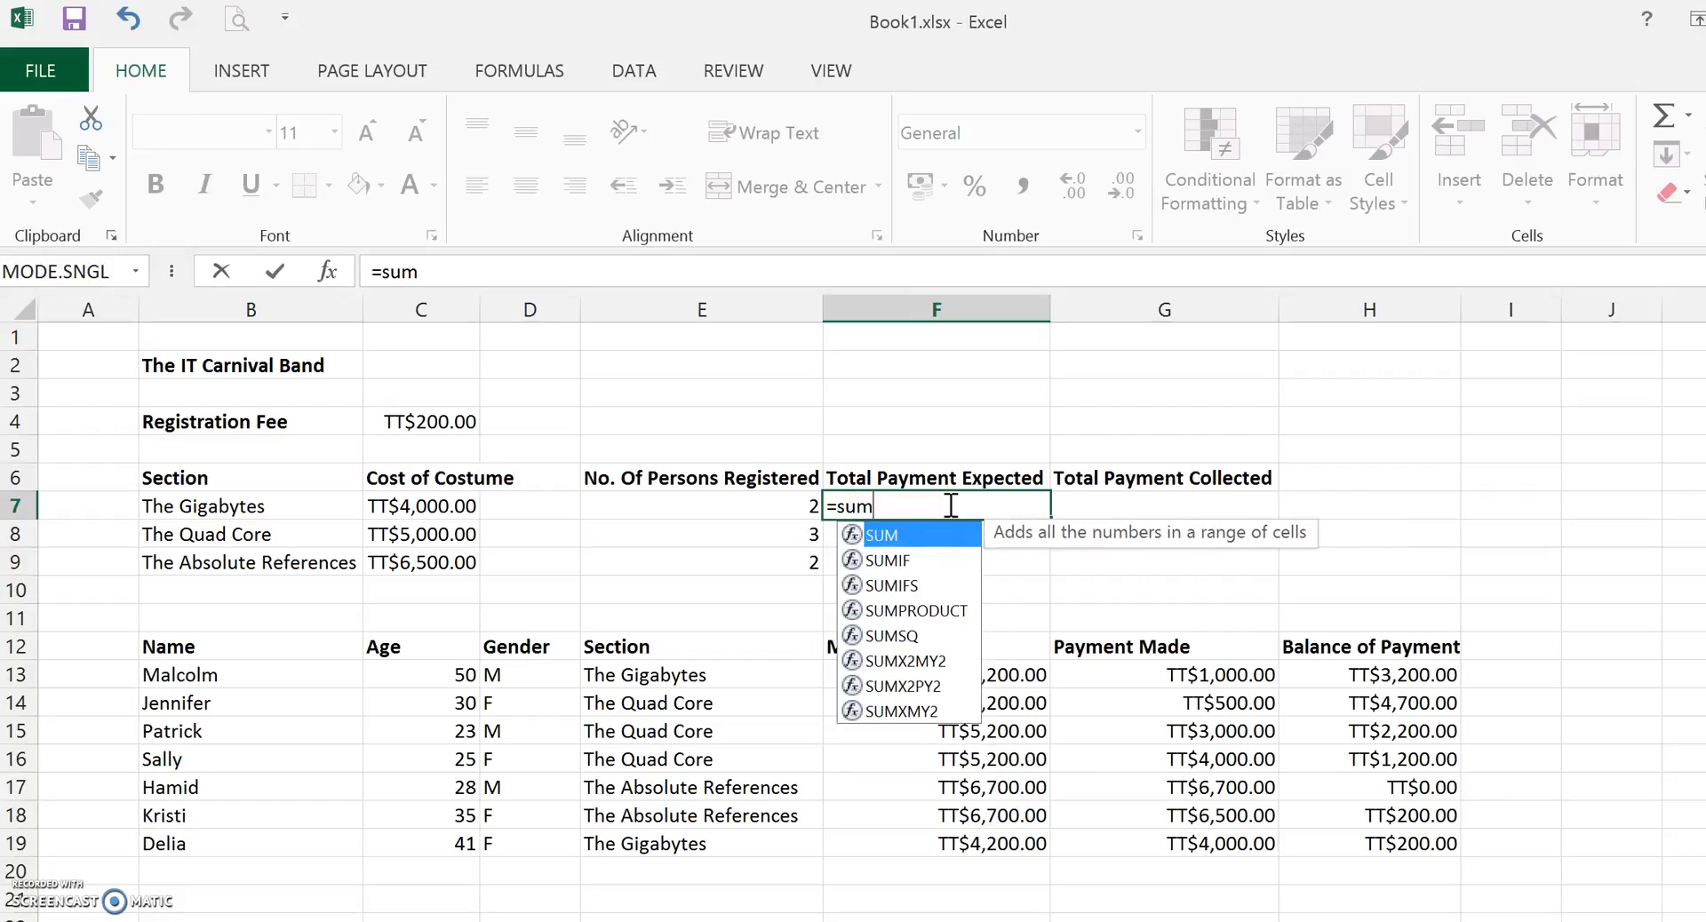
text(if()
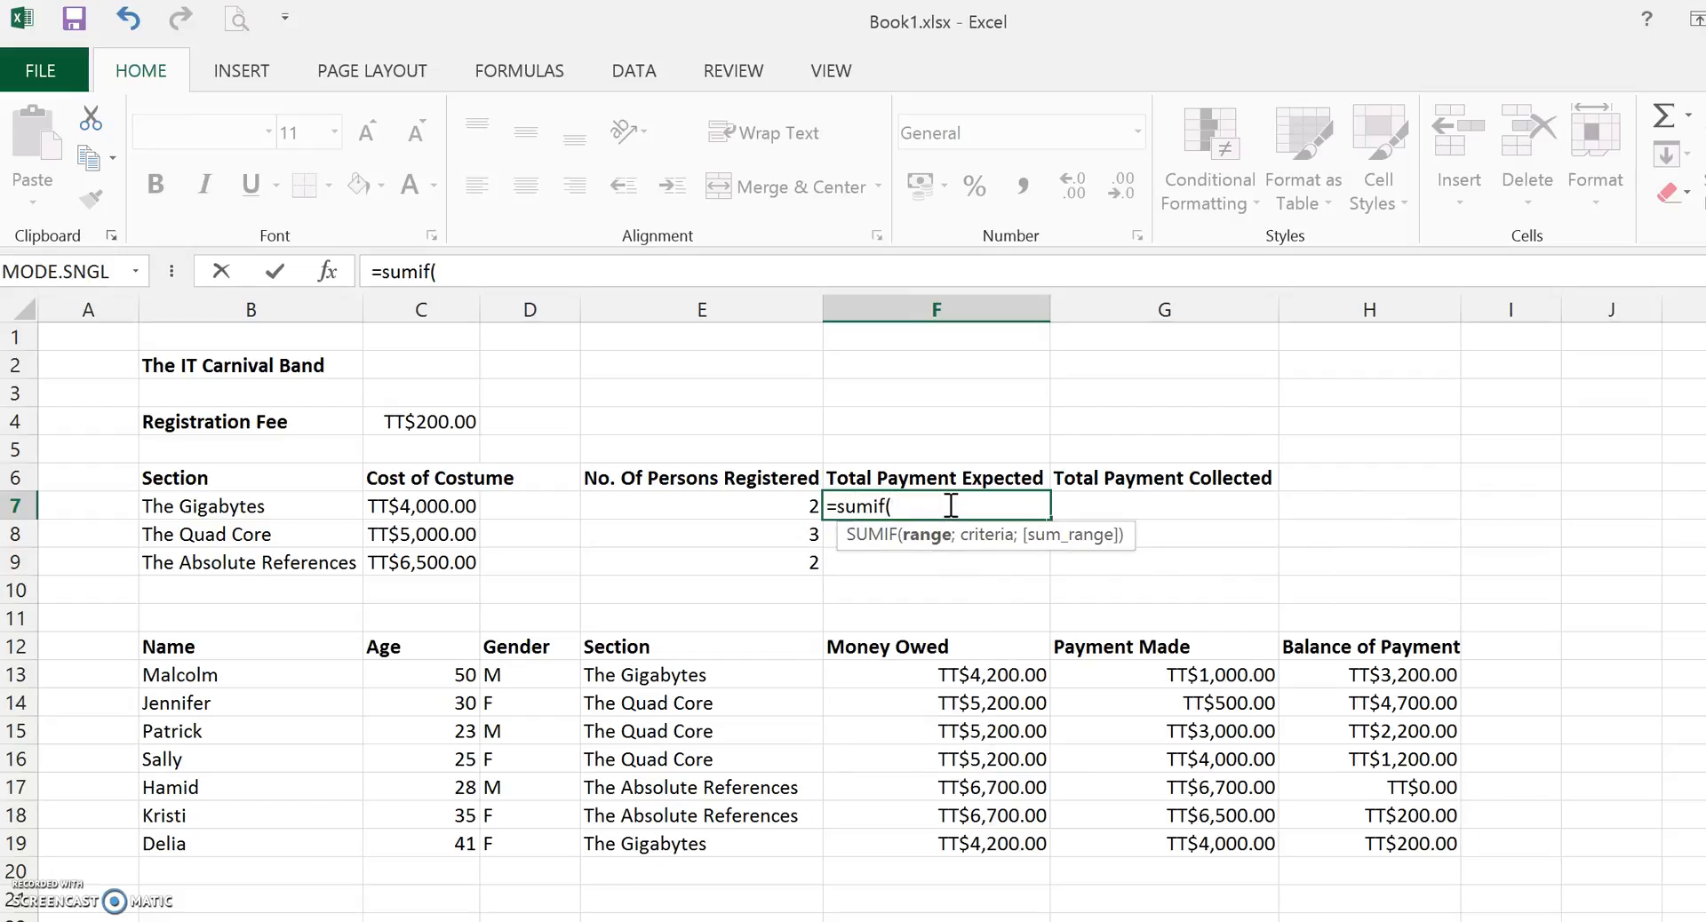
click(986, 675)
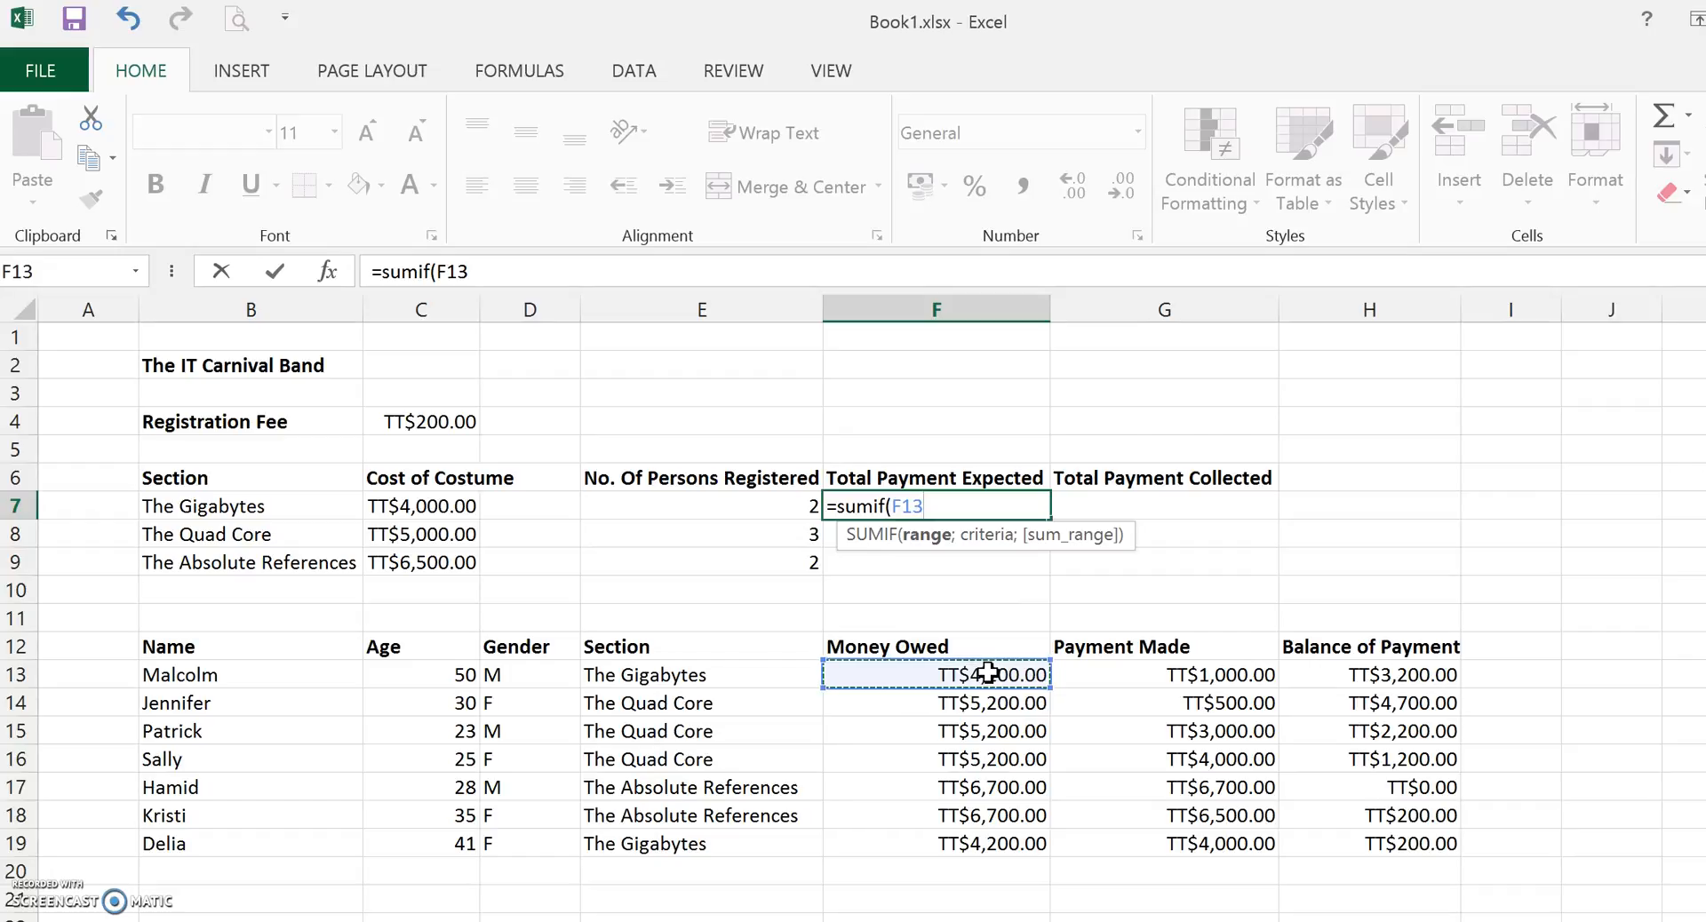
drag(636, 674, 626, 849)
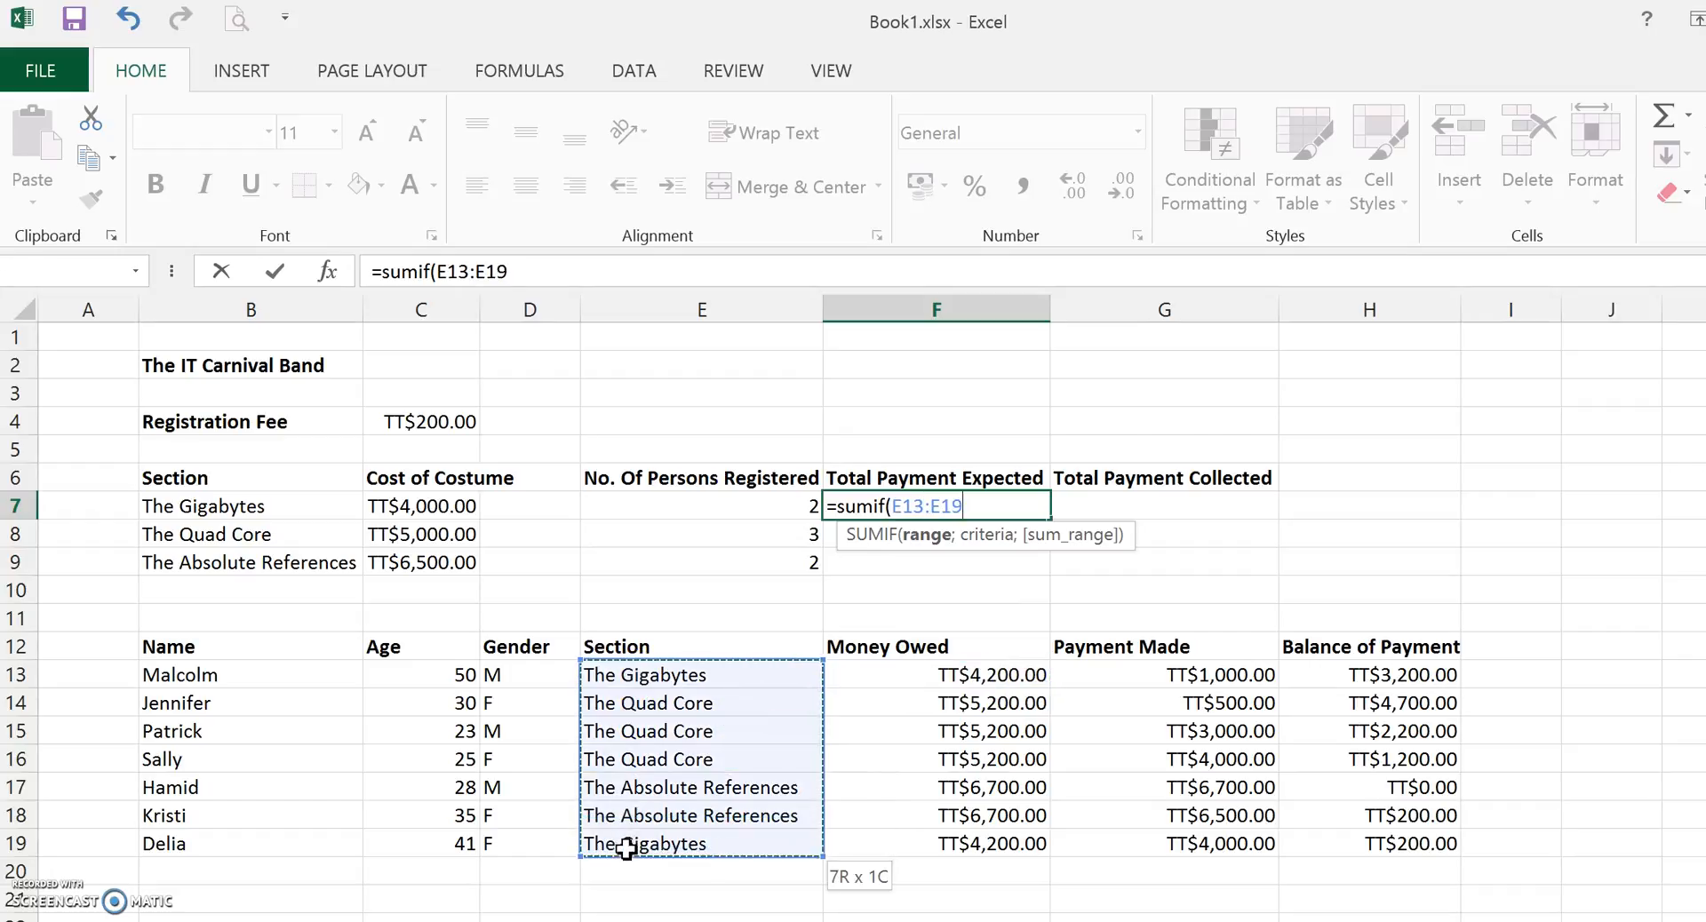
text(;)
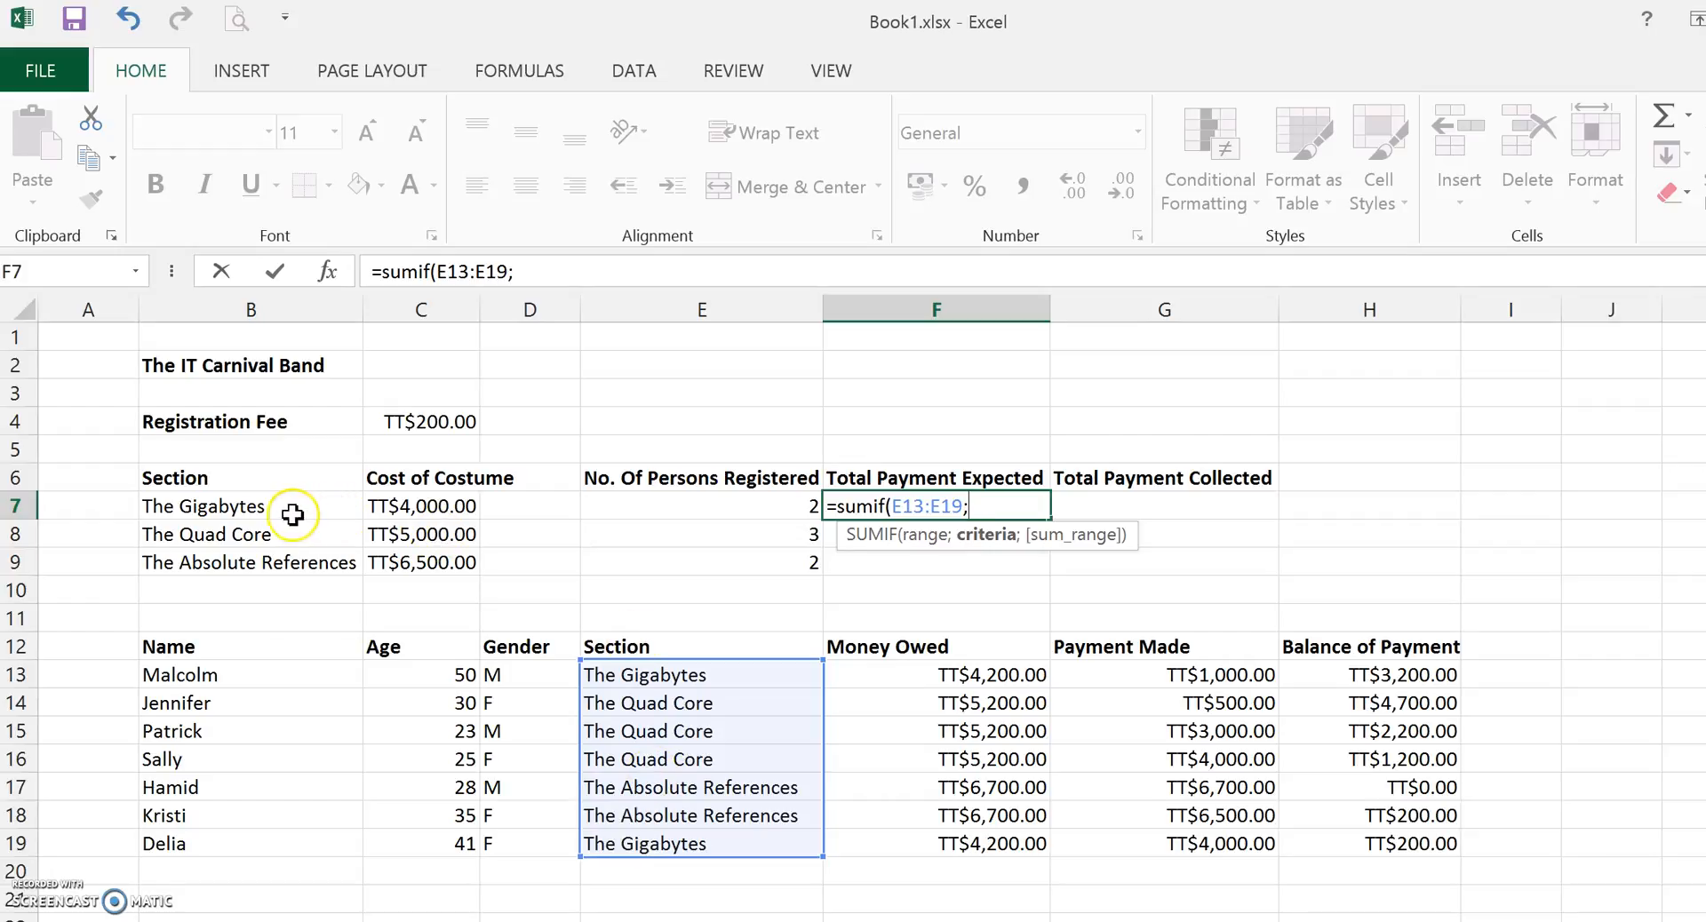
click(262, 507)
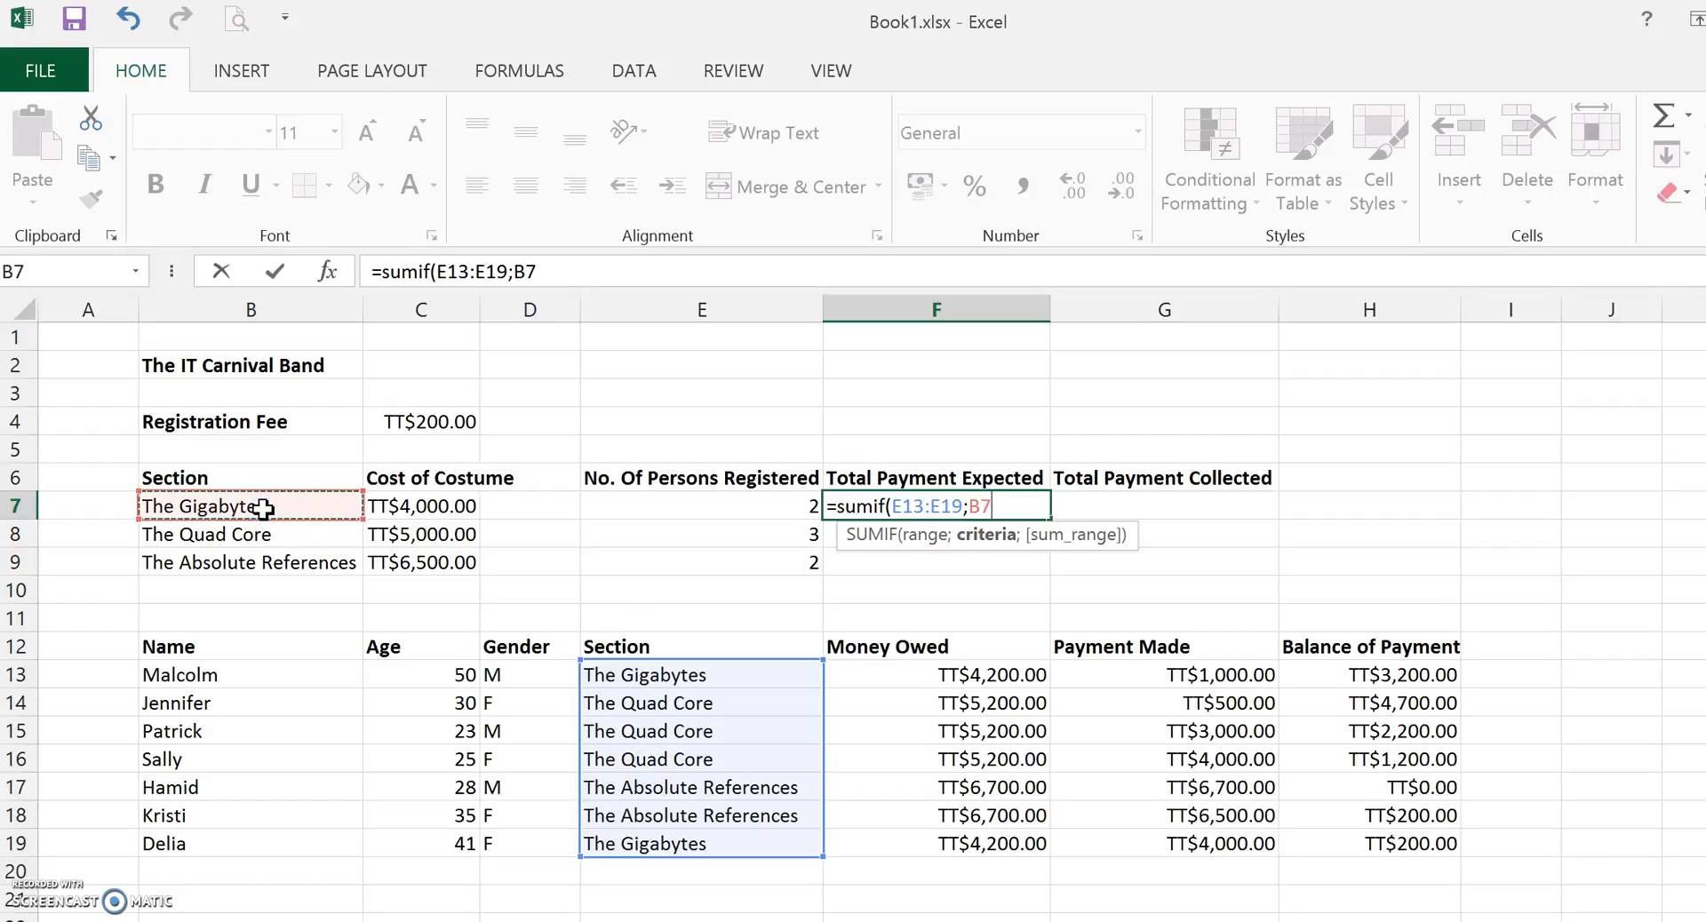
text(;)
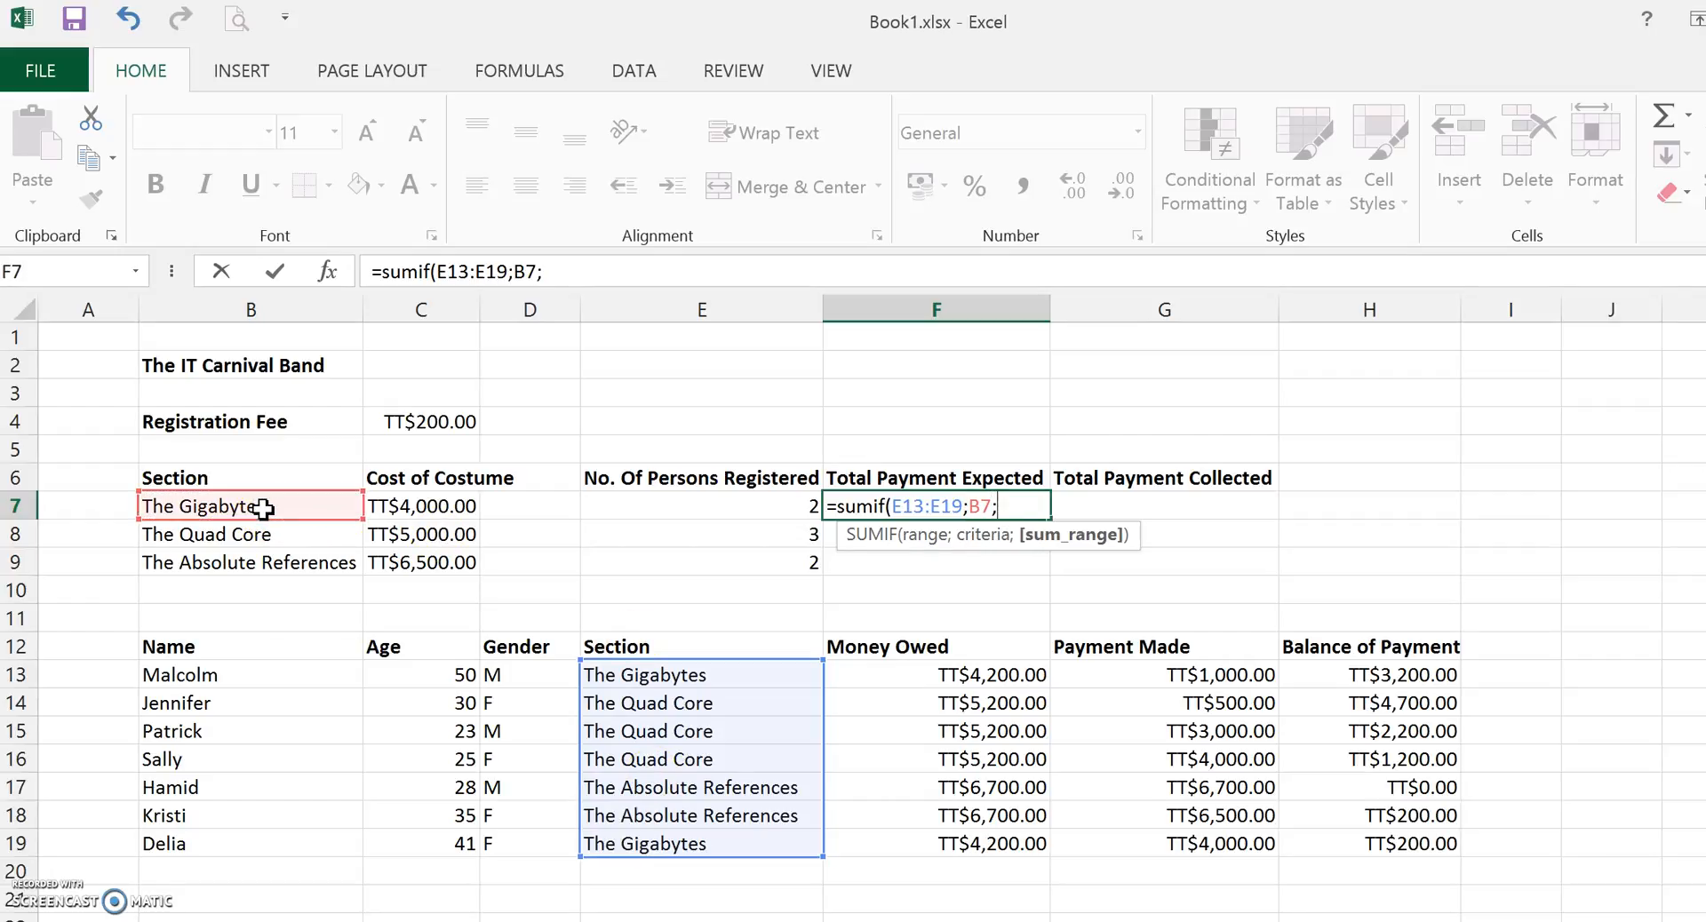
drag(986, 675, 953, 852)
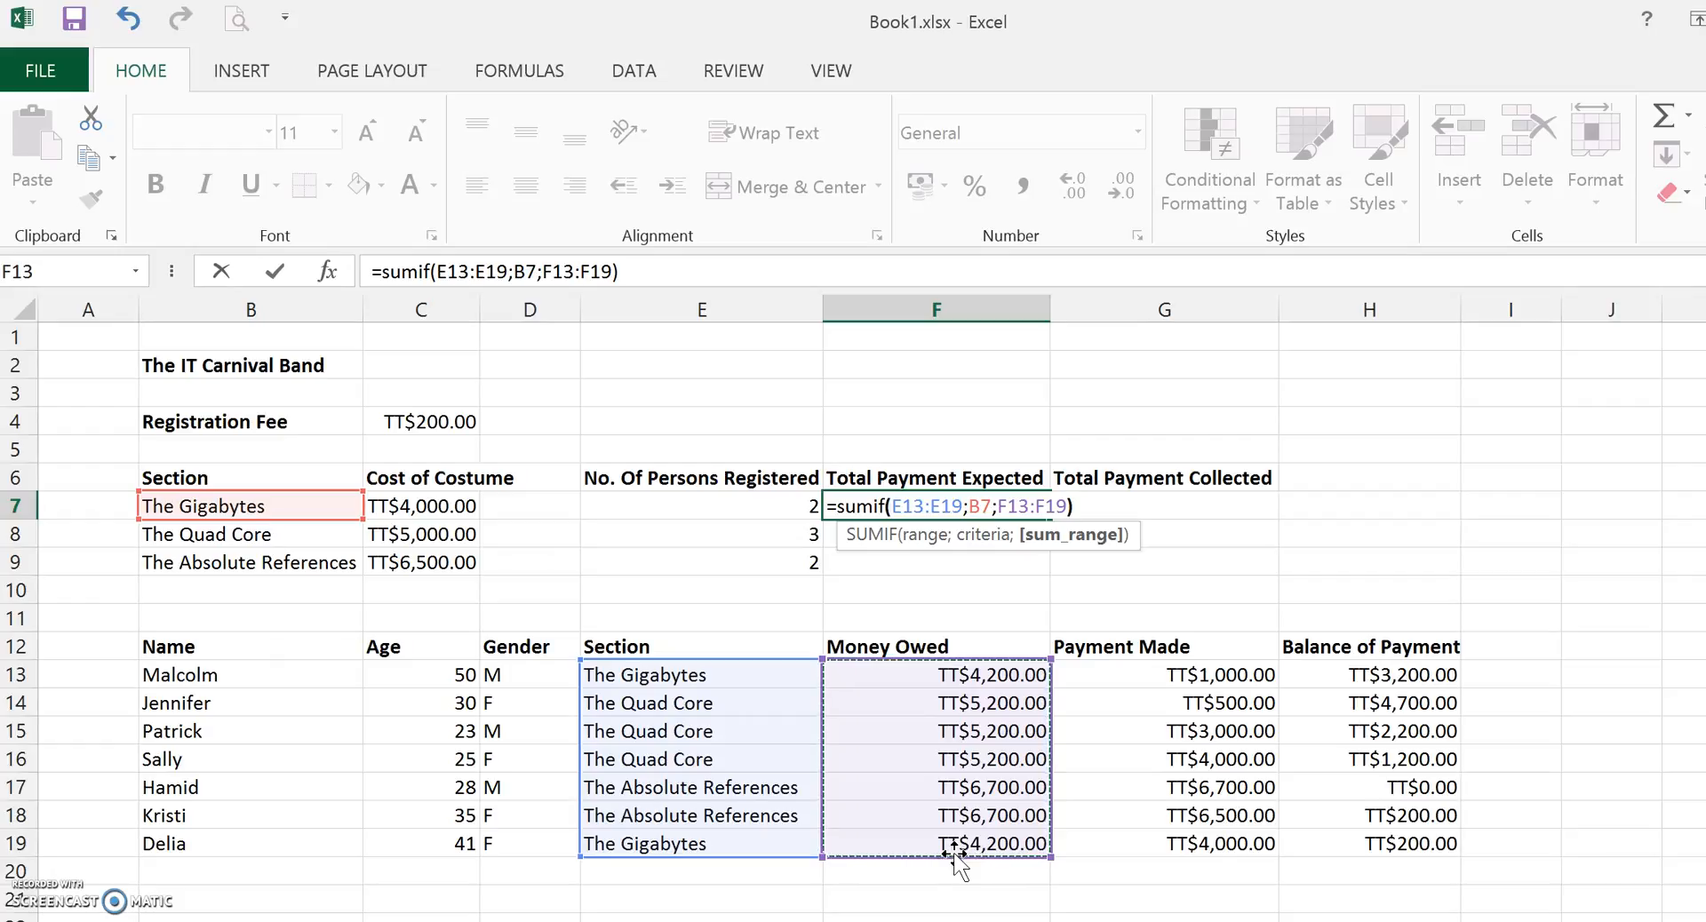
key(Return)
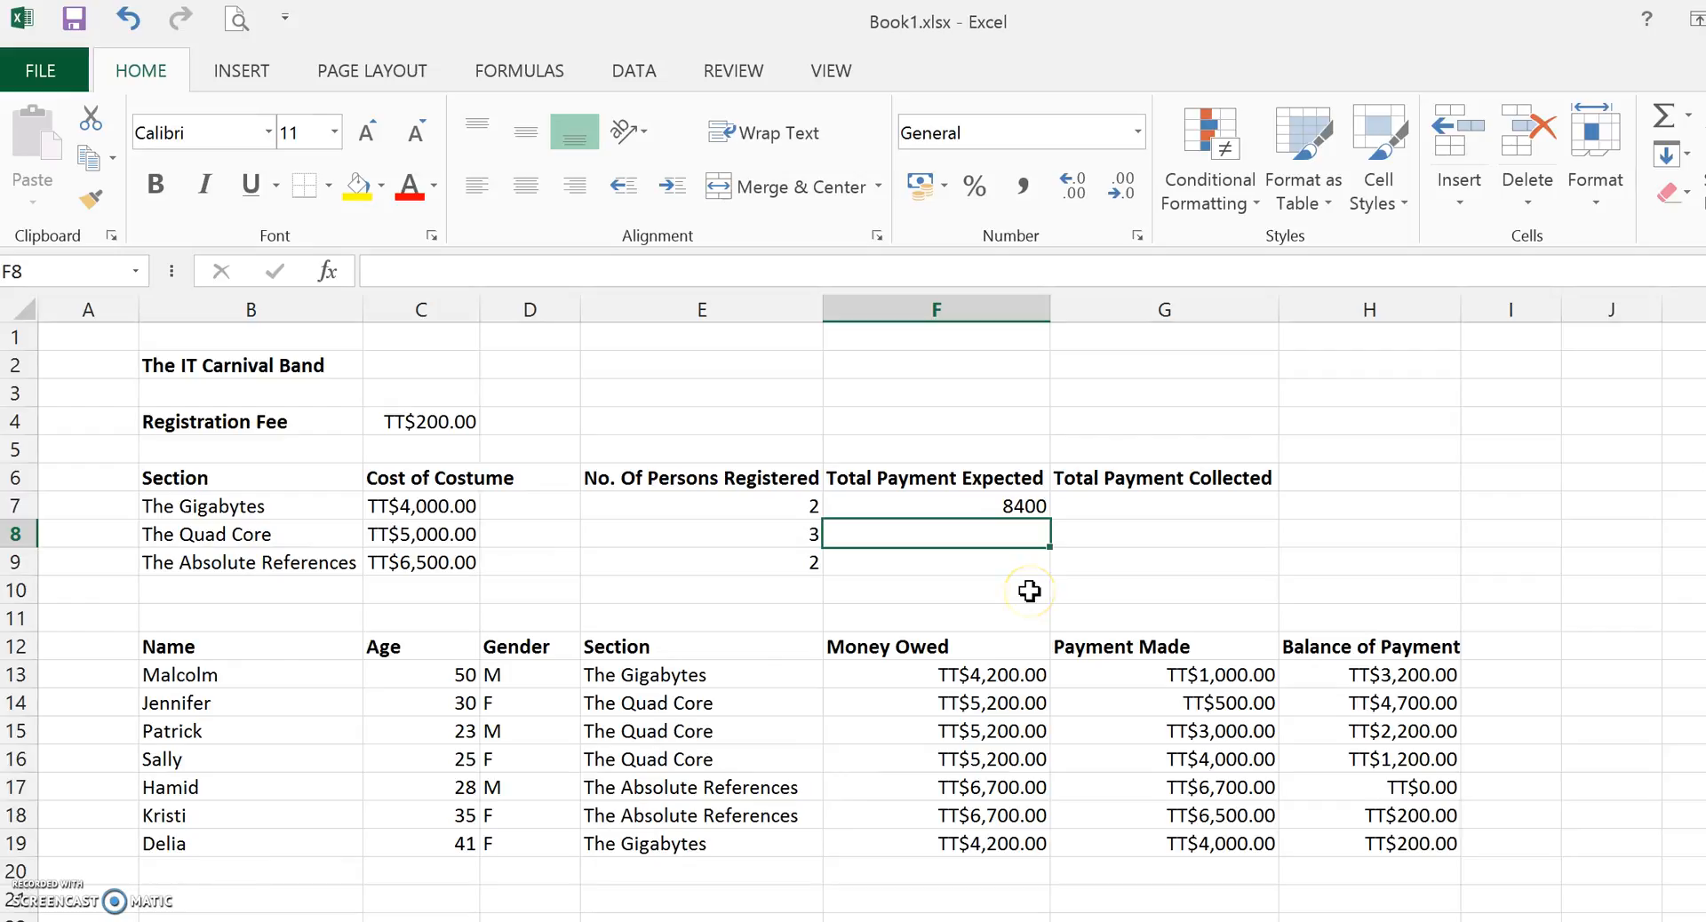
text(=sumif()
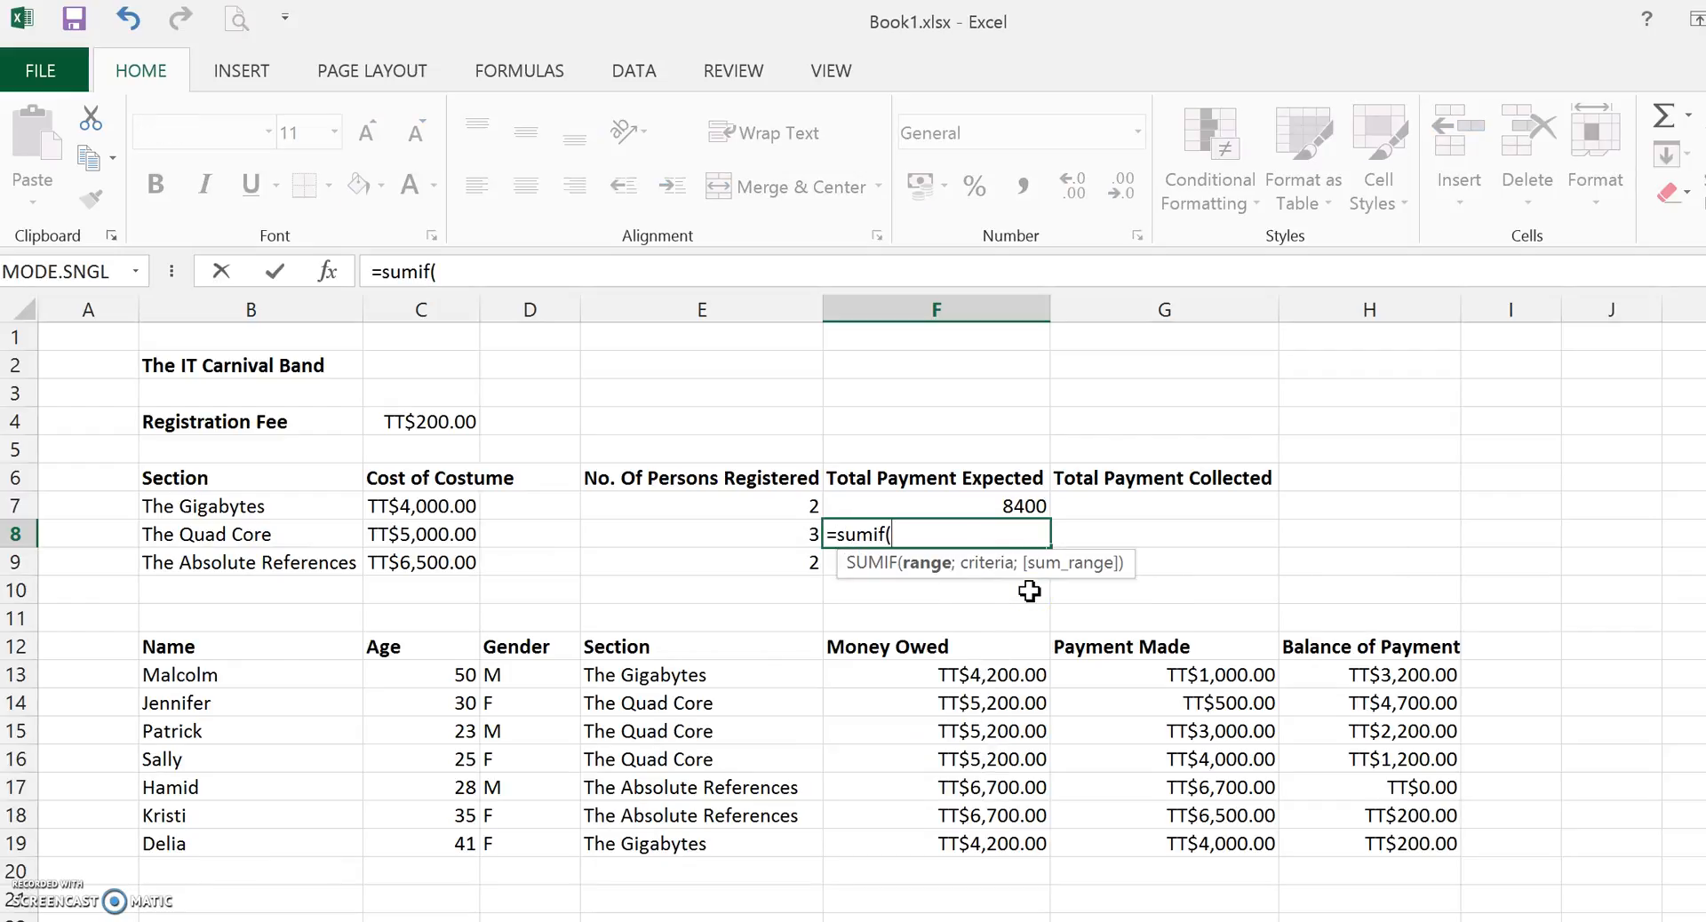
click(717, 674)
drag(718, 675, 702, 856)
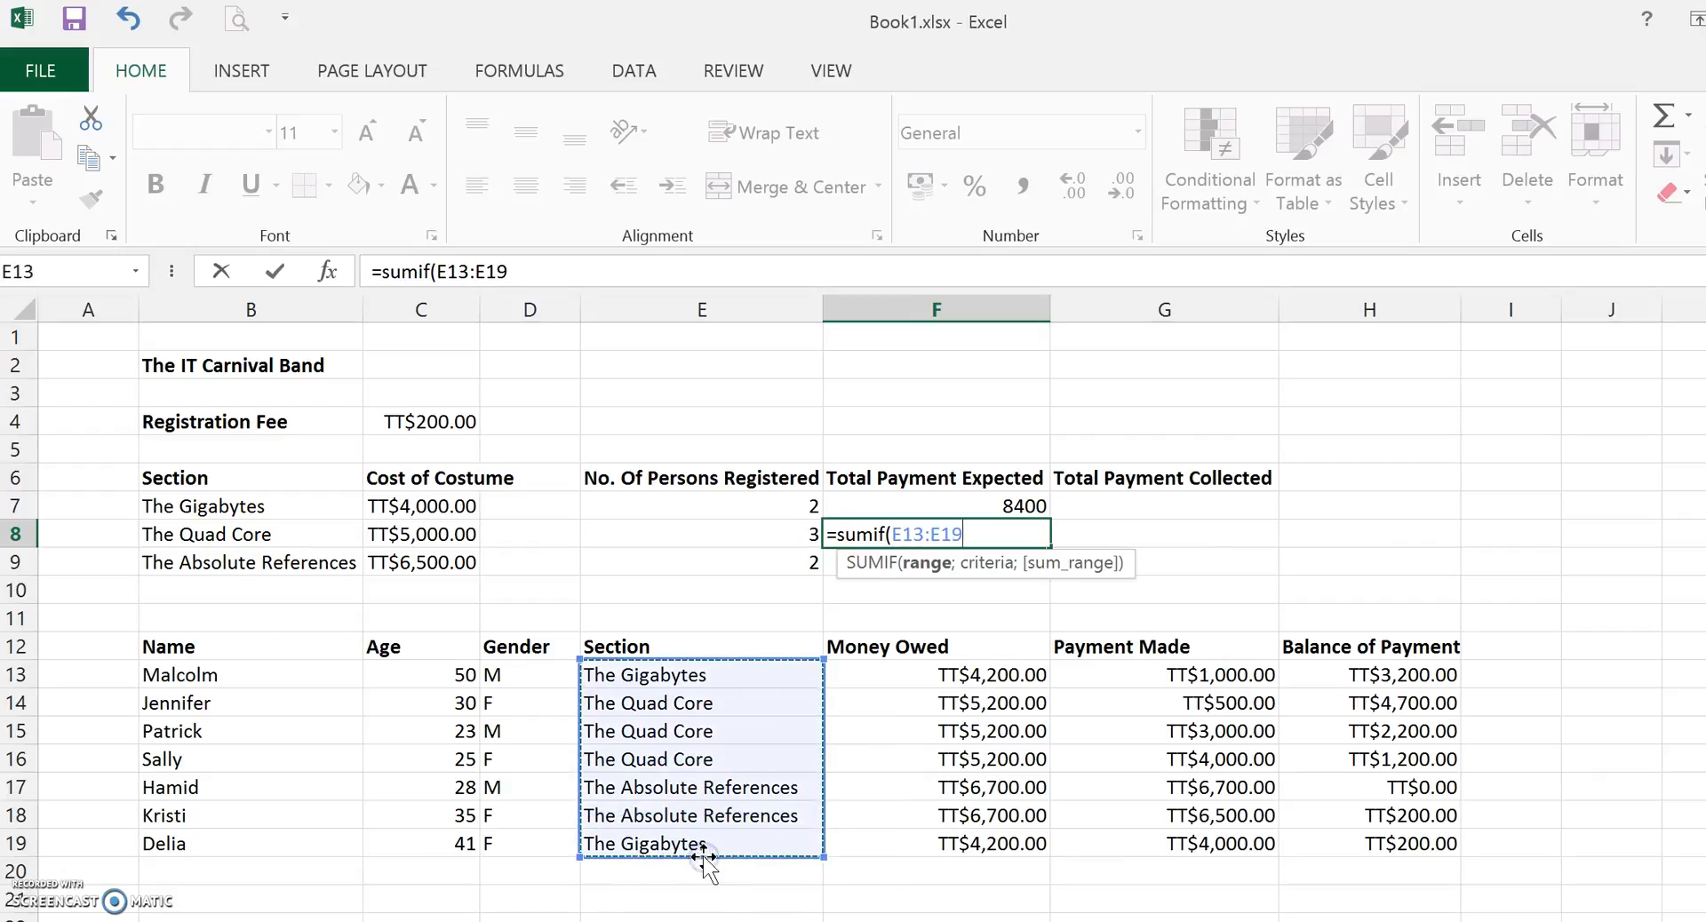
text(;)
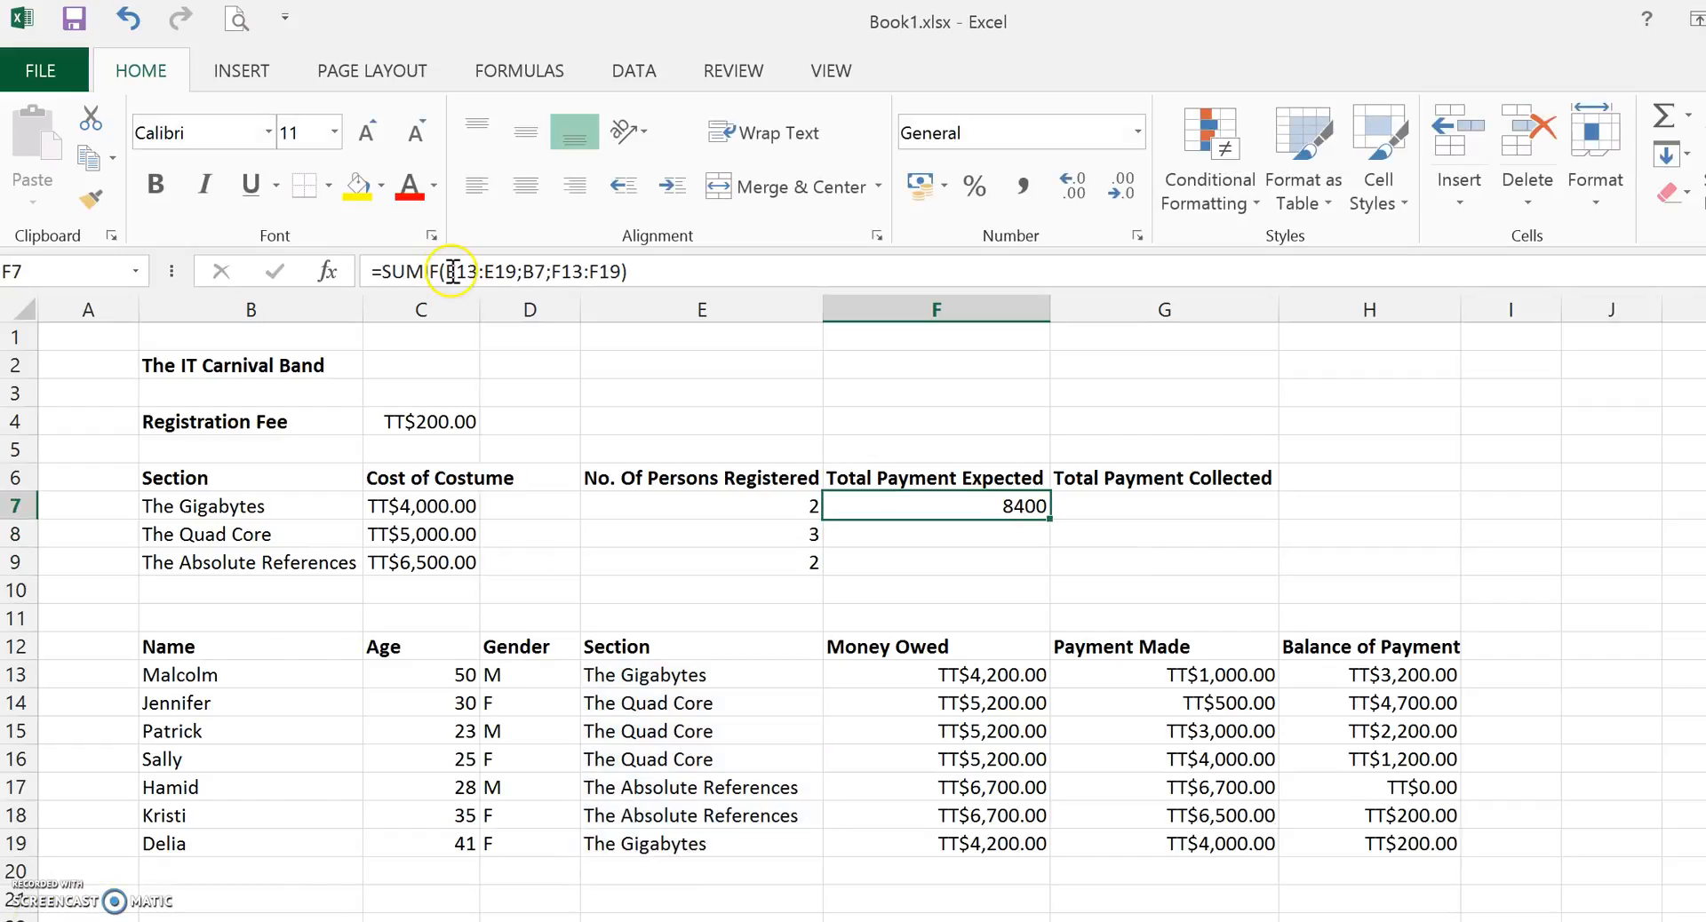
Edit F7's formula to make its ranges absolute as $E$13:$E$19 and $F$13:$F$19.
click(446, 271)
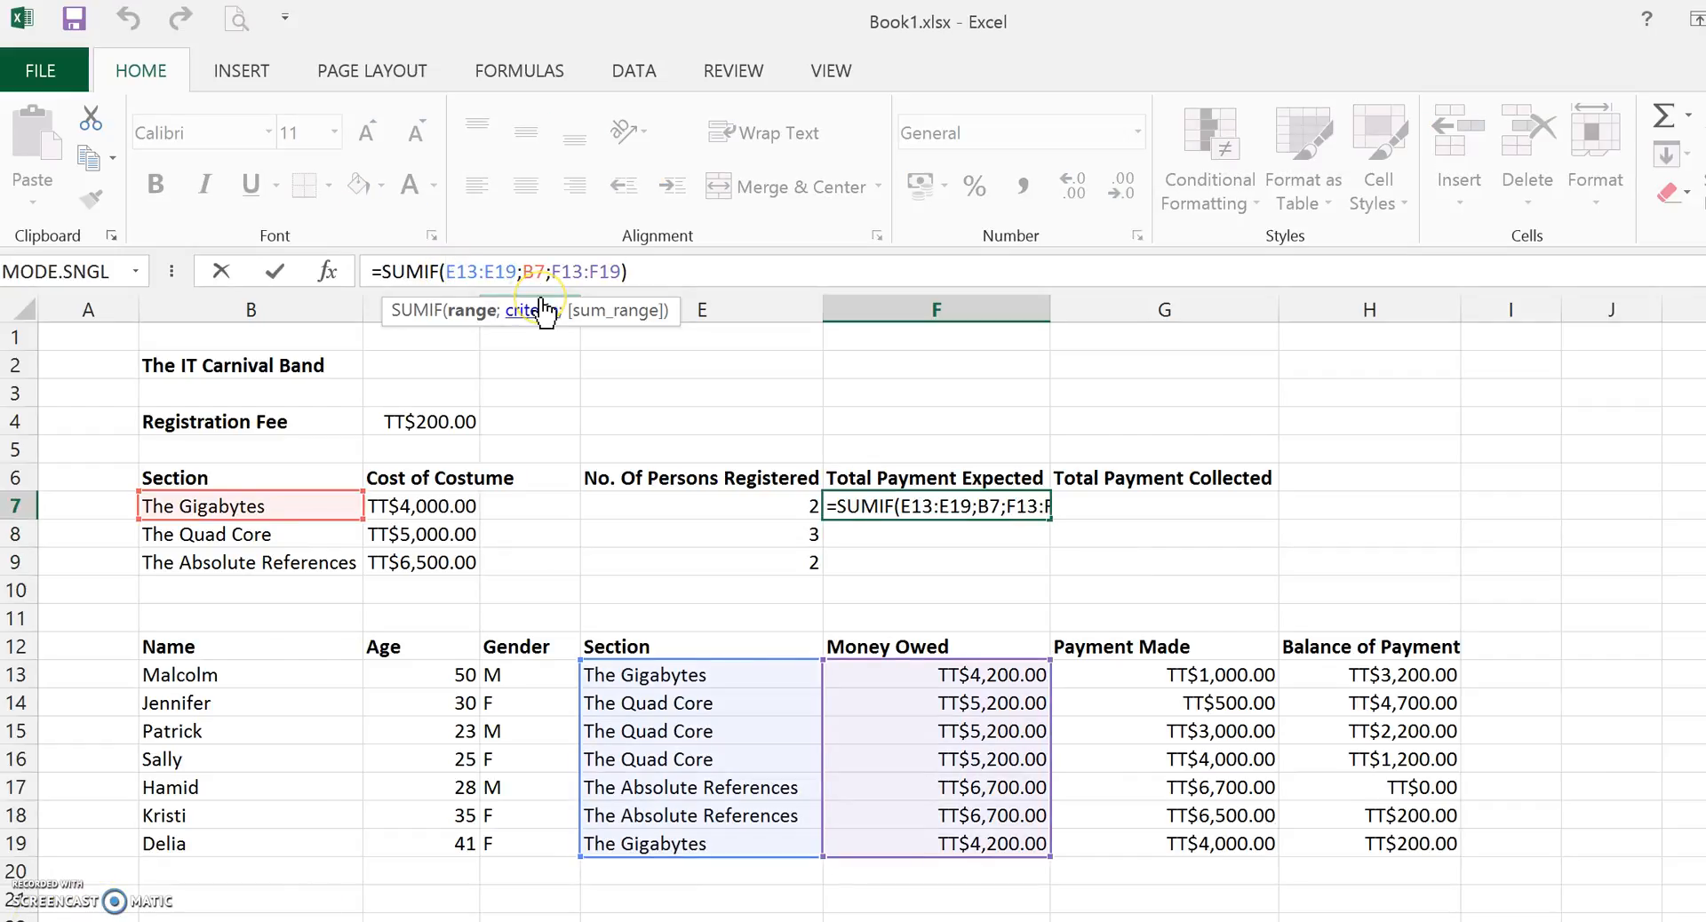
text($)
key(Right)
text($)
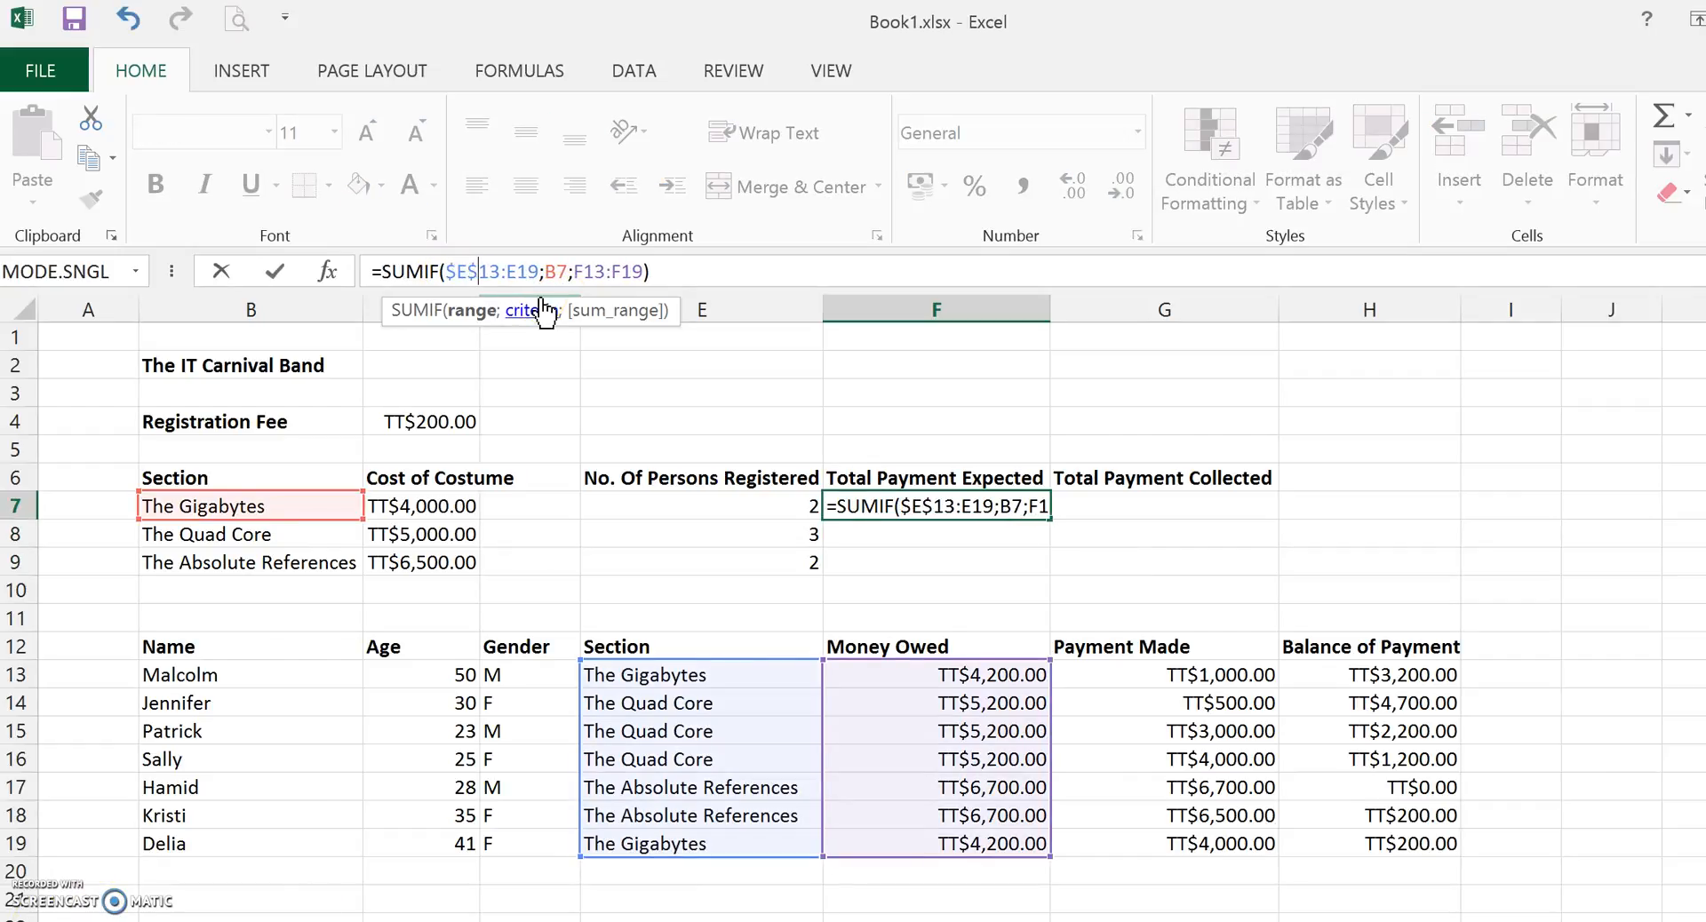
key(Right)
key(Right)
key(Right)
text($)
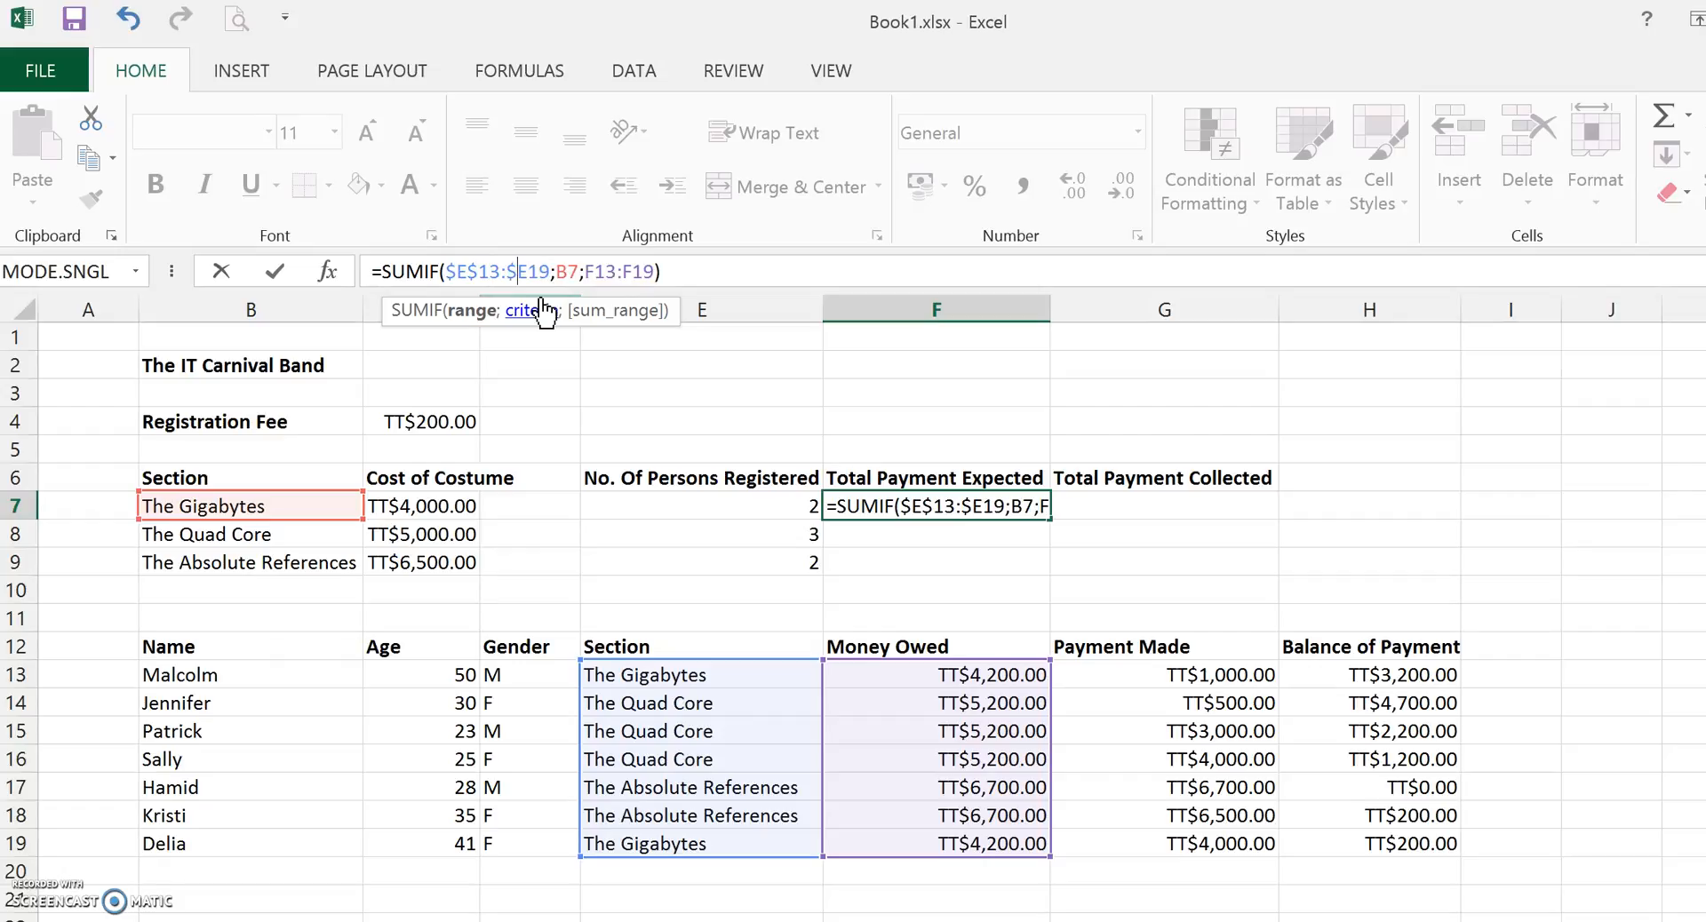
key(Right)
text($)
key(Right)
key(Right)
key(Right)
key(Right)
key(Right)
text($E)
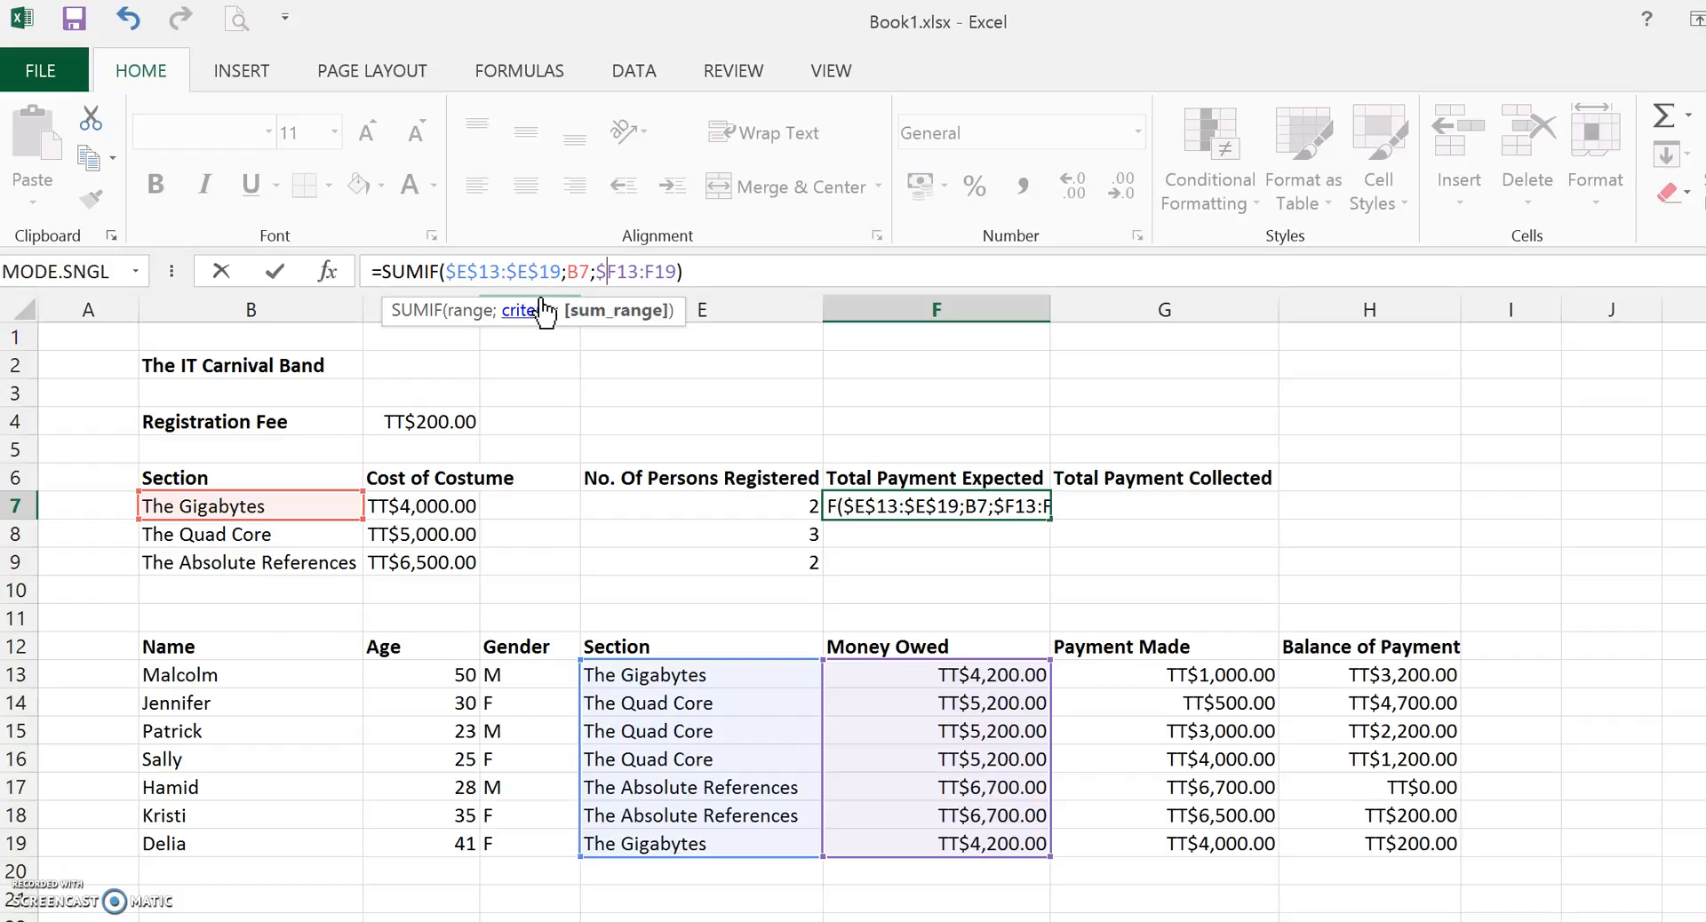
text($)
key(Right)
text($)
text($)
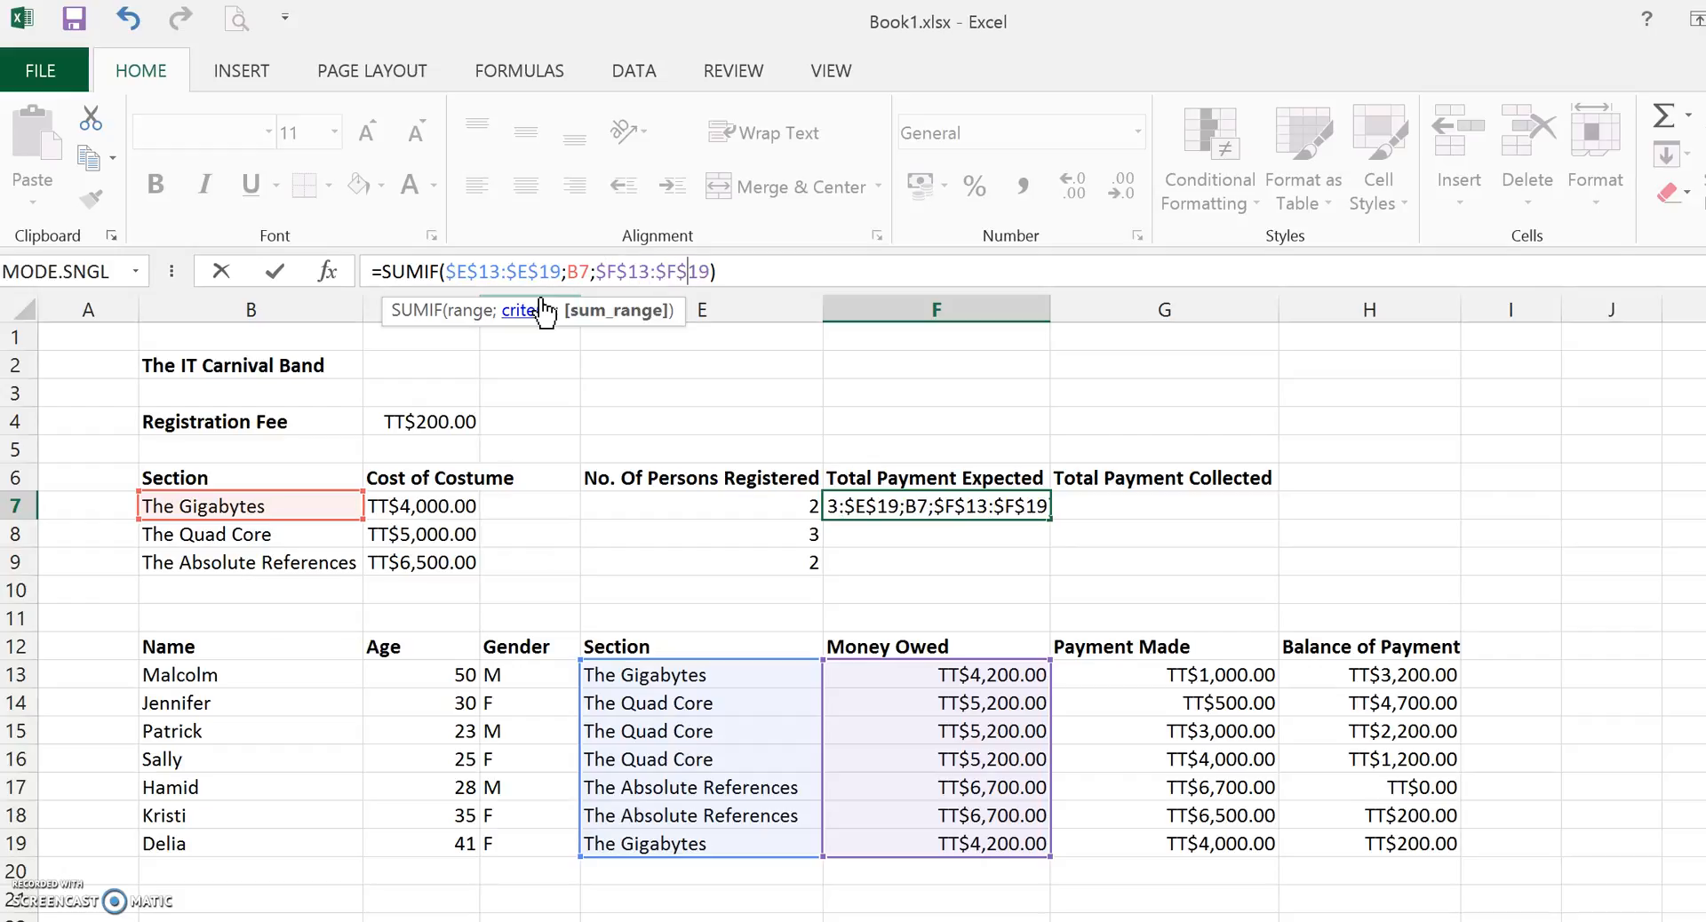
key(Return)
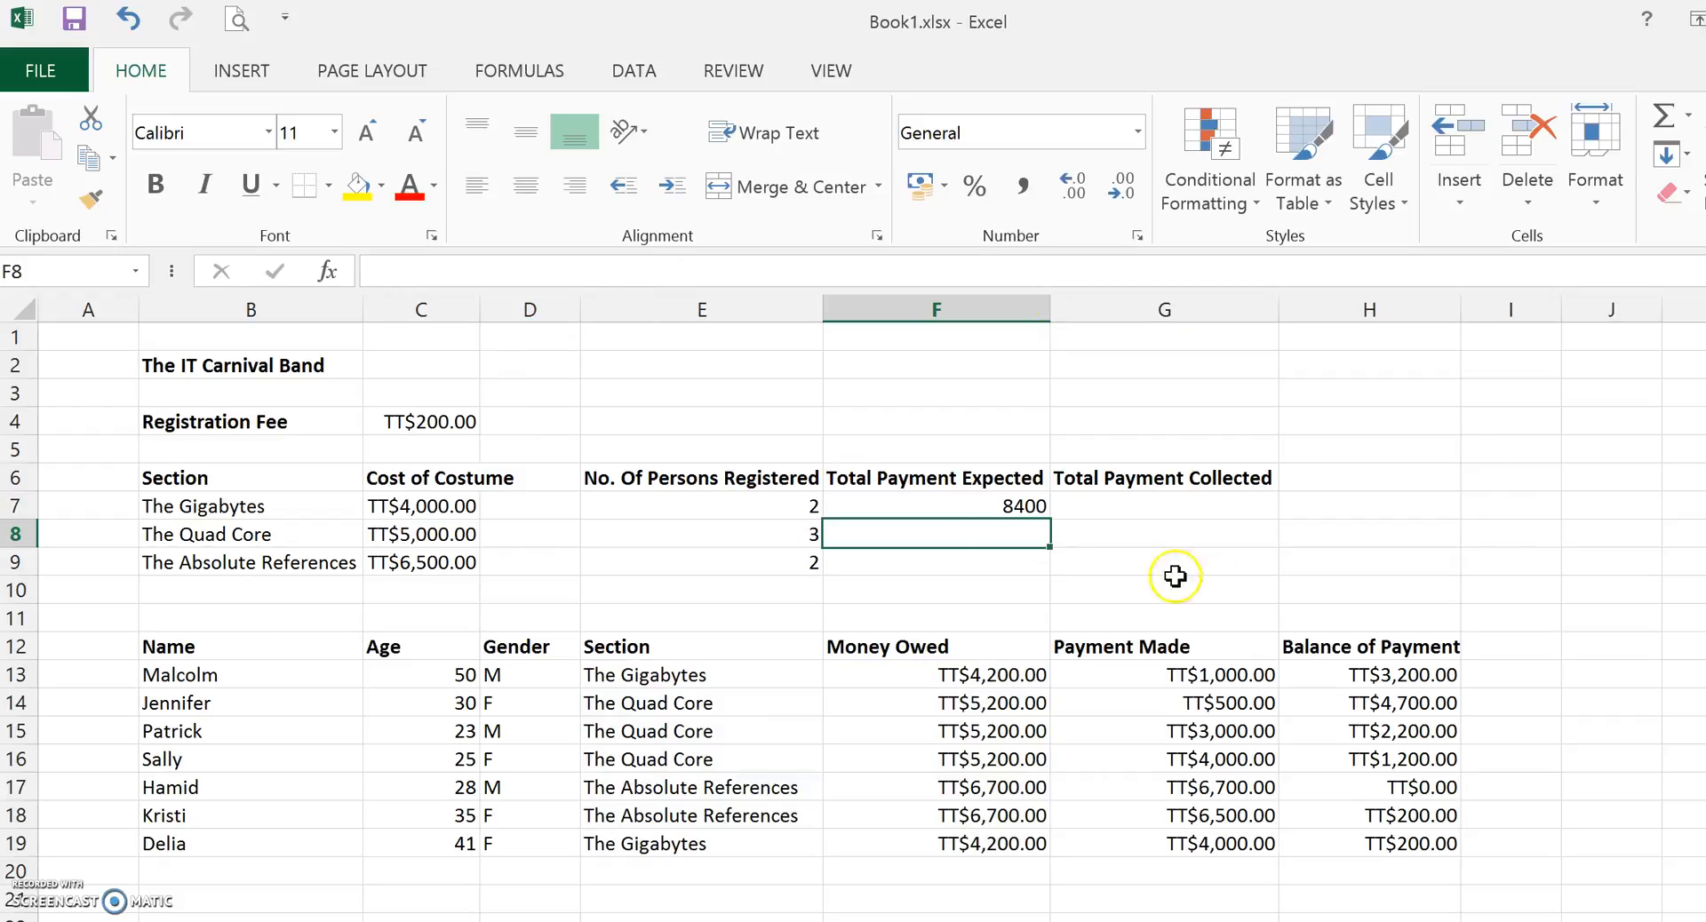
Copy the F7 SUMIF formula down through F9 and open F9's formula to check its references.
click(981, 502)
drag(1050, 517, 1049, 574)
click(977, 565)
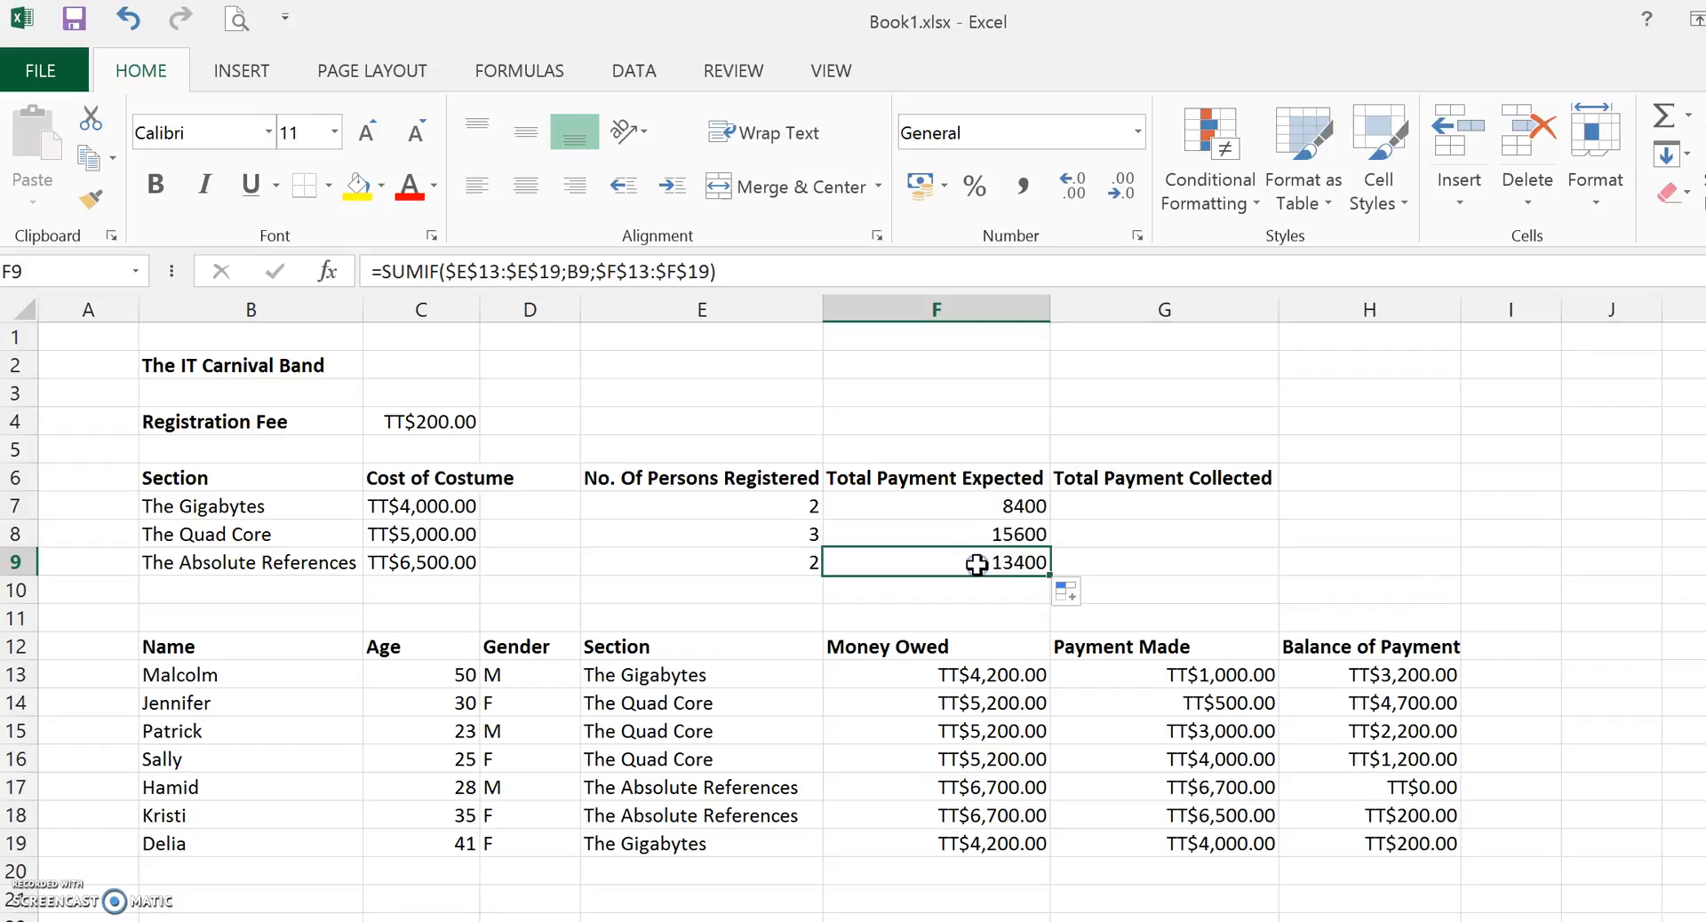
double_click(976, 565)
click(995, 560)
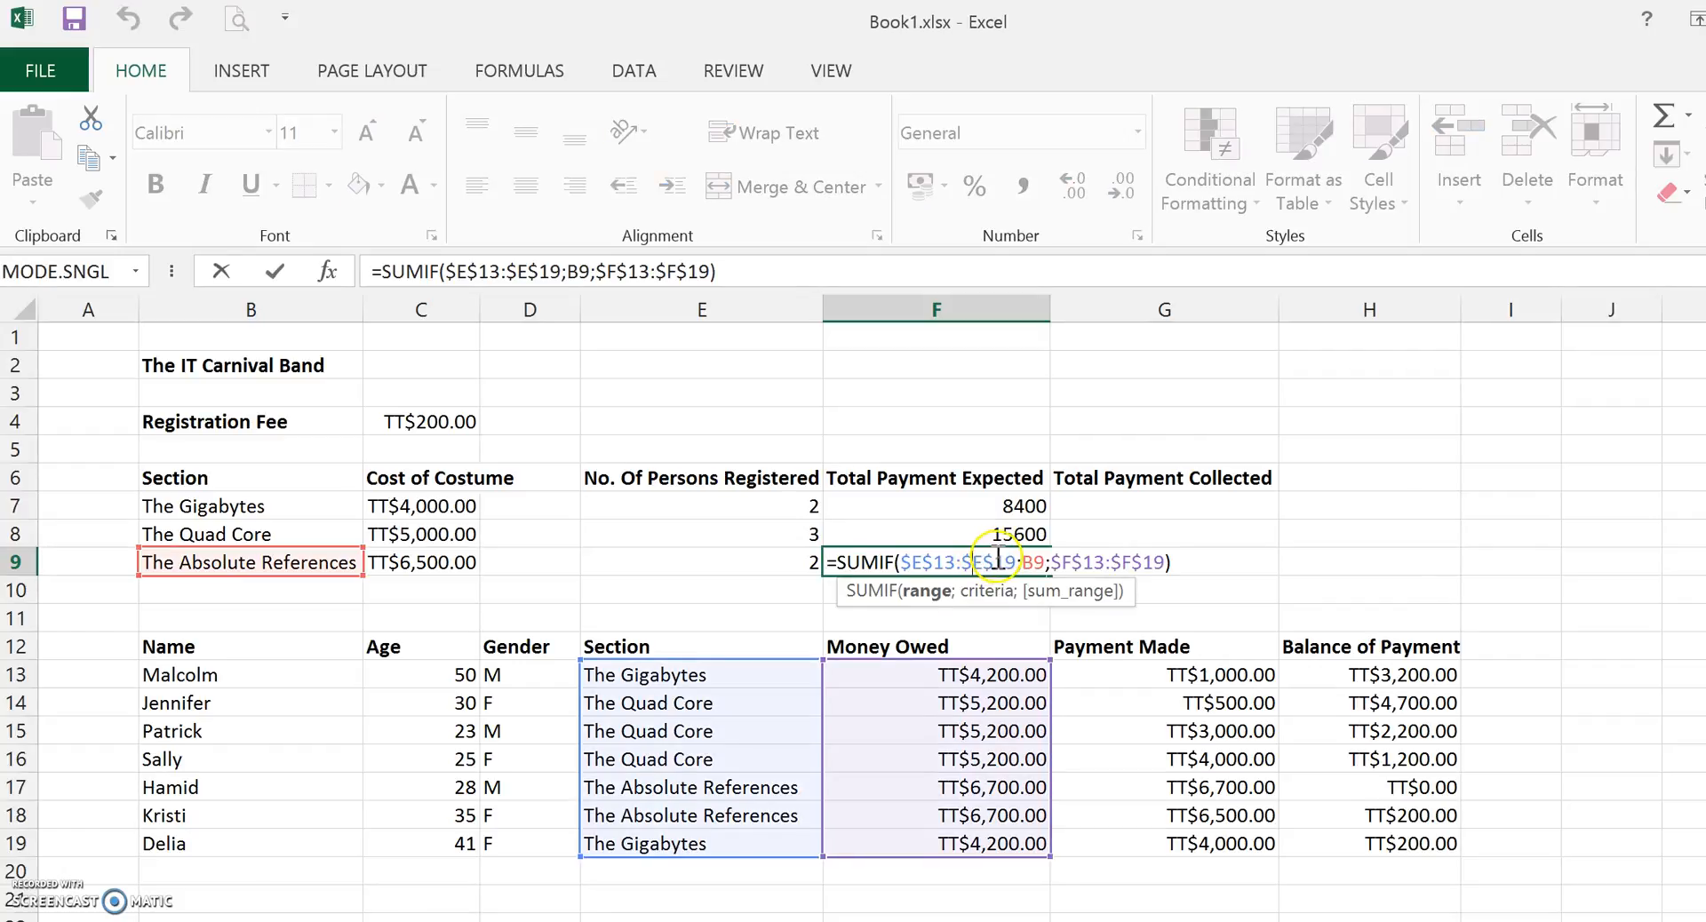
key(Return)
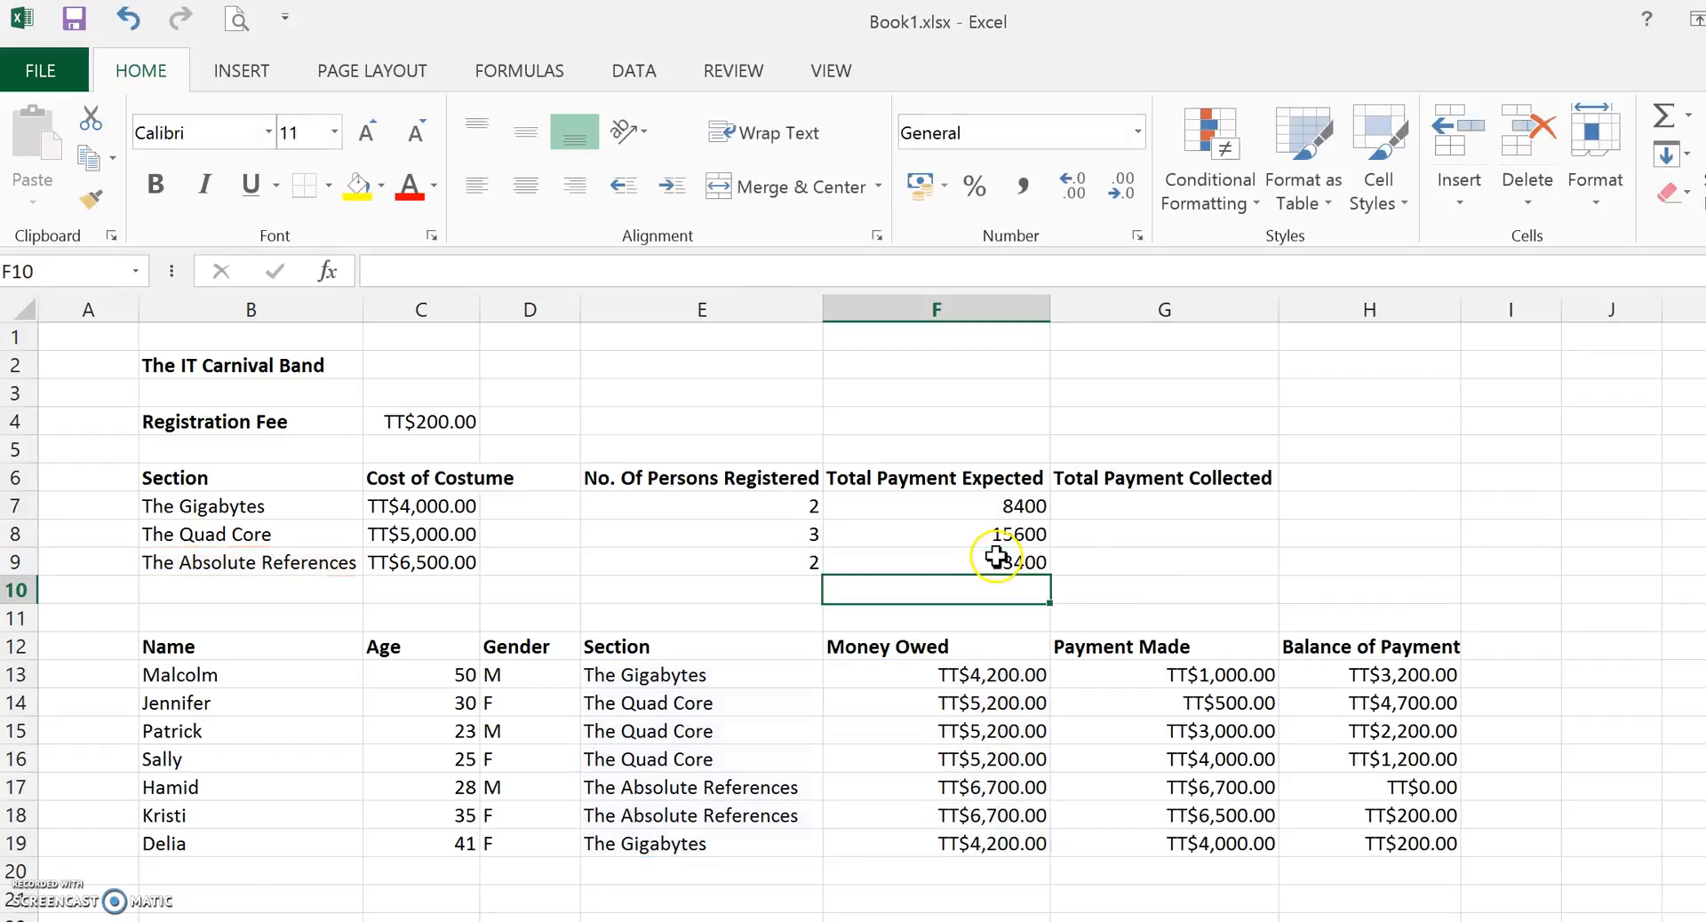
Enter a SUMIF formula in G7 summing Payment Made G13:G19 where Section E13:E19 matches B7.
click(1190, 504)
text(=)
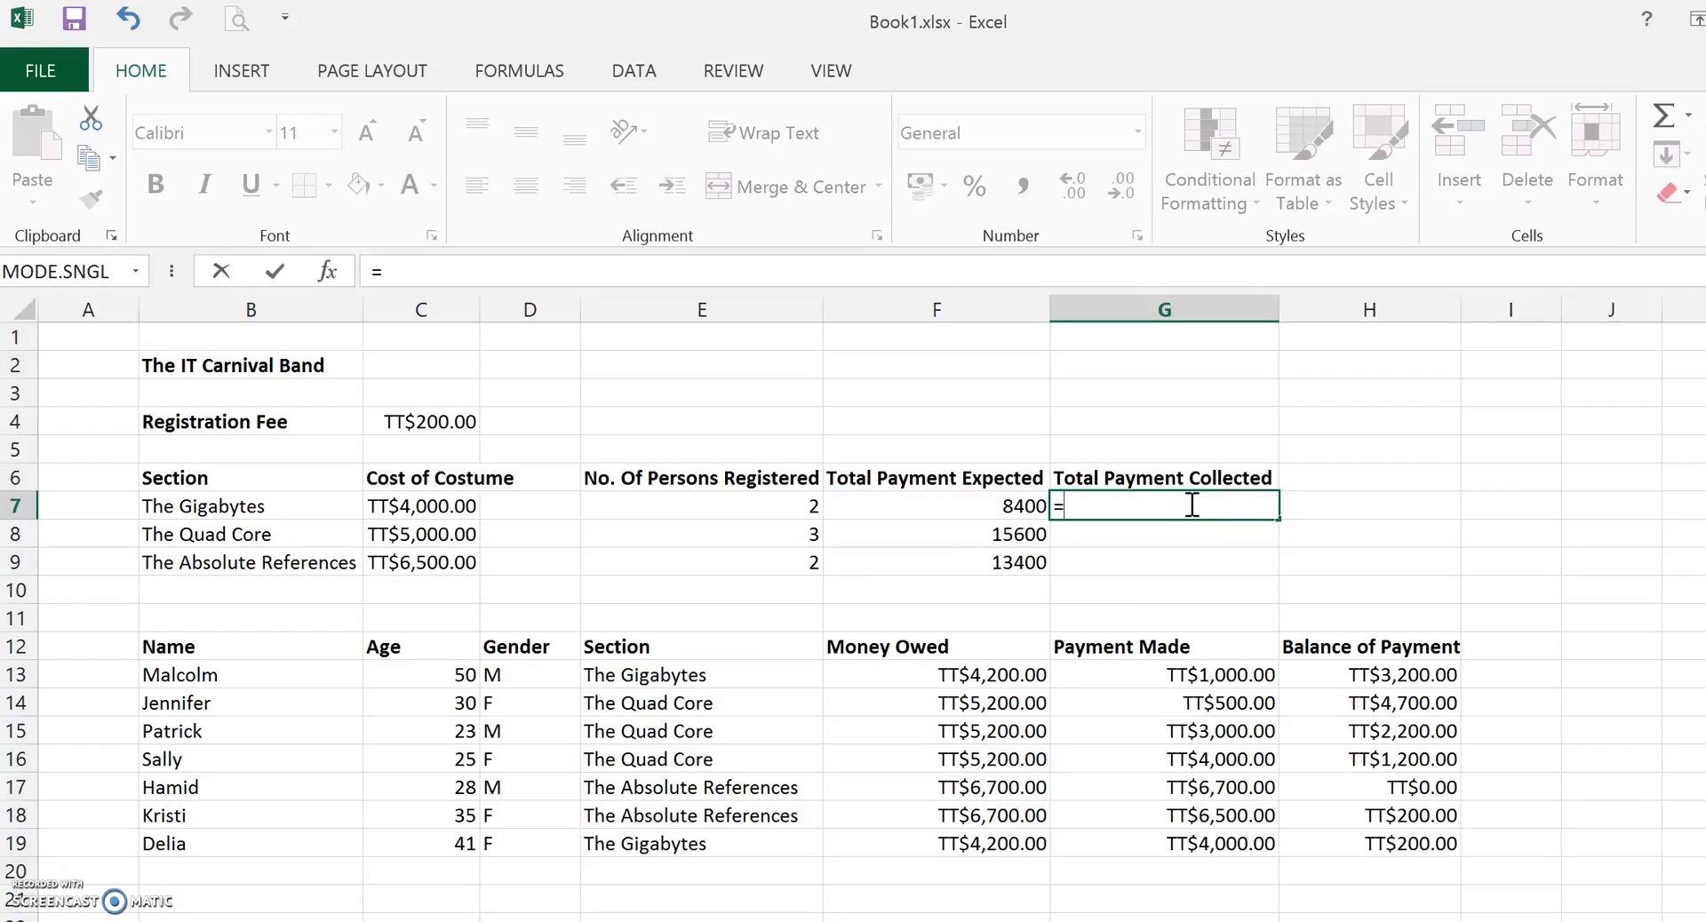
text(sumif()
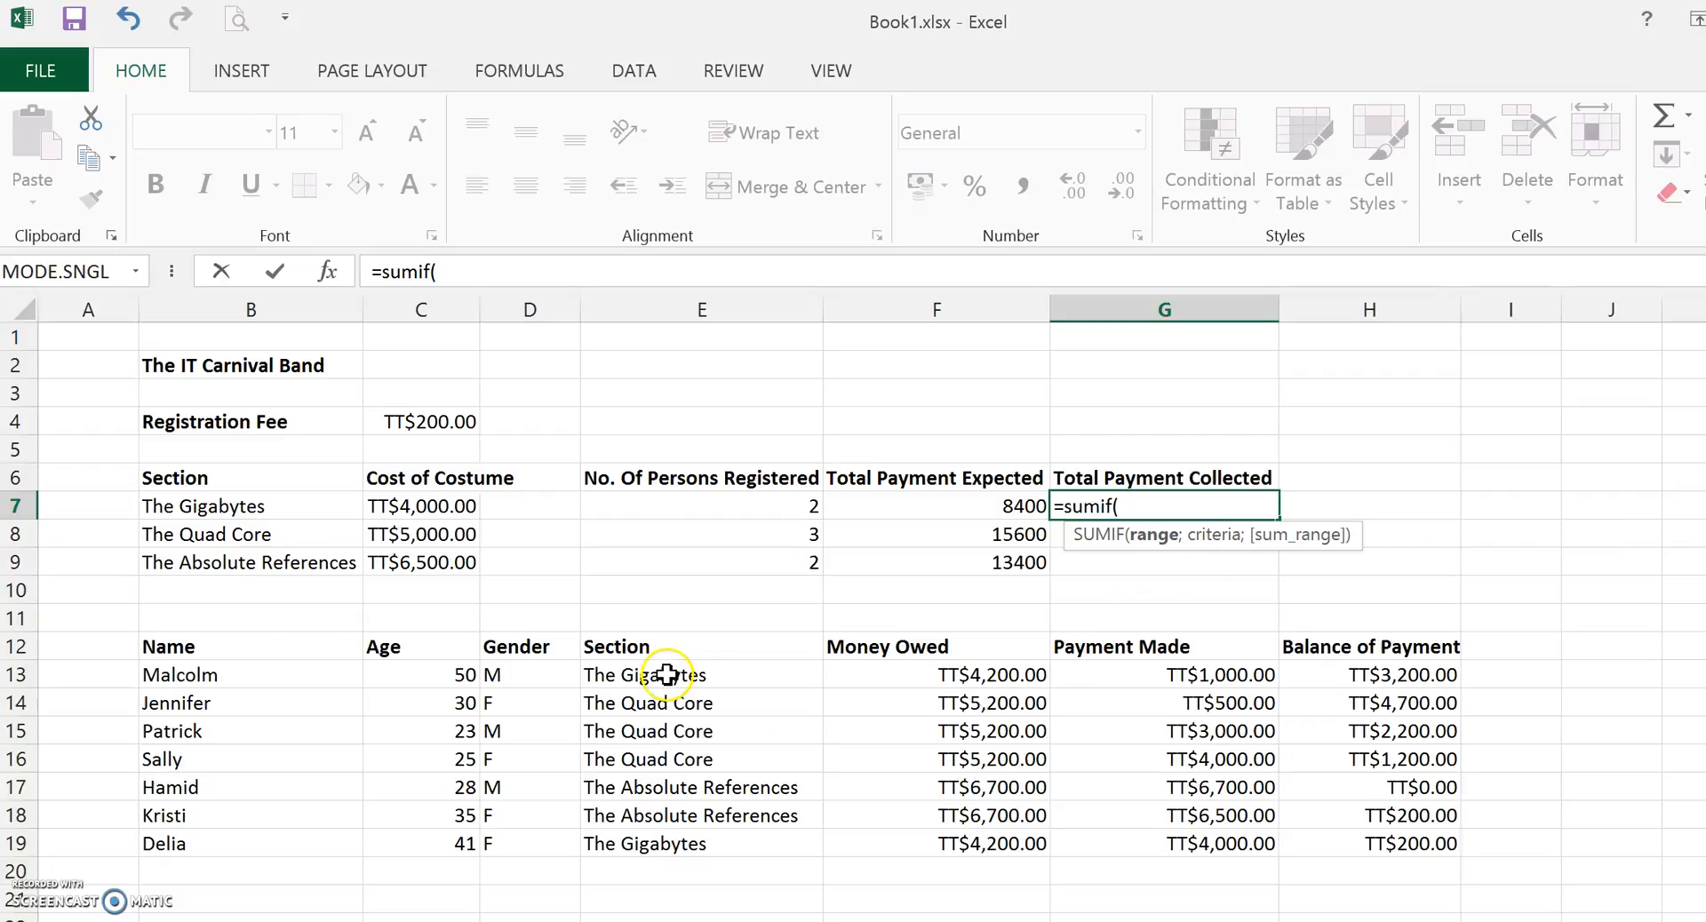
drag(659, 676, 659, 846)
text(=)
key(BackSpace)
text(;)
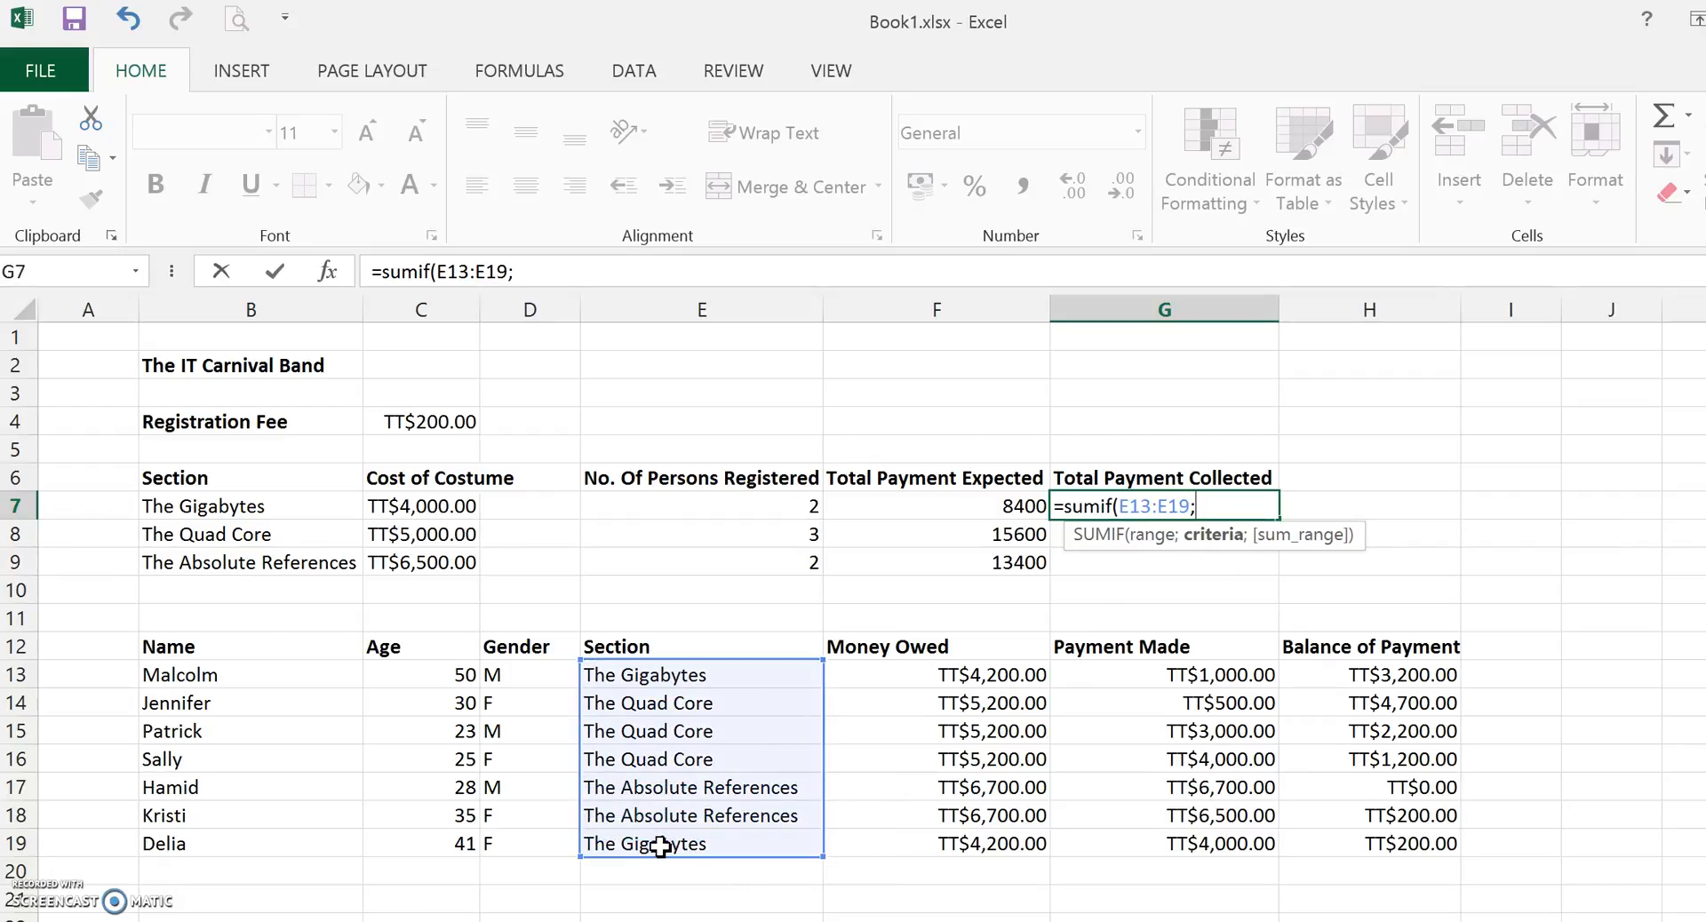
click(225, 509)
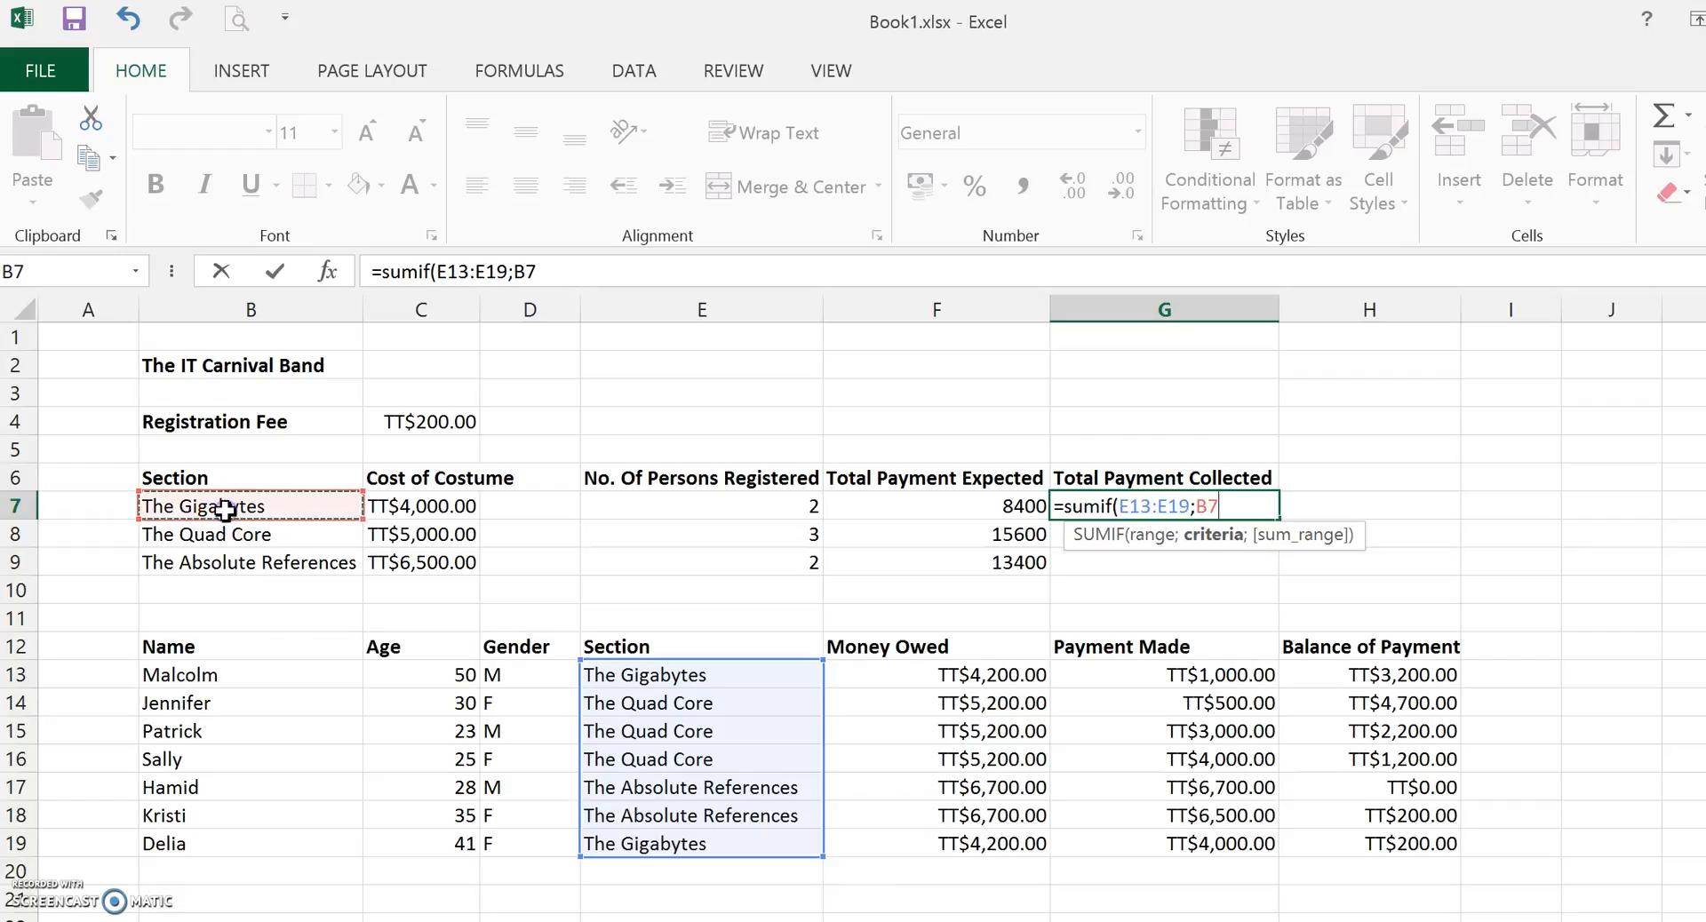
text(;)
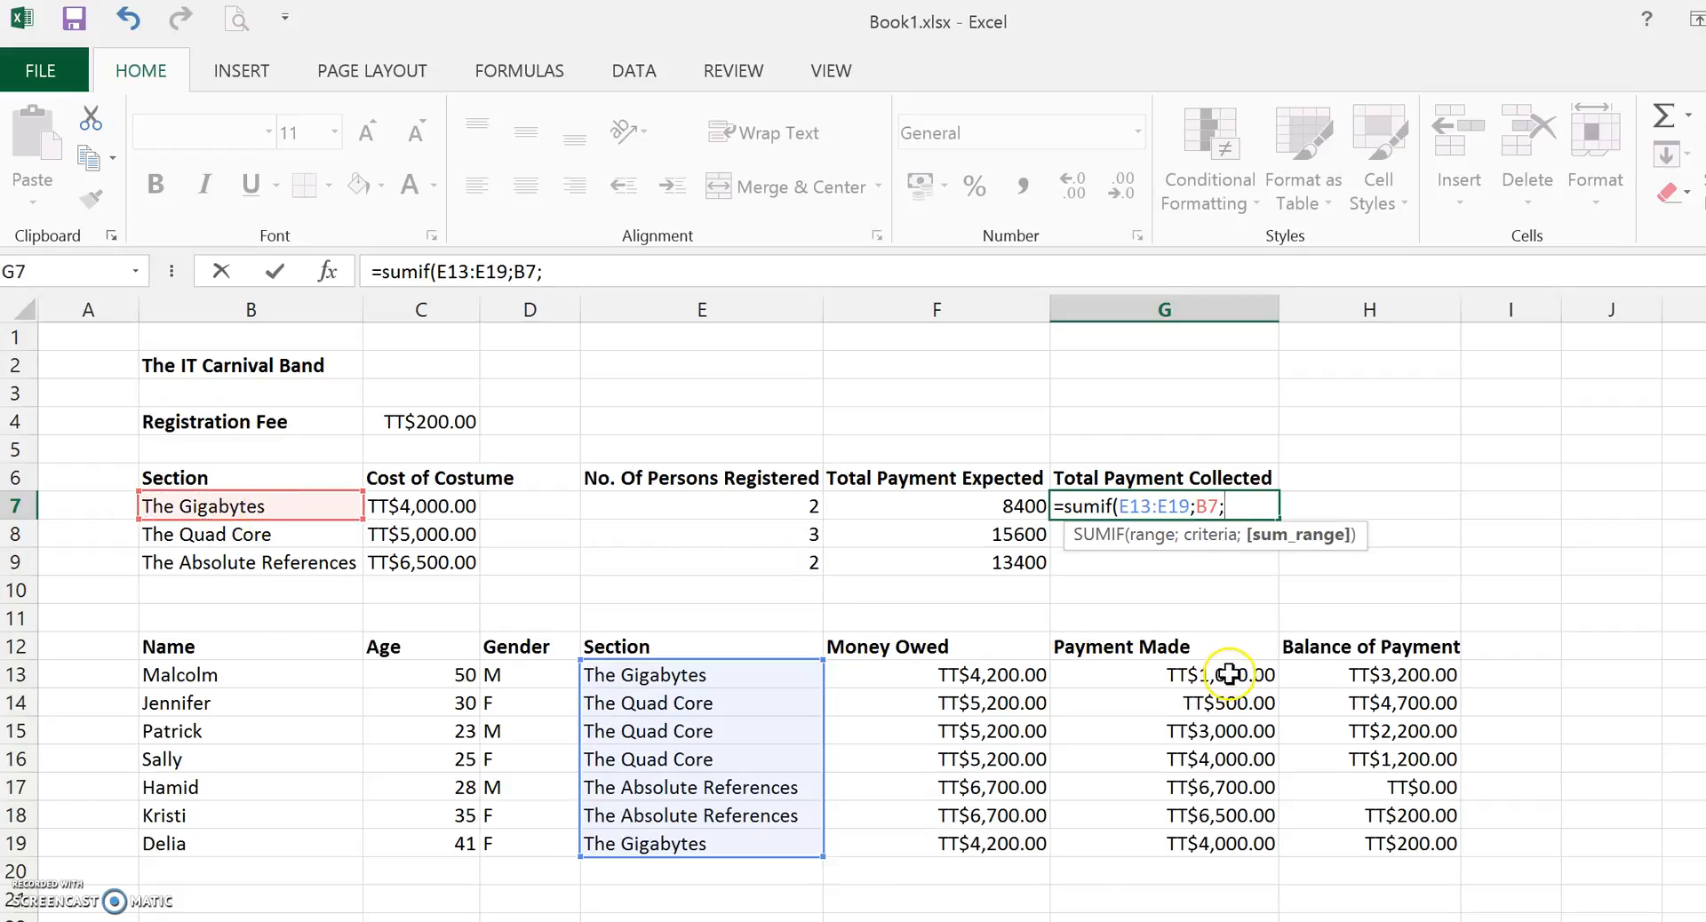
drag(1231, 675, 1211, 843)
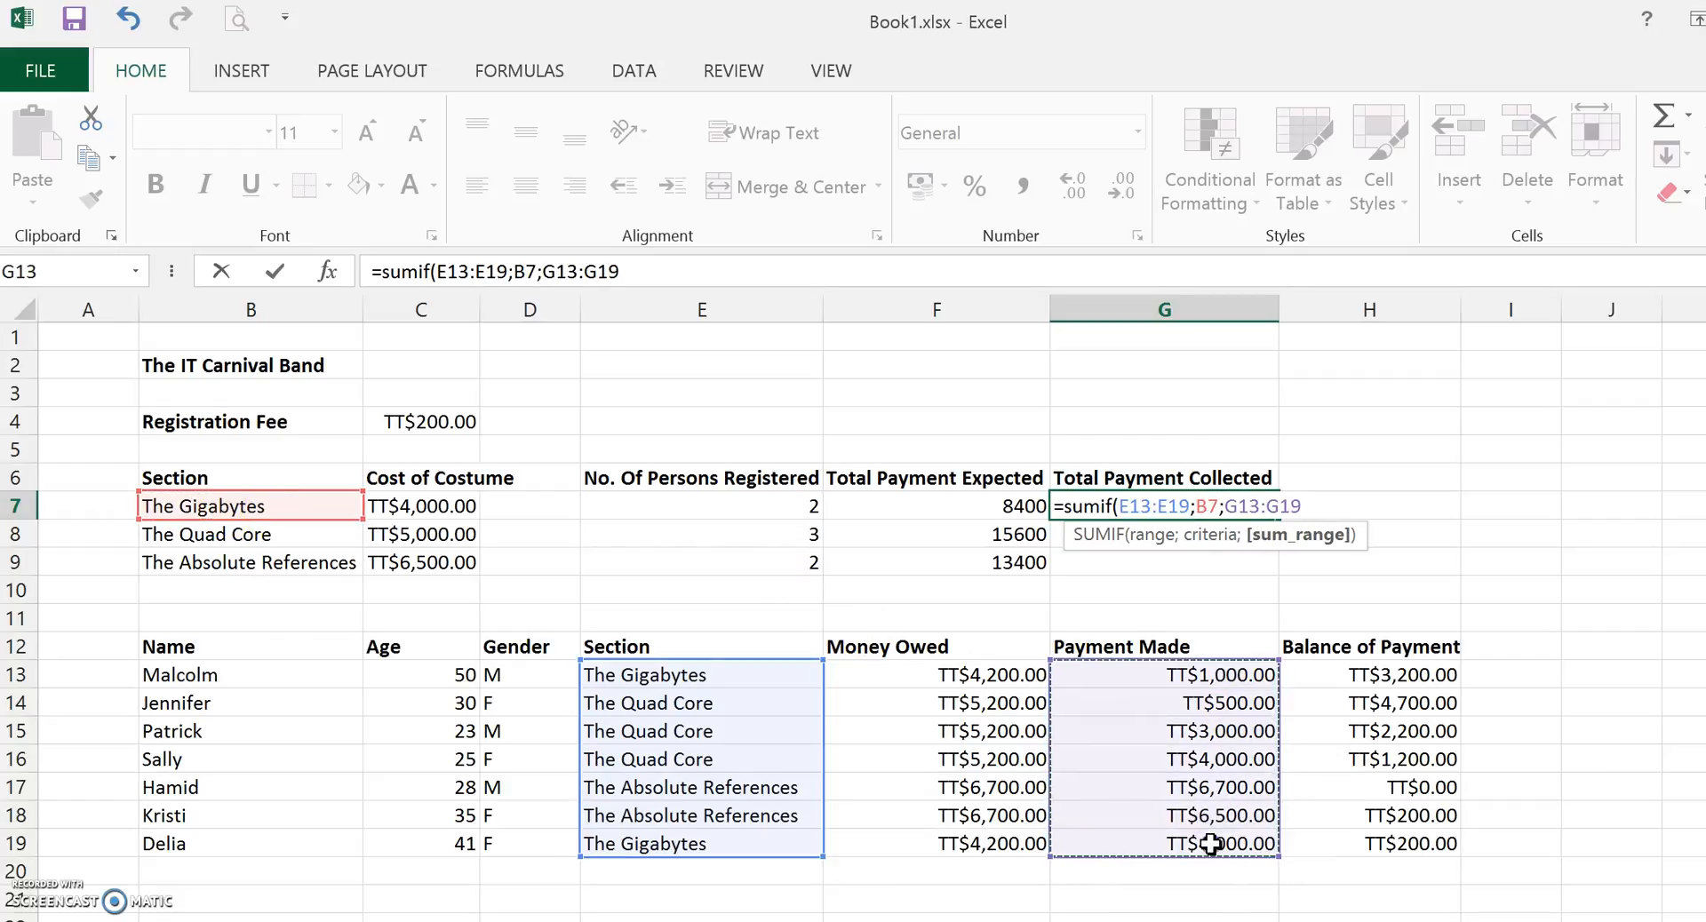
text())
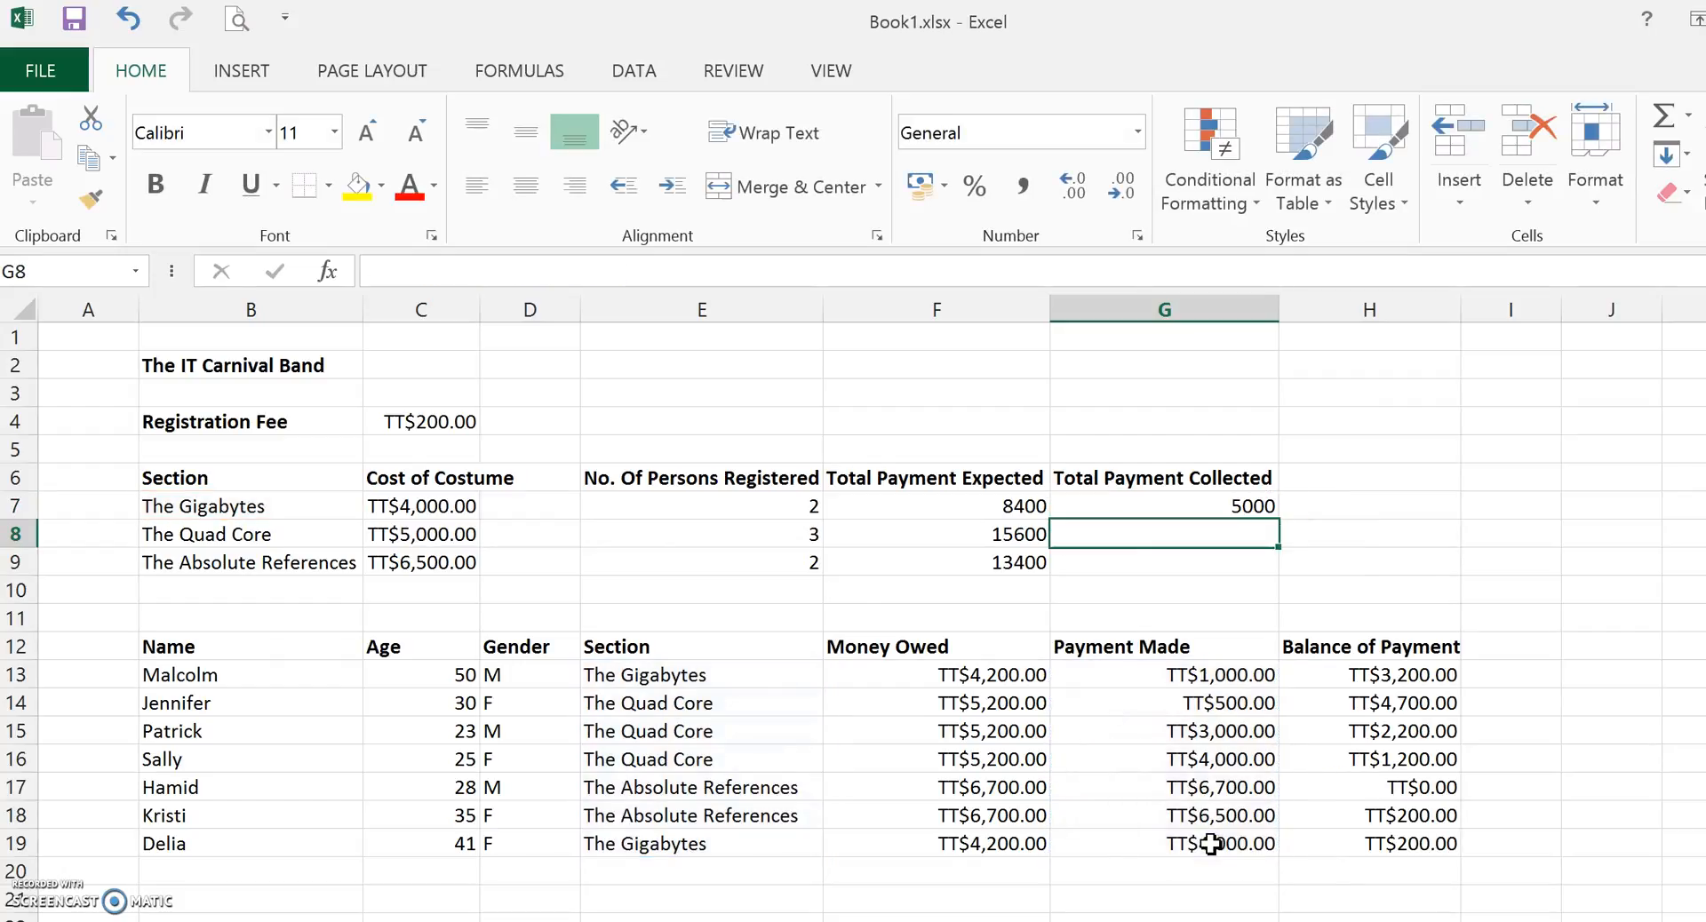
Edit G7's SUMIF formula to make its ranges absolute as $E$13:$E$19 and $G$13:$G$19.
key(Up)
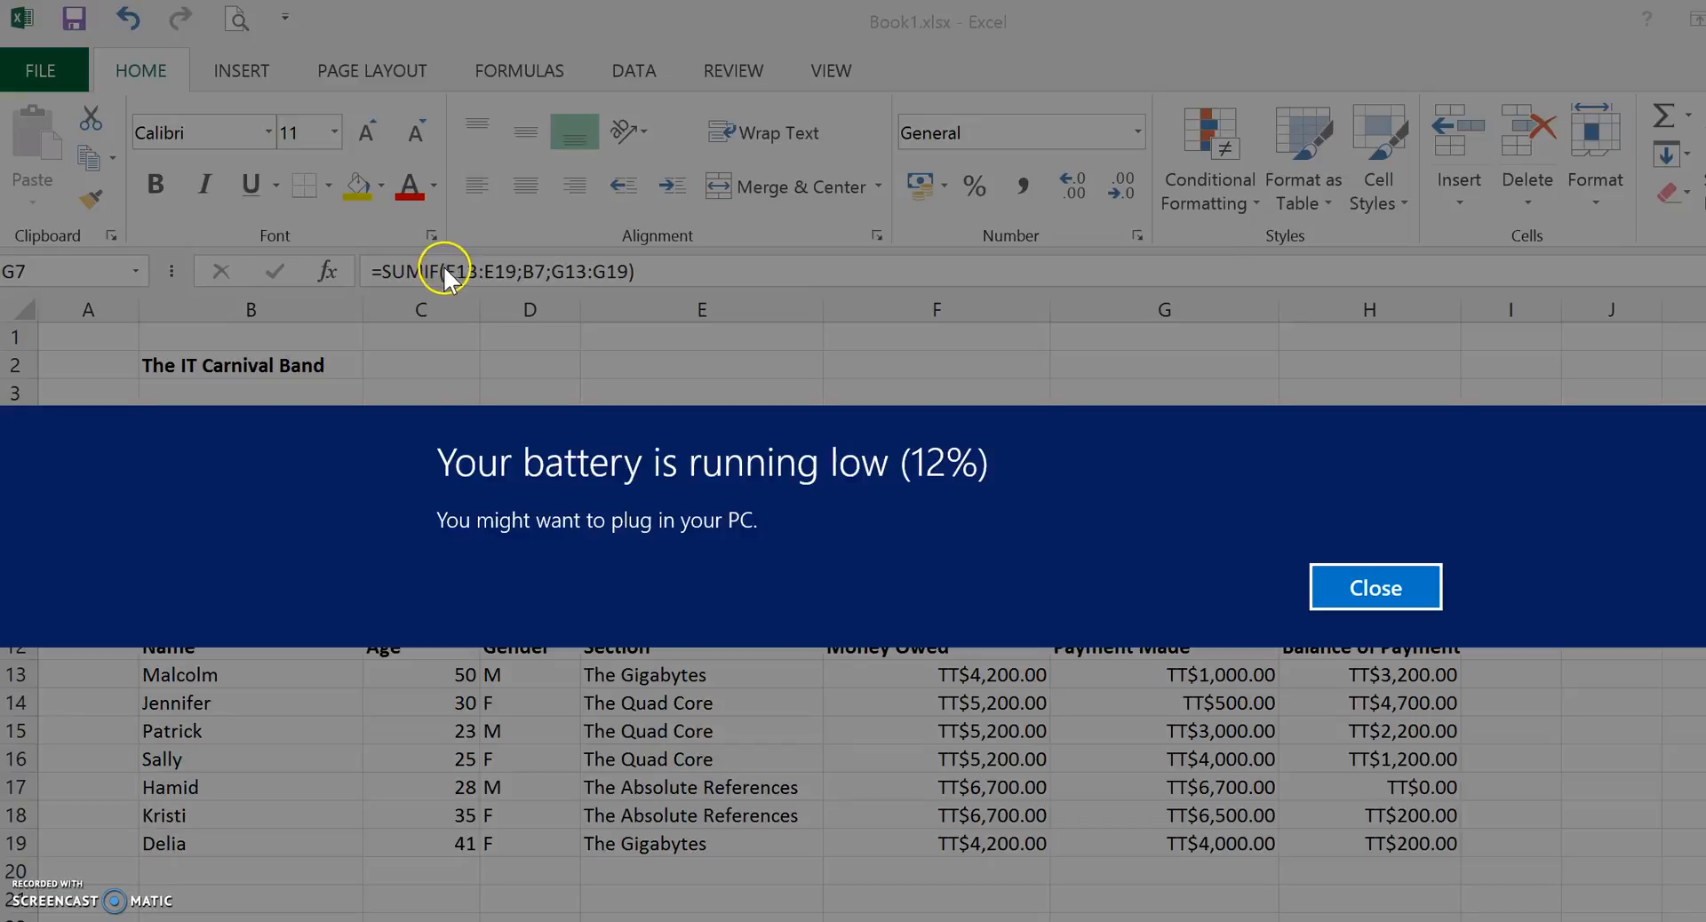
click(1341, 582)
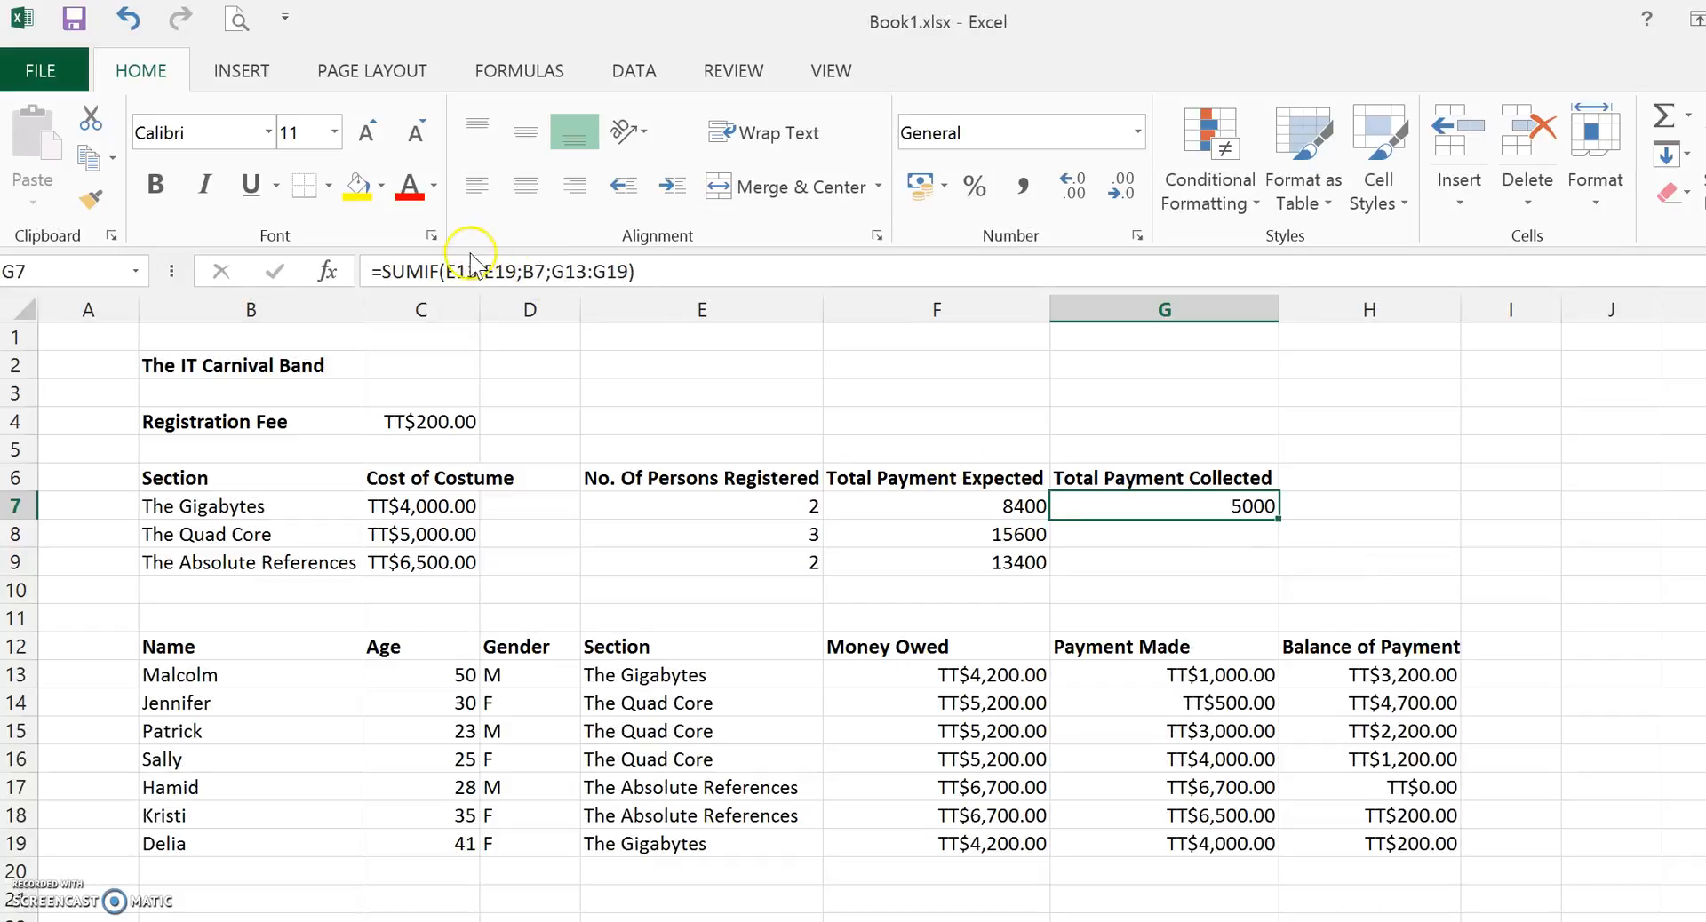
click(449, 271)
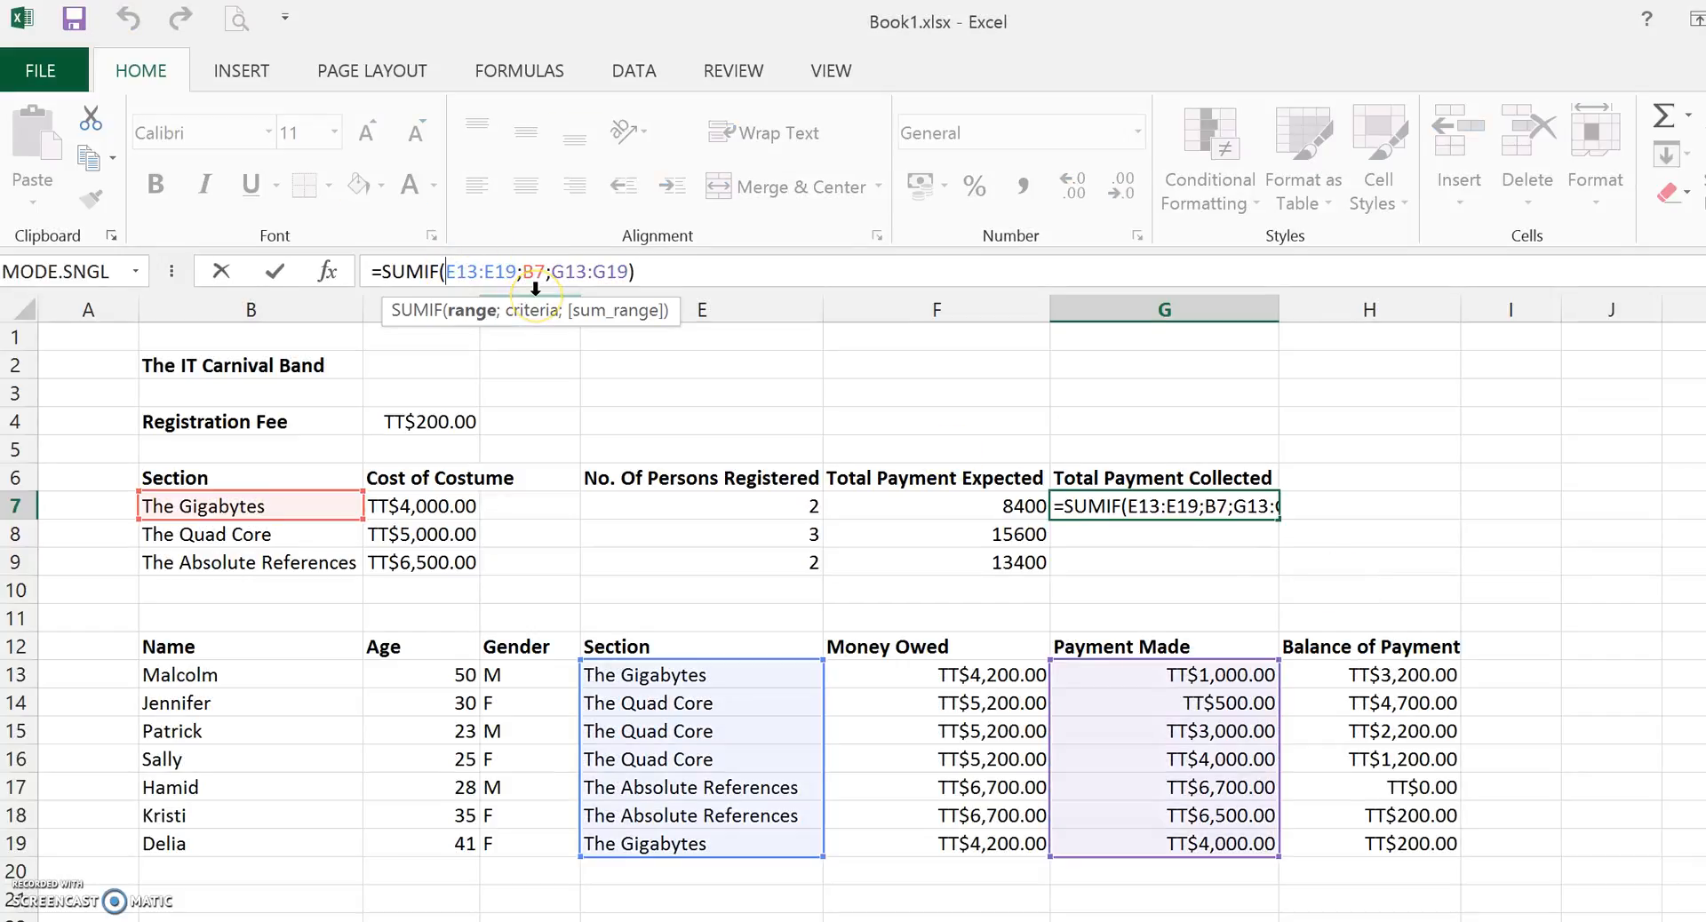
text($)
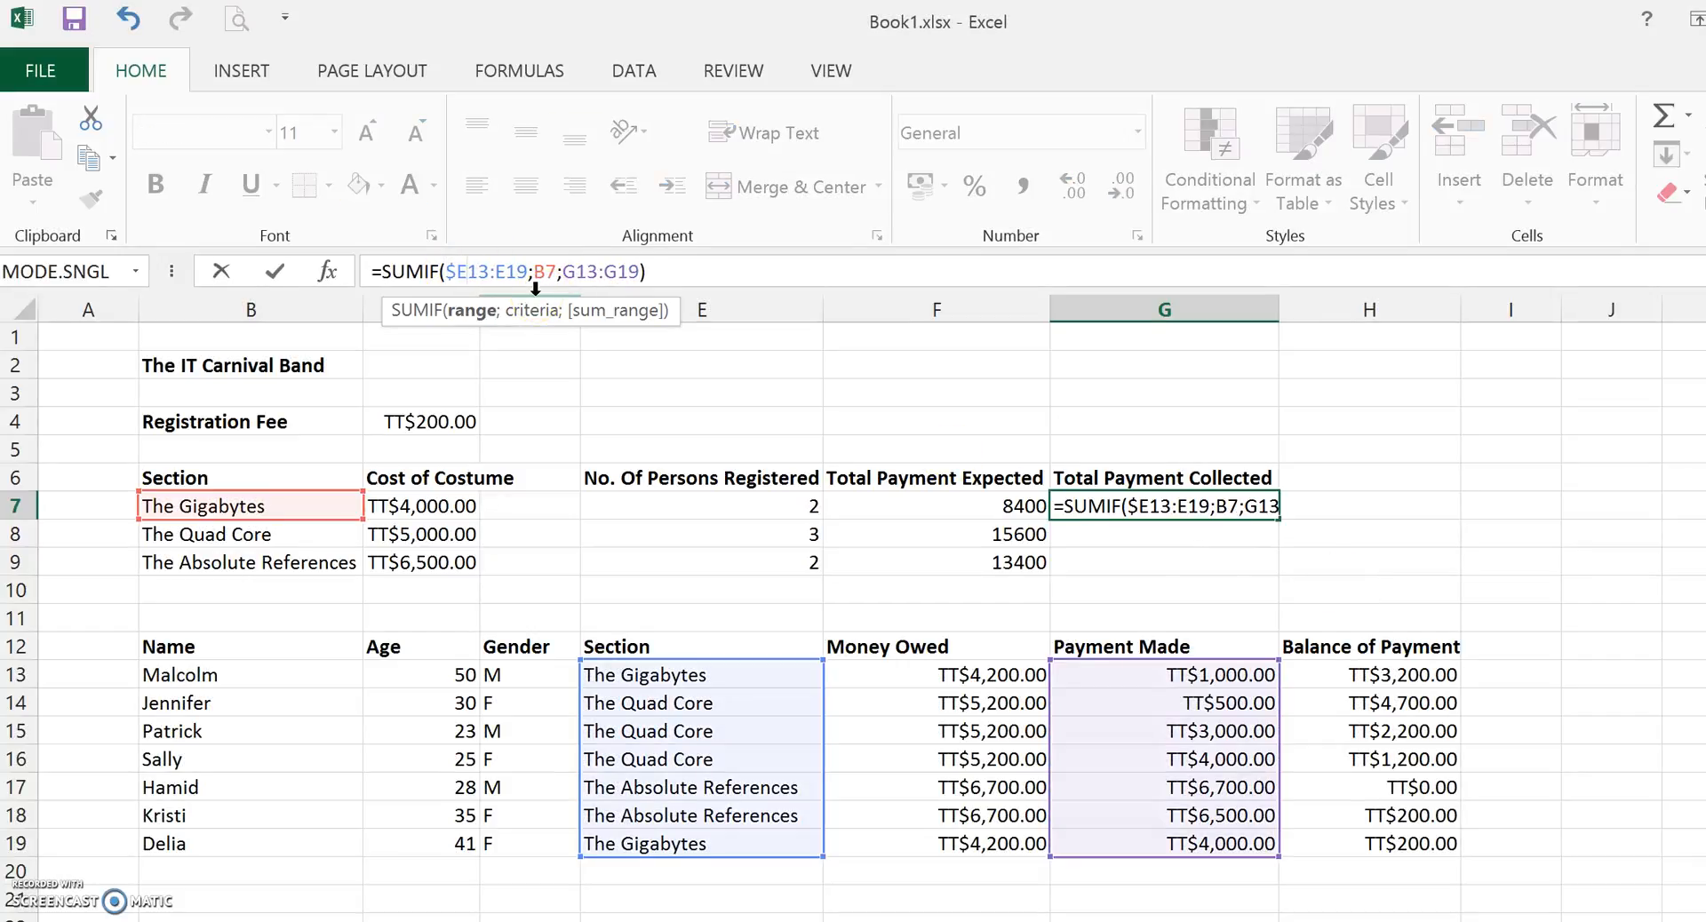
key(Right)
text($E$13:$)
key(Right)
key(Right)
key(Right)
key(Right)
key(Right)
text($)
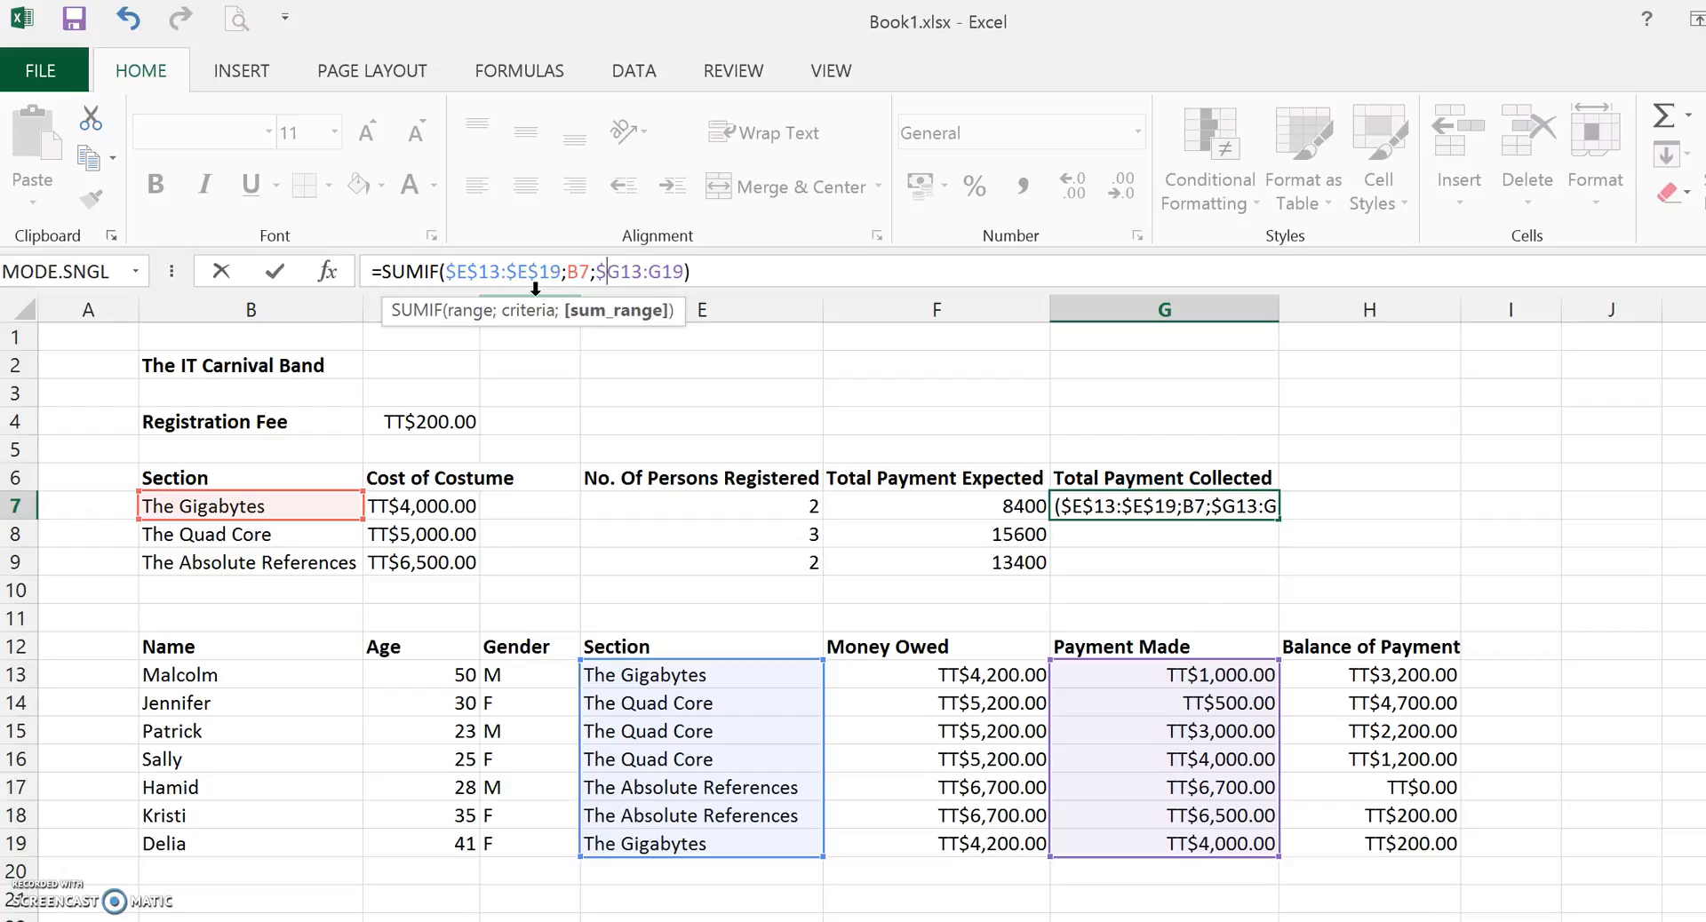
key(Right)
text($)
key(Right)
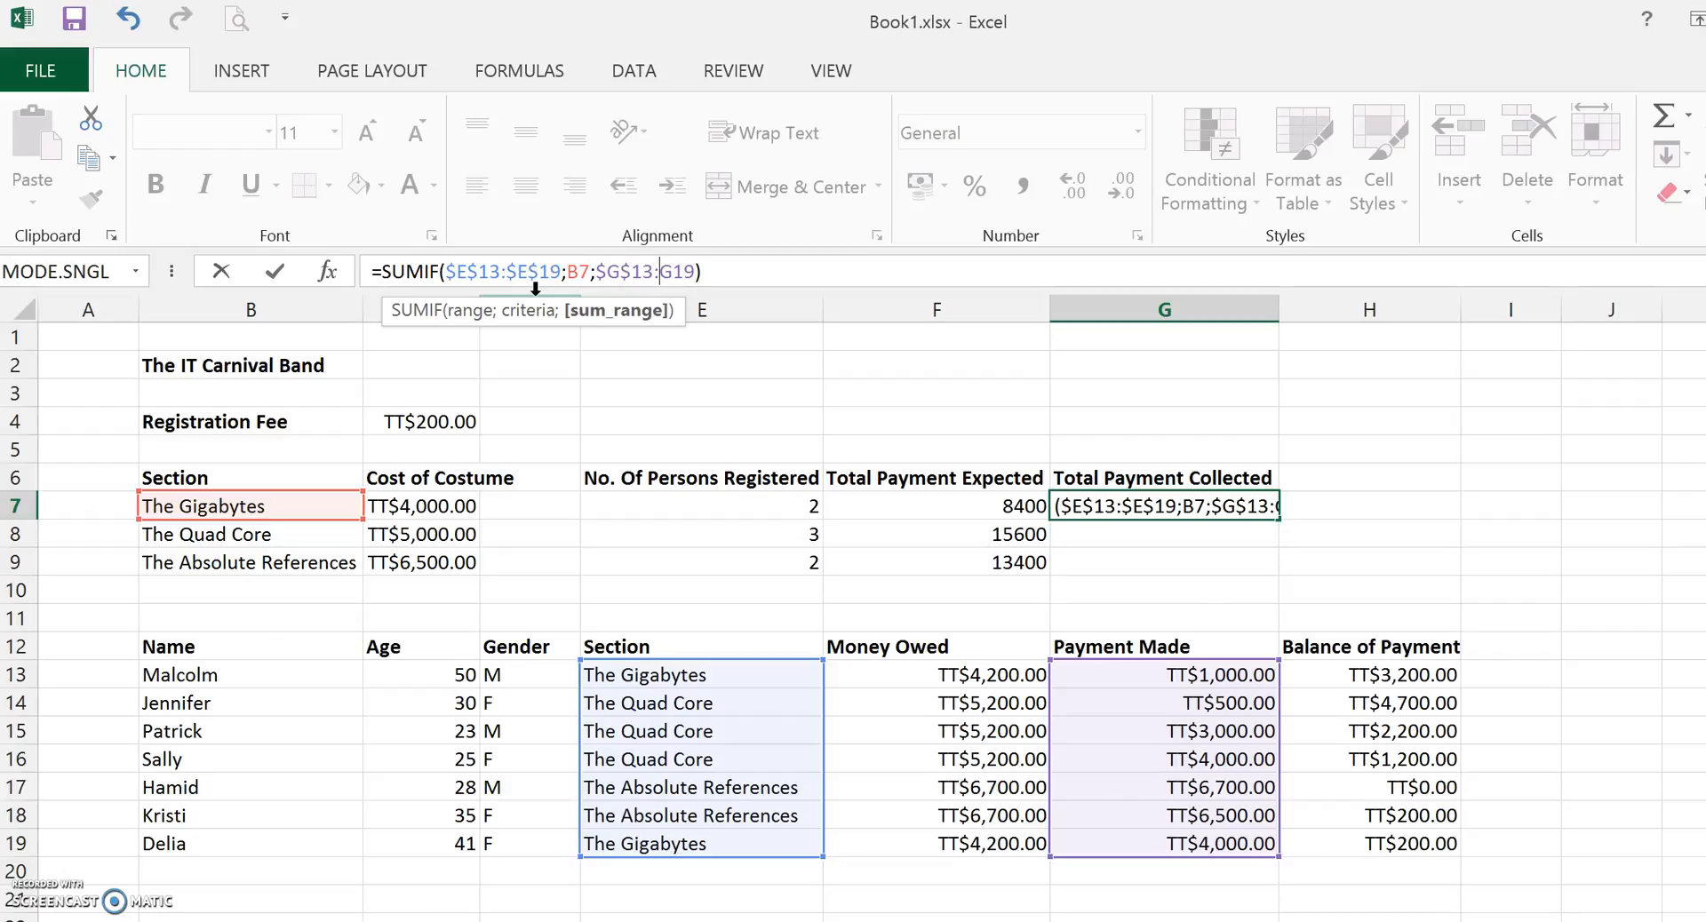
text($$)
key(Return)
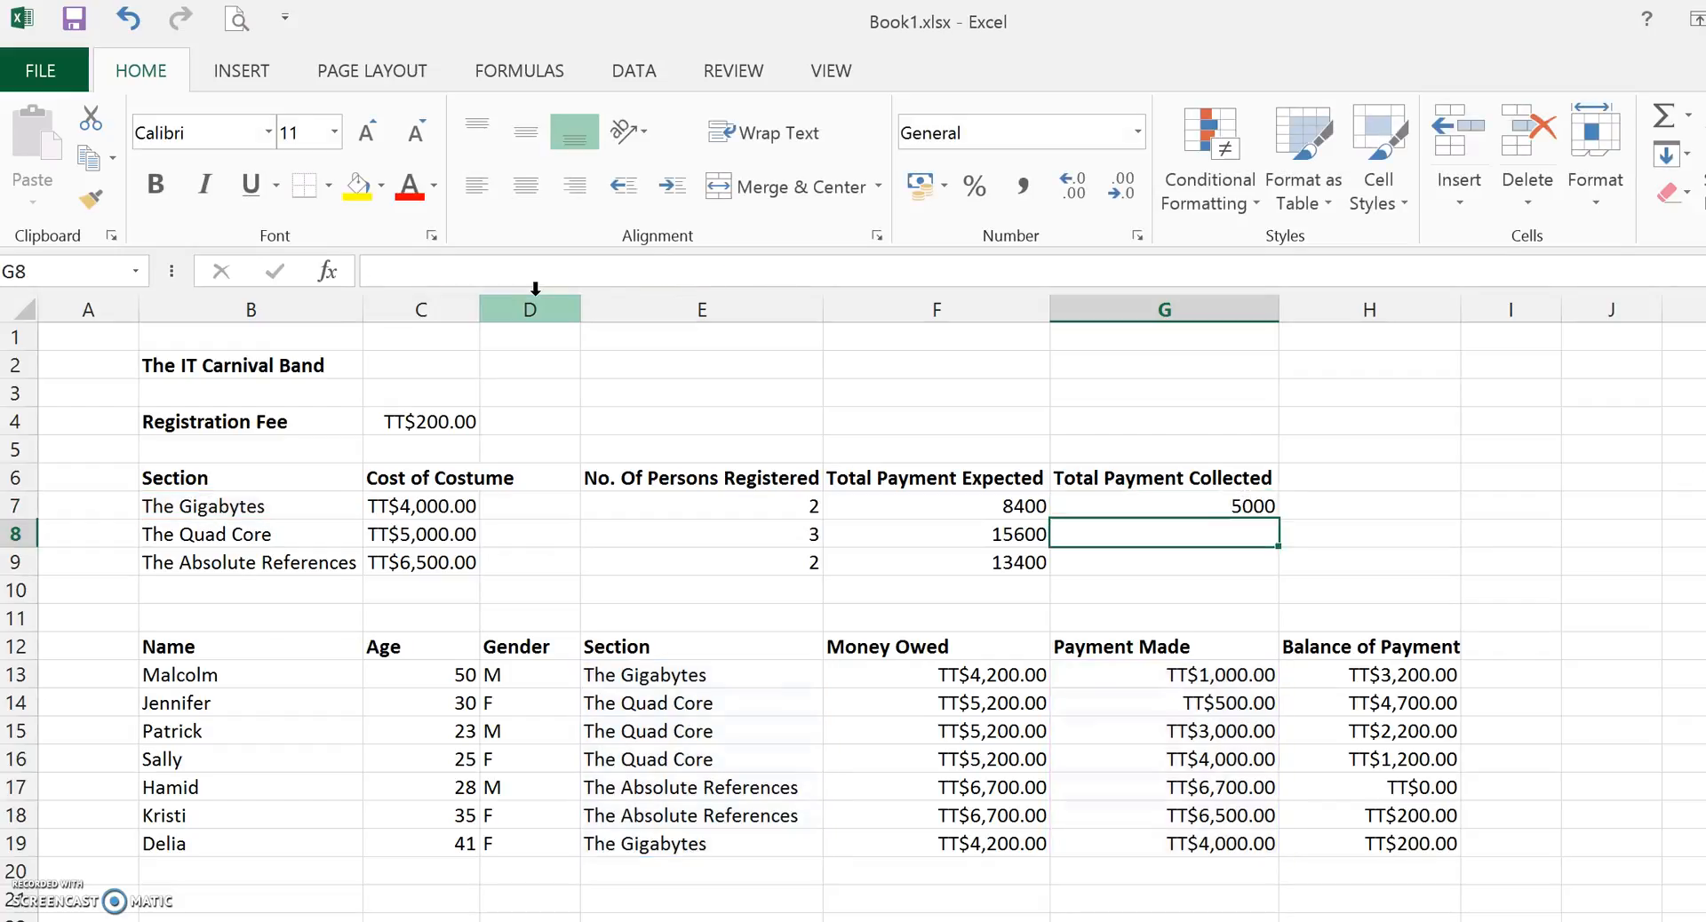
Copy the G7 SUMIF formula down through G9.
click(1170, 506)
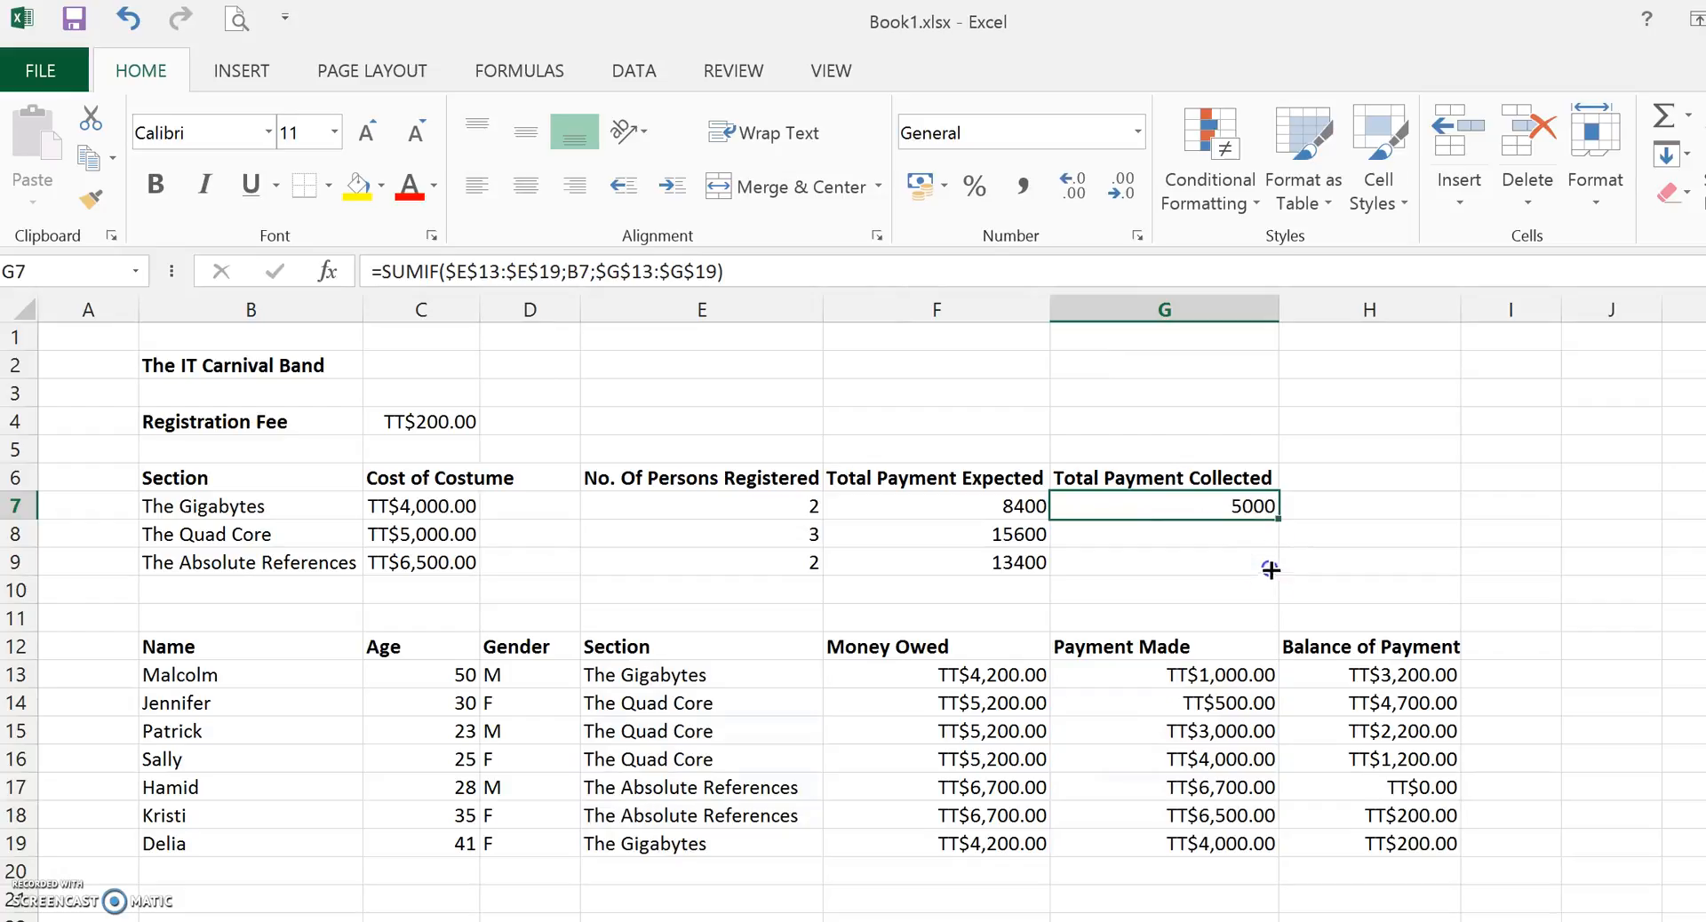
drag(1270, 570, 1271, 573)
click(1443, 510)
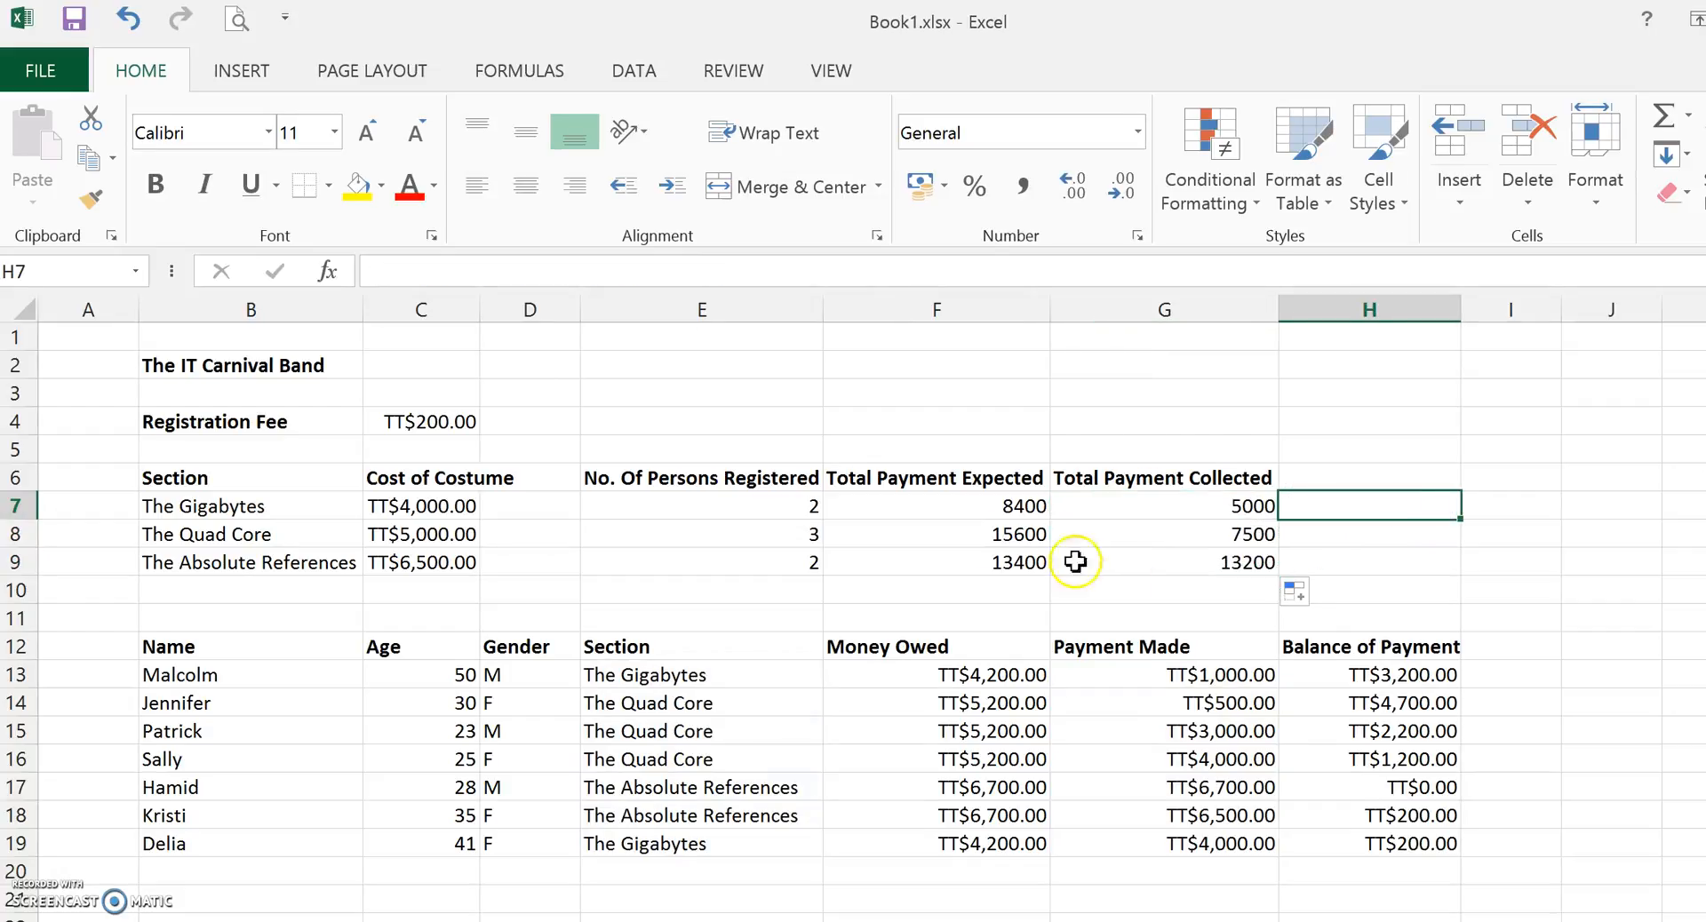
Apply Currency number format to the expected and collected totals in F7:G9.
drag(1031, 505, 1175, 562)
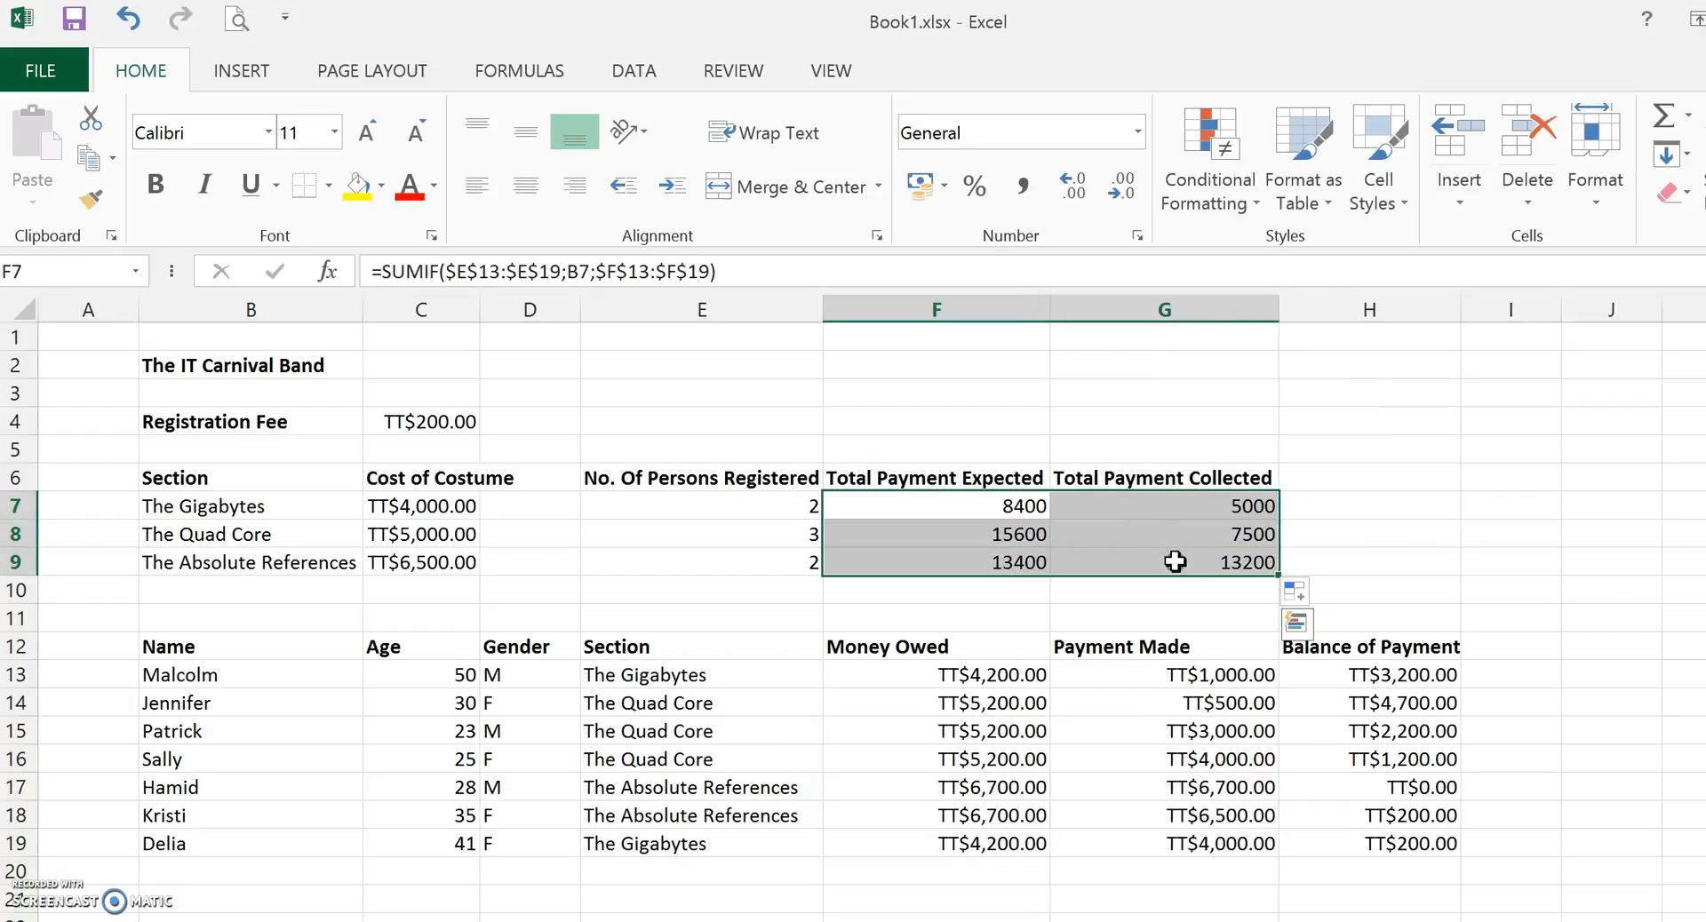
click(1137, 132)
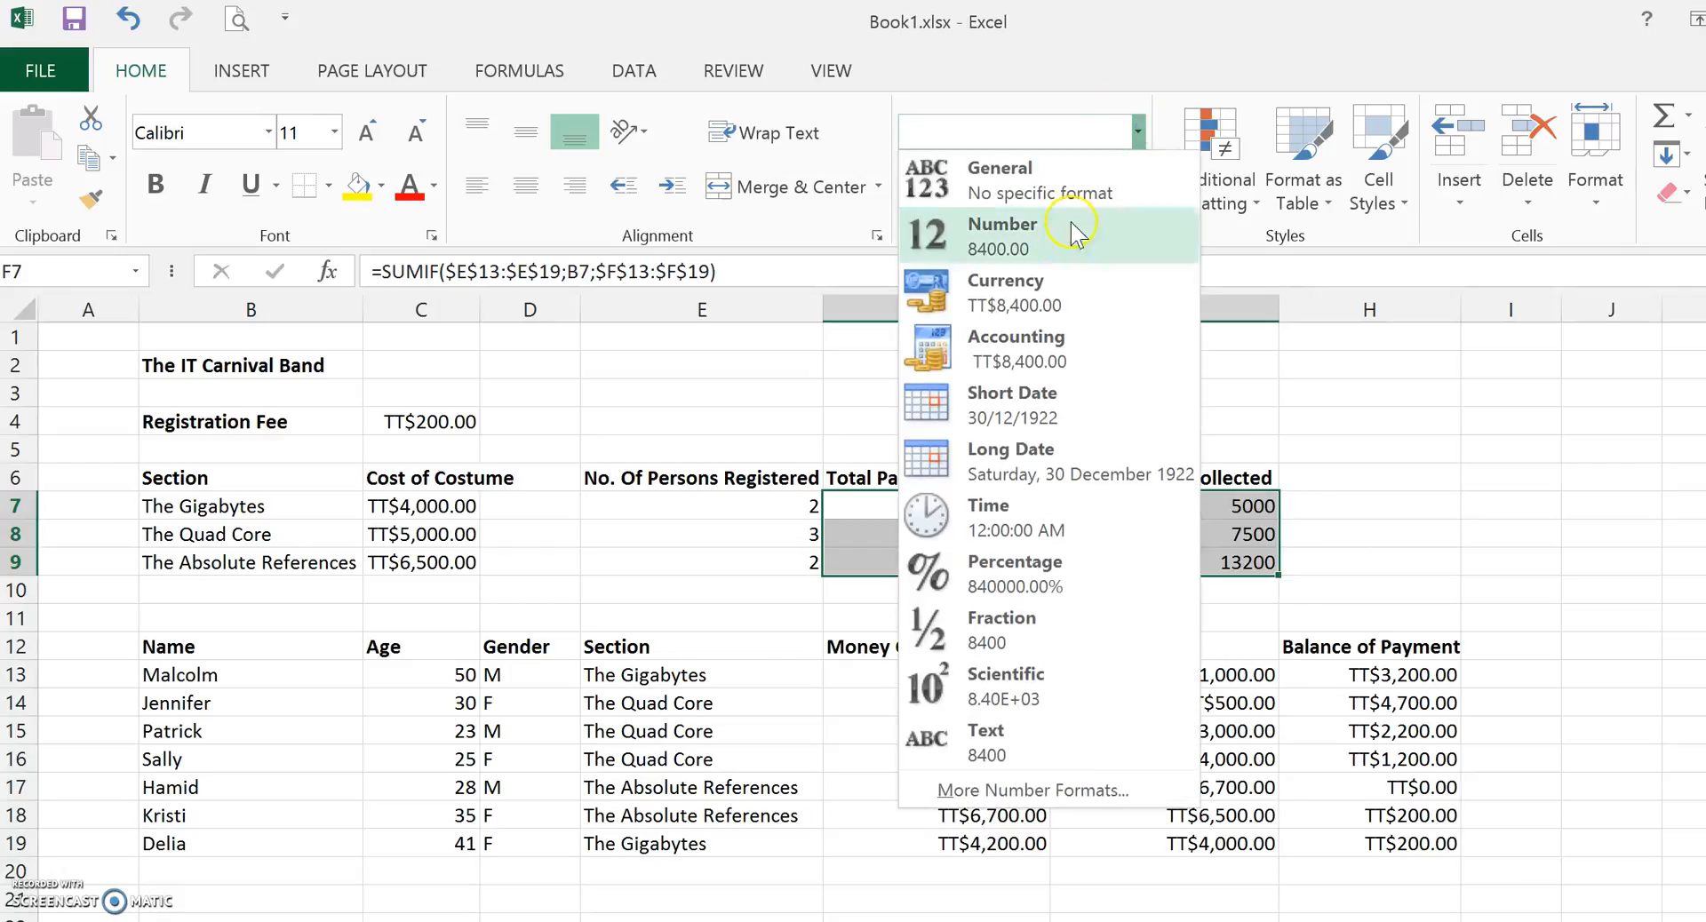
click(1008, 293)
click(1457, 571)
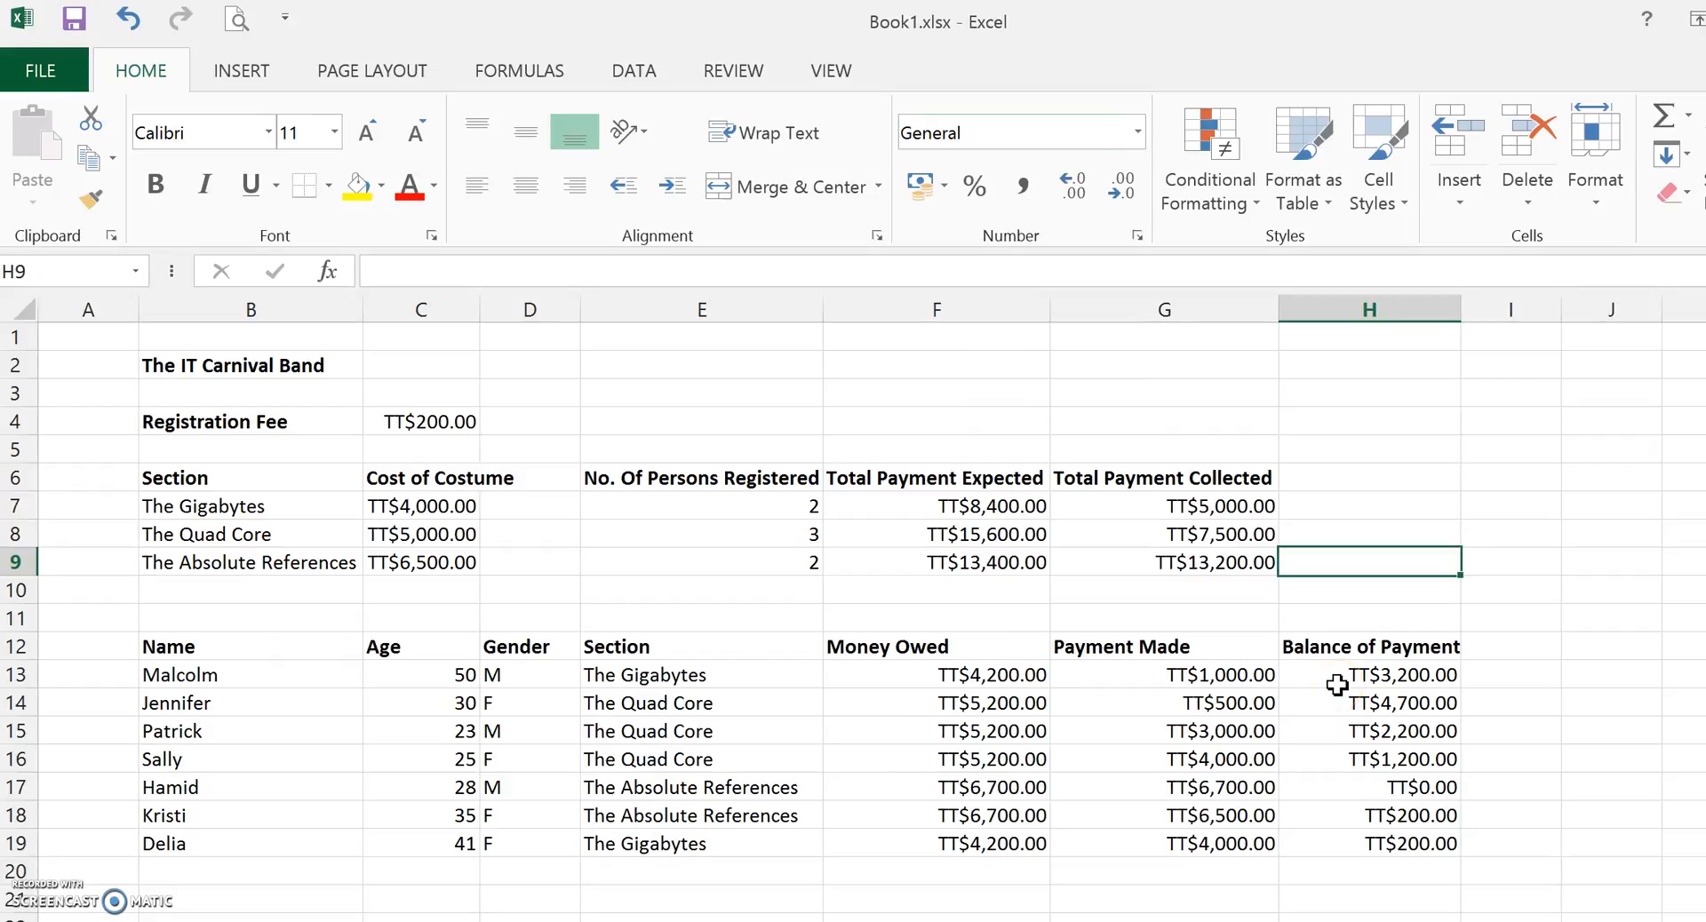
click(1510, 450)
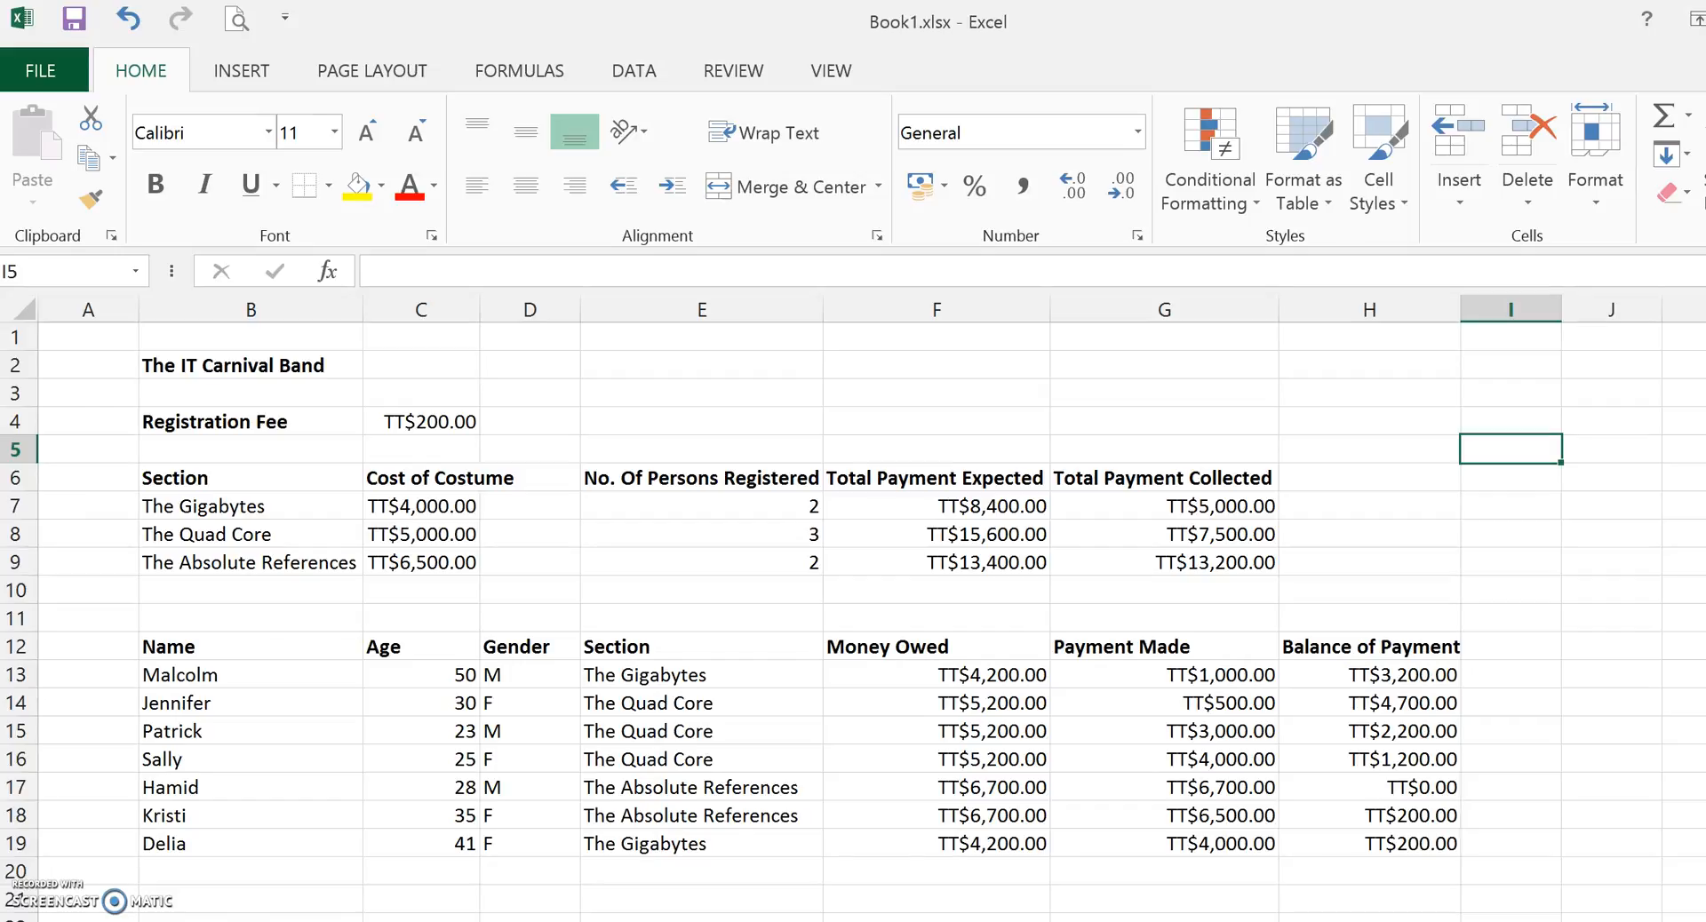